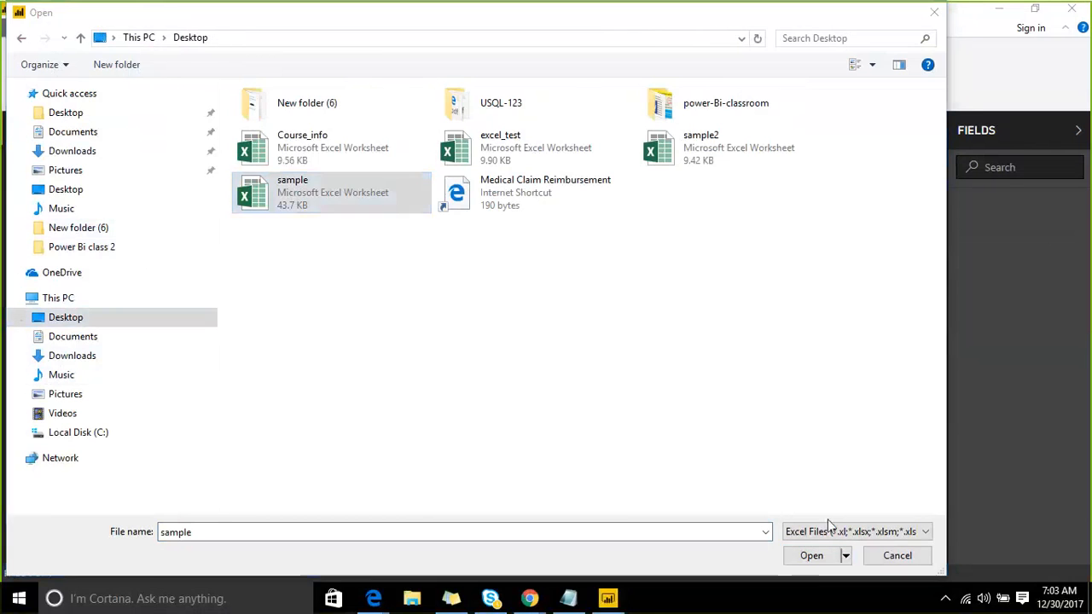
- Import the Salesdata, EMP and Dept tables from sample.xlsx into the report
click(812, 560)
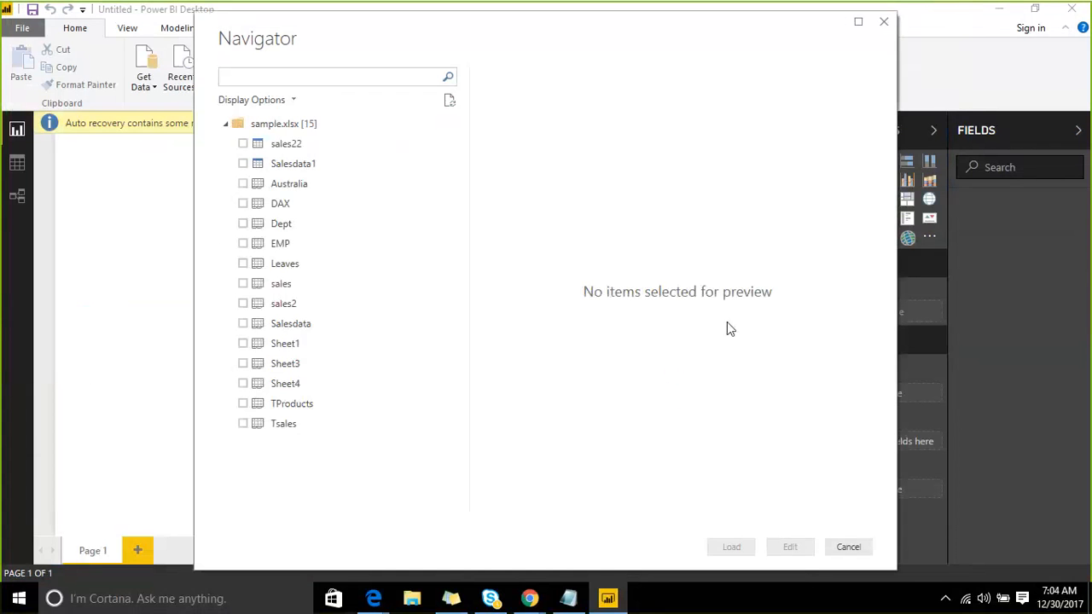
click(243, 323)
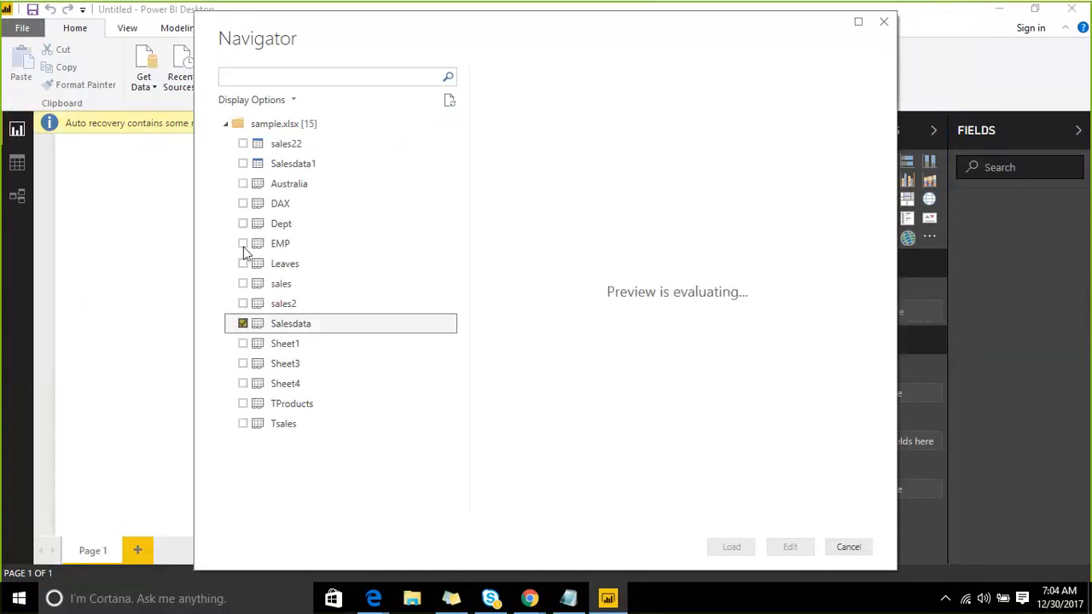
click(243, 243)
click(243, 224)
click(723, 547)
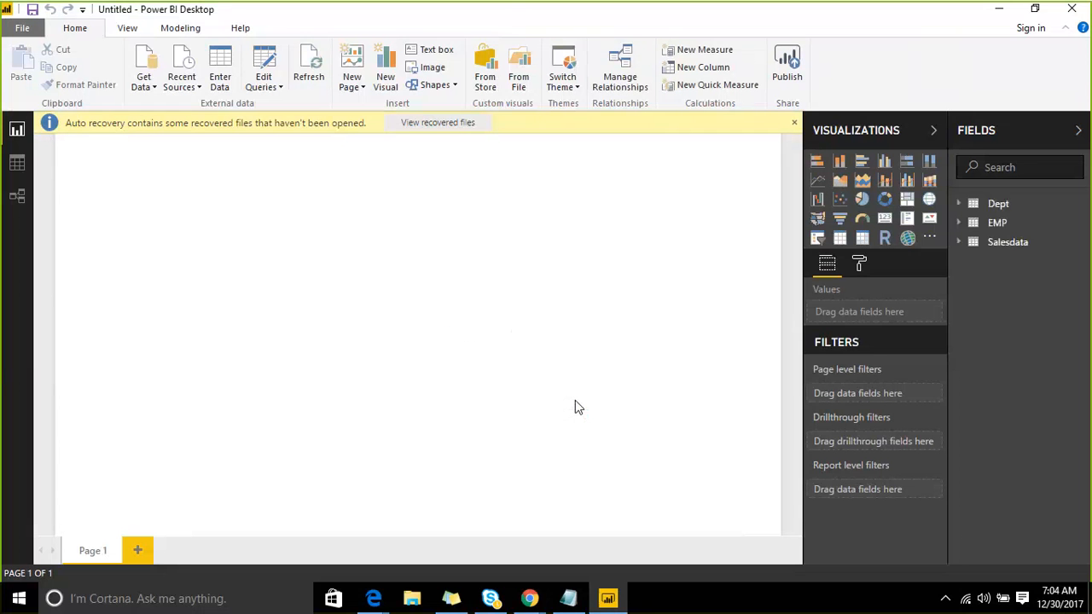
- Add a donut chart to the page, then enlarge and reposition it
click(884, 199)
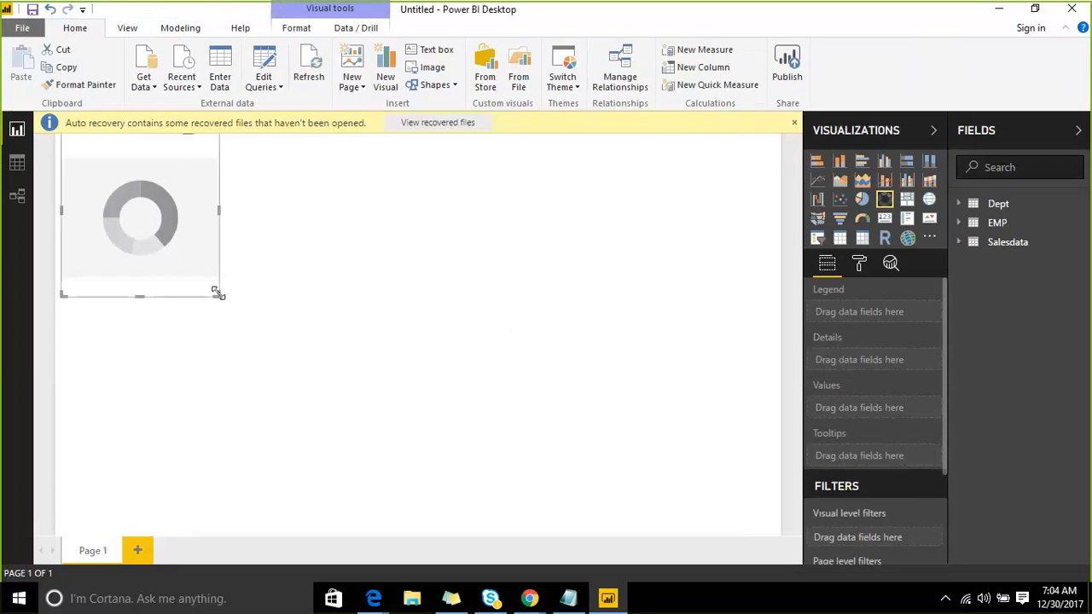
drag(218, 293, 535, 467)
drag(439, 220, 468, 279)
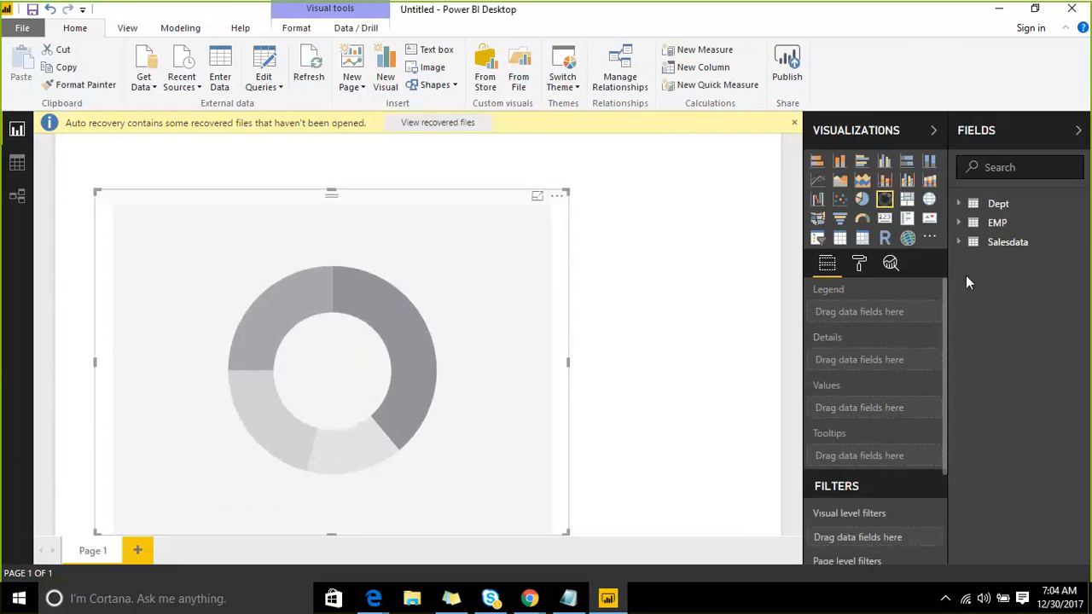
- Set Bookname as legend and Amount Paid as values, then dismiss the auto-recovery notice
click(967, 243)
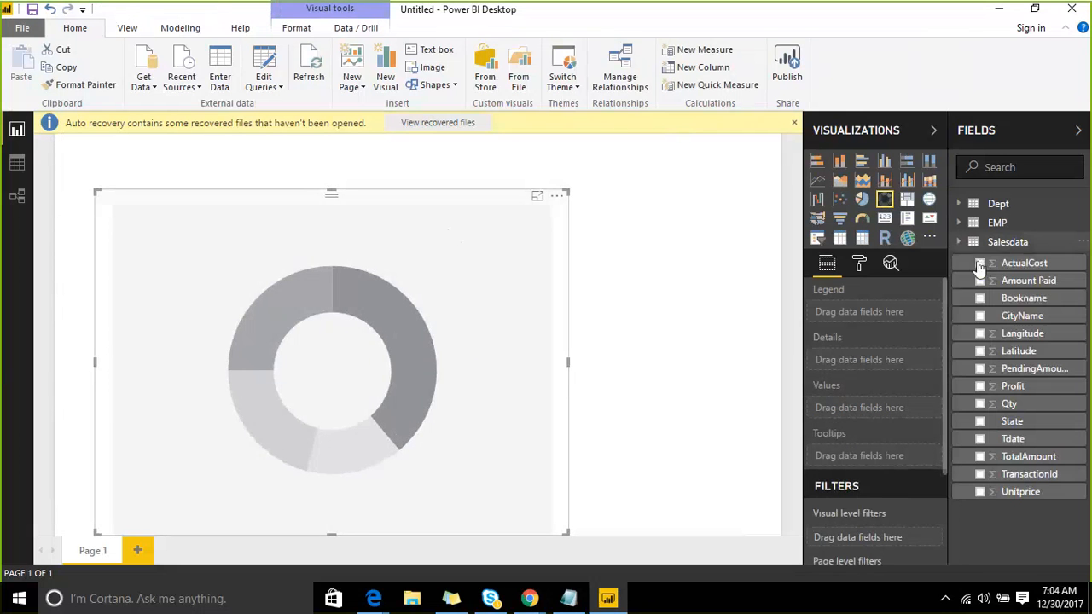
drag(1023, 298, 432, 287)
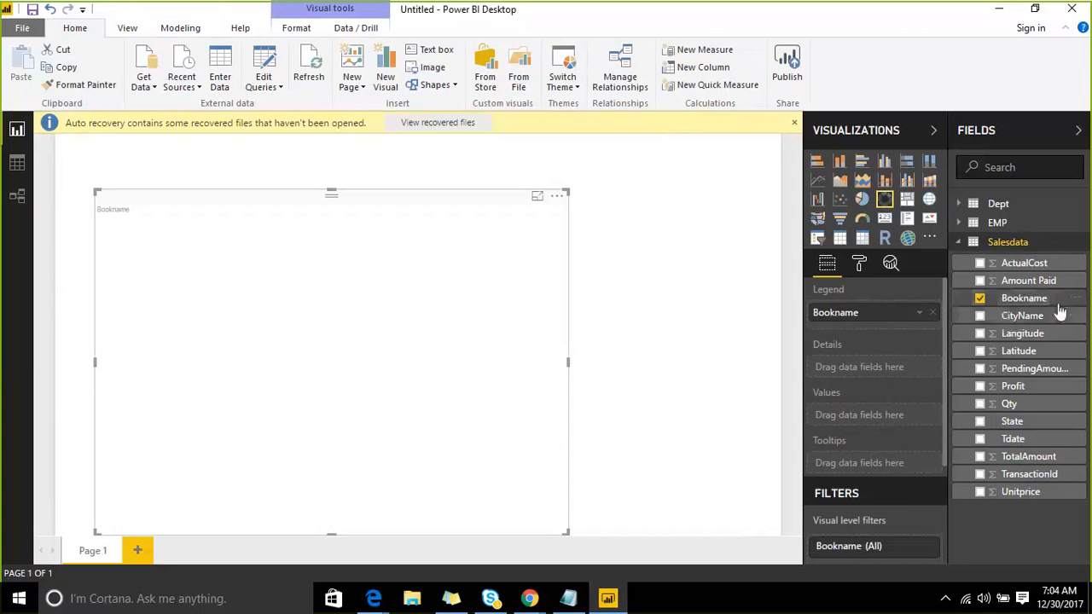
drag(1028, 280, 409, 281)
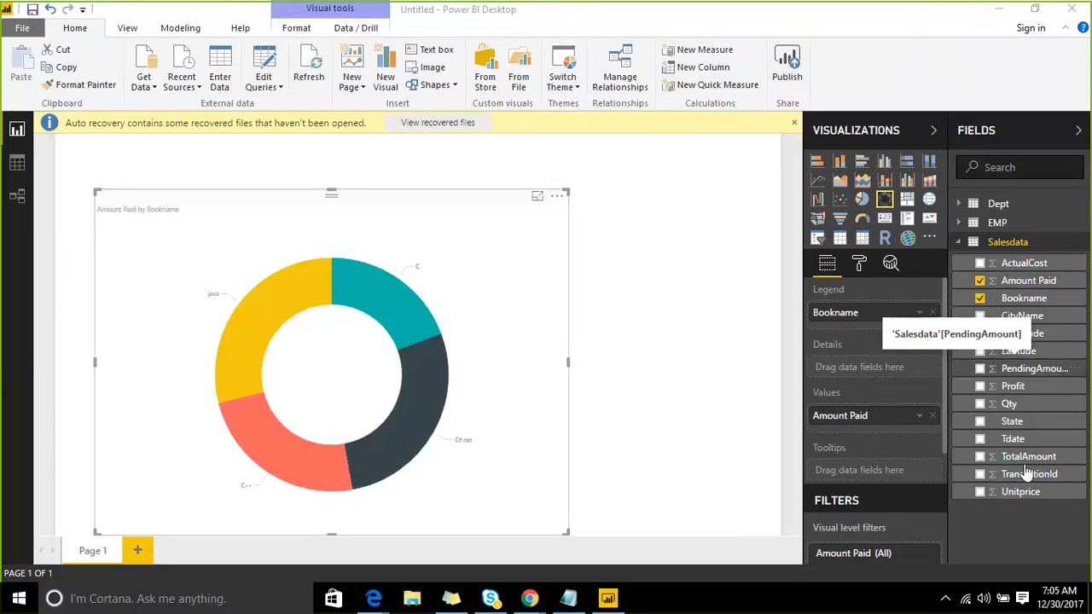
click(794, 122)
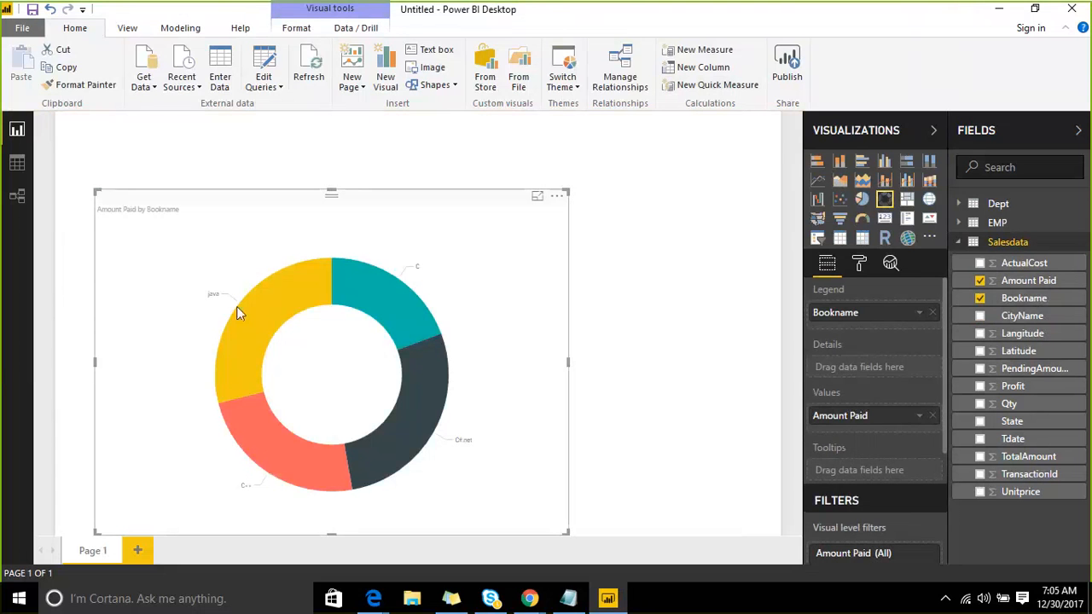
mouse_move(263, 291)
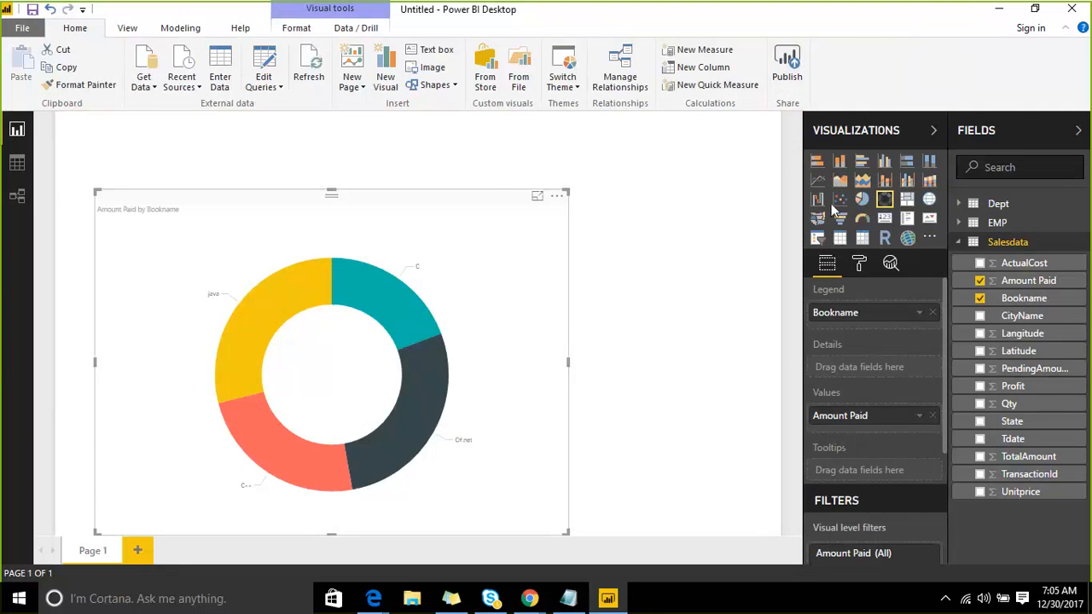
- Save the report as service_1 when publishing, then choose the free Power BI account signup
click(794, 67)
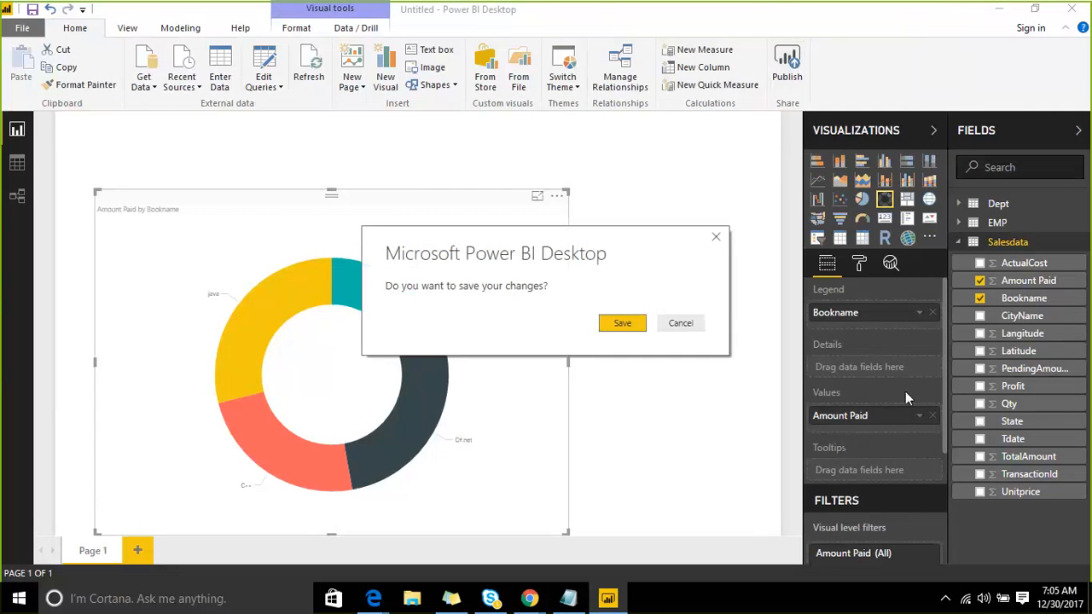
click(605, 326)
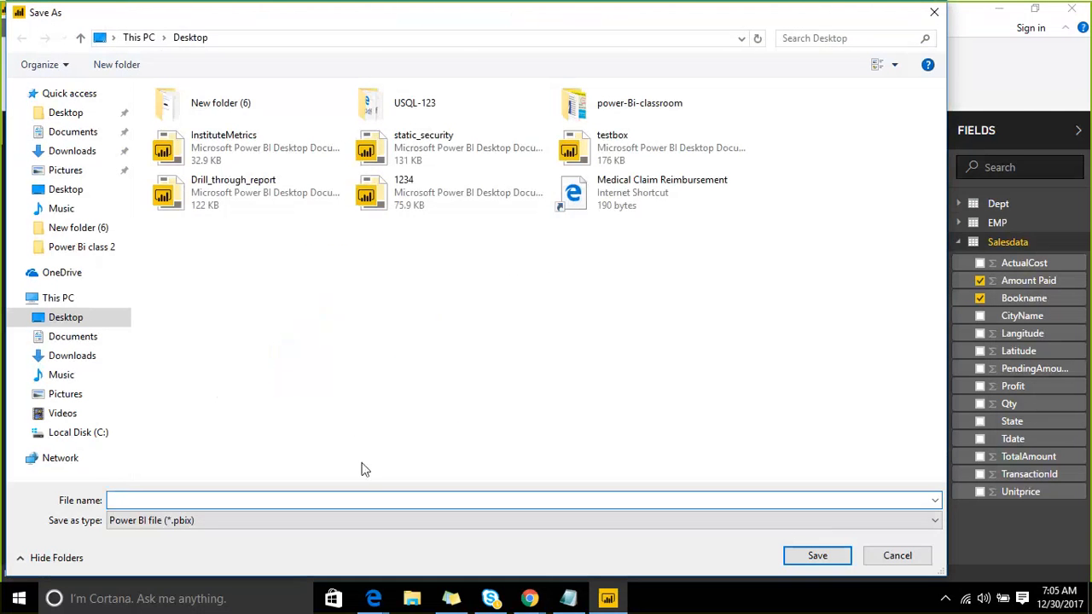
text(service)
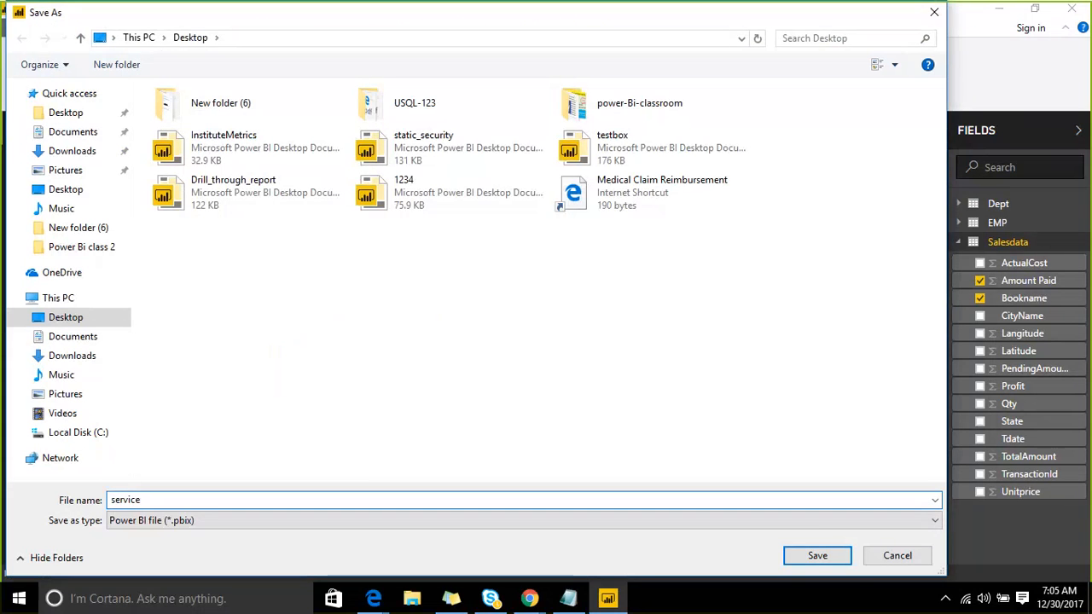
text(_1)
click(823, 550)
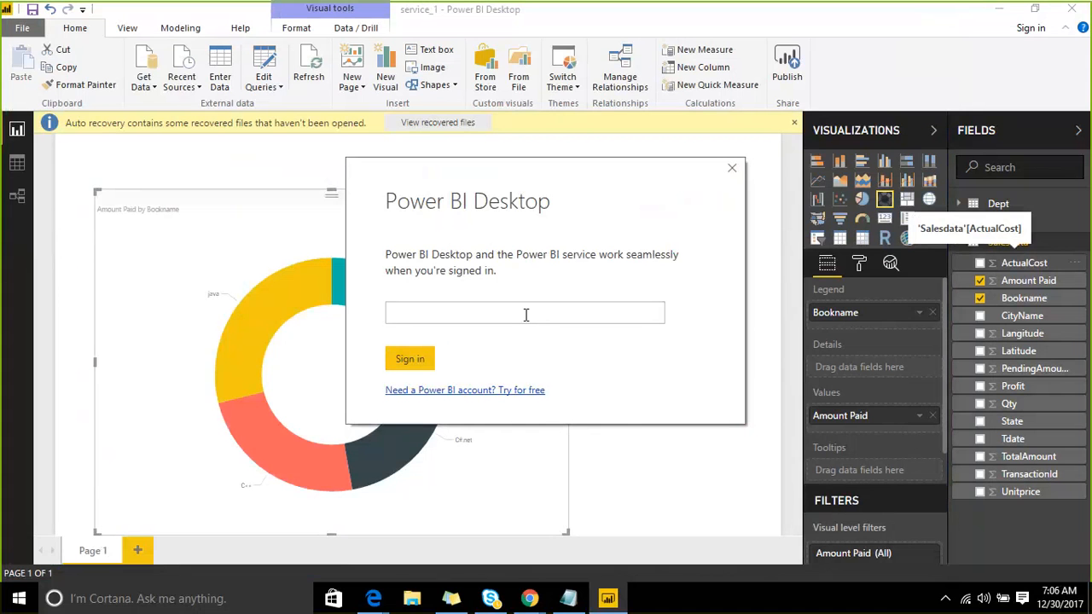
click(495, 389)
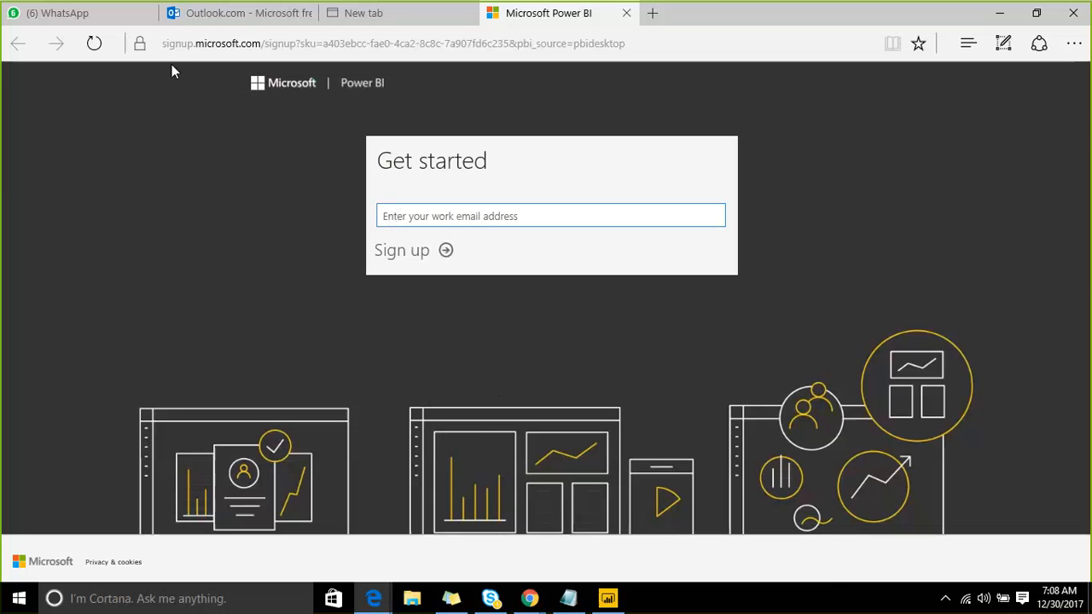
- Select the signup page address in Edge, then return to Power BI Desktop's sign-in e-mail field
click(312, 42)
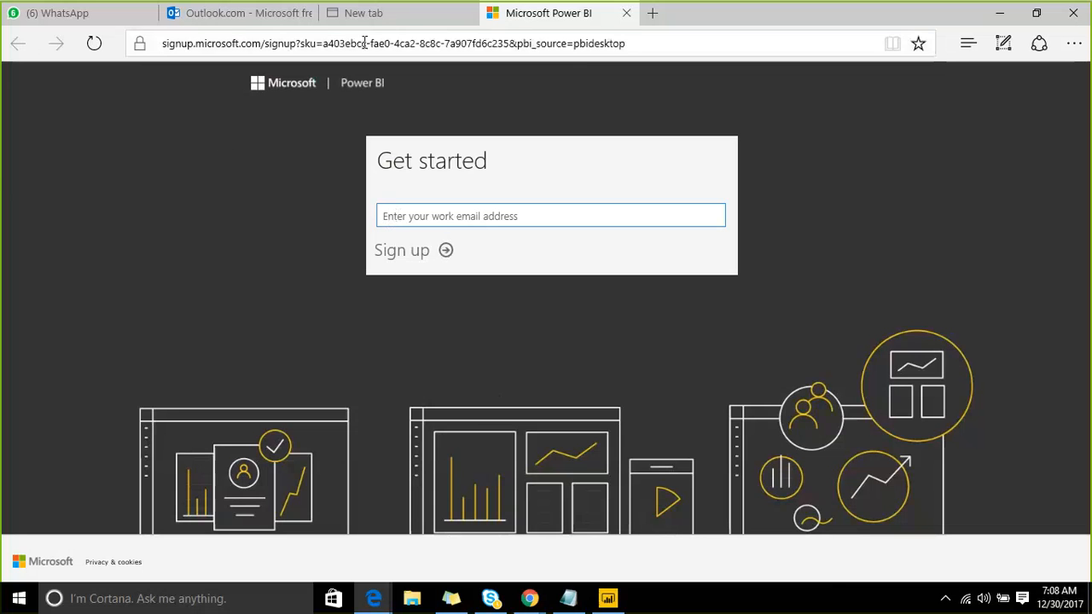
click(607, 598)
click(434, 309)
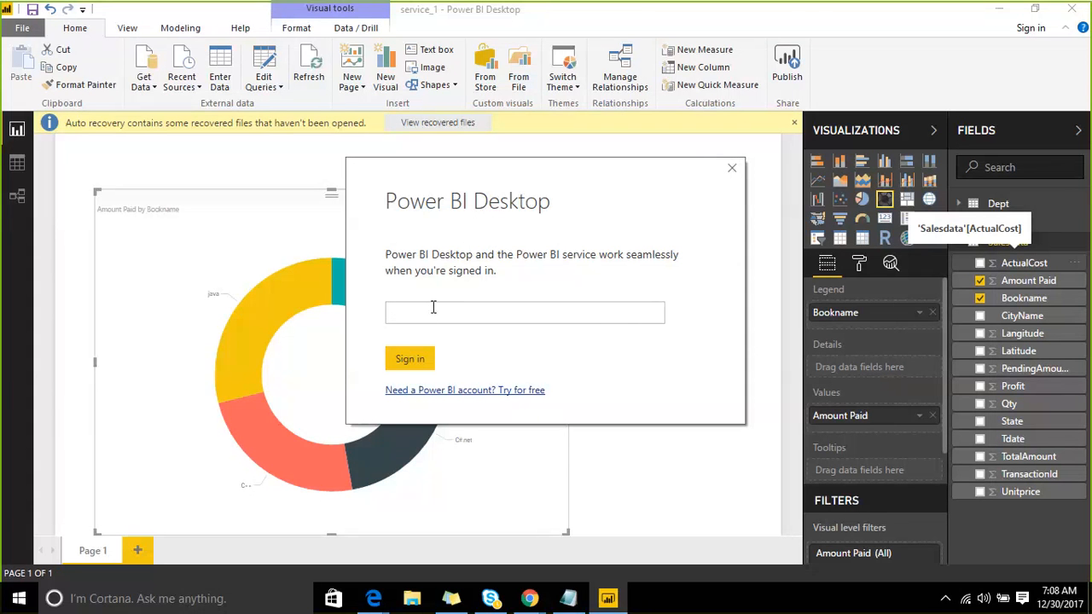
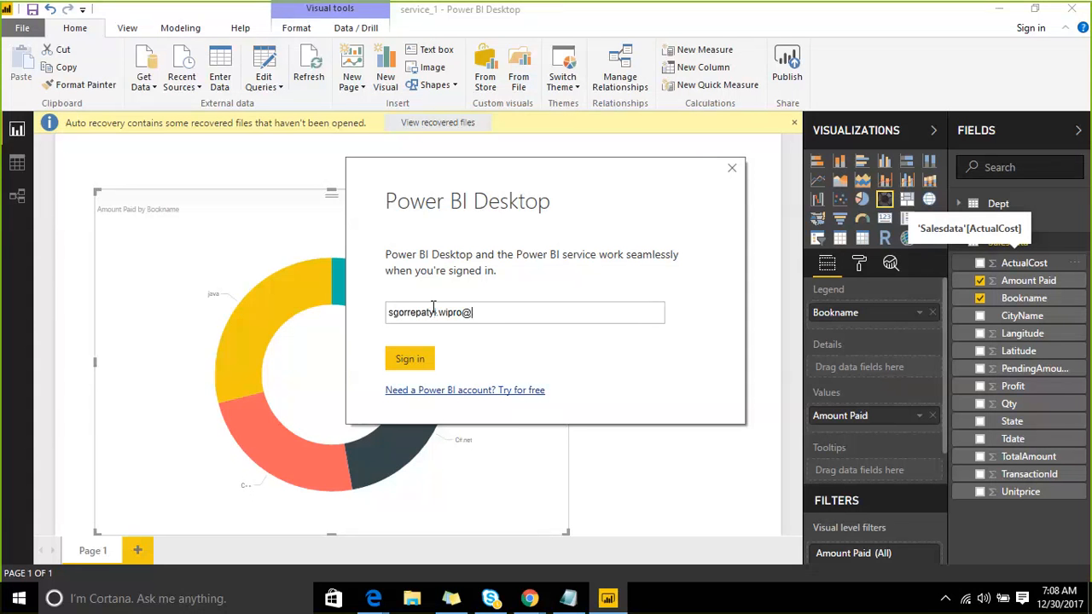
- Enter the work e-mail address, submit it, and accept the security warning
click(412, 358)
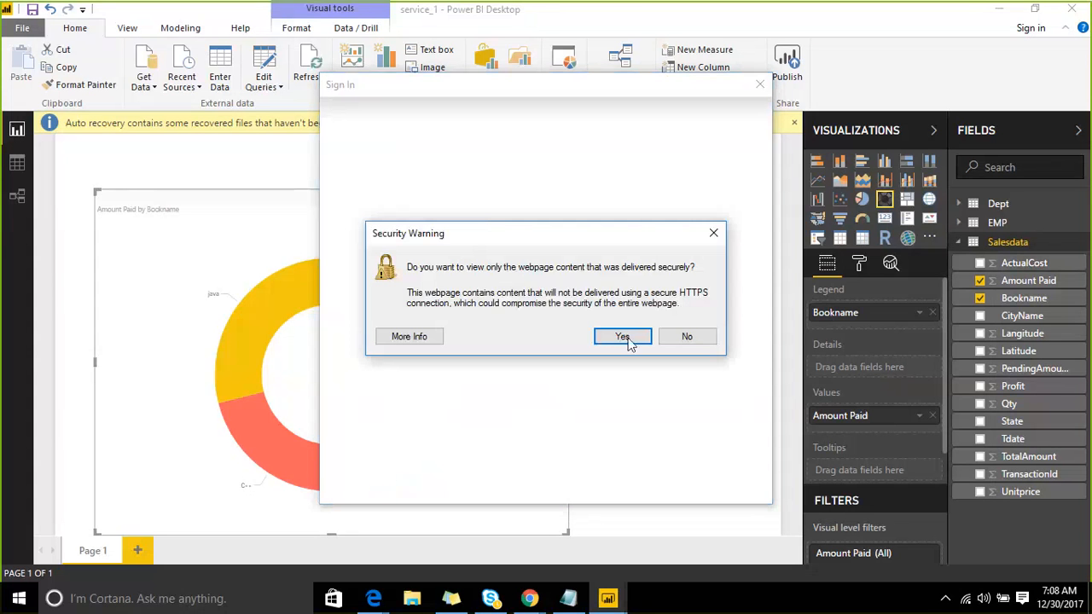
click(623, 336)
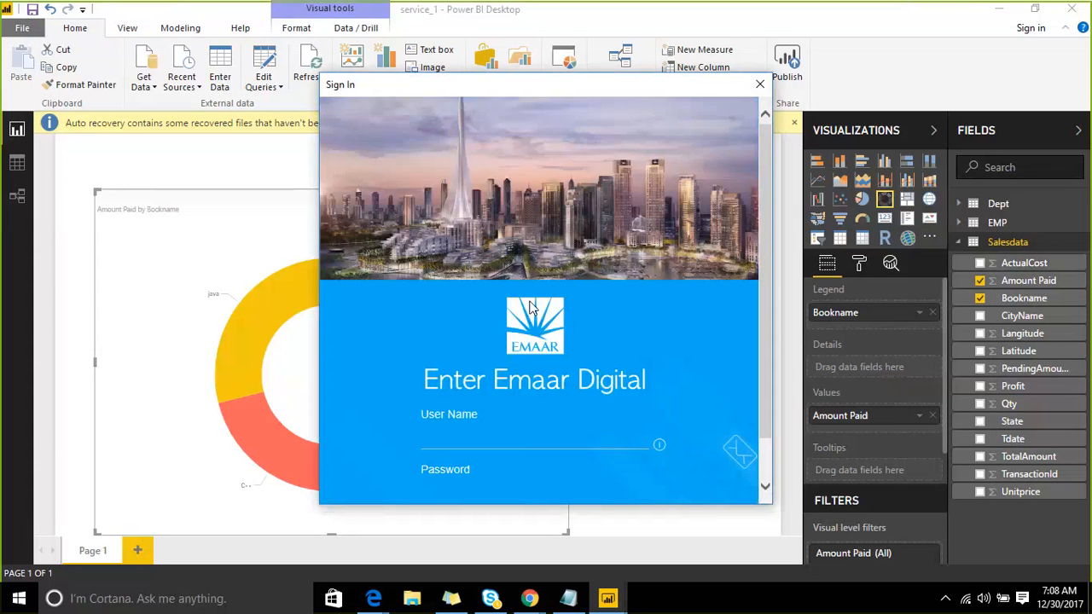
- Sign in with the account user name and password
scroll(606, 390, down, 2)
click(512, 380)
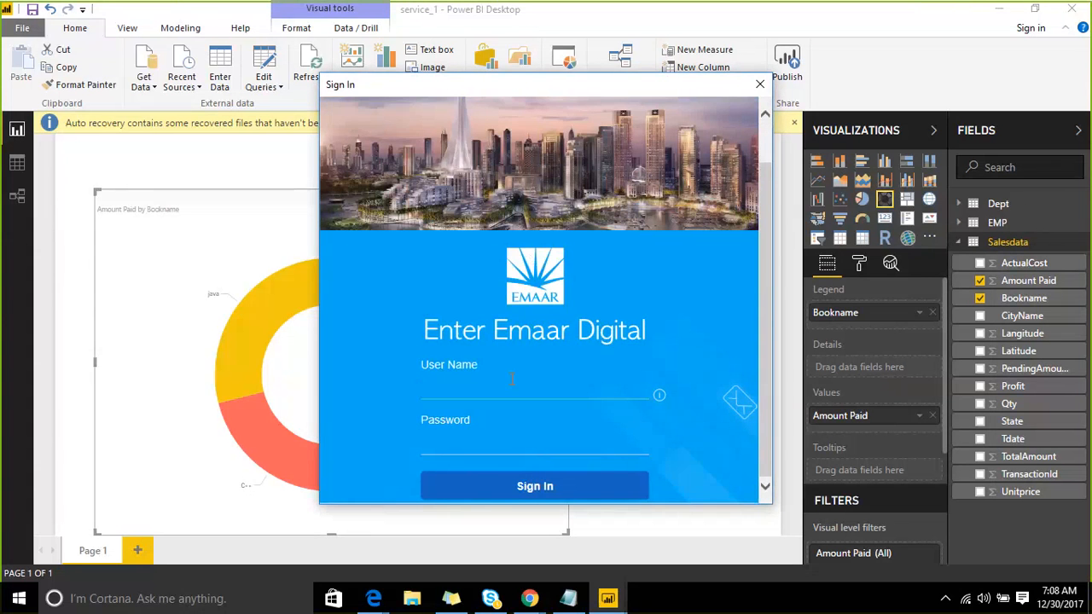
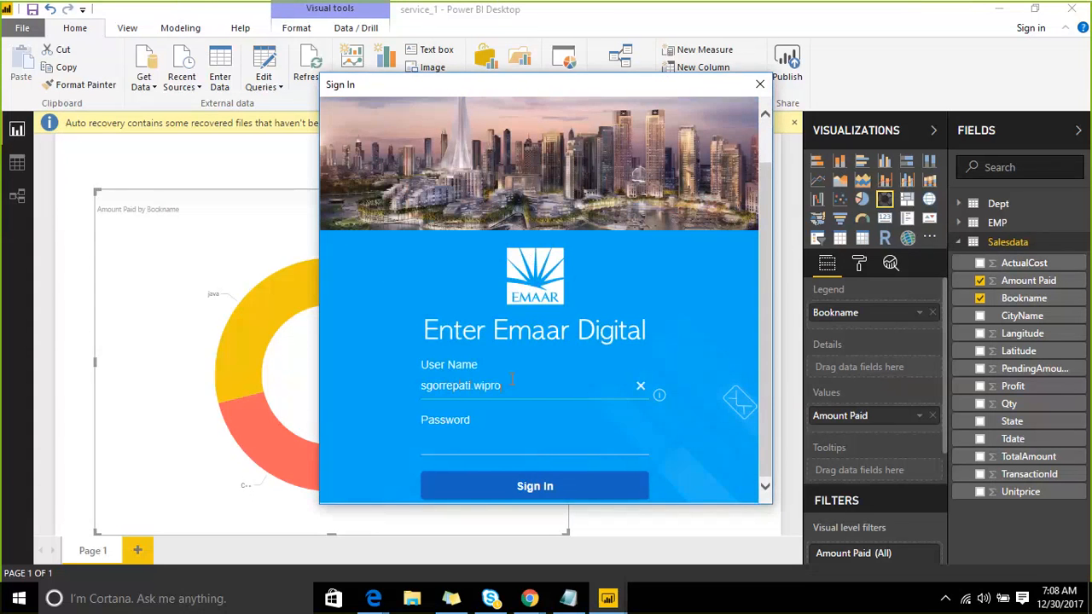
key(Tab)
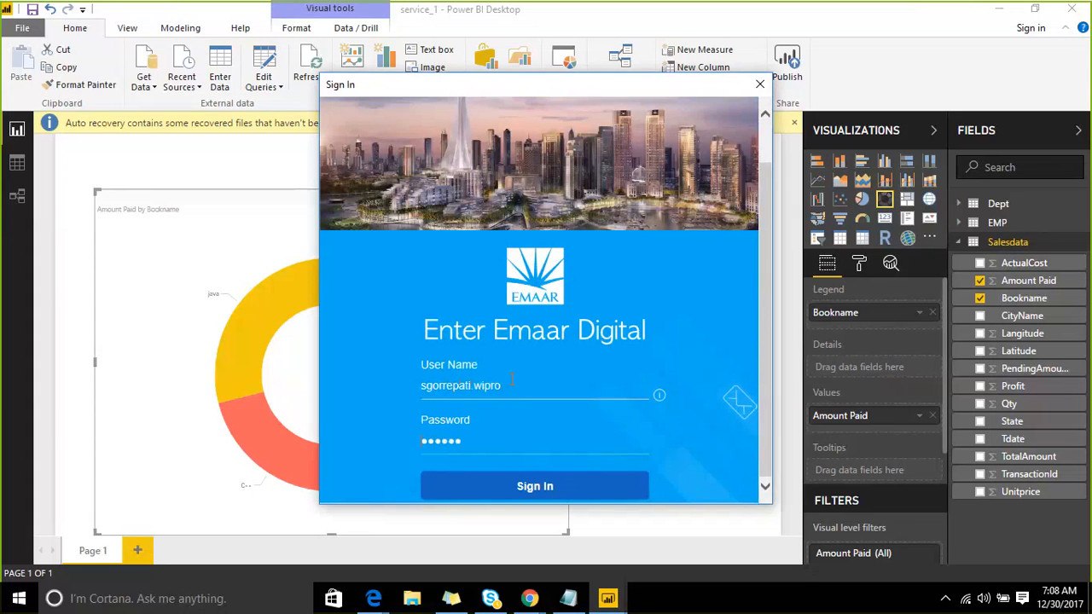
click(535, 495)
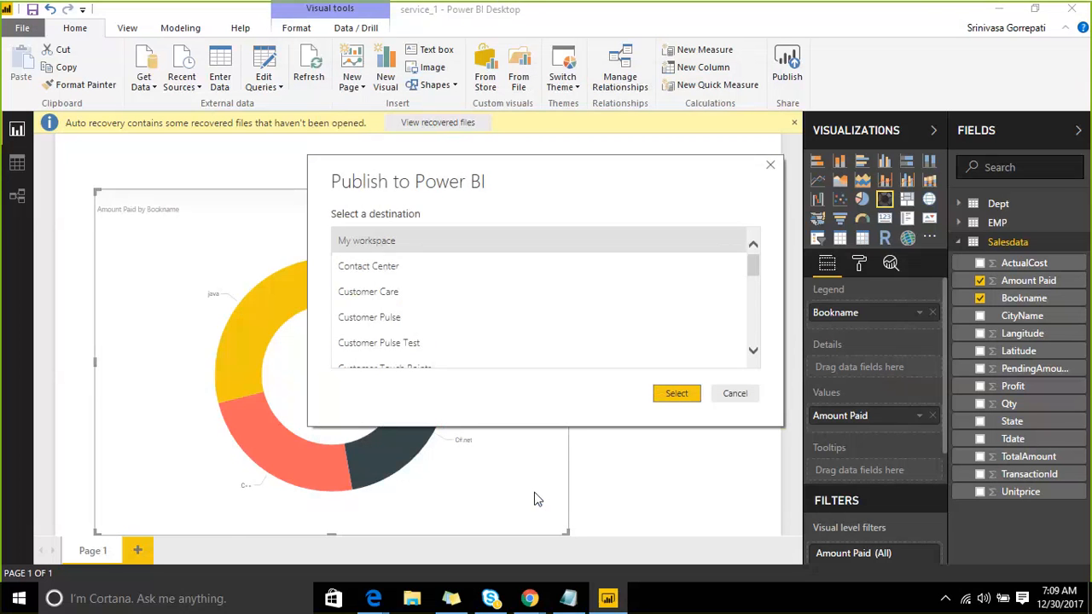
- Publish service_1.pbix to the selected workspace and dismiss the success message
scroll(699, 333, down, 3)
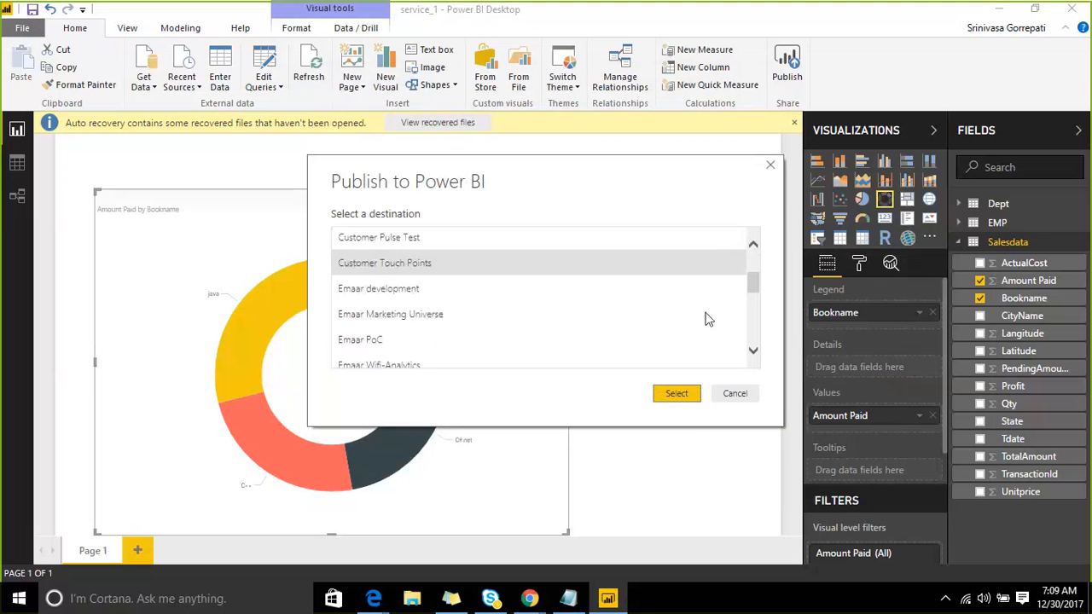
click(682, 395)
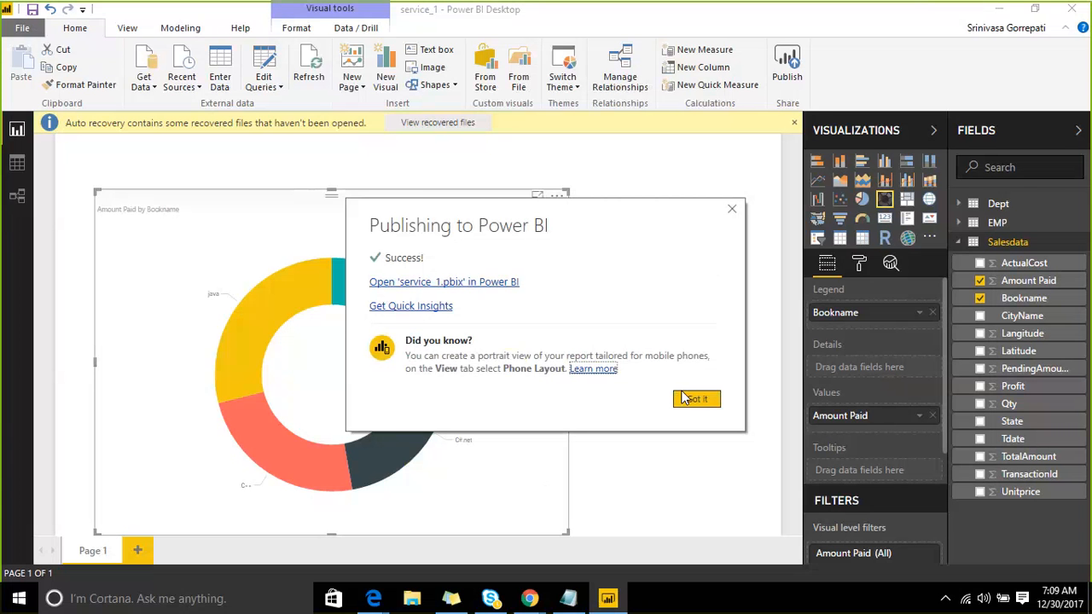
click(693, 405)
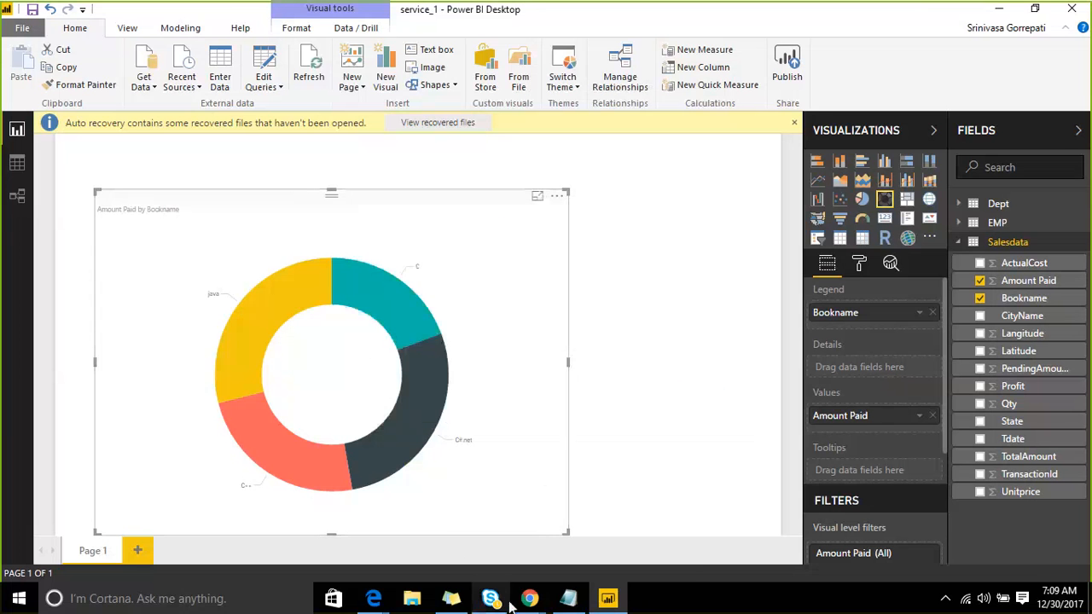
mouse_move(527, 601)
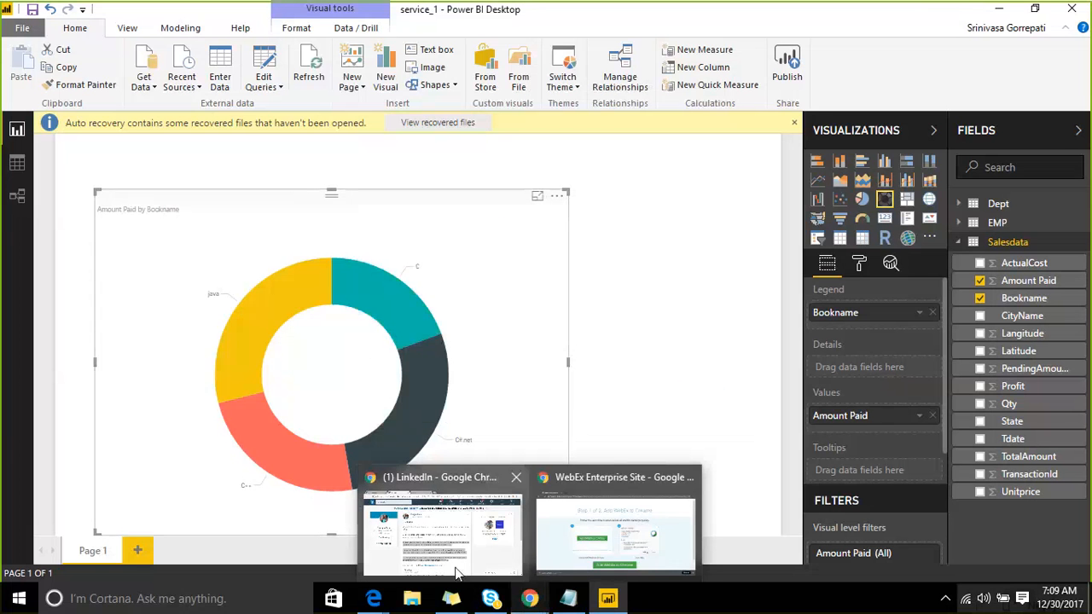
- Bring the browser forward and go to the autocompleted app.powerbi.com address
click(452, 569)
click(344, 33)
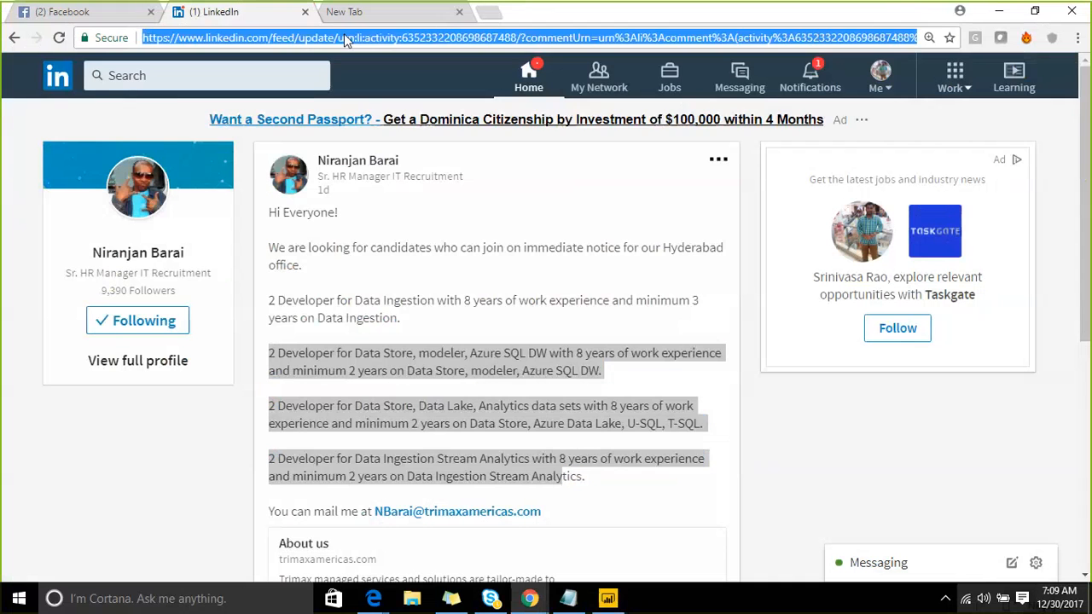
text(Ap)
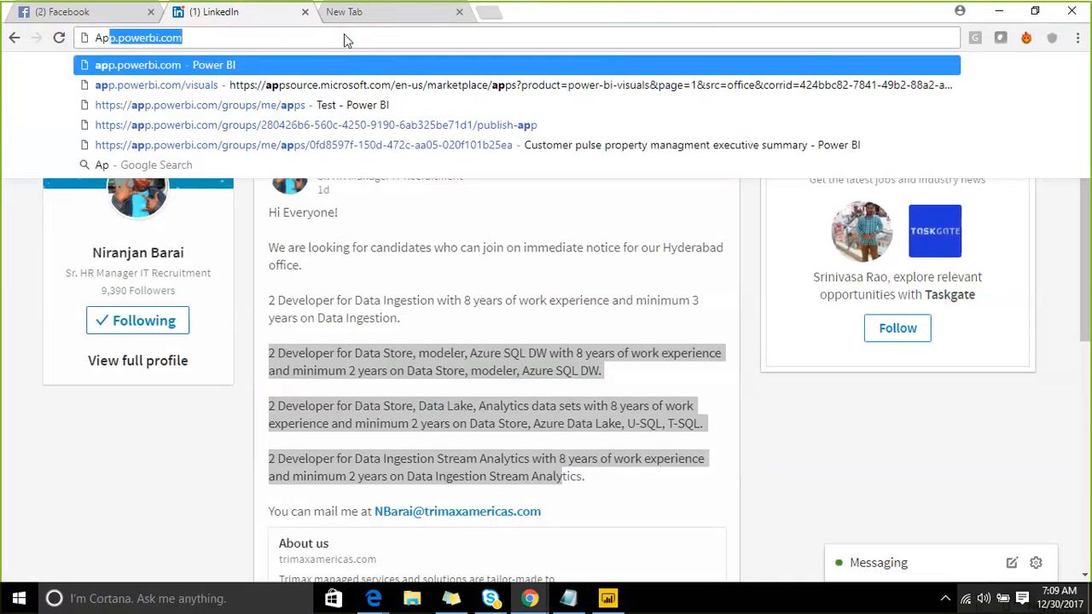
key(End)
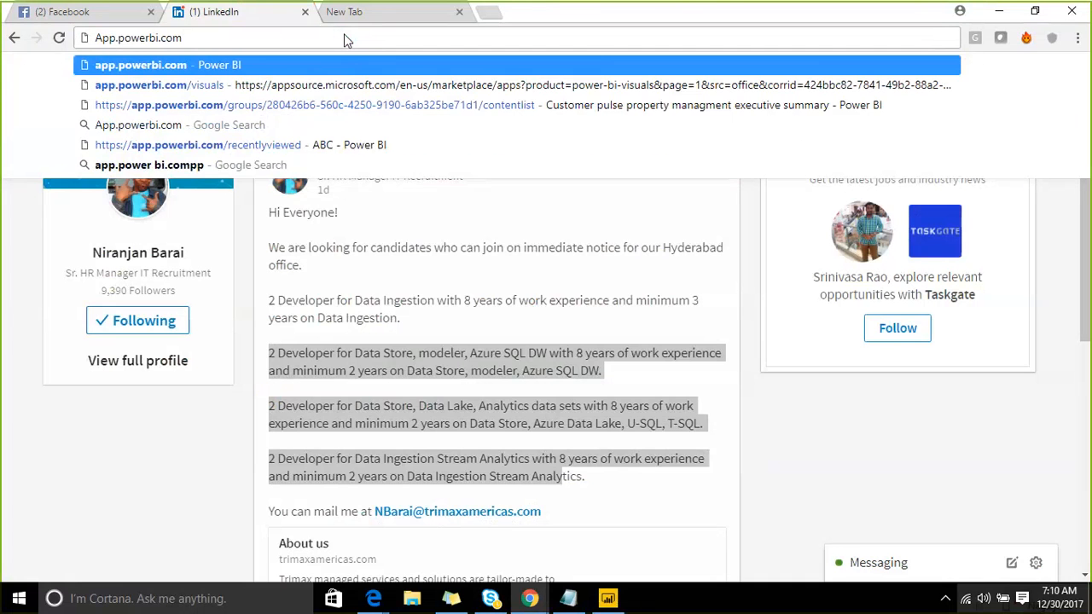
key(Return)
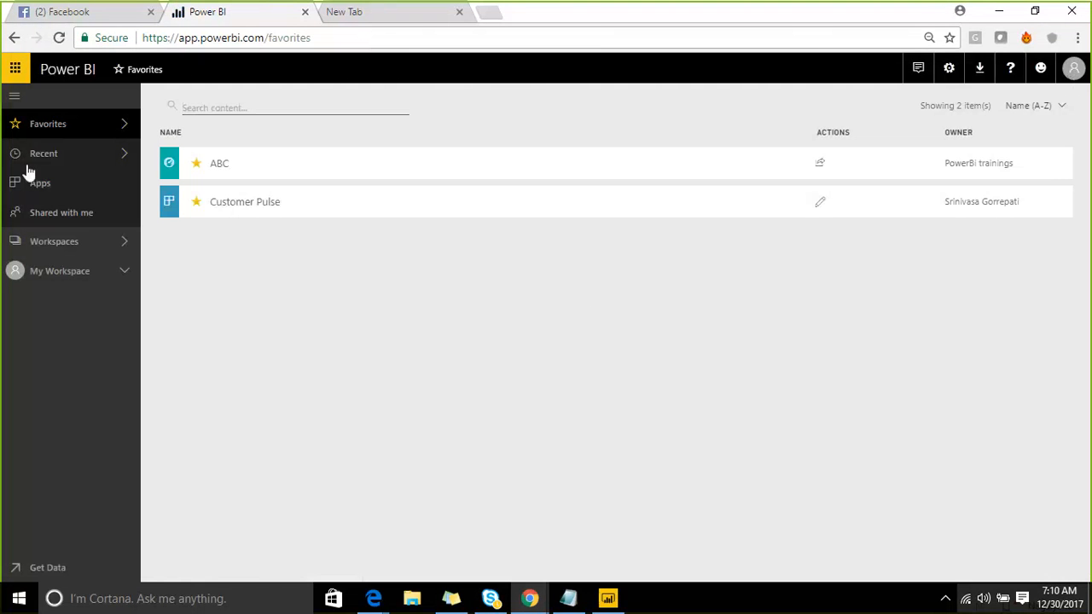
- Collapse the navigation pane, open My Workspace's Get Data page, then expand and collapse the pane again
click(16, 99)
click(16, 568)
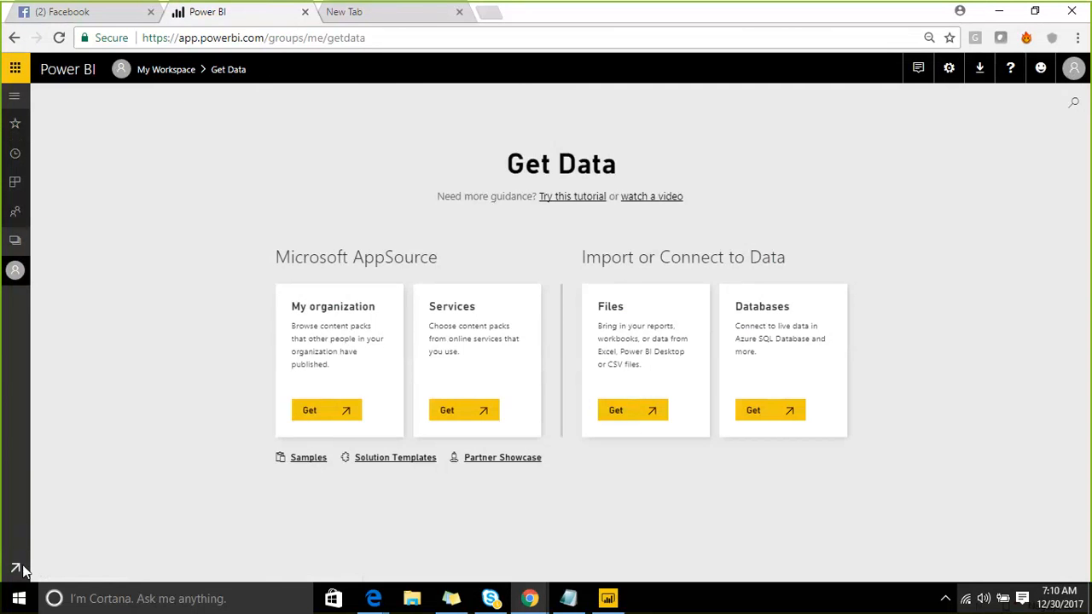
click(16, 99)
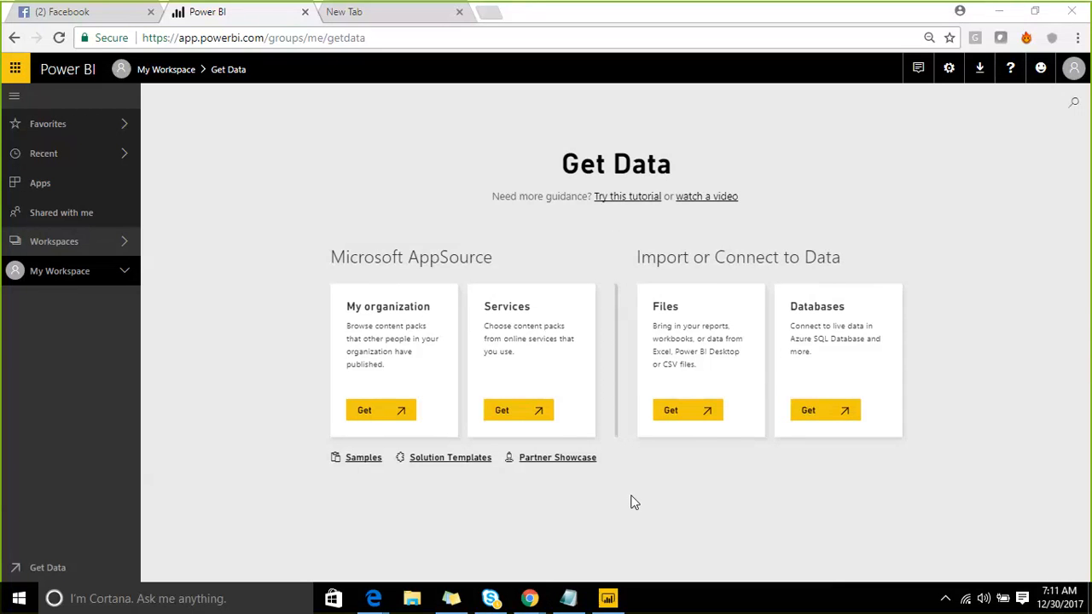
click(15, 100)
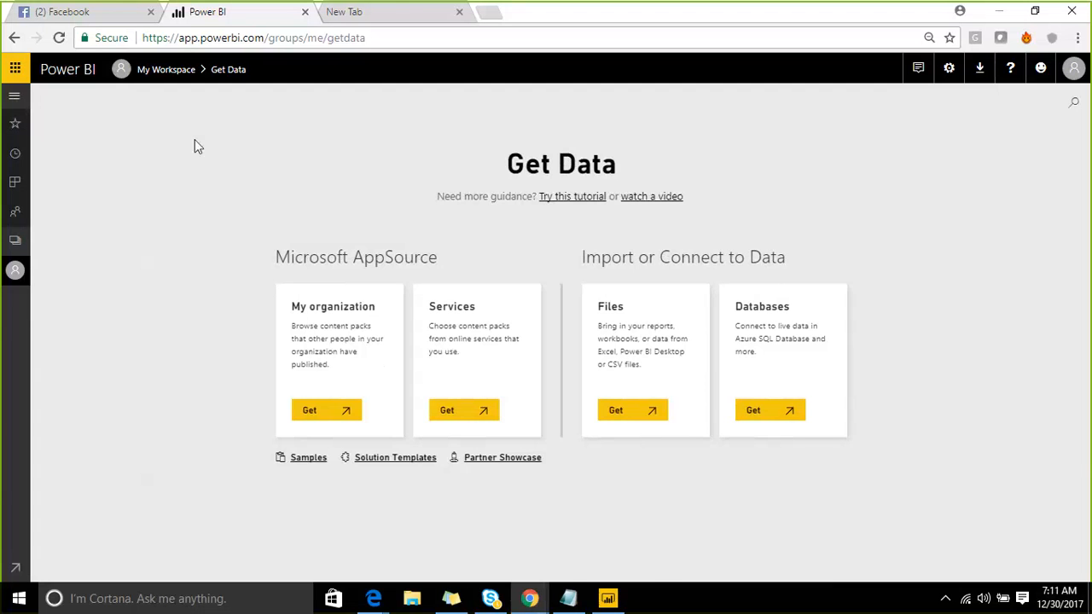
- Open Google in the new tab and search for 'Power bi portal'
click(337, 13)
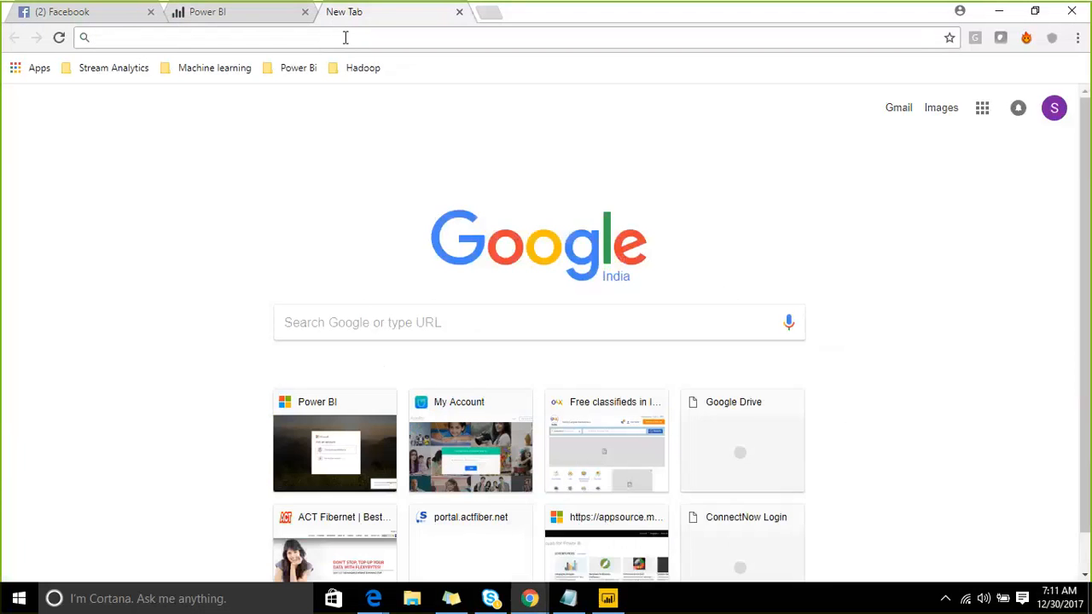
text(www.google.com)
key(Return)
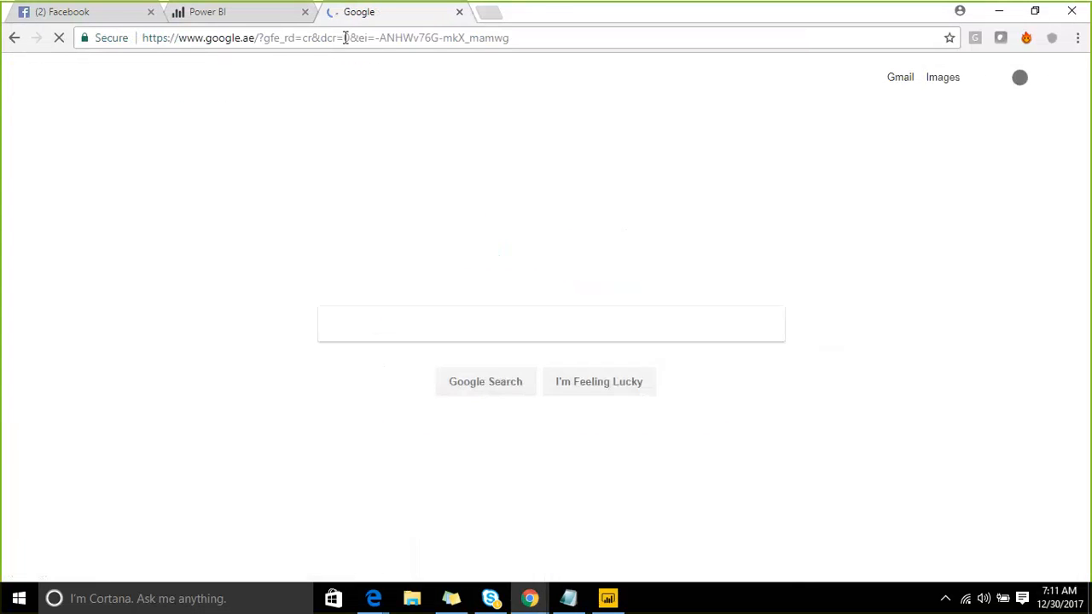
text(P)
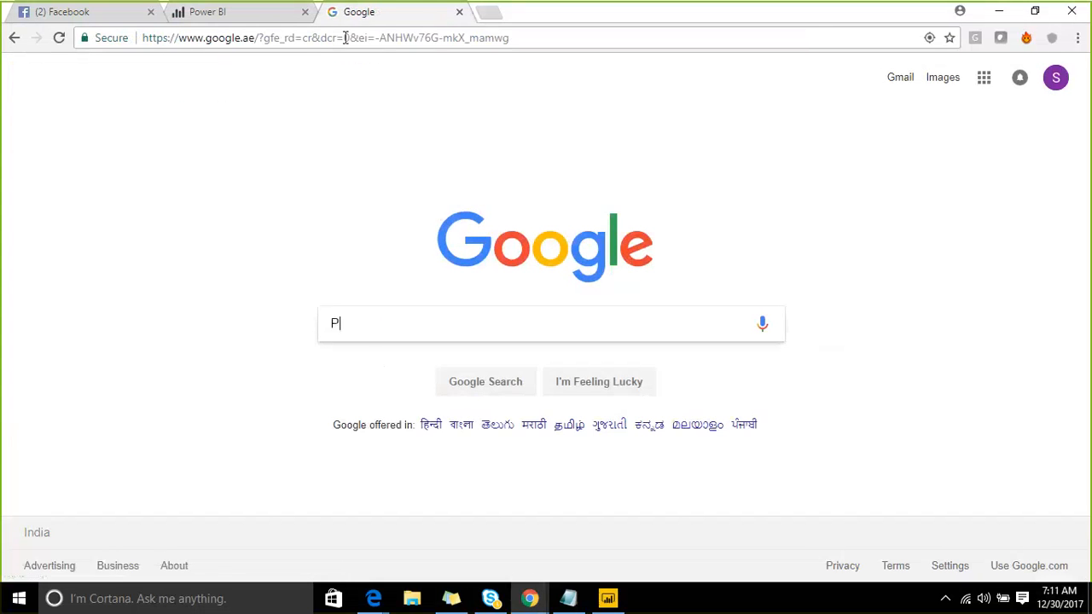
text(ower bi portal)
key(Return)
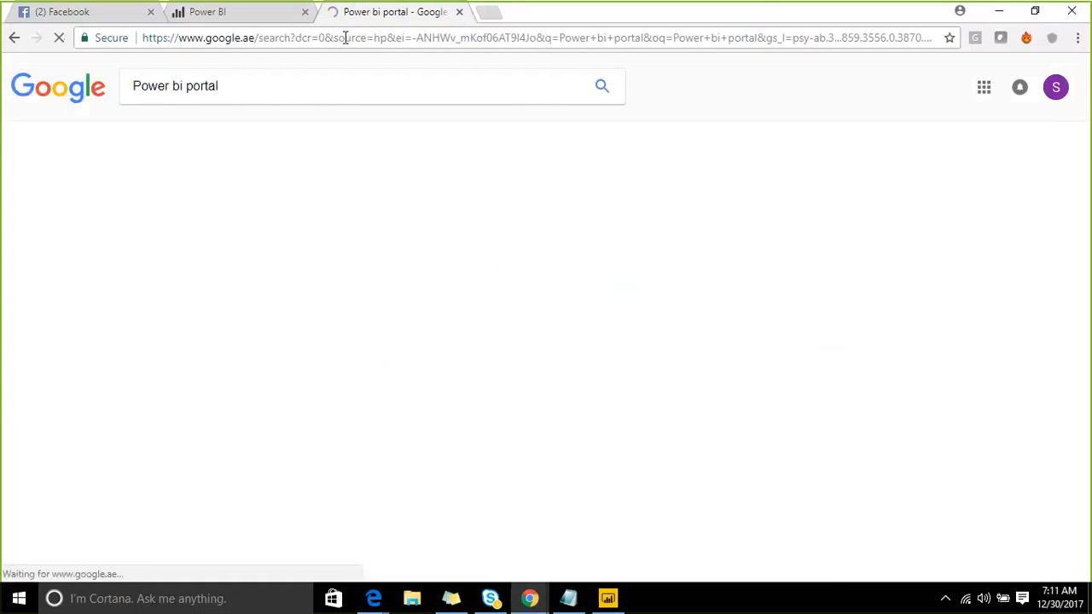
- Shorten the query to 'Power bi' and open the powerbi.microsoft.com result
click(236, 92)
drag(236, 92, 187, 93)
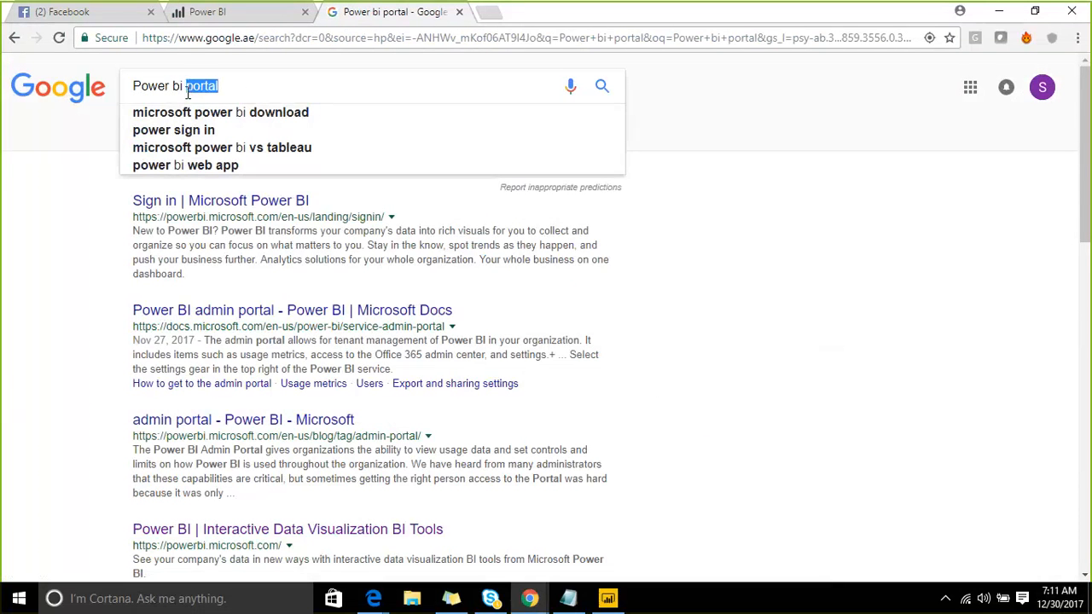
key(BackSpace)
key(Return)
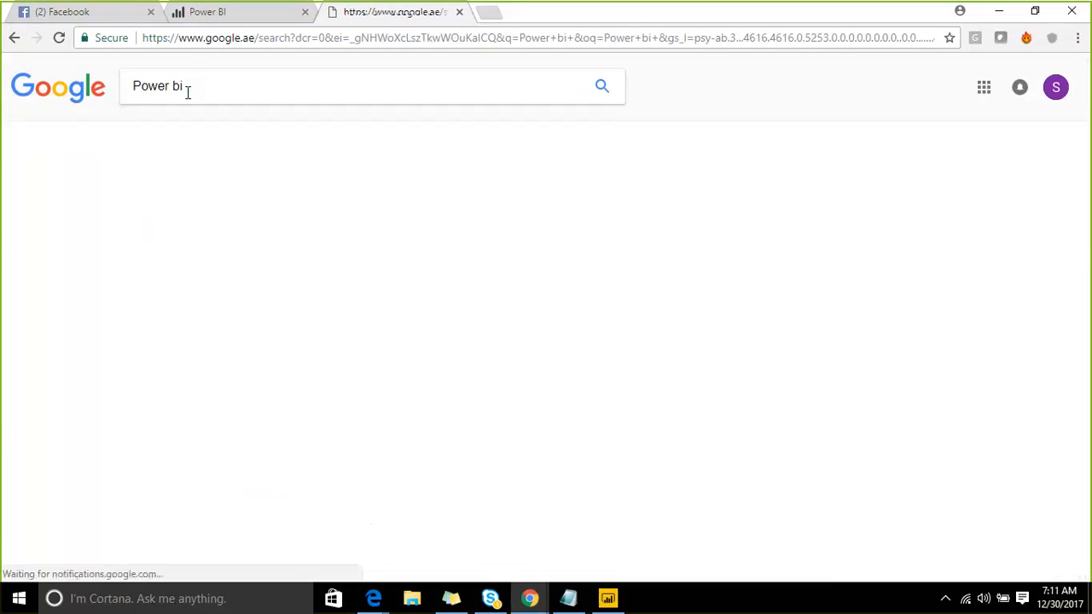
click(219, 203)
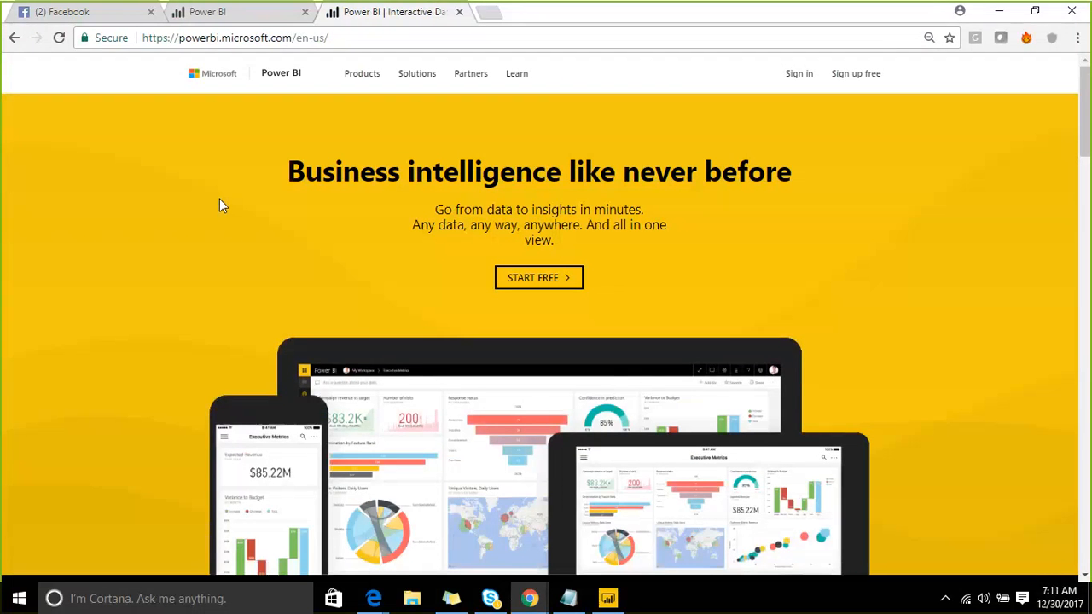
- Browse the Power BI home page and choose START FREE
scroll(444, 256, down, 7)
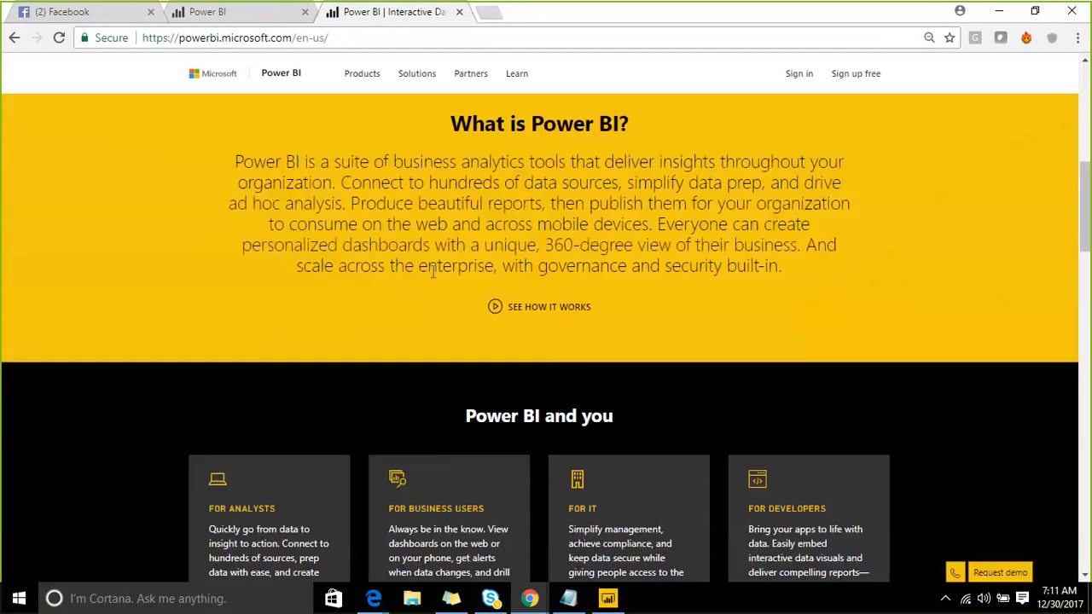
scroll(510, 205, up, 4)
scroll(513, 200, up, 3)
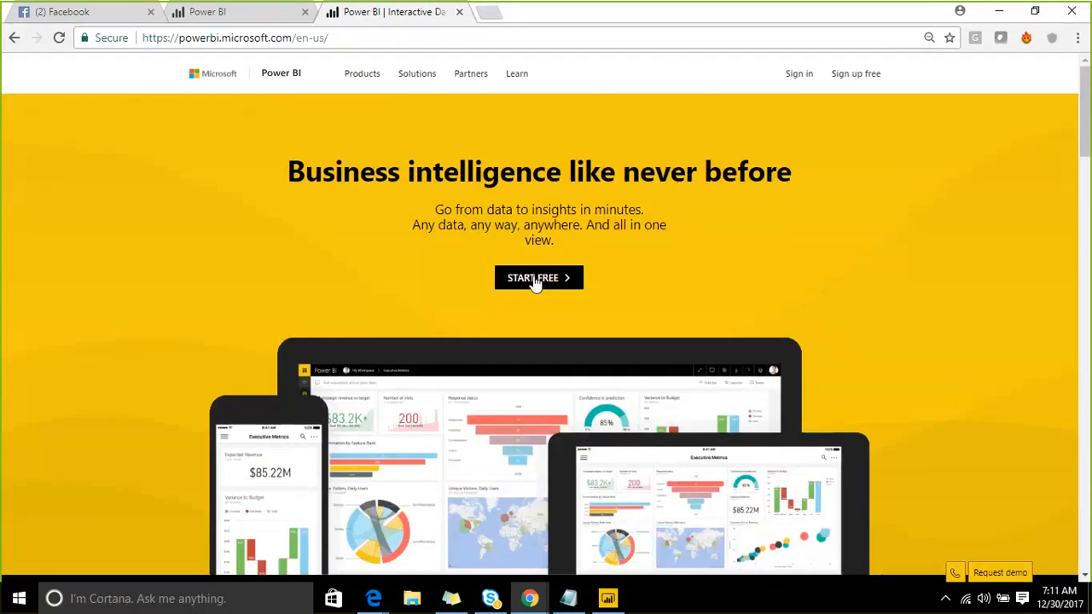
scroll(382, 287, down, 1)
scroll(382, 287, down, 2)
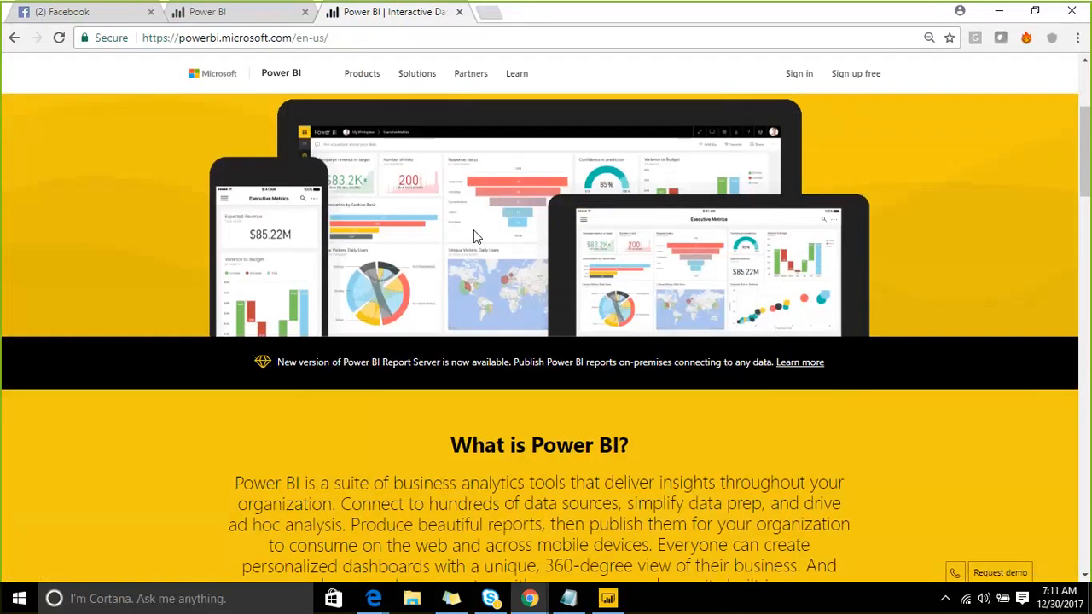
scroll(474, 230, up, 3)
click(517, 281)
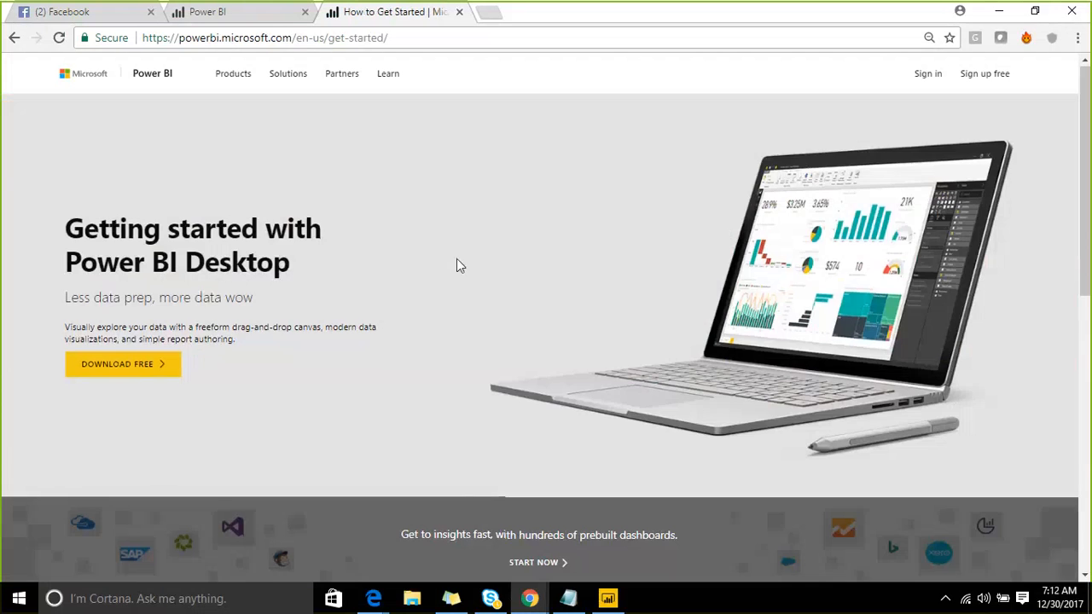
- Scroll to 'Cloud collaboration and sharing' and start the free Power BI Pro trial
scroll(407, 316, down, 15)
scroll(404, 304, up, 2)
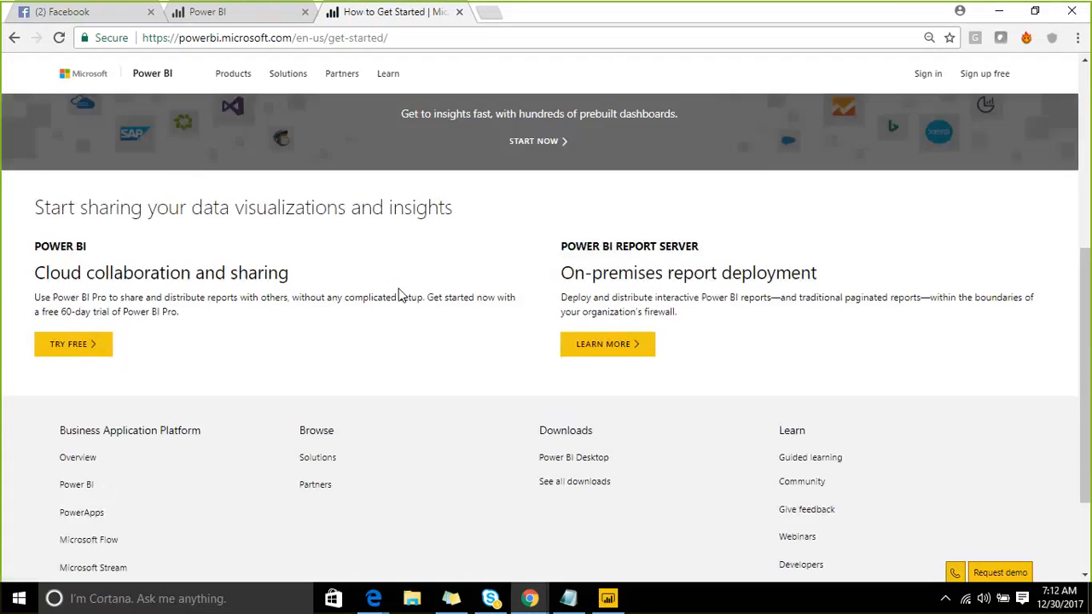
scroll(399, 294, up, 4)
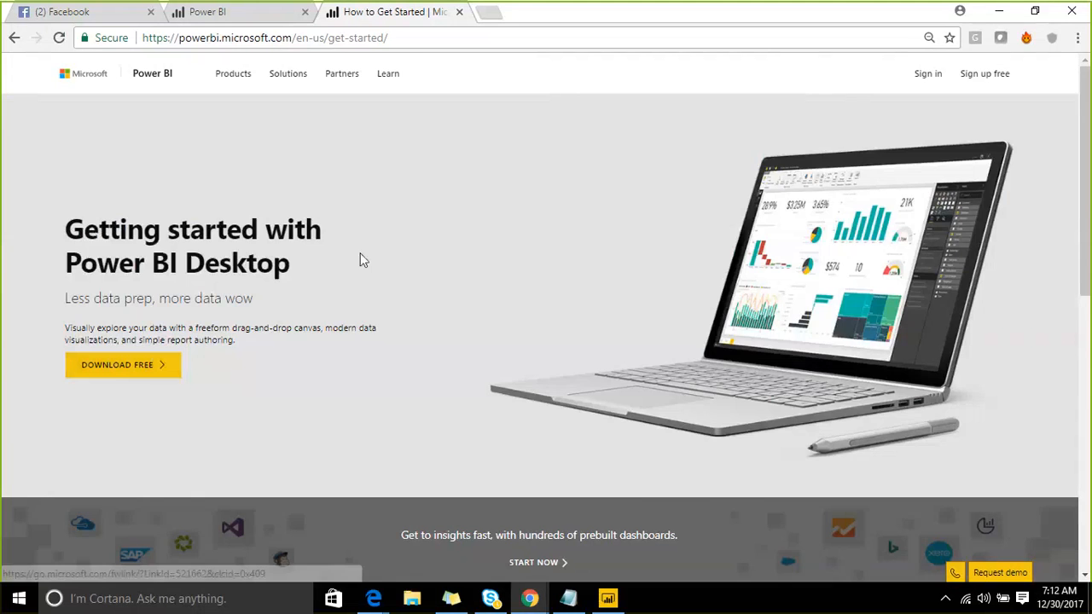
scroll(360, 253, down, 5)
scroll(161, 251, up, 2)
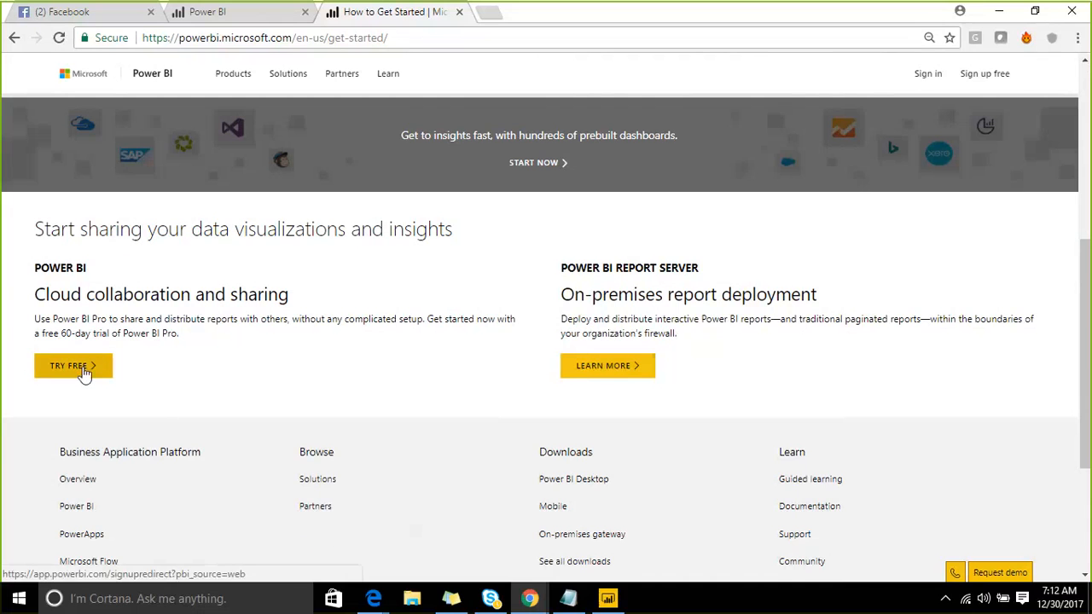
scroll(85, 374, up, 1)
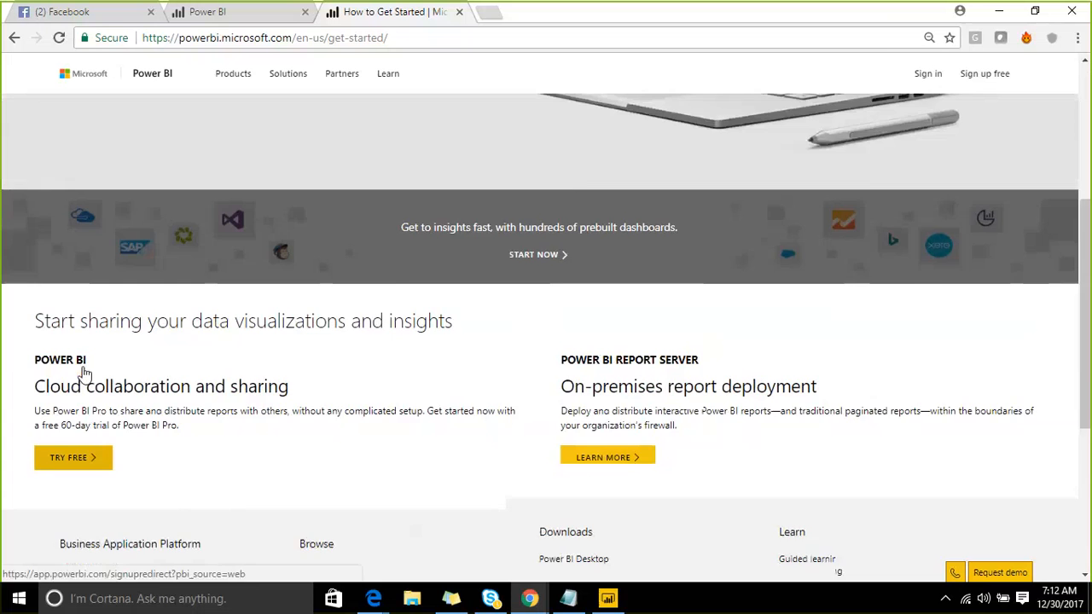
scroll(85, 373, down, 1)
click(77, 368)
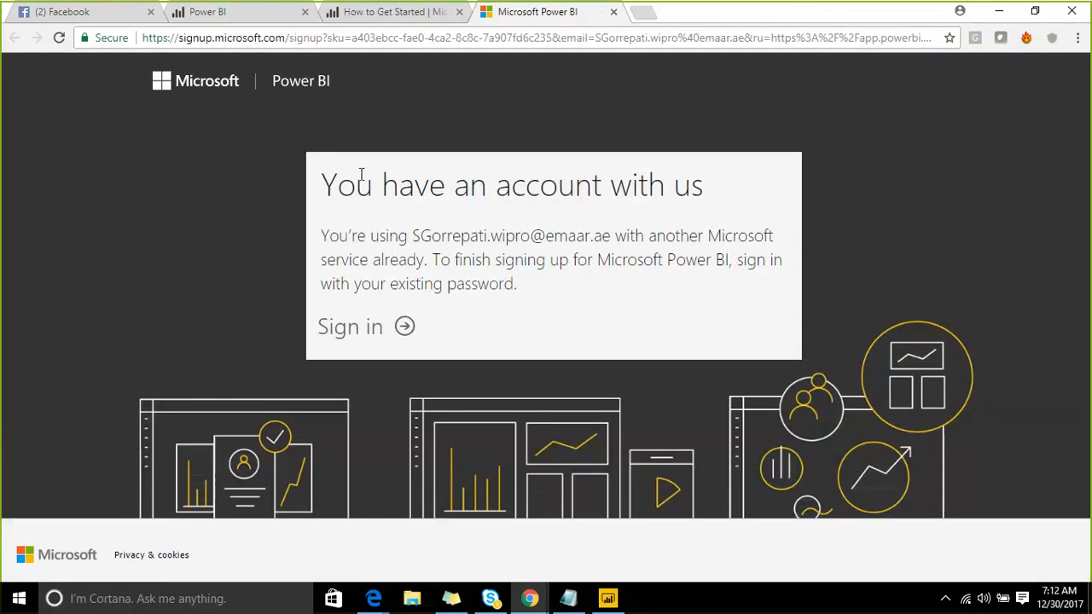
- Return to the Power BI service tab and load its home page by trimming the address
click(332, 12)
key(ctrl+shift+Tab)
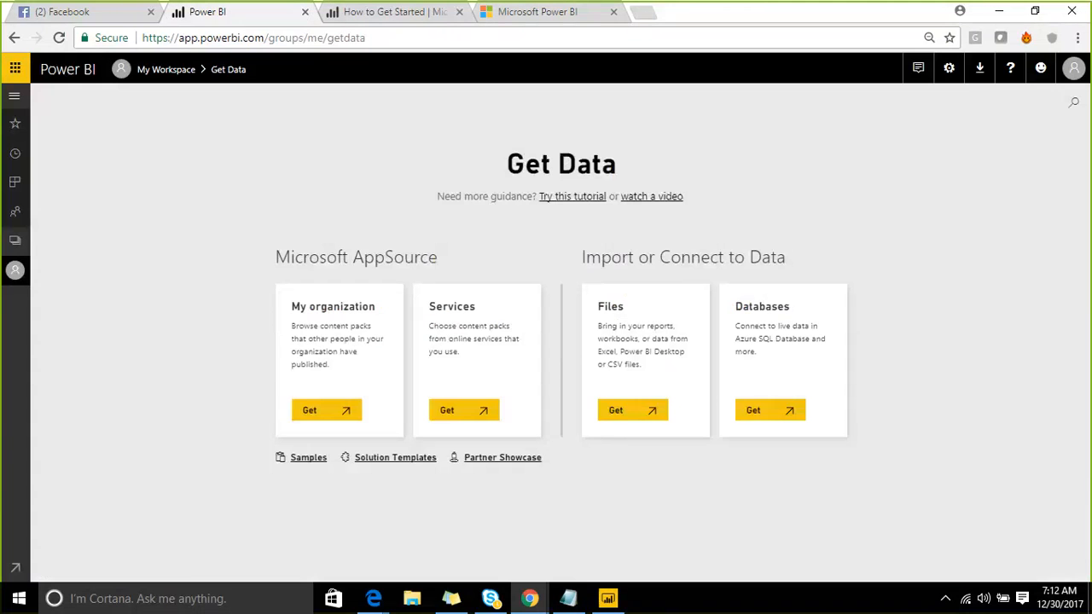
click(392, 14)
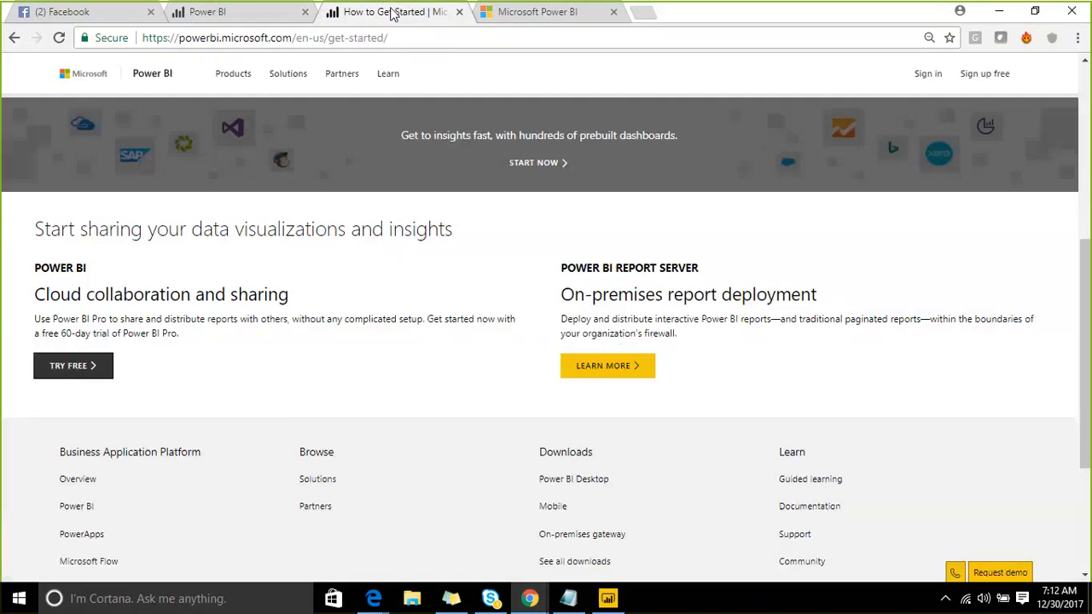
click(256, 11)
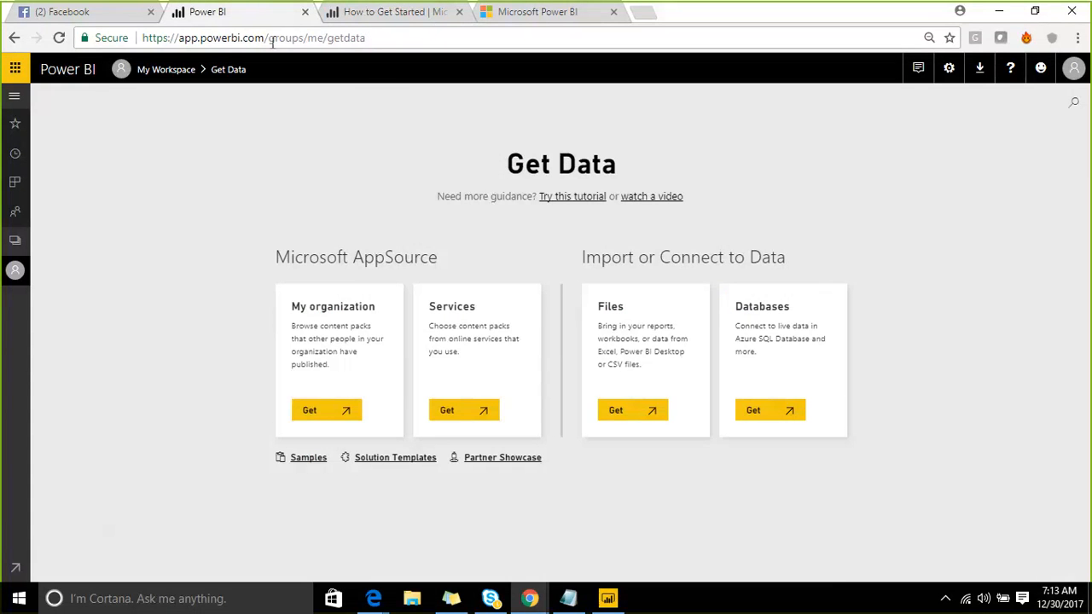
drag(270, 39, 423, 41)
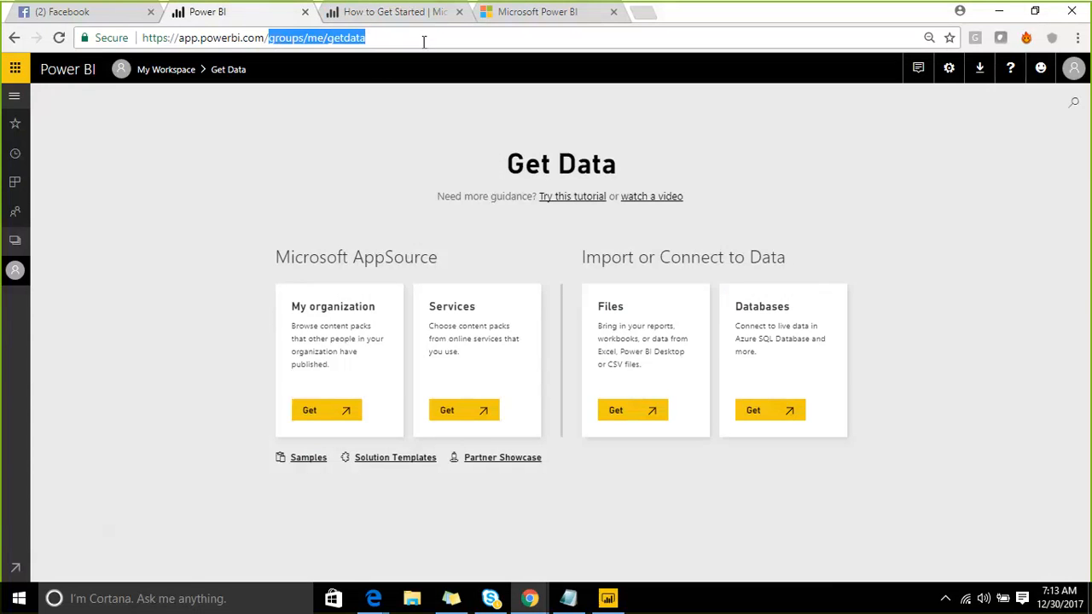
key(BackSpace)
key(Return)
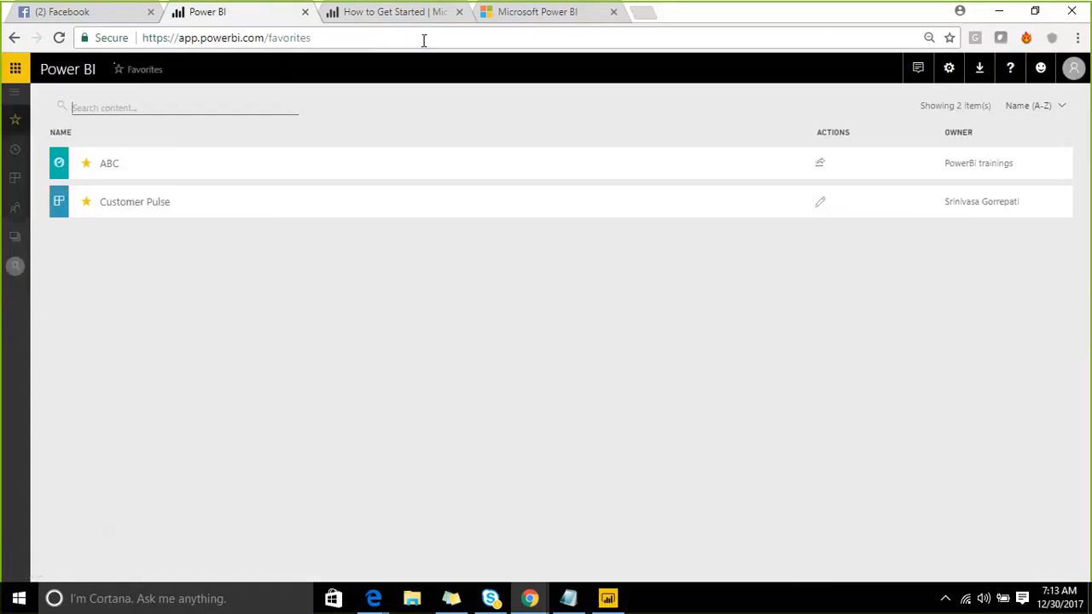
- Open My Workspace's Get Data page and switch on on-screen drawing
click(15, 94)
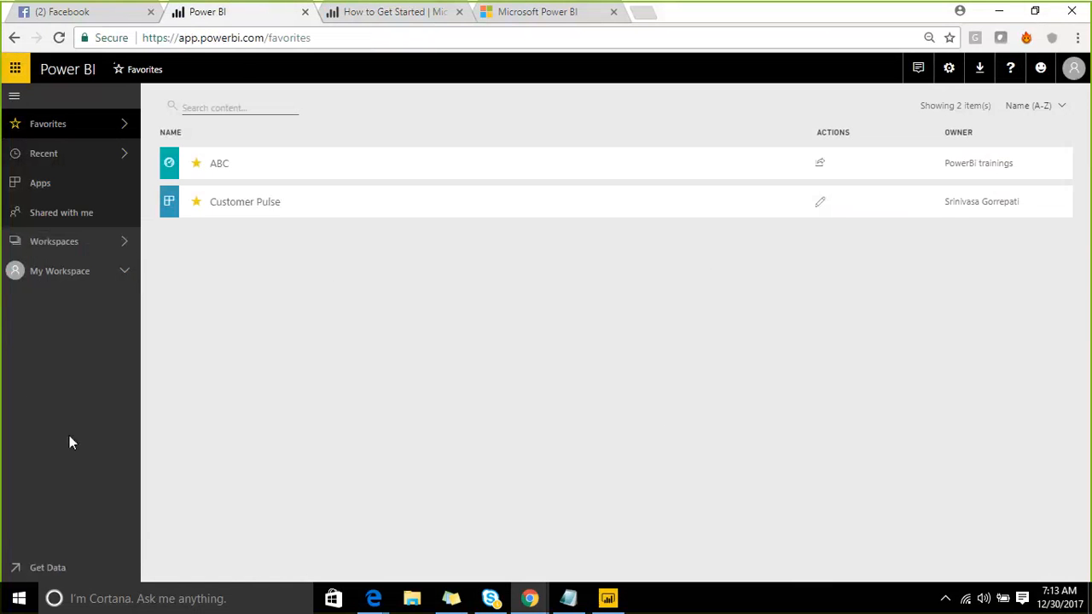
click(14, 98)
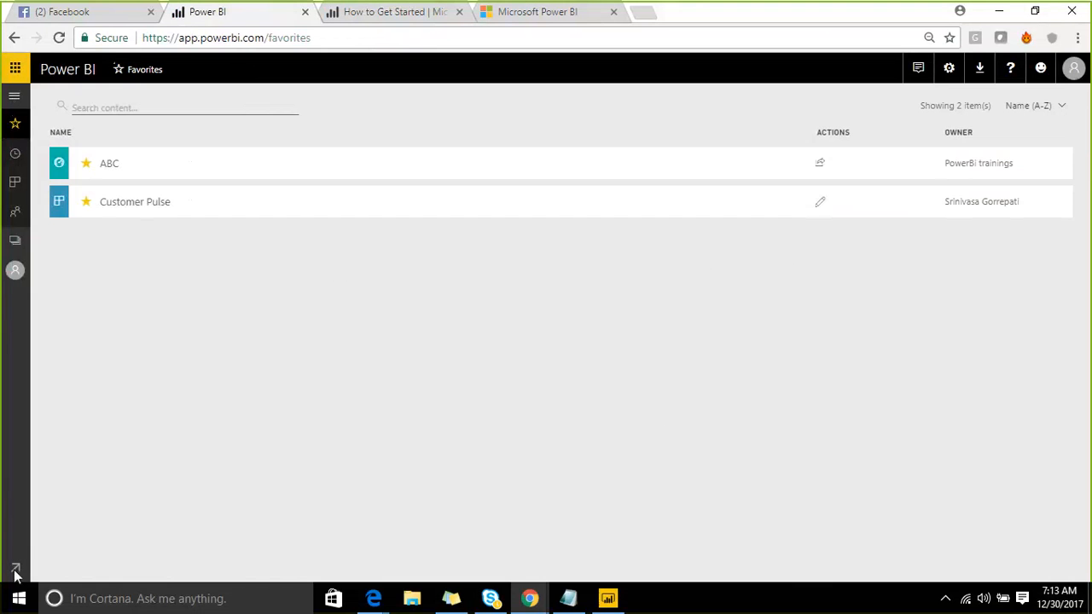
click(15, 569)
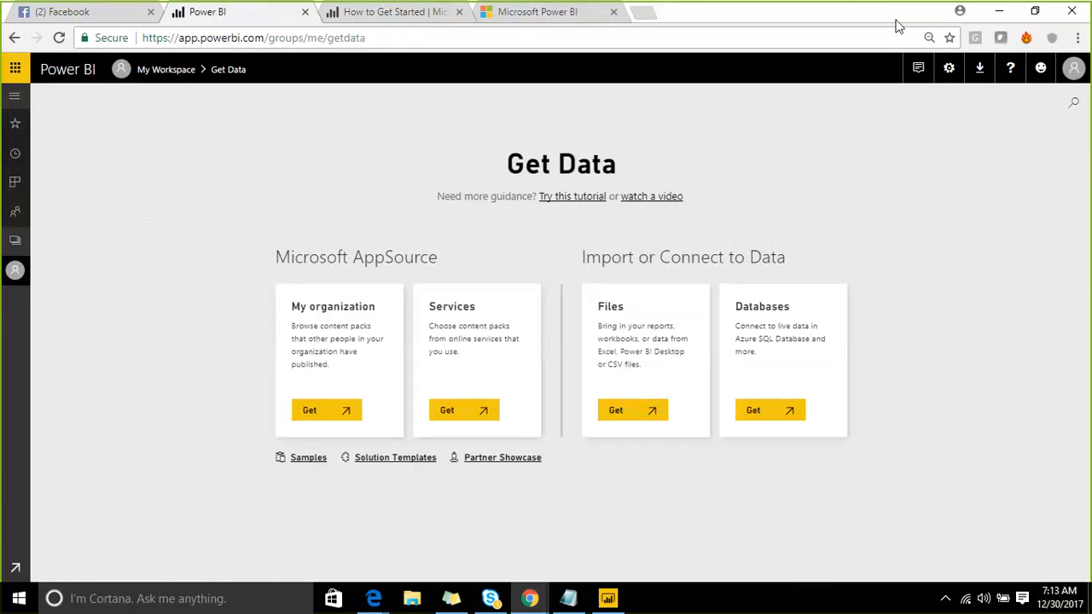
click(1015, 219)
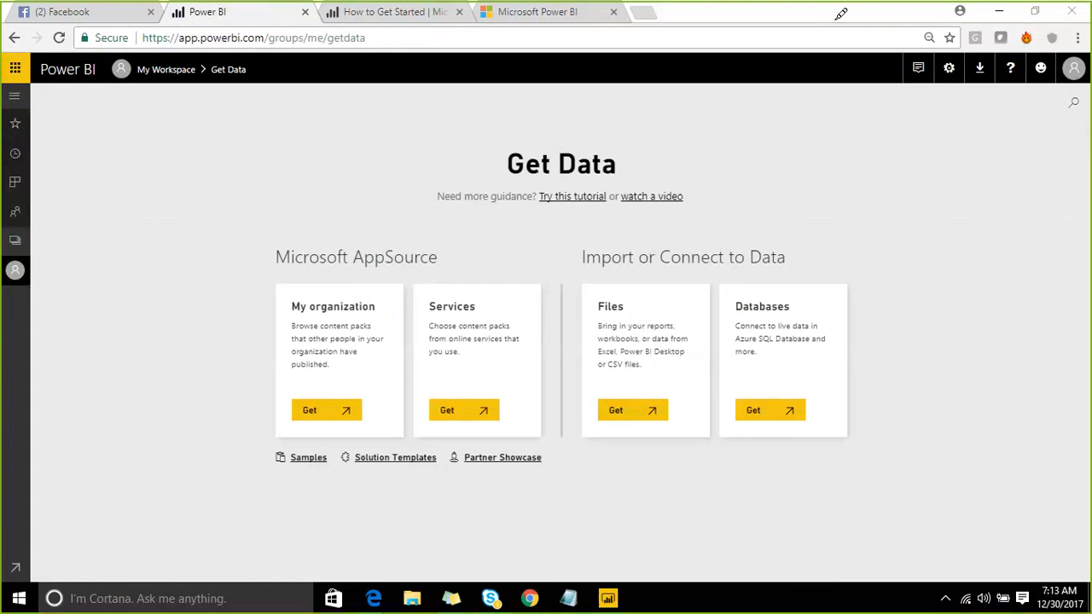
click(40, 136)
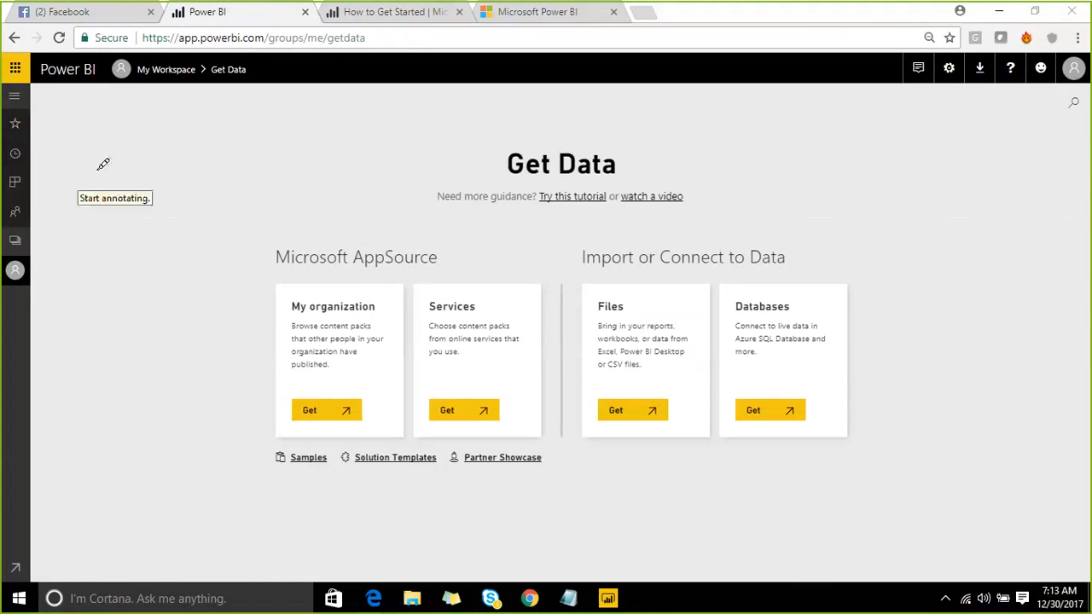
mouse_move(131, 128)
mouse_down()
mouse_move(147, 243)
mouse_move(196, 273)
mouse_move(509, 204)
mouse_move(517, 100)
mouse_move(372, 87)
mouse_move(111, 143)
mouse_up()
drag(232, 132, 268, 229)
drag(355, 105, 376, 207)
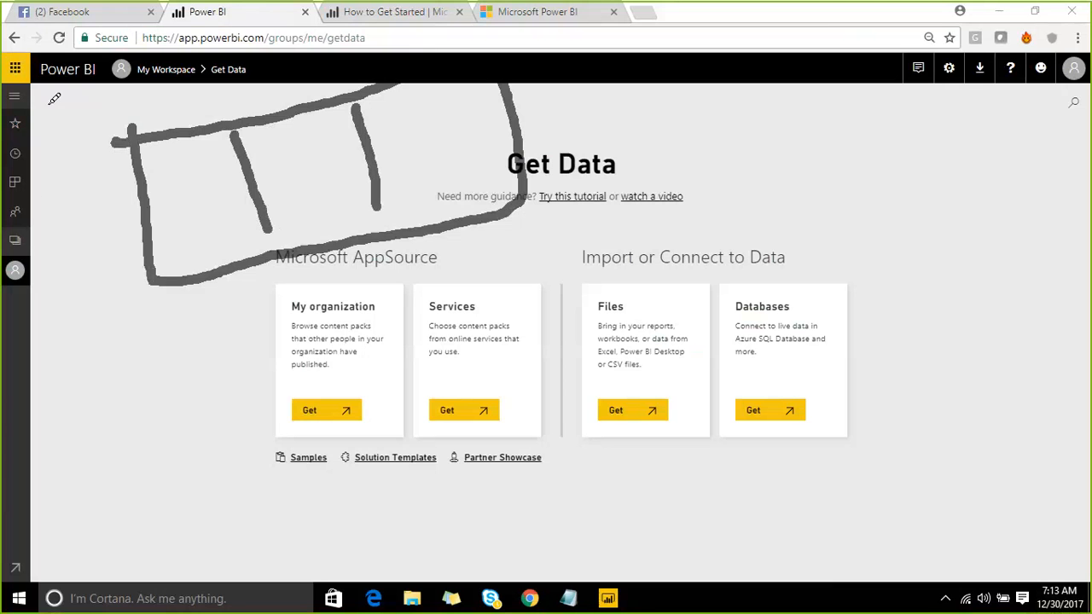
mouse_move(171, 176)
mouse_down()
mouse_move(211, 152)
mouse_move(173, 158)
mouse_move(181, 227)
mouse_move(224, 220)
mouse_move(213, 147)
mouse_move(264, 185)
mouse_move(452, 167)
mouse_up()
drag(246, 231, 423, 146)
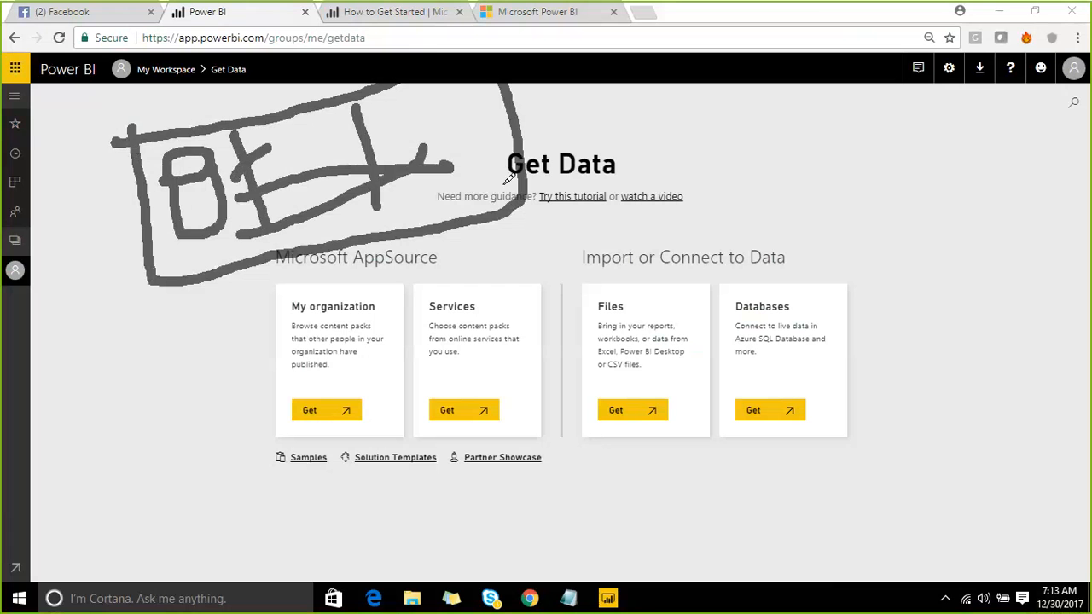
drag(637, 98, 540, 132)
mouse_move(580, 90)
mouse_down()
mouse_move(554, 130)
mouse_move(606, 152)
mouse_up()
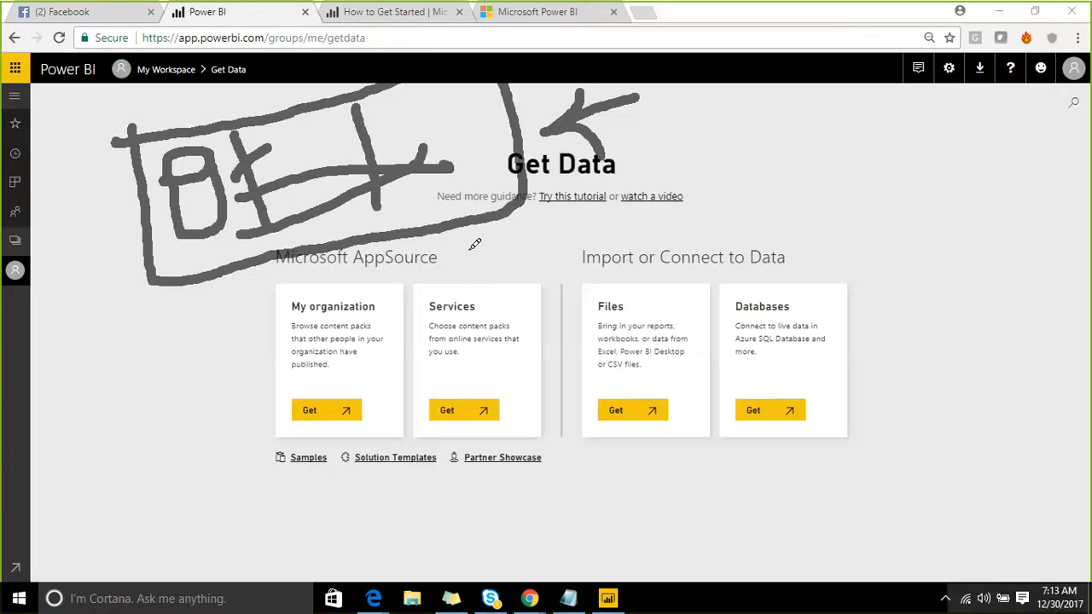
drag(464, 246, 515, 307)
mouse_move(504, 245)
mouse_down()
mouse_move(530, 244)
mouse_move(541, 307)
mouse_up()
drag(538, 252, 555, 280)
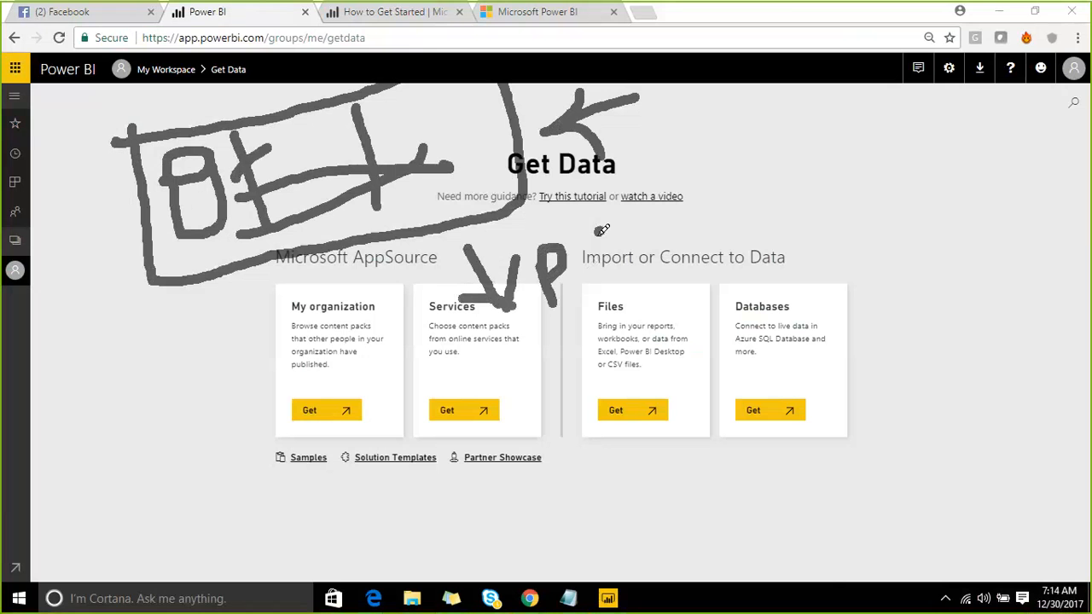
drag(611, 225, 594, 280)
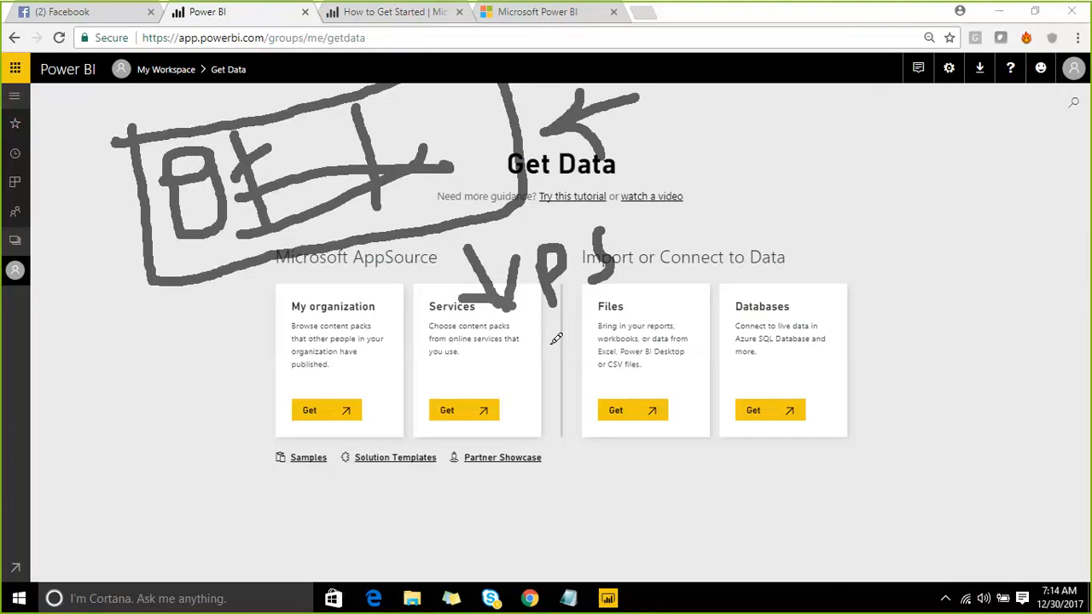
mouse_move(538, 327)
mouse_down()
mouse_move(552, 348)
mouse_move(701, 297)
mouse_up()
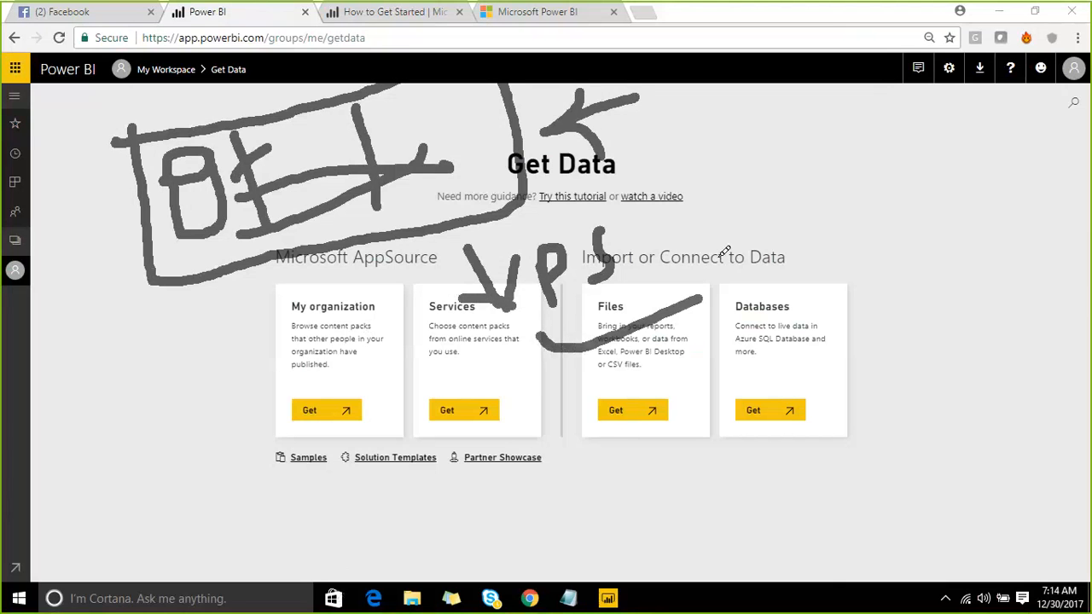
mouse_move(724, 252)
mouse_down()
mouse_move(733, 317)
mouse_move(896, 256)
mouse_move(827, 208)
mouse_move(732, 245)
mouse_up()
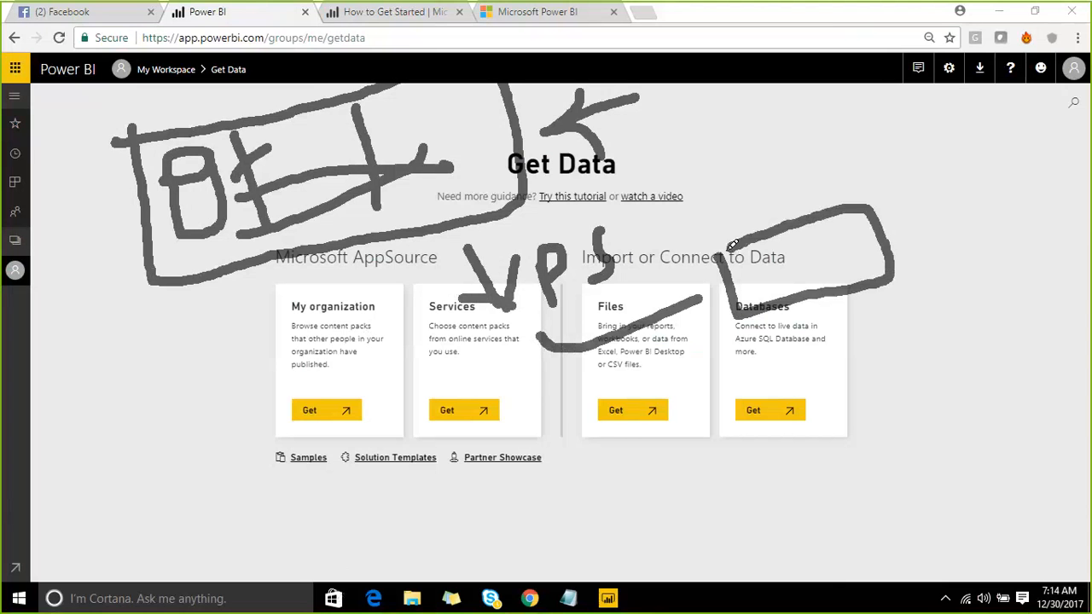
mouse_move(536, 336)
mouse_down()
mouse_move(610, 447)
mouse_move(649, 457)
mouse_move(609, 486)
mouse_up()
mouse_move(716, 421)
mouse_down()
mouse_move(736, 471)
mouse_move(709, 452)
mouse_move(760, 476)
mouse_move(810, 452)
mouse_up()
drag(832, 417, 843, 450)
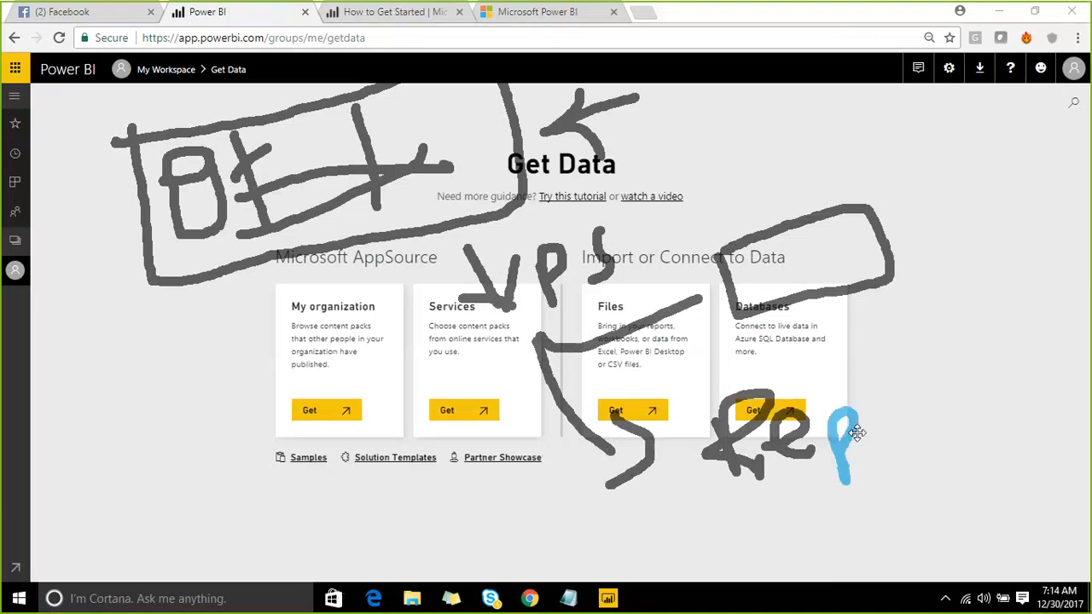
drag(868, 388, 864, 421)
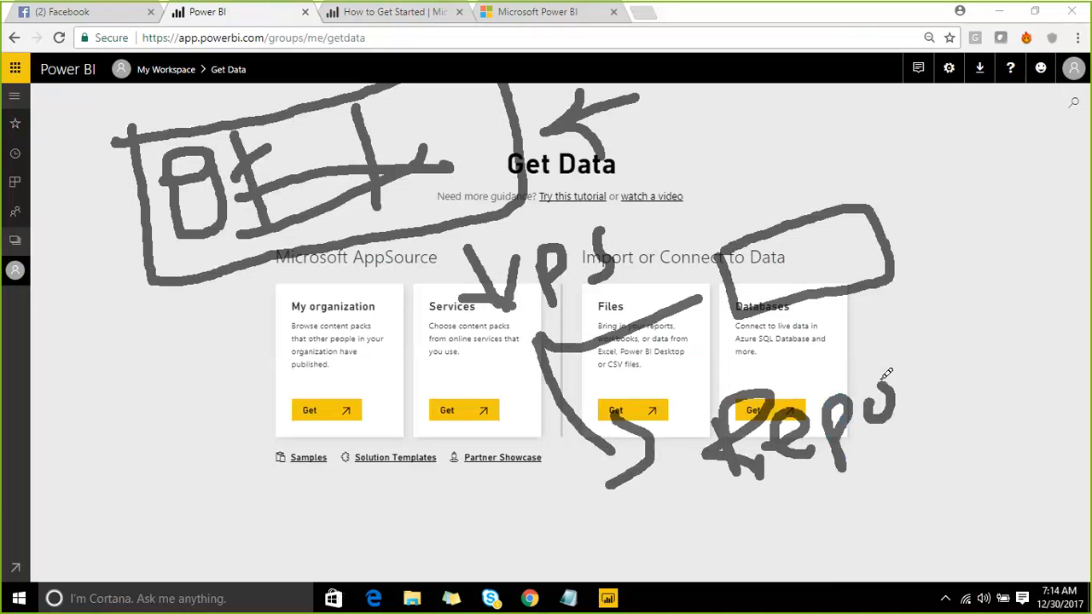
mouse_move(855, 359)
mouse_down()
mouse_move(870, 388)
mouse_move(874, 375)
mouse_up()
mouse_move(893, 349)
mouse_down()
mouse_move(921, 394)
mouse_move(936, 378)
mouse_move(916, 348)
mouse_move(919, 362)
mouse_up()
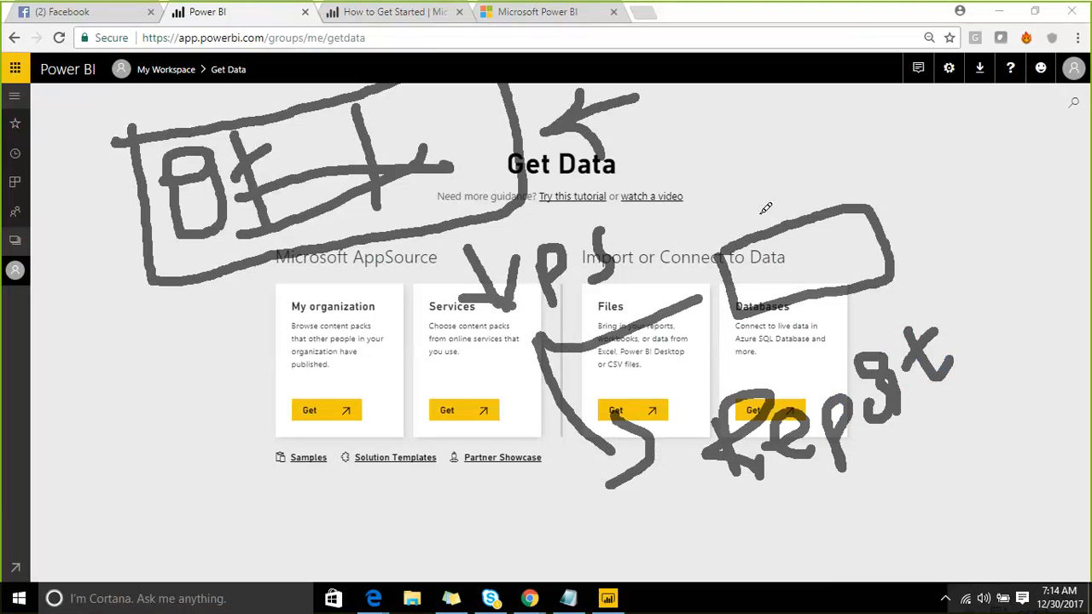
drag(874, 209, 949, 131)
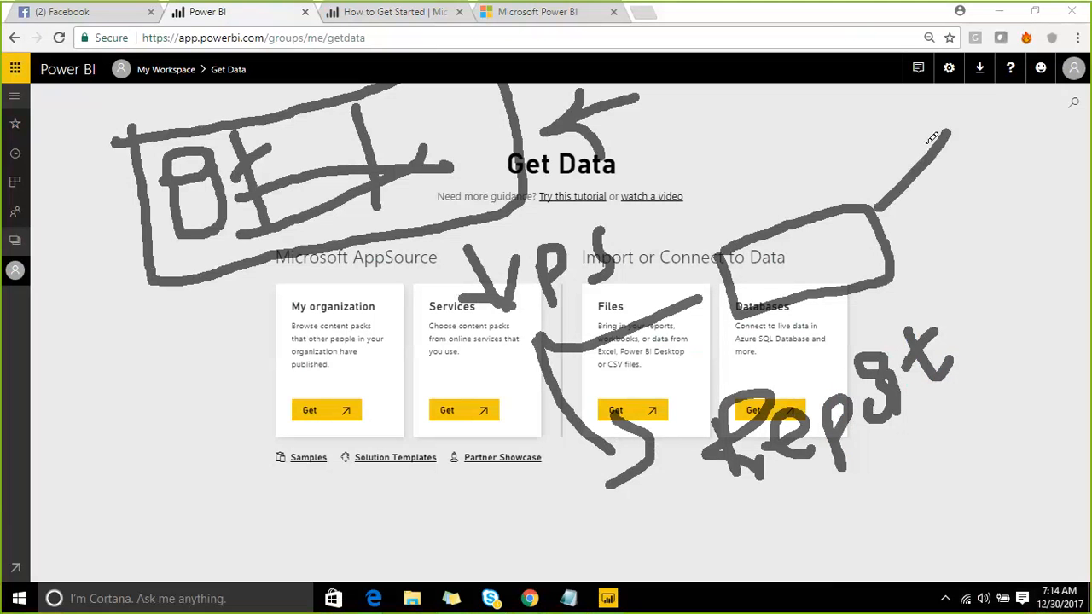
drag(900, 159, 917, 239)
mouse_move(911, 290)
mouse_down()
mouse_move(948, 237)
mouse_move(930, 300)
mouse_up()
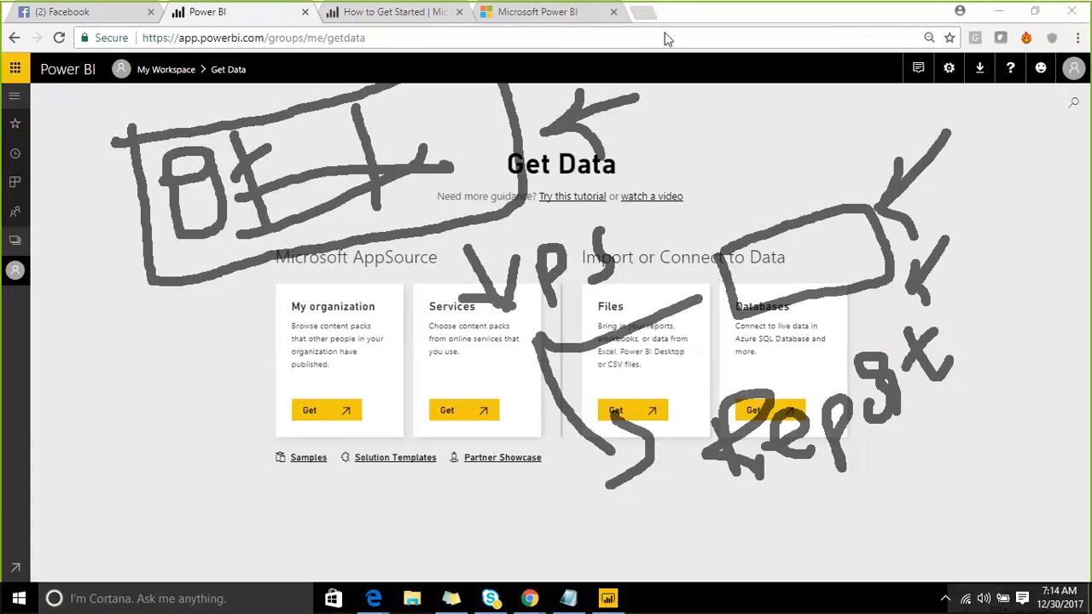
key(Escape)
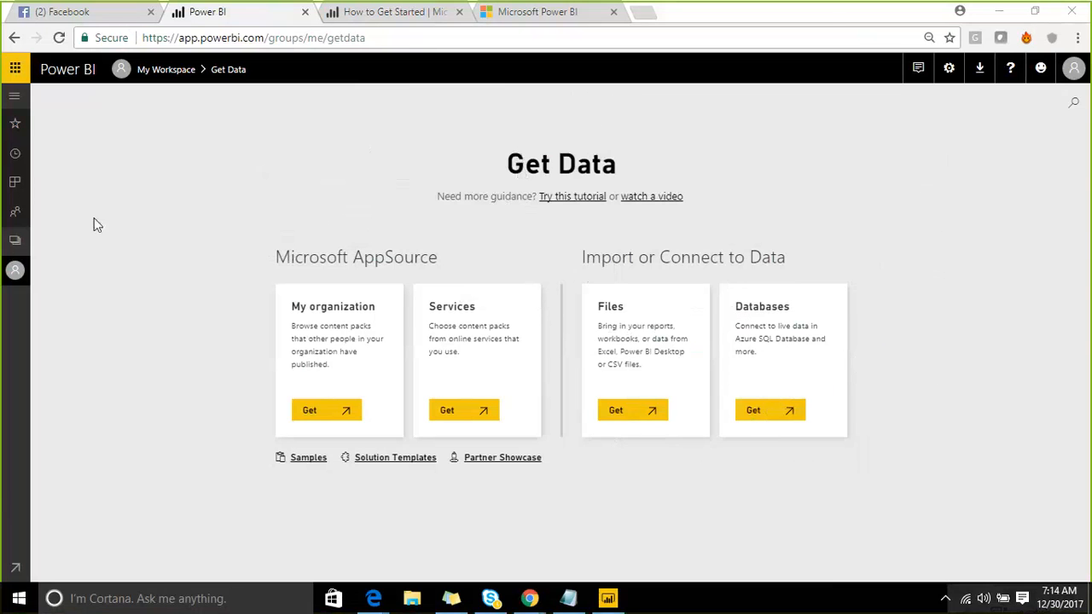
- Open My Workspace and view its Reports, Workbooks and Datasets tabs
click(21, 241)
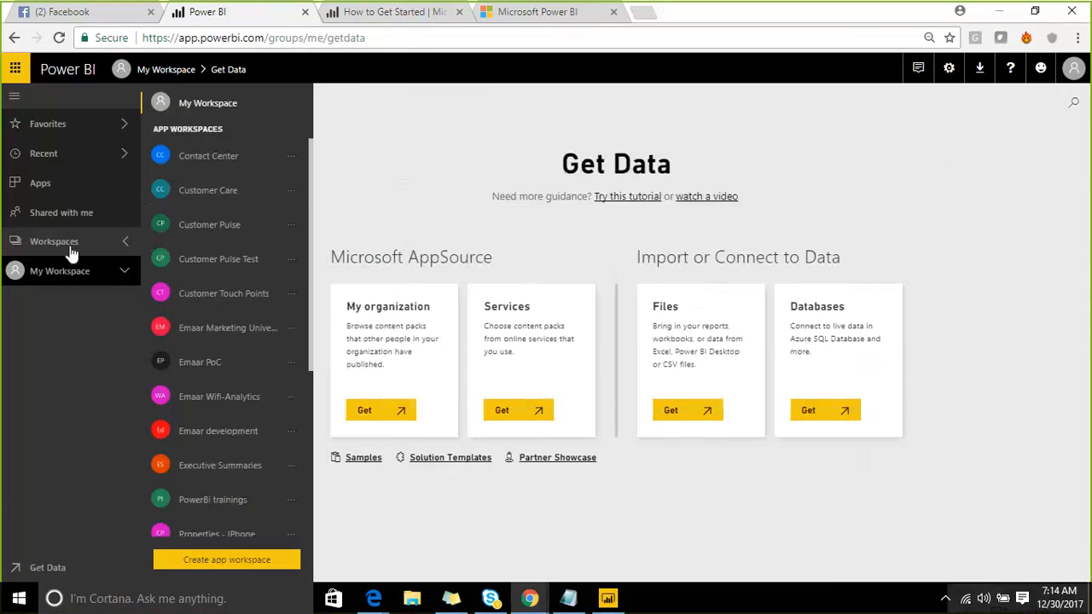
click(208, 103)
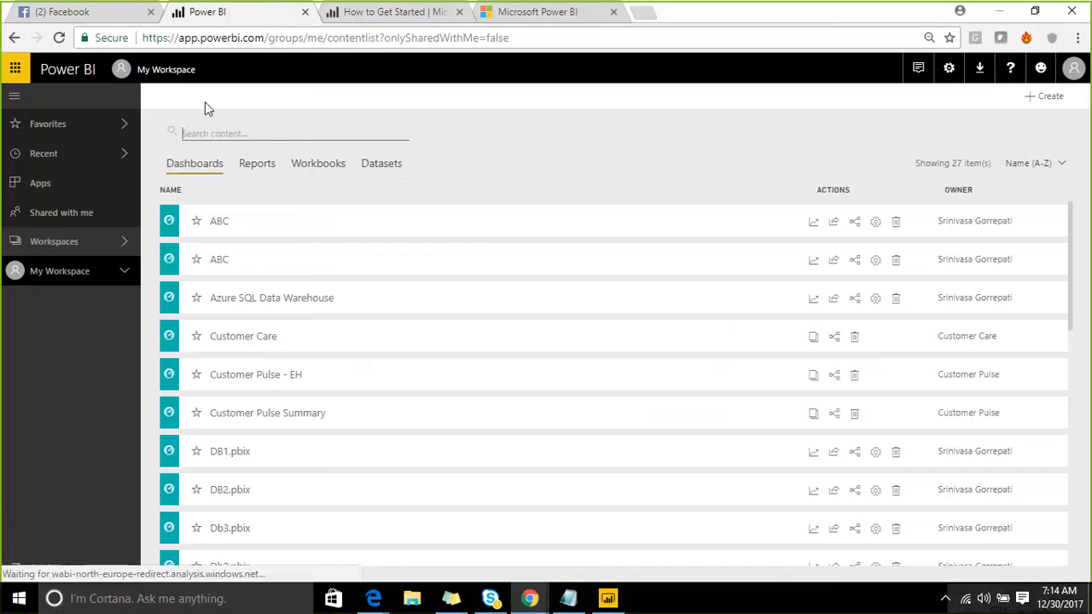
click(119, 245)
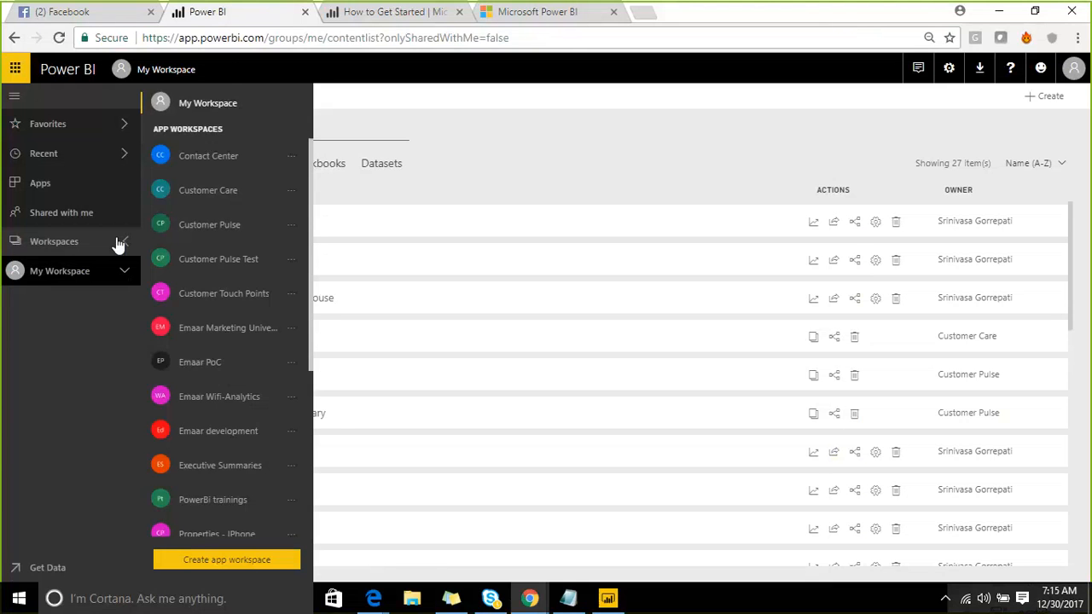
click(207, 103)
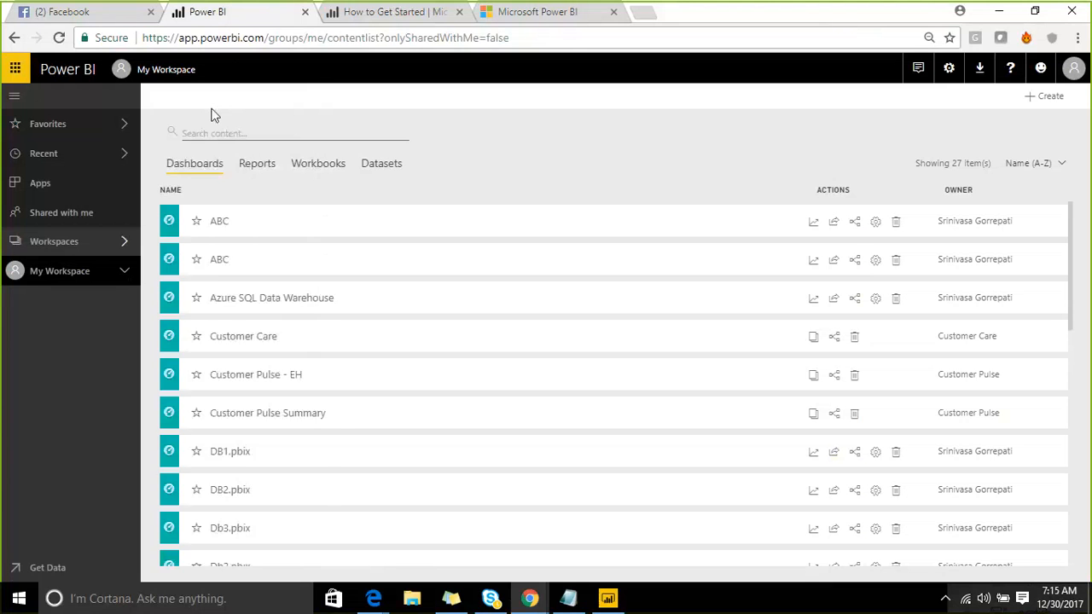
click(248, 166)
click(317, 164)
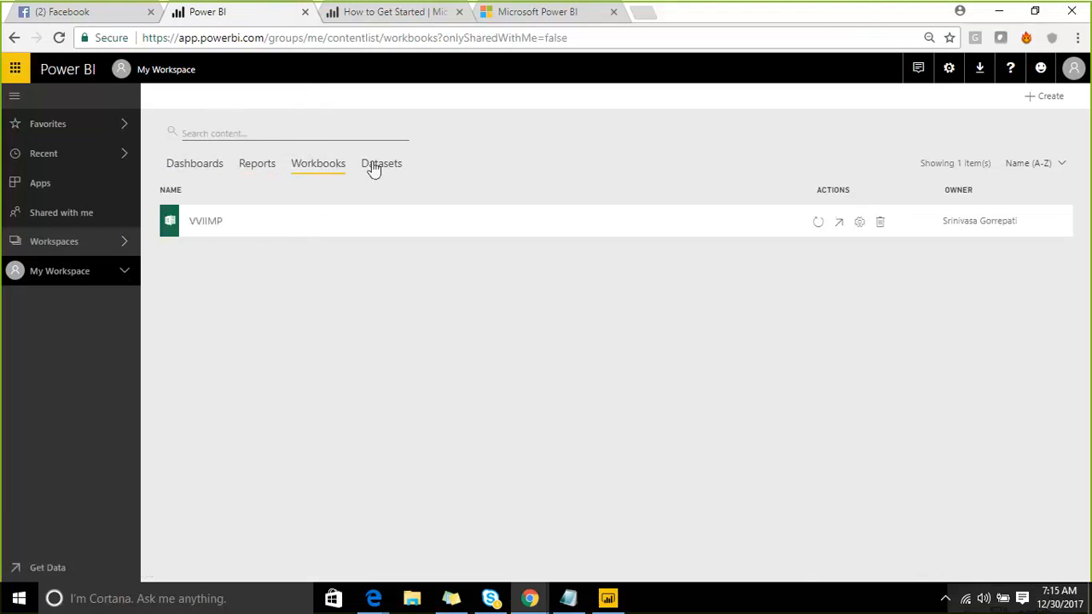
click(375, 164)
- Browse the app workspaces list, then return to the service_1 report in Power BI Desktop and choose Publish
click(110, 243)
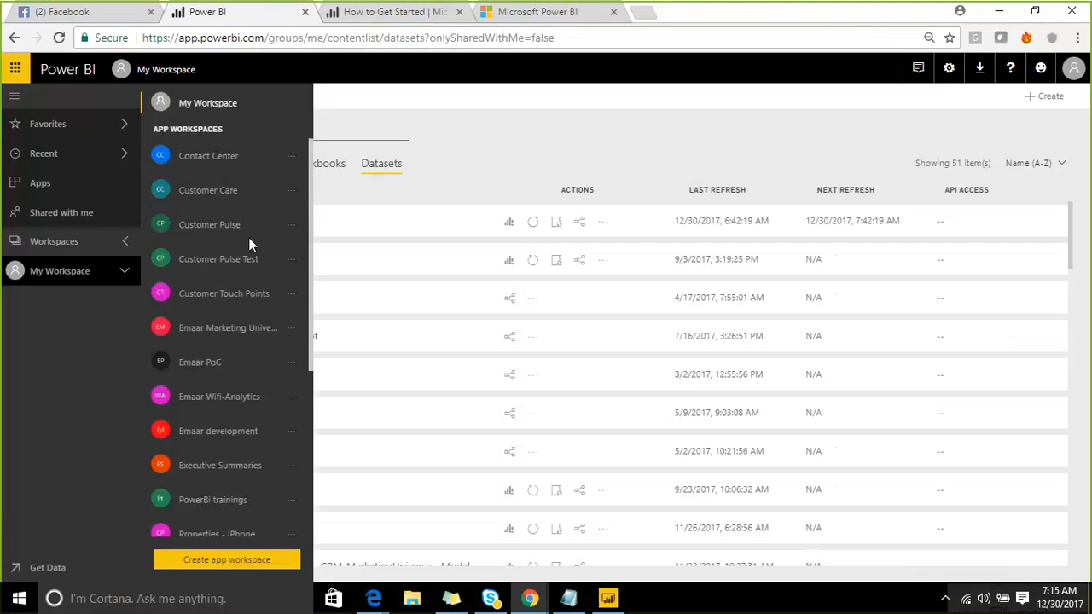
scroll(254, 247, down, 3)
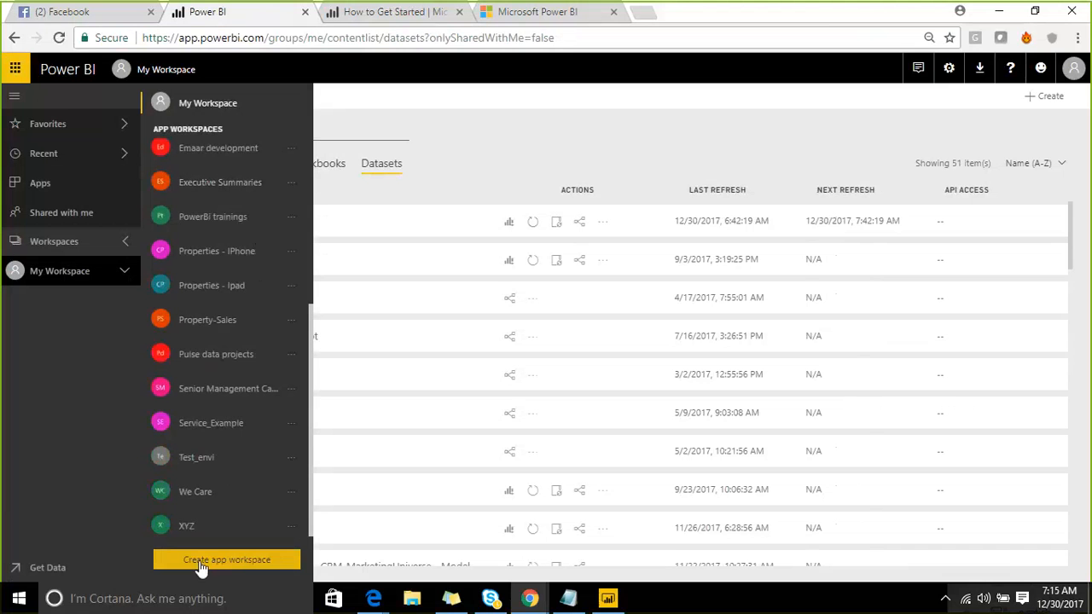
scroll(214, 419, up, 5)
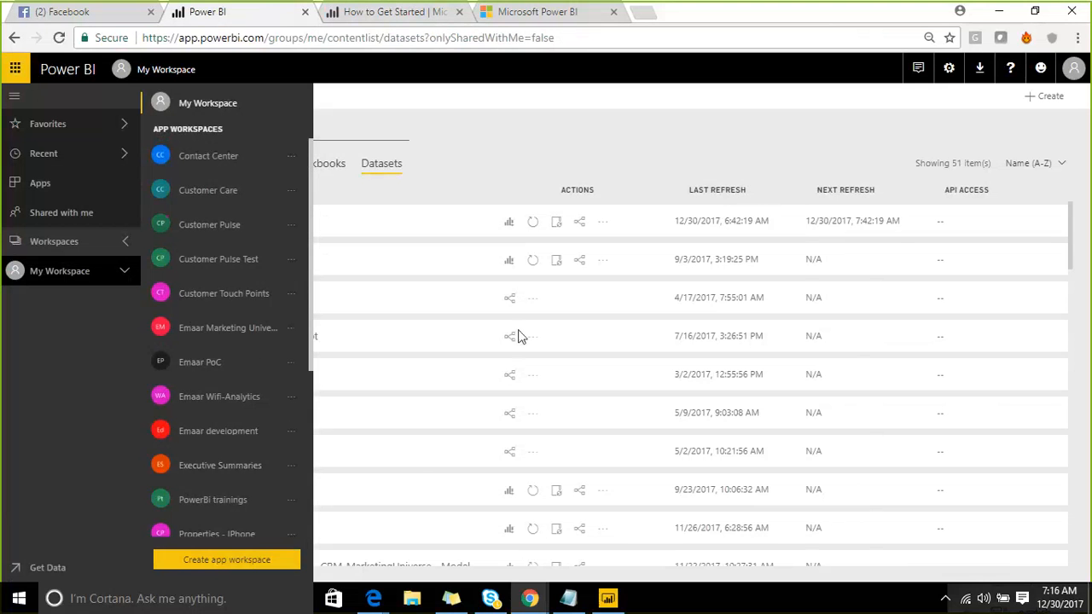
click(607, 598)
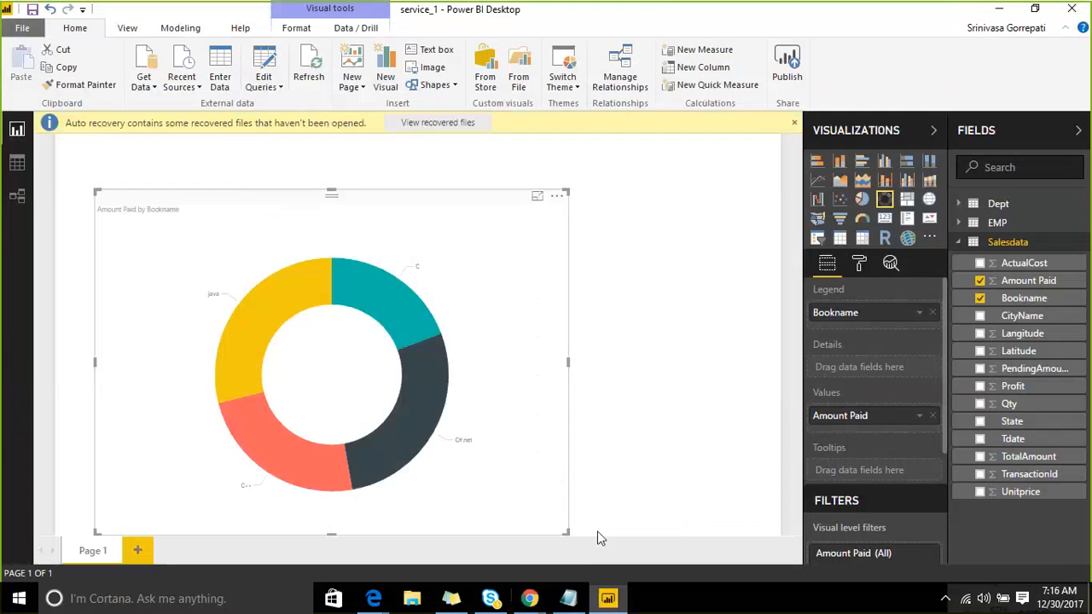
click(788, 67)
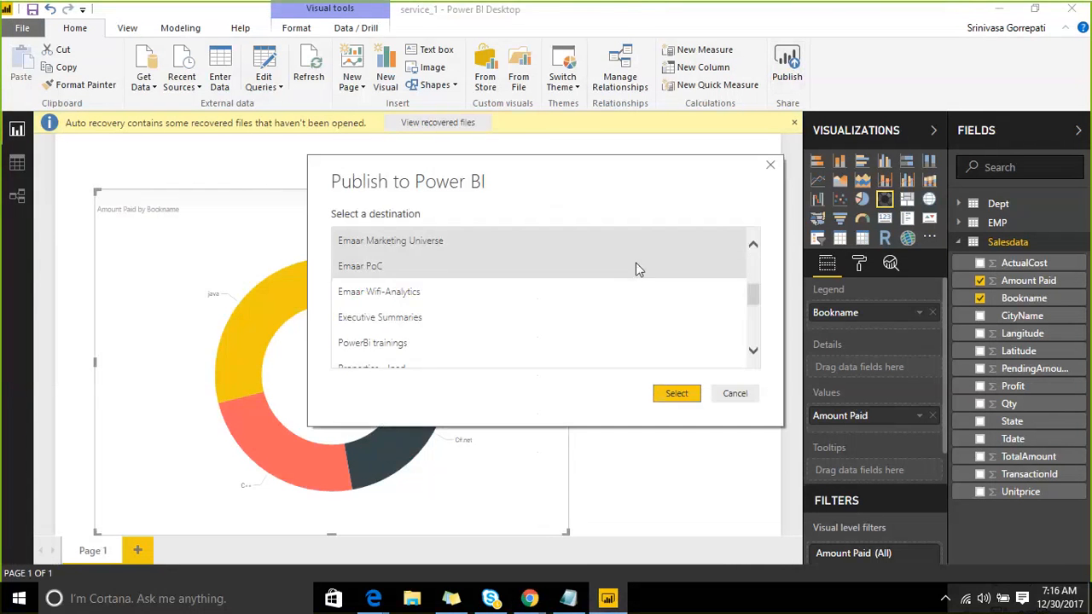
- Cancel publishing service_1 and minimise Power BI Desktop to reveal My Workspace's datasets
scroll(753, 295, up, 5)
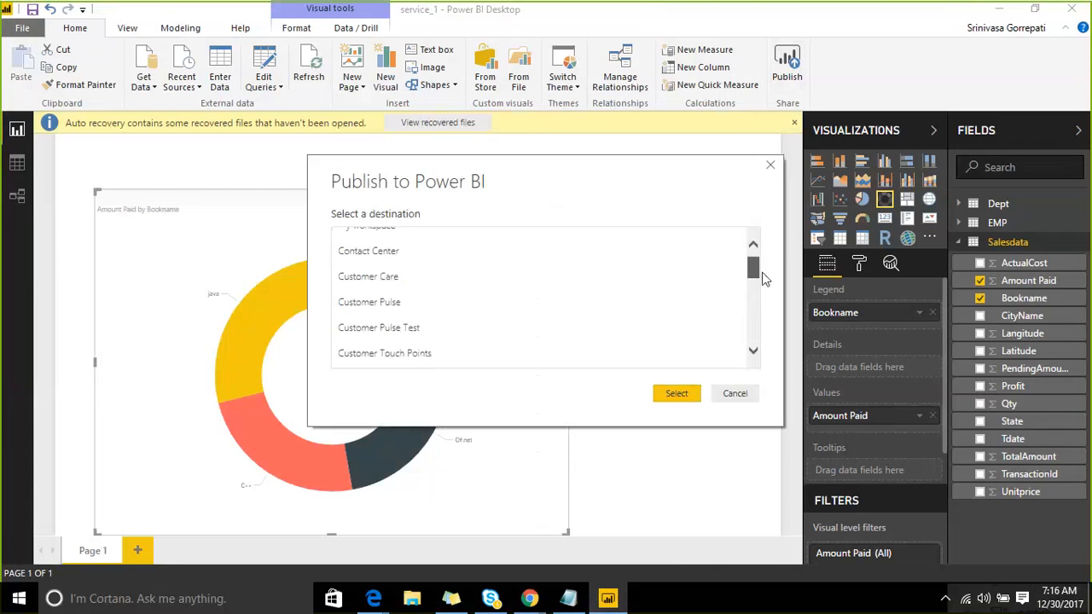
drag(761, 273, 770, 341)
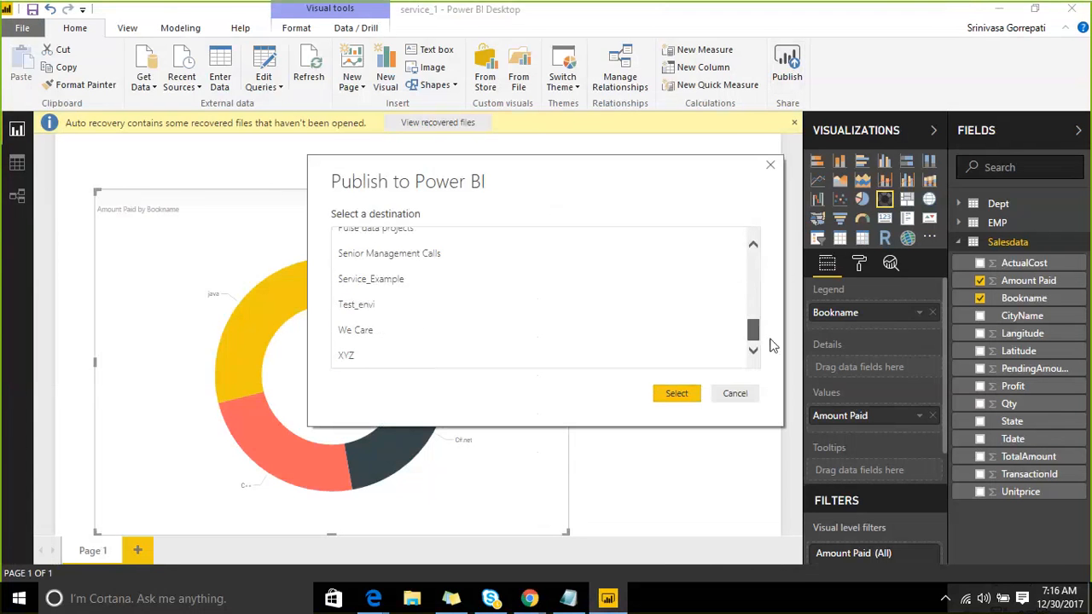
click(735, 394)
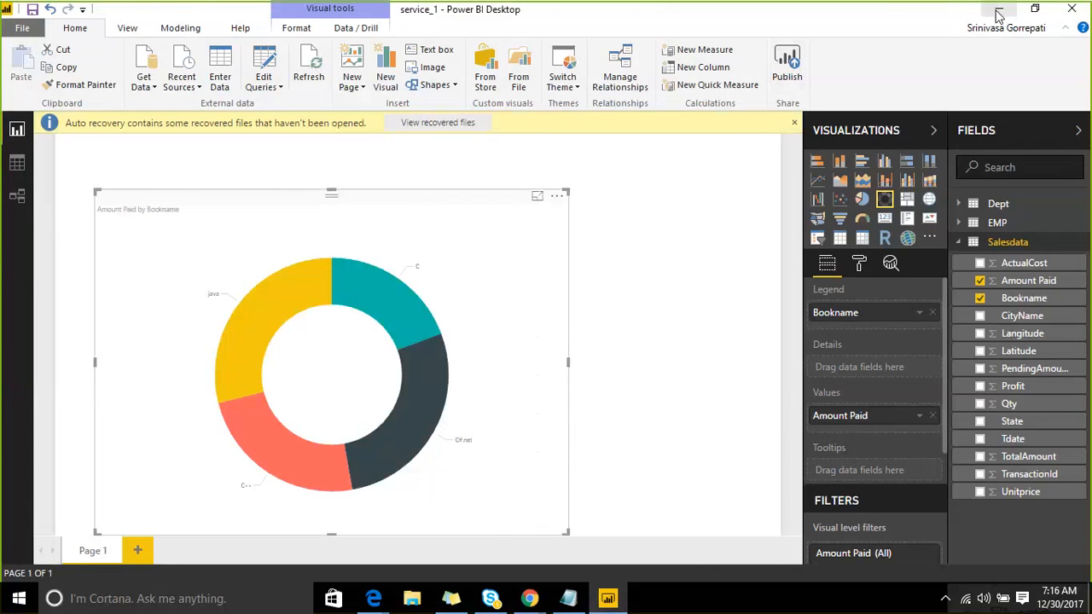
click(998, 10)
scroll(251, 332, down, 4)
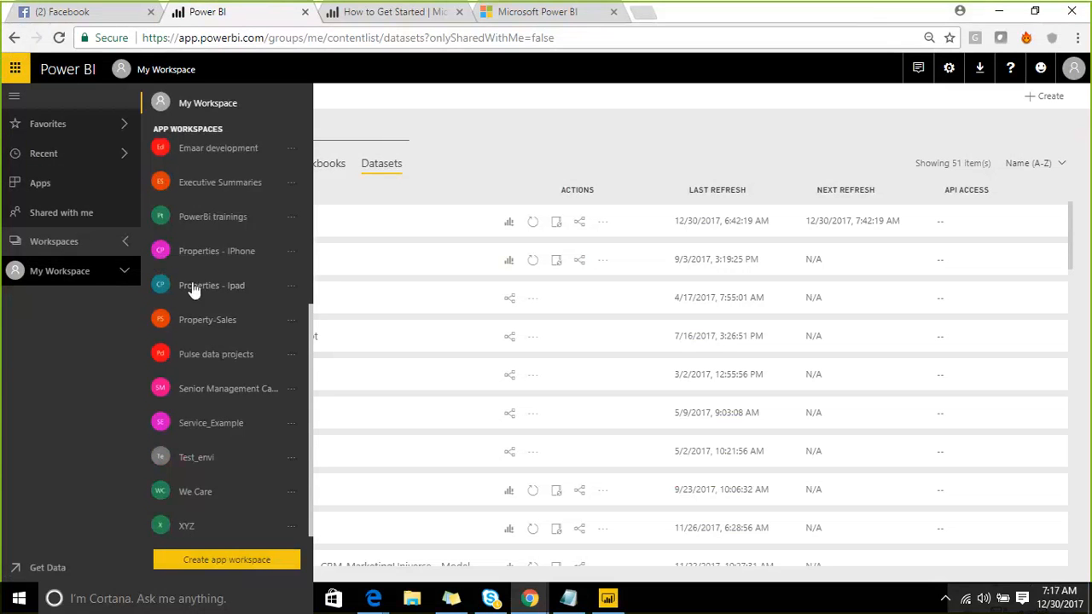
- Open the Emaar development workspace and view its reports
scroll(192, 235, up, 1)
scroll(190, 233, up, 3)
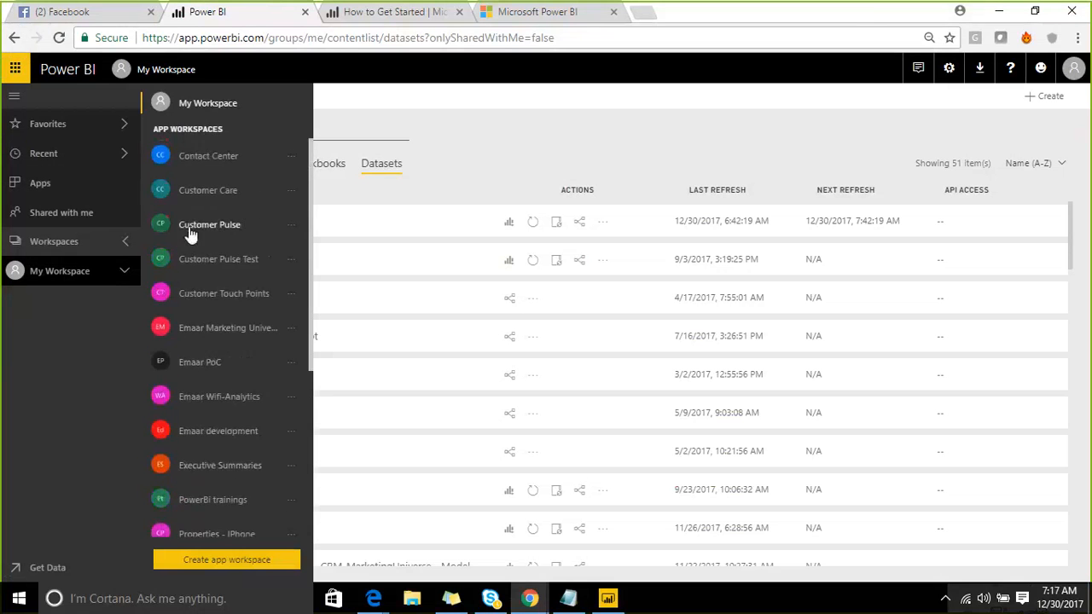
scroll(188, 264, down, 2)
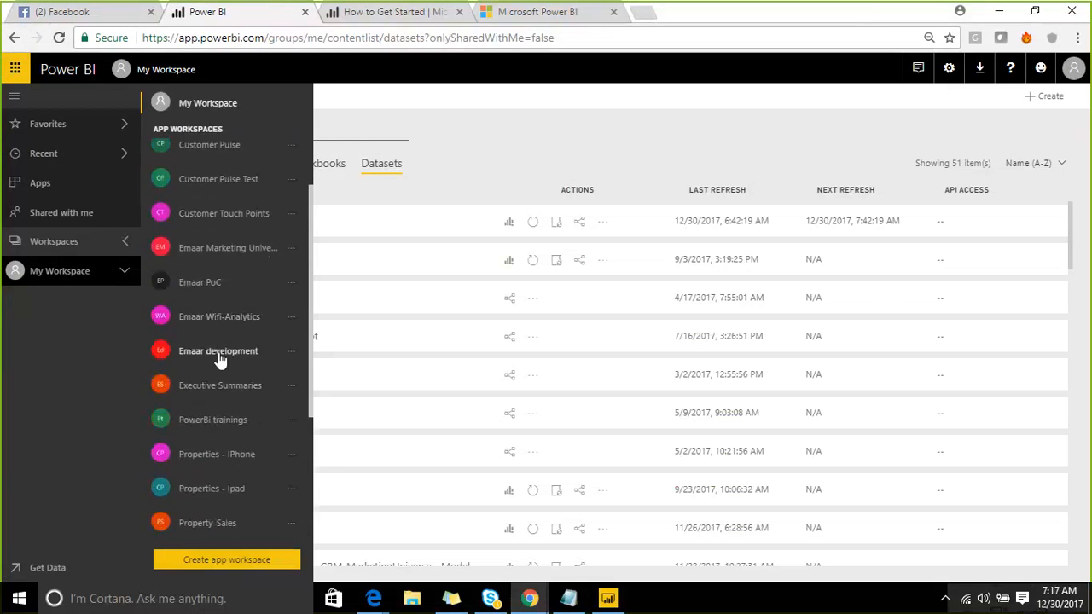
click(219, 352)
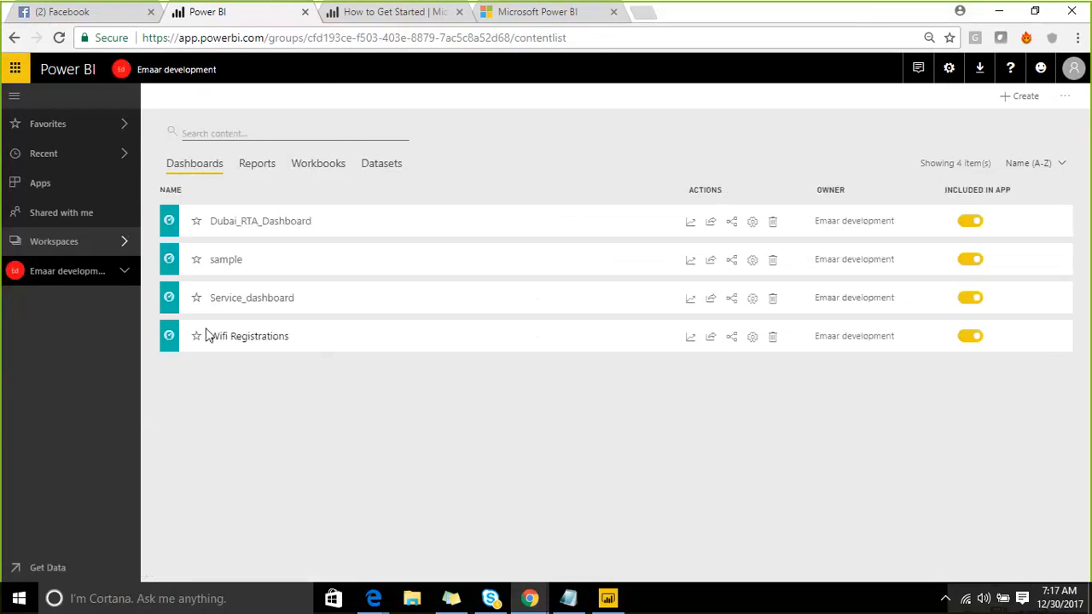
click(247, 167)
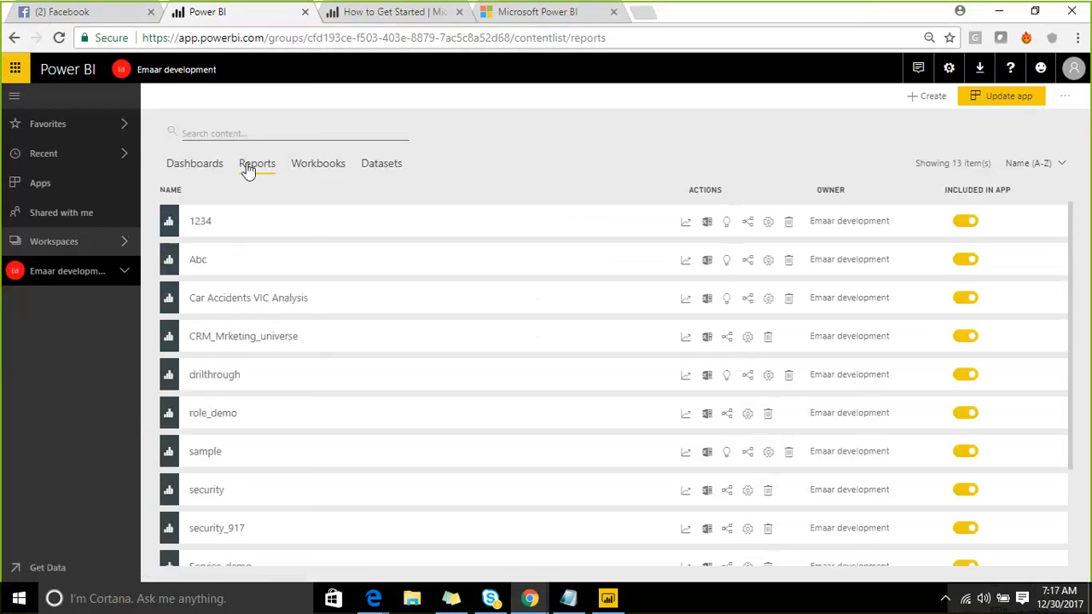
- Switch to Emaar Marketing Universe and browse its Reports, Dashboards, Workbooks and Datasets tabs
click(124, 242)
scroll(213, 335, down, 2)
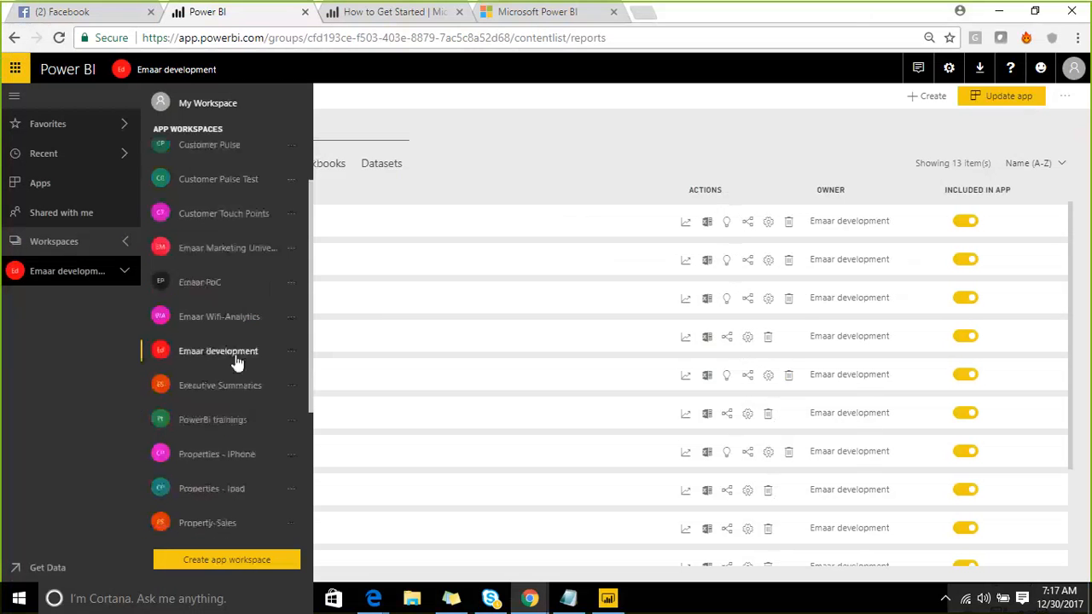
click(235, 254)
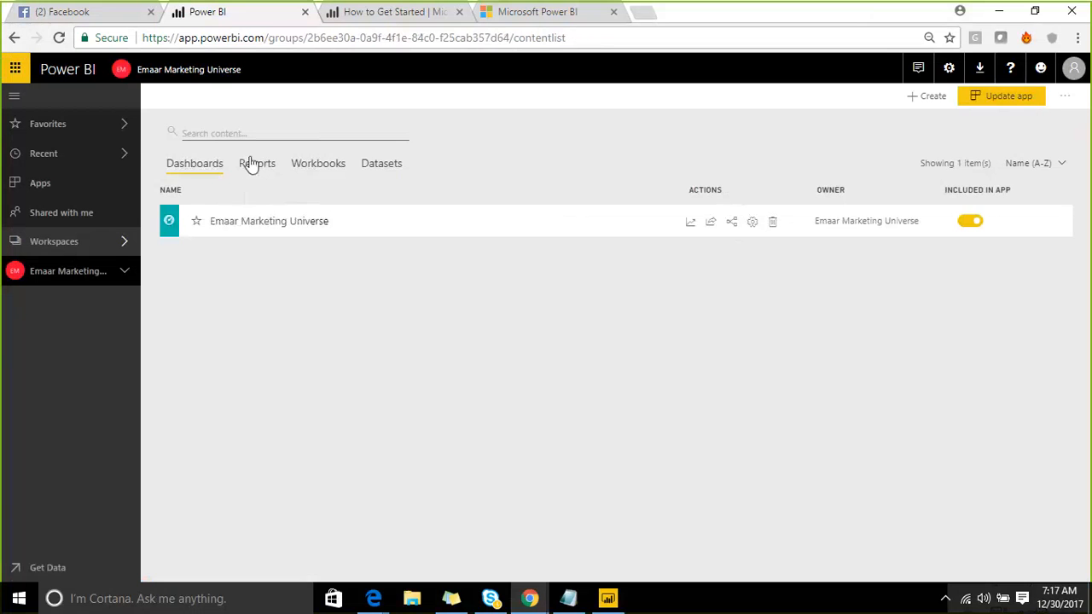
click(251, 164)
scroll(303, 317, down, 1)
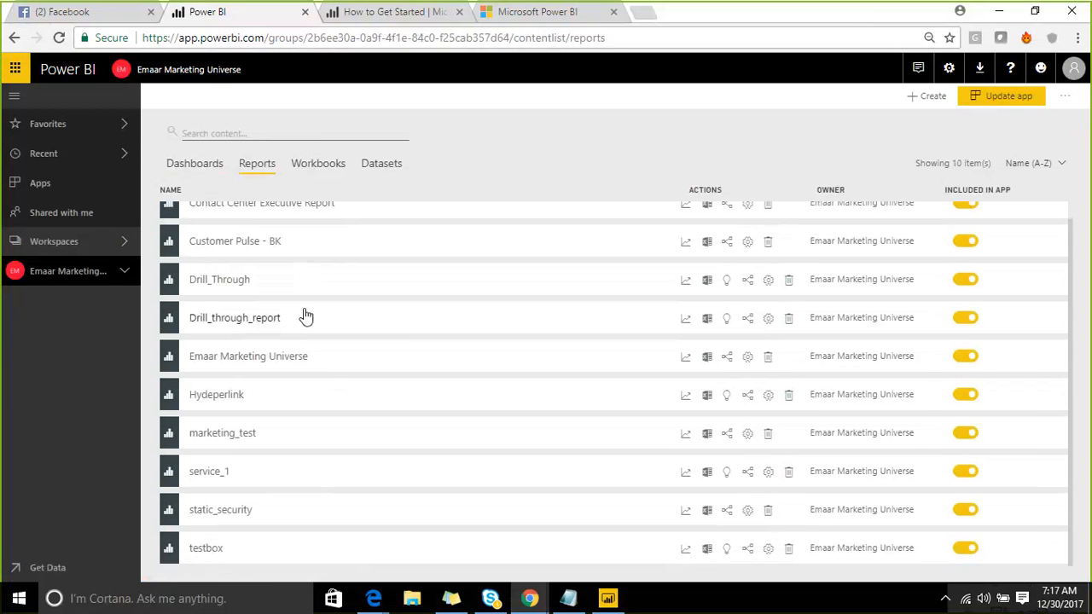
scroll(358, 301, up, 1)
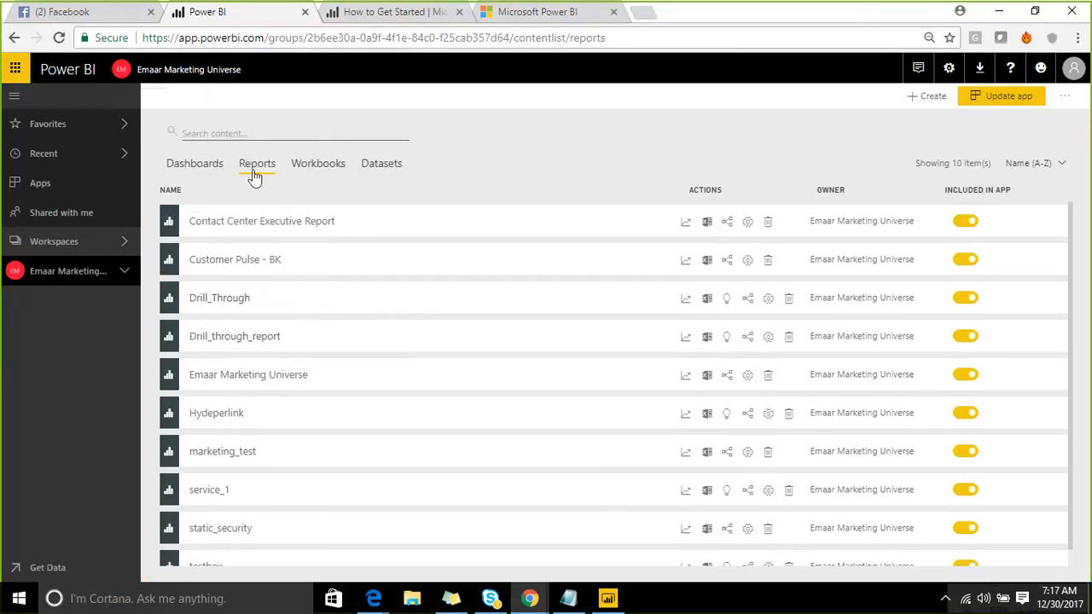
scroll(232, 380, down, 1)
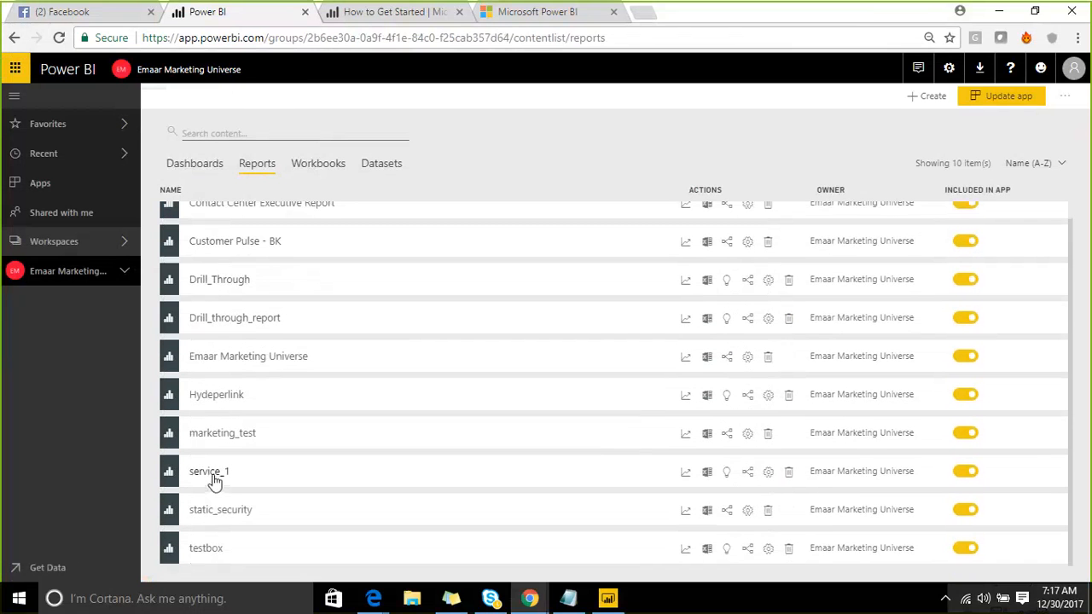
click(205, 169)
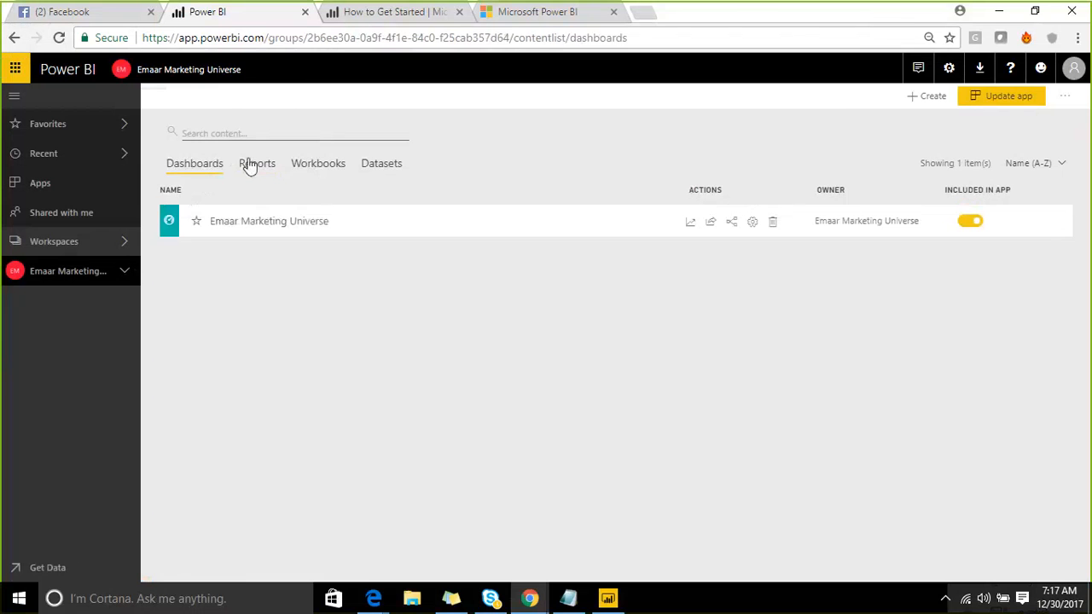
click(253, 165)
scroll(220, 459, down, 1)
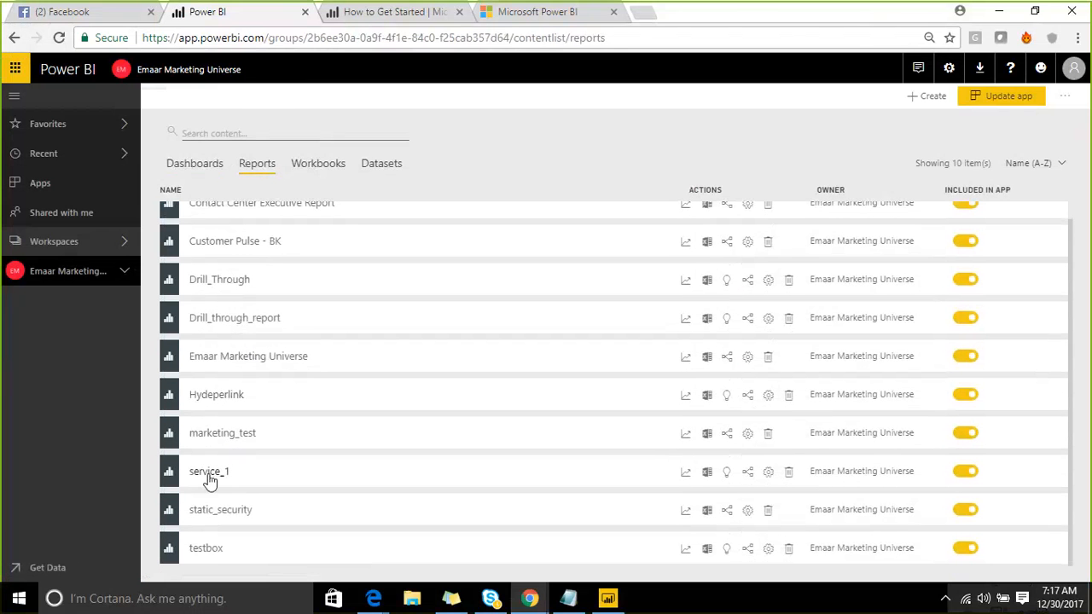
click(318, 164)
click(383, 167)
- Create a new report from the Emaar Marketing Universe dataset
scroll(256, 409, down, 3)
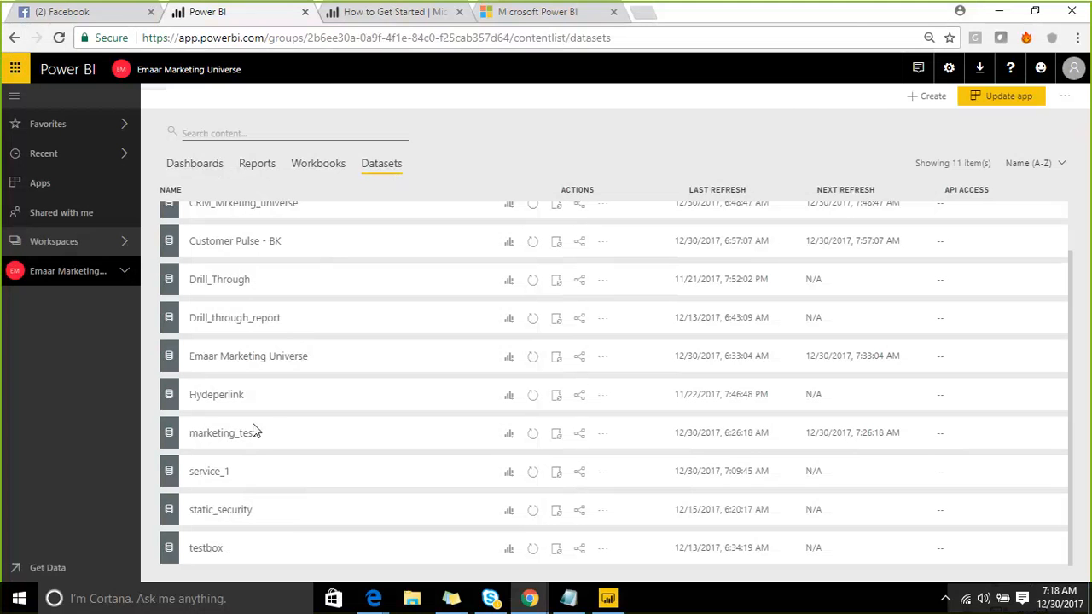
click(510, 360)
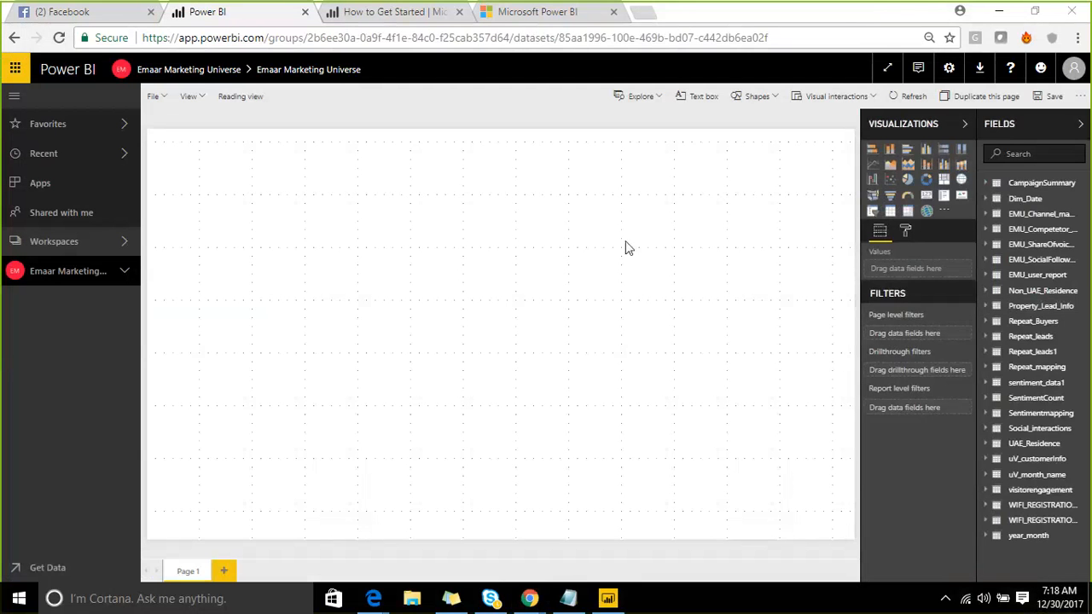
- Add a donut chart, then leave for the workspace choosing Don't save
click(925, 180)
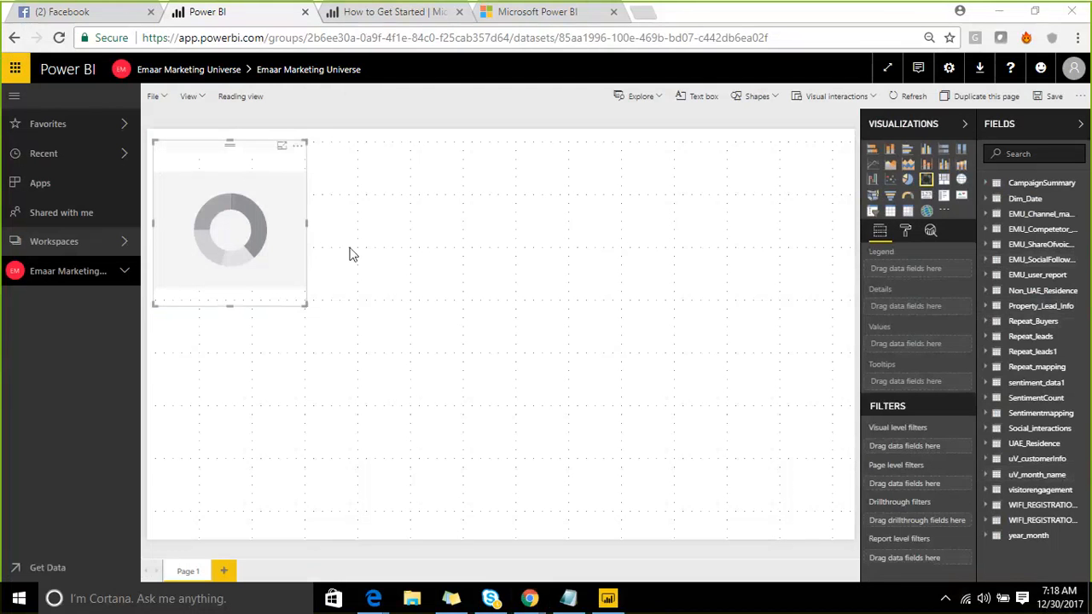
click(188, 69)
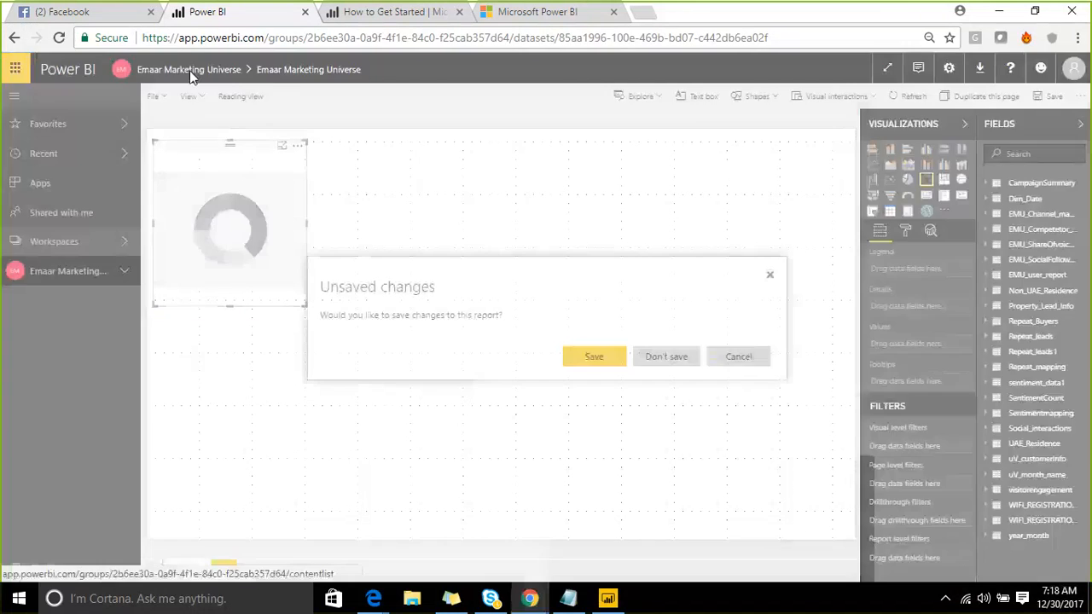
click(665, 356)
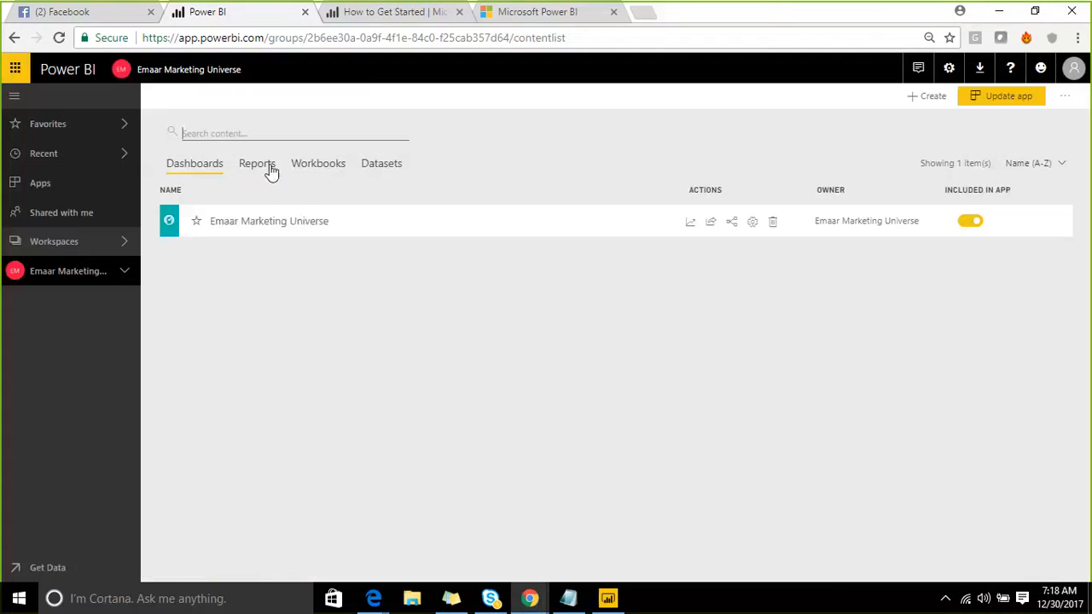
- Create a report from service_1 with an enlarged donut chart of PendingAmount by CityName
click(380, 163)
scroll(362, 348, down, 2)
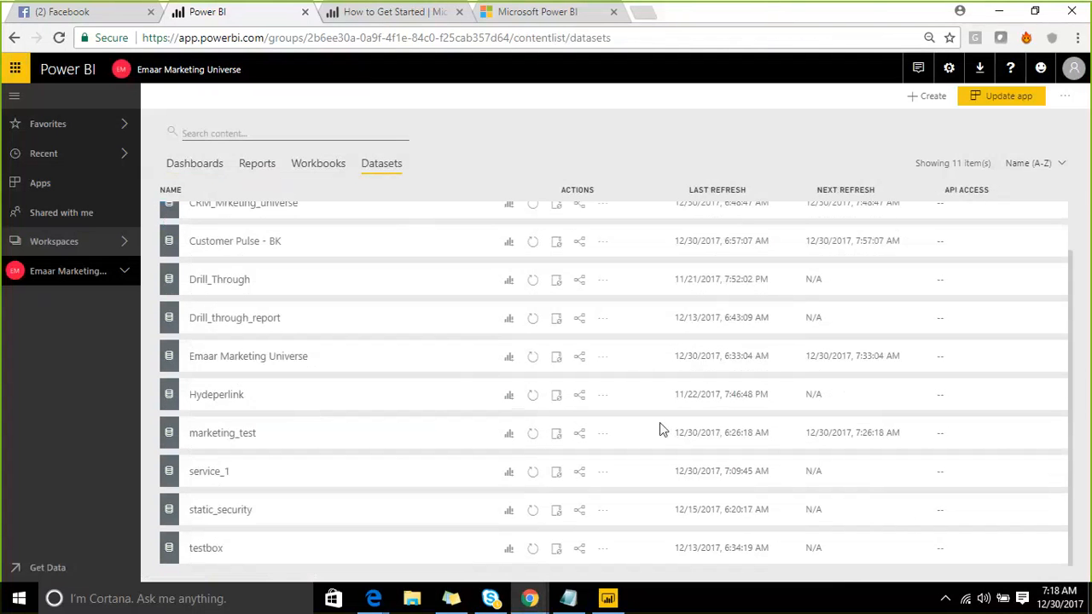
click(508, 474)
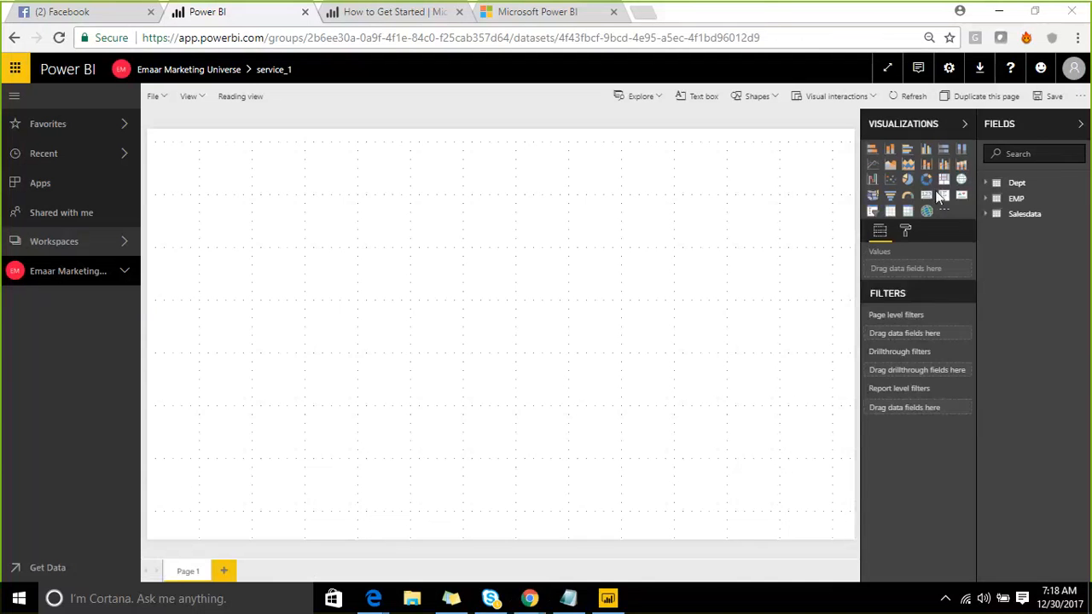
click(927, 182)
click(987, 214)
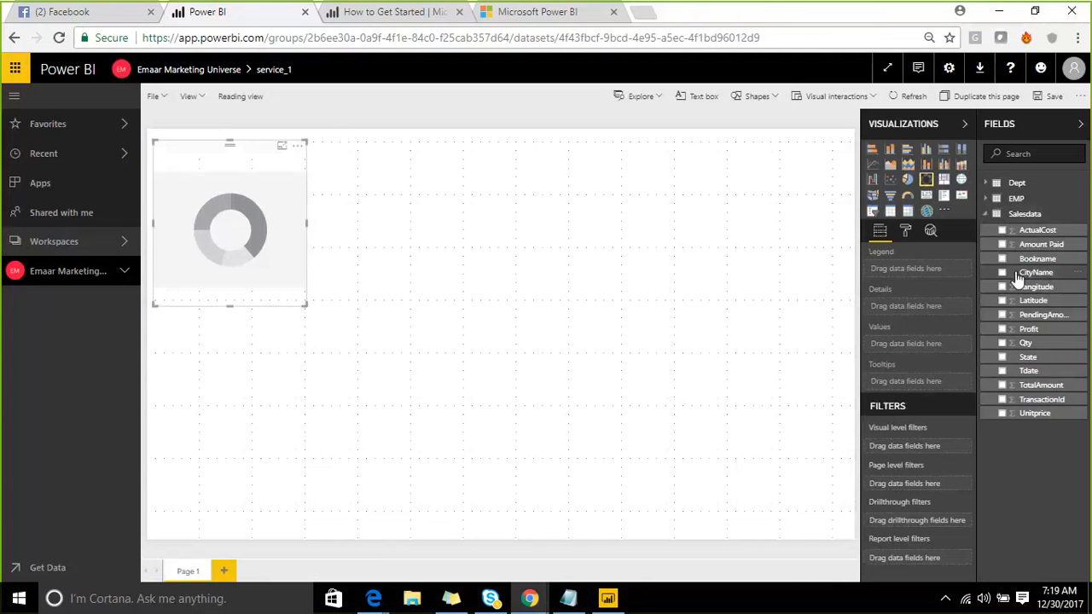
drag(1023, 273, 256, 195)
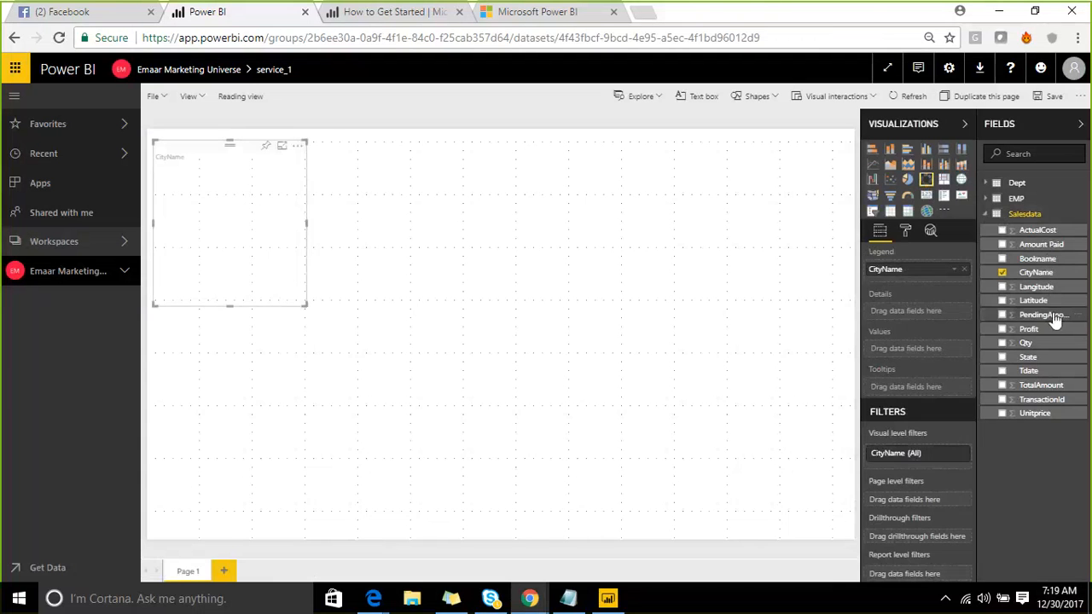
drag(1049, 315, 254, 224)
drag(304, 304, 331, 325)
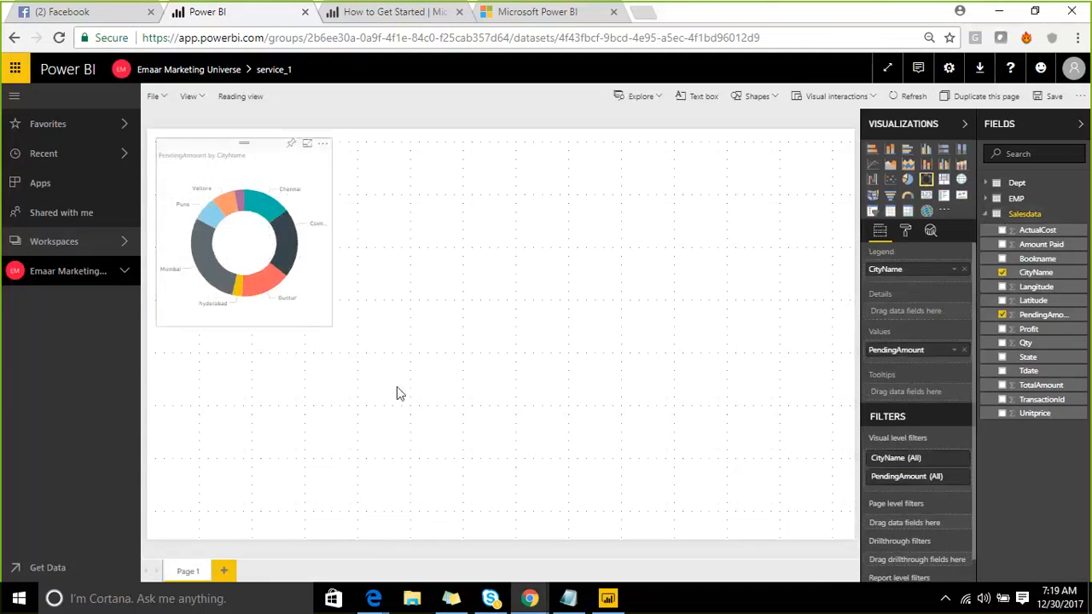
click(397, 387)
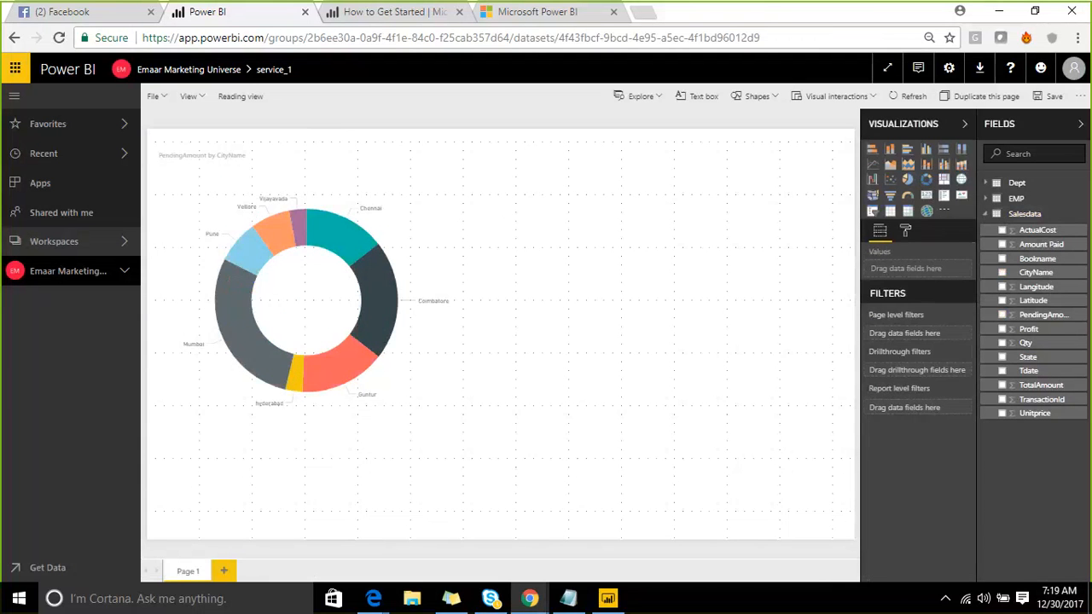
- Save the new report as test1
click(1039, 98)
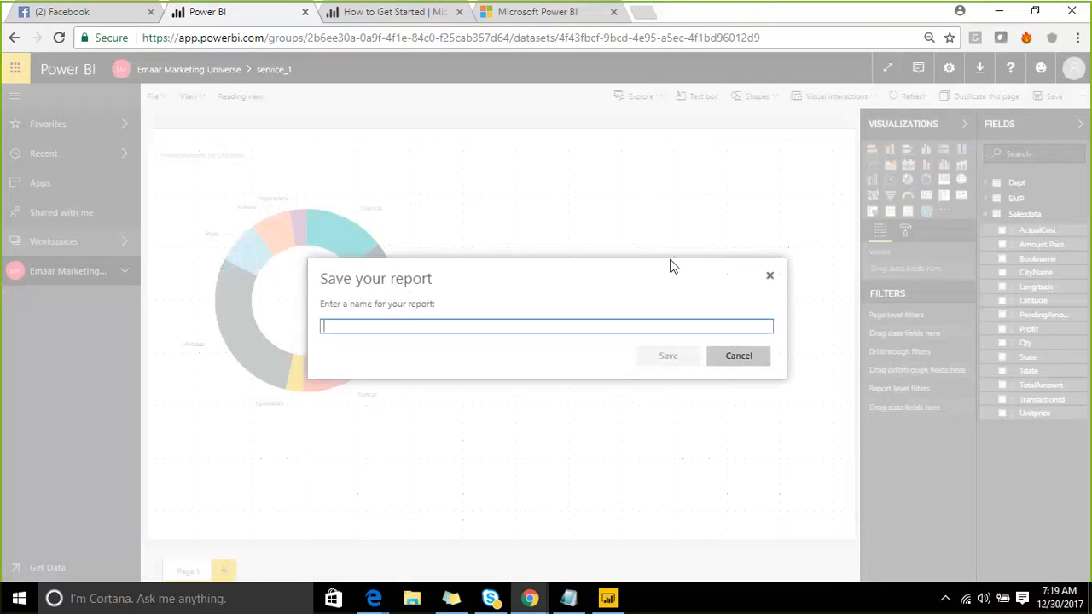
text(tes)
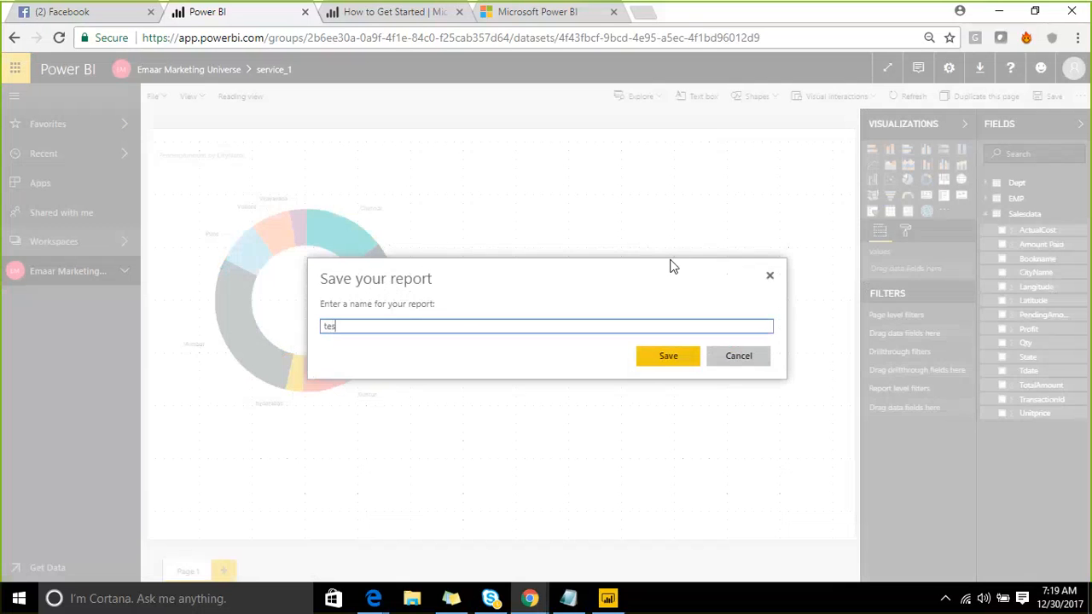
text(t1)
click(654, 358)
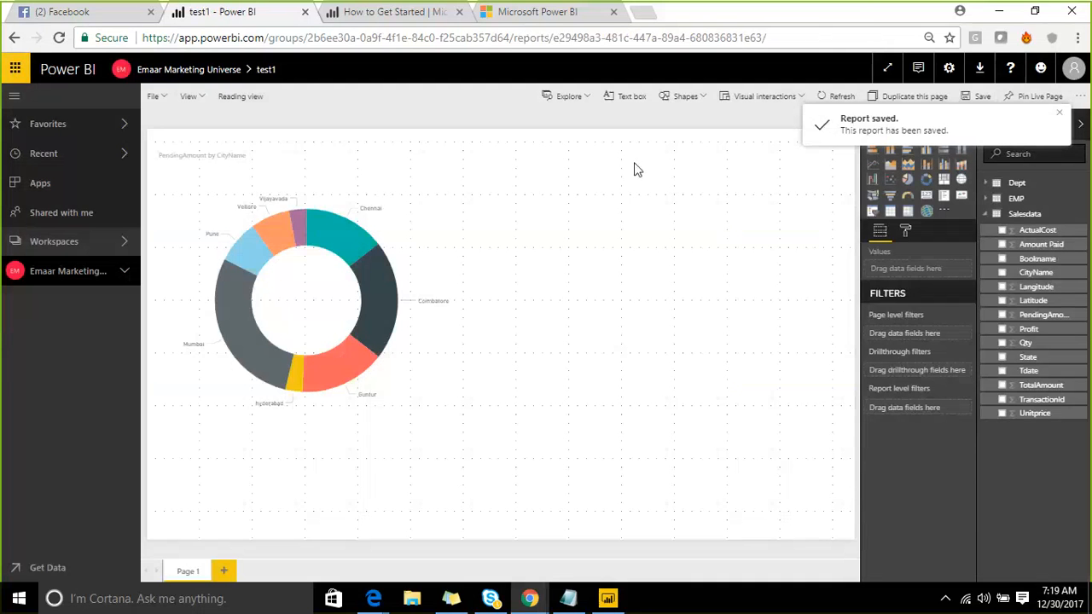
- Return to the workspace's datasets, check service_1's related content, and dismiss its options menu
click(192, 70)
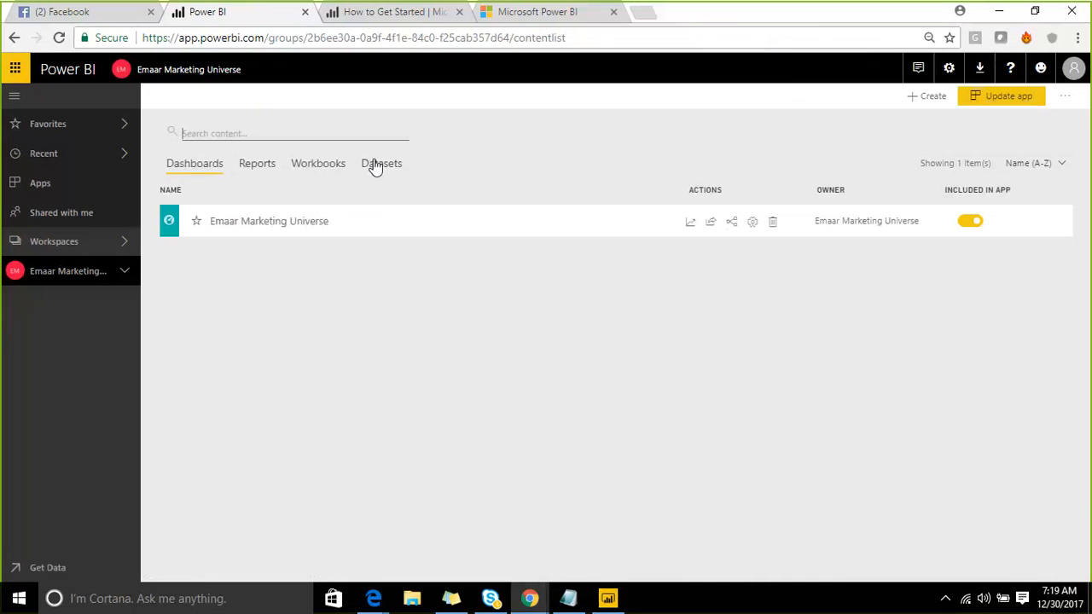
click(375, 165)
scroll(359, 261, down, 1)
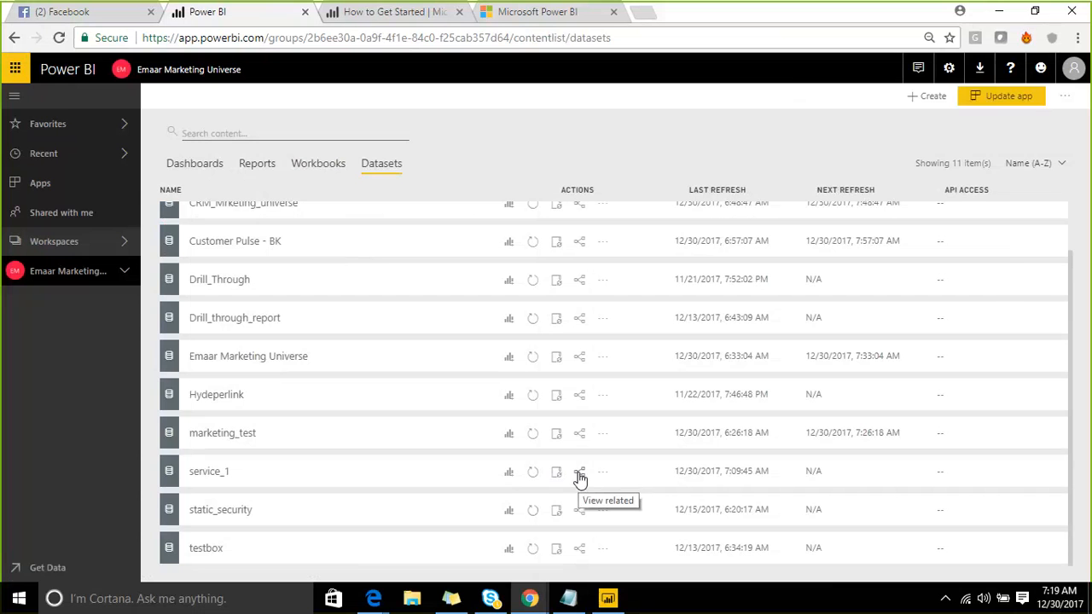
click(579, 474)
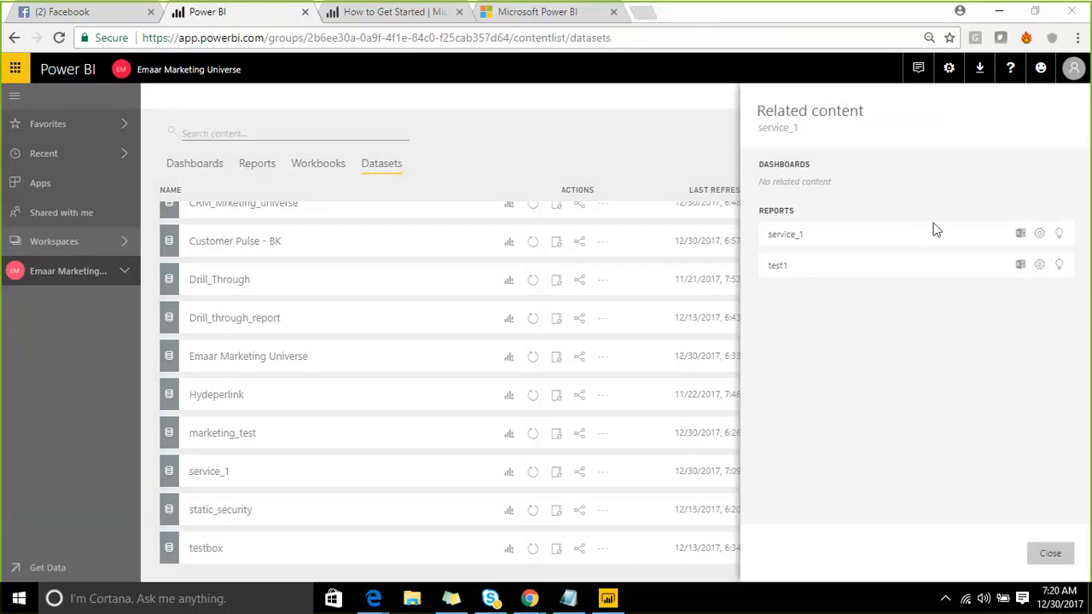
click(1048, 554)
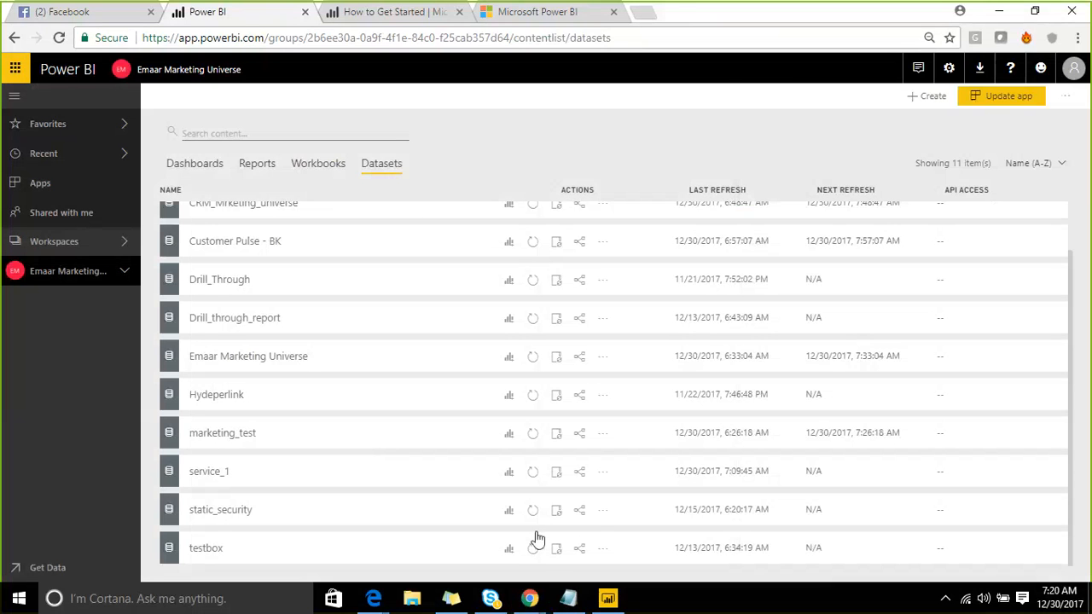
click(600, 474)
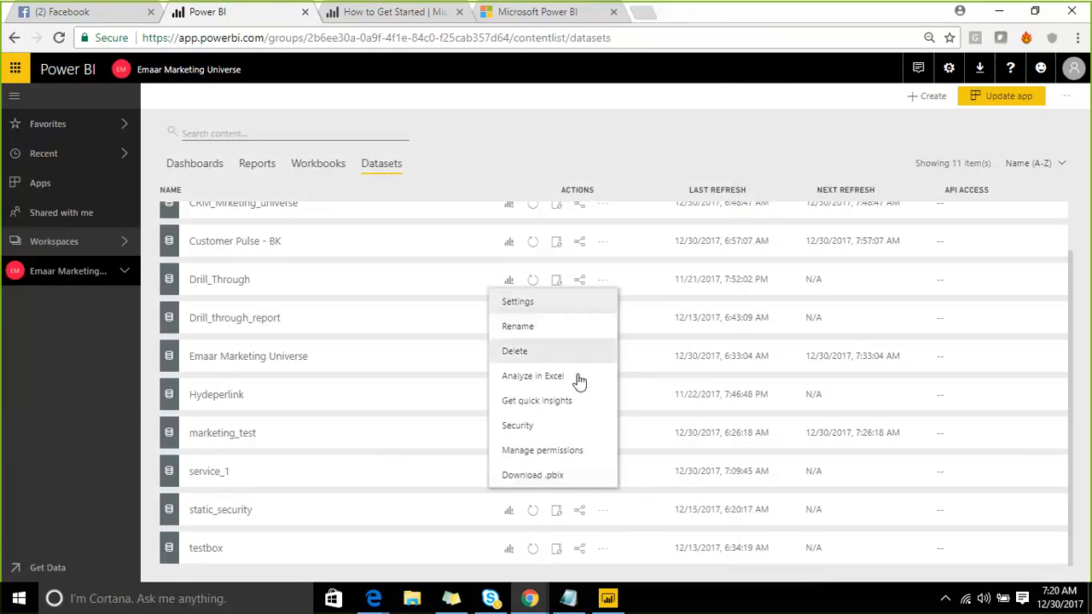
click(607, 141)
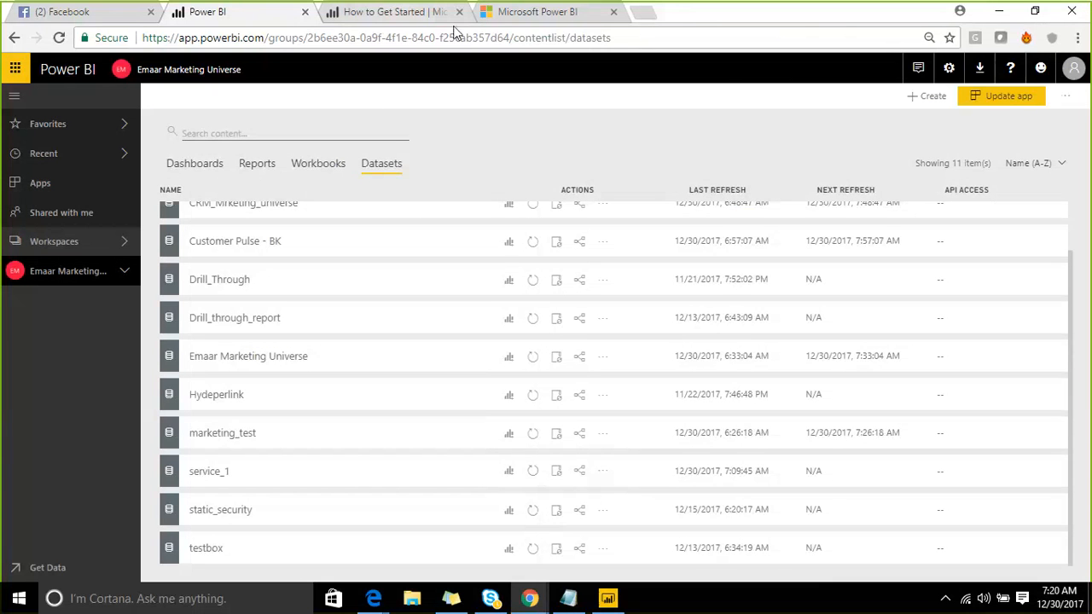
- Ink a mark over the Drill_Through to Hydeperlink rows, erase it, and minimise Chrome
click(839, 21)
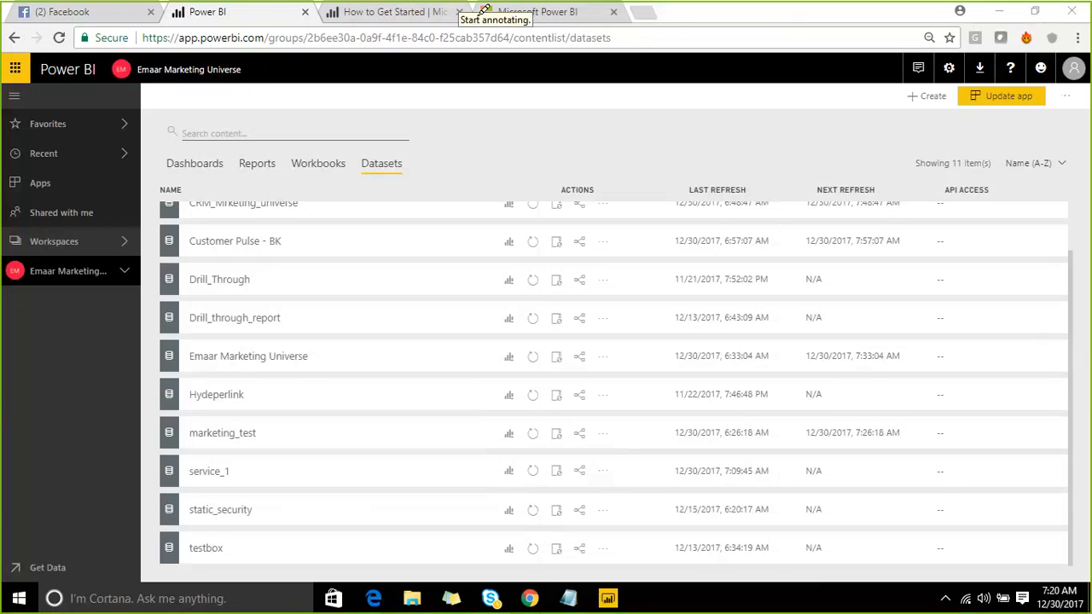
drag(162, 281, 329, 413)
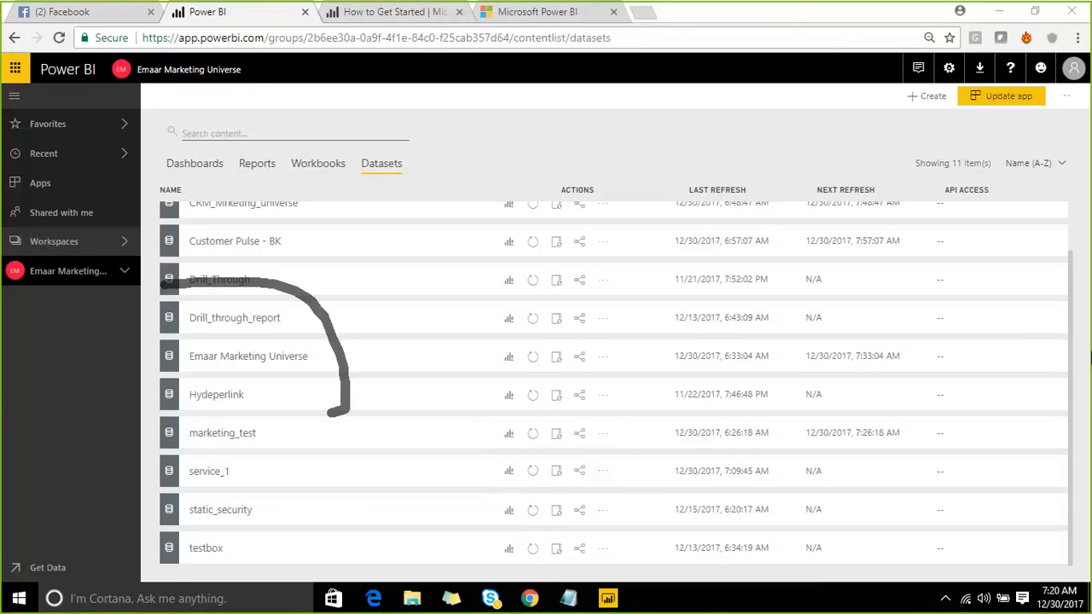
click(838, 26)
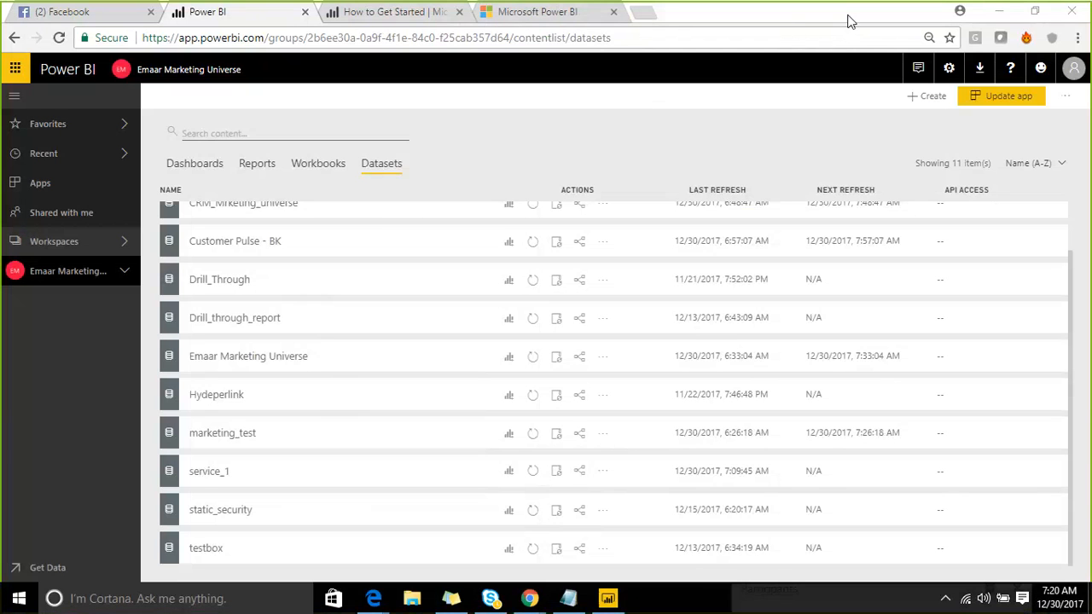
click(1000, 13)
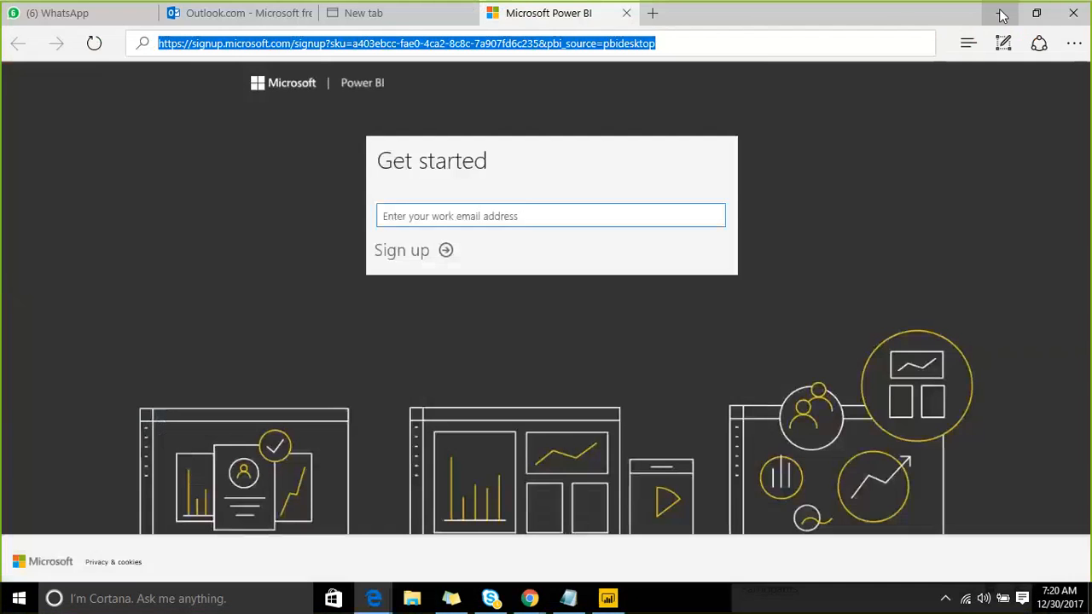
- Add 'adl' below adw in the POC notes, leave blank lines below, and start screen annotation
click(999, 12)
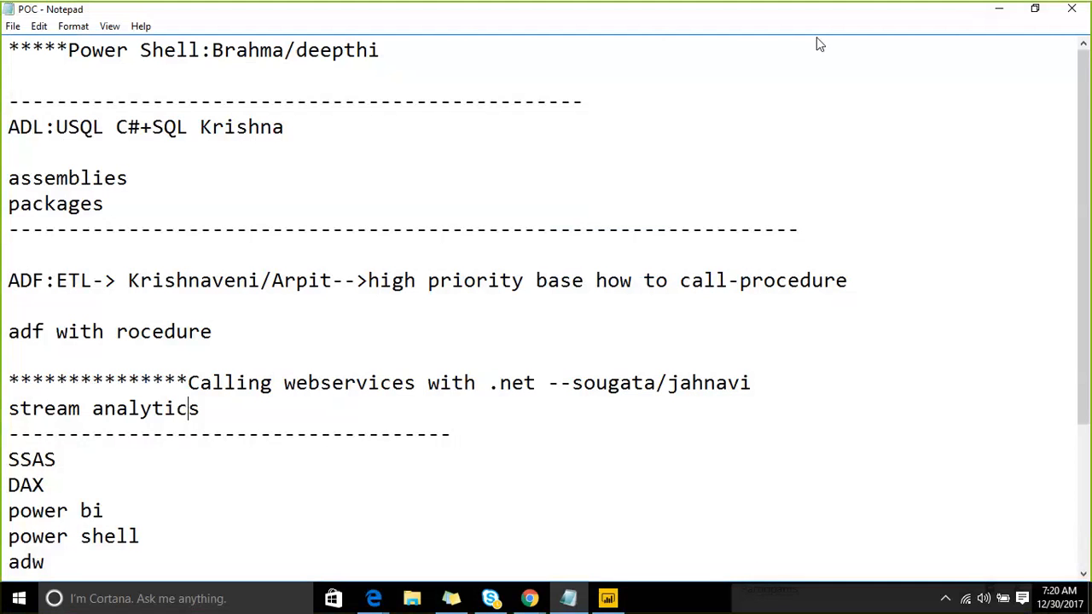
click(644, 538)
key(Return)
text(adl)
key(Return)
key(Return)
key(Return)
key(Return)
key(Return)
key(Return)
key(Return)
key(Return)
key(Return)
key(Return)
key(Return)
key(Return)
key(Return)
key(Return)
key(Return)
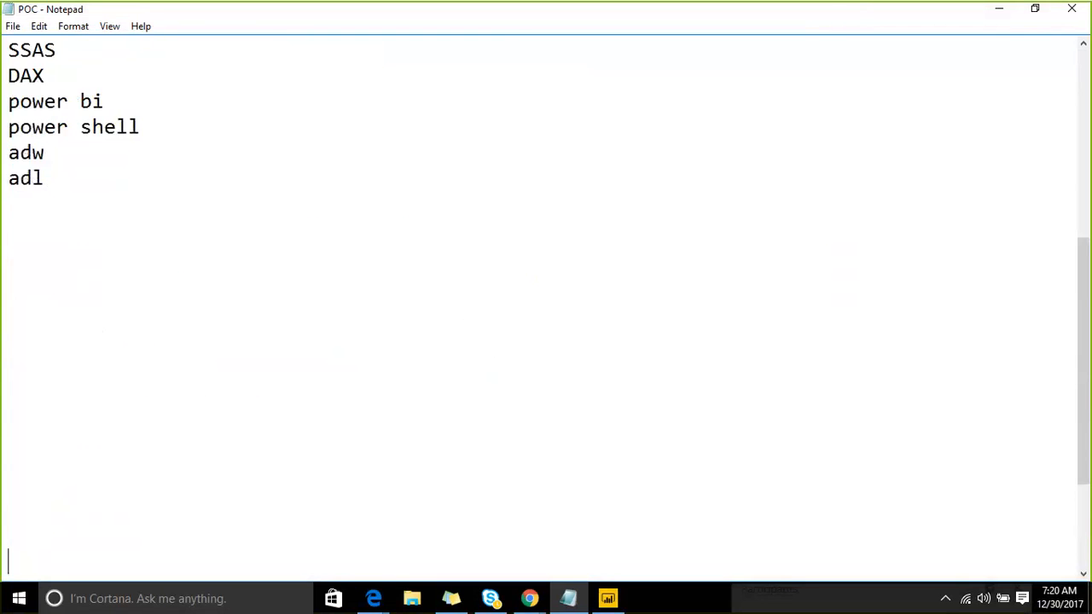
key(Return)
key(Return)
key(Return)
key(Return)
key(Return)
key(Return)
key(Return)
key(Return)
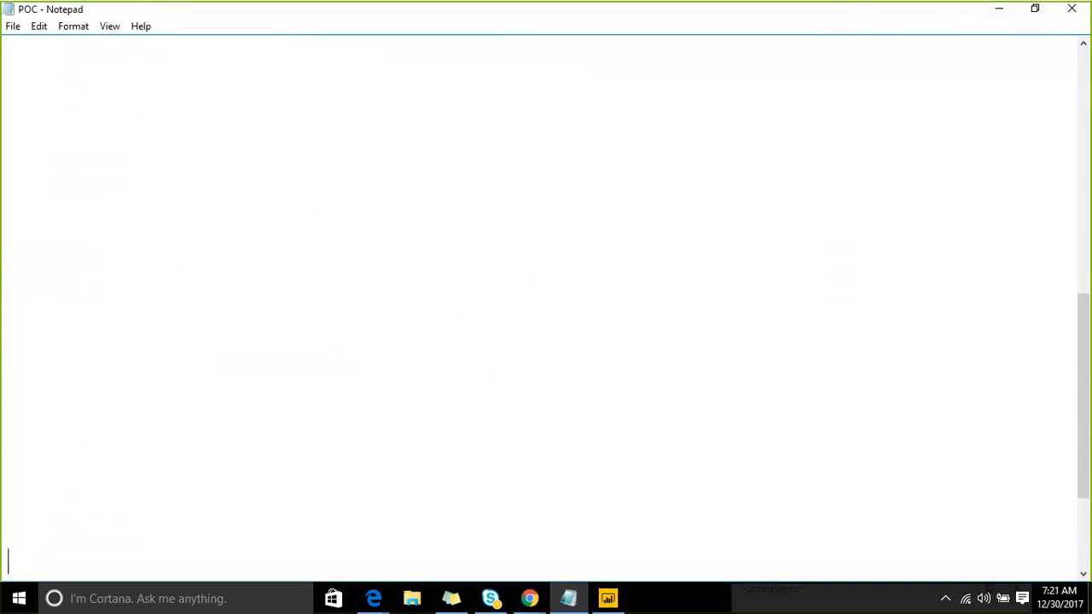
click(845, 26)
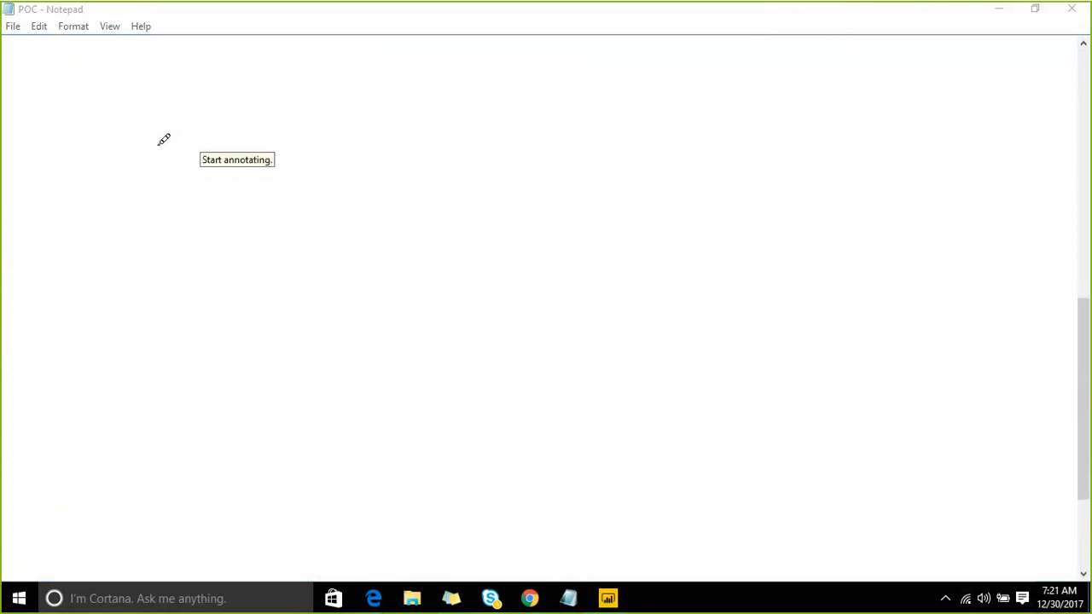
- Sketch a sectioned box with a cylinder in its left section
drag(67, 157, 75, 309)
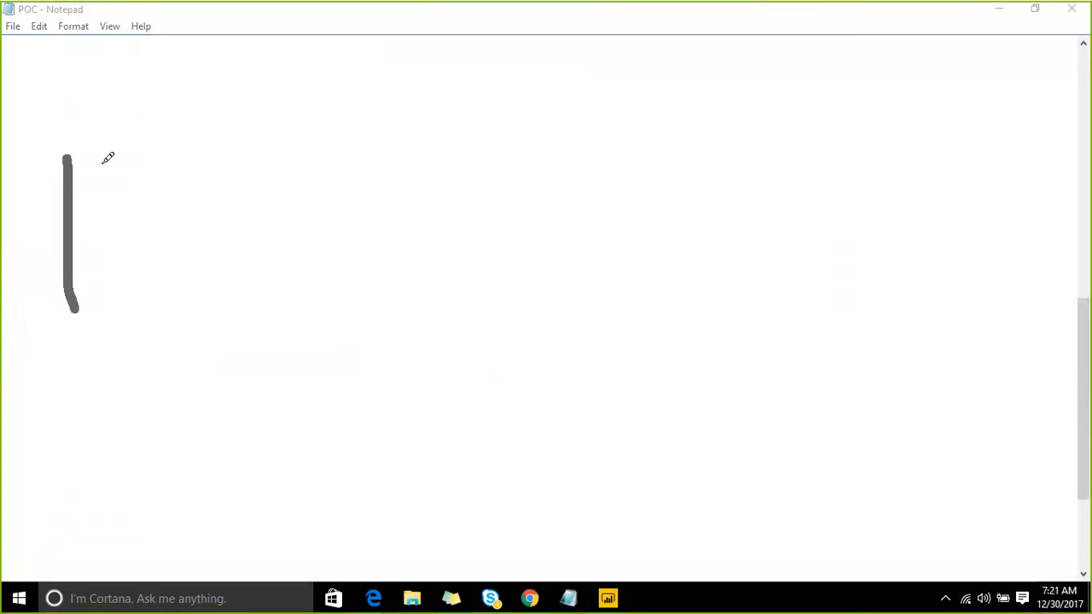
mouse_move(75, 154)
mouse_down()
mouse_move(385, 82)
mouse_move(414, 220)
mouse_move(50, 307)
mouse_up()
drag(147, 147, 158, 256)
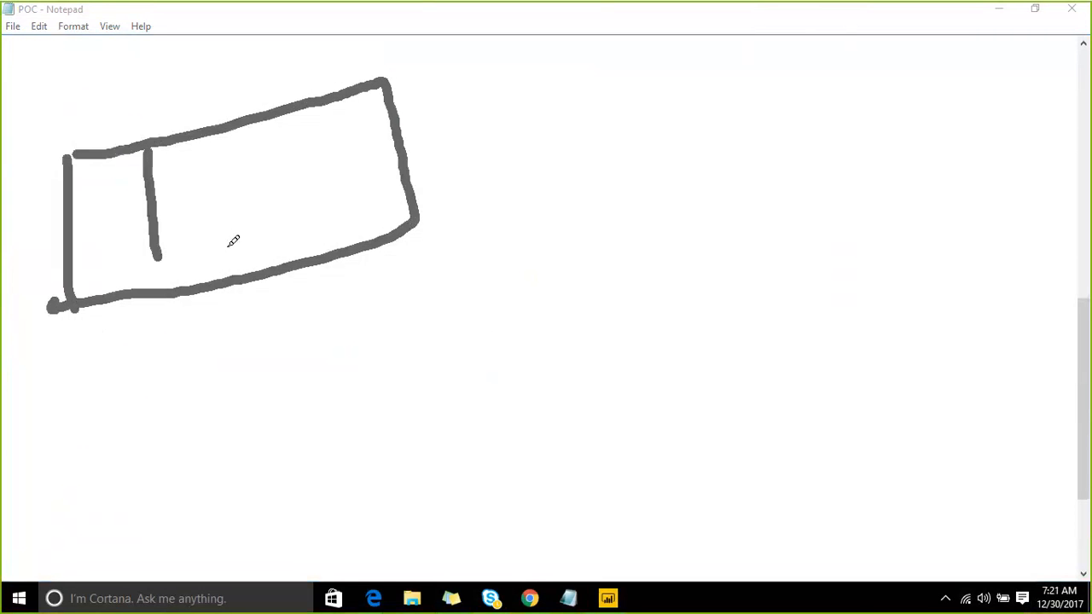
drag(203, 149, 232, 270)
drag(254, 124, 292, 234)
drag(173, 183, 199, 241)
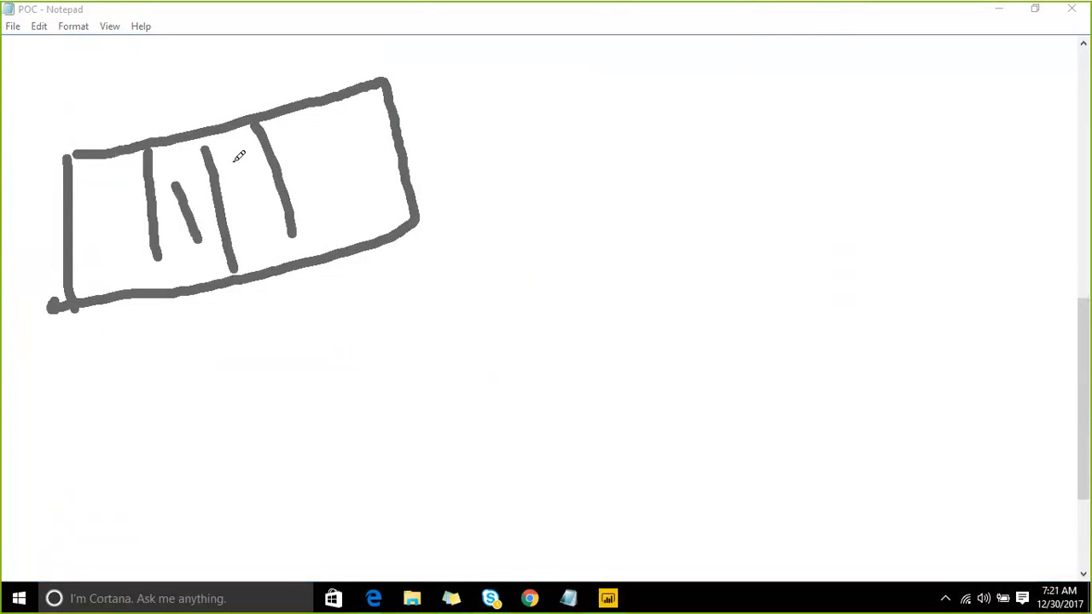
drag(239, 168, 290, 226)
drag(310, 126, 358, 199)
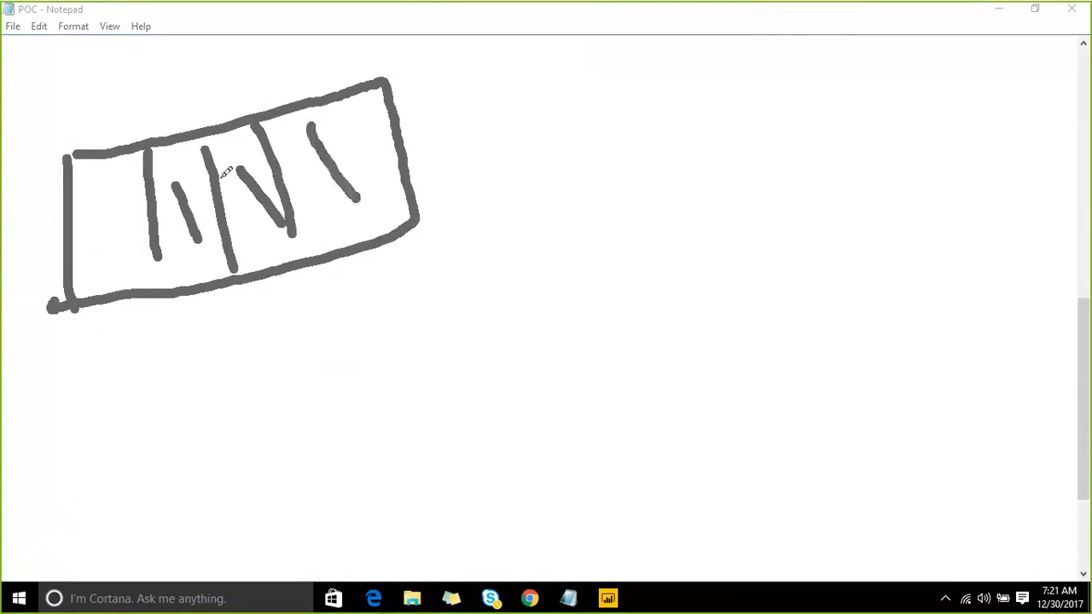
mouse_move(84, 202)
mouse_down()
mouse_move(136, 175)
mouse_move(84, 214)
mouse_move(108, 267)
mouse_move(132, 207)
mouse_up()
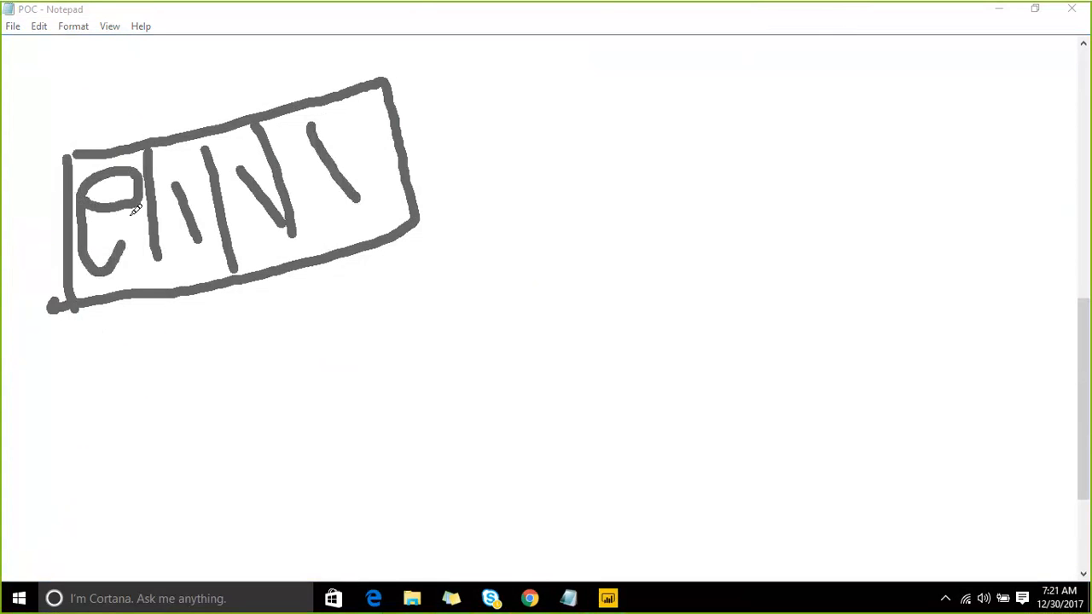
- Draw small shapes above the box's top-left and connect them down to it
mouse_move(30, 40)
mouse_down()
mouse_move(106, 61)
mouse_move(46, 23)
mouse_move(23, 36)
mouse_up()
mouse_move(14, 120)
mouse_down()
mouse_move(32, 154)
mouse_move(39, 111)
mouse_move(6, 120)
mouse_up()
click(65, 52)
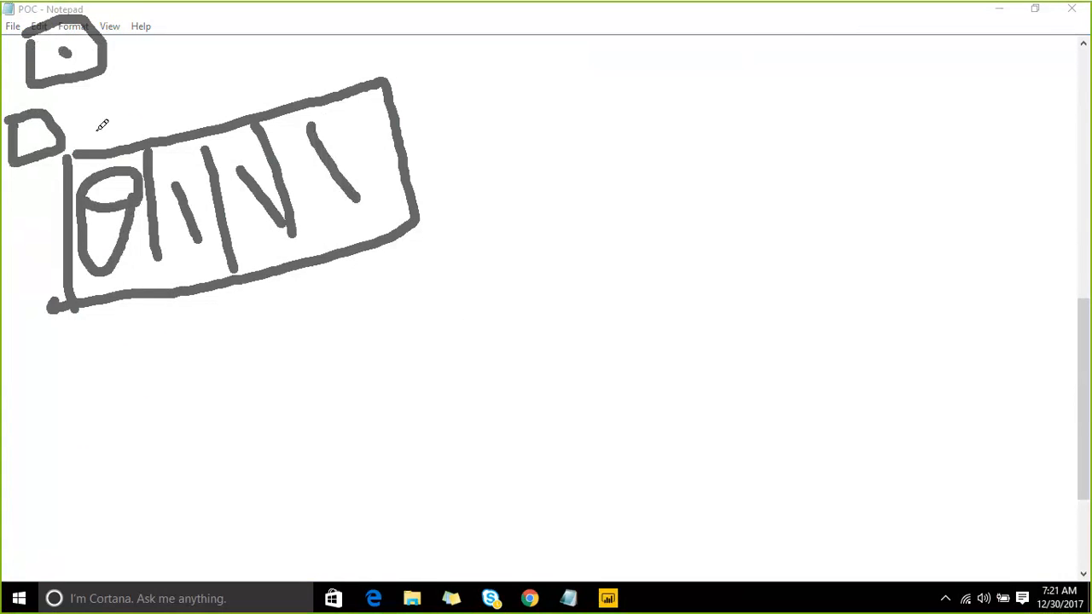
drag(95, 140, 63, 48)
drag(61, 111, 92, 141)
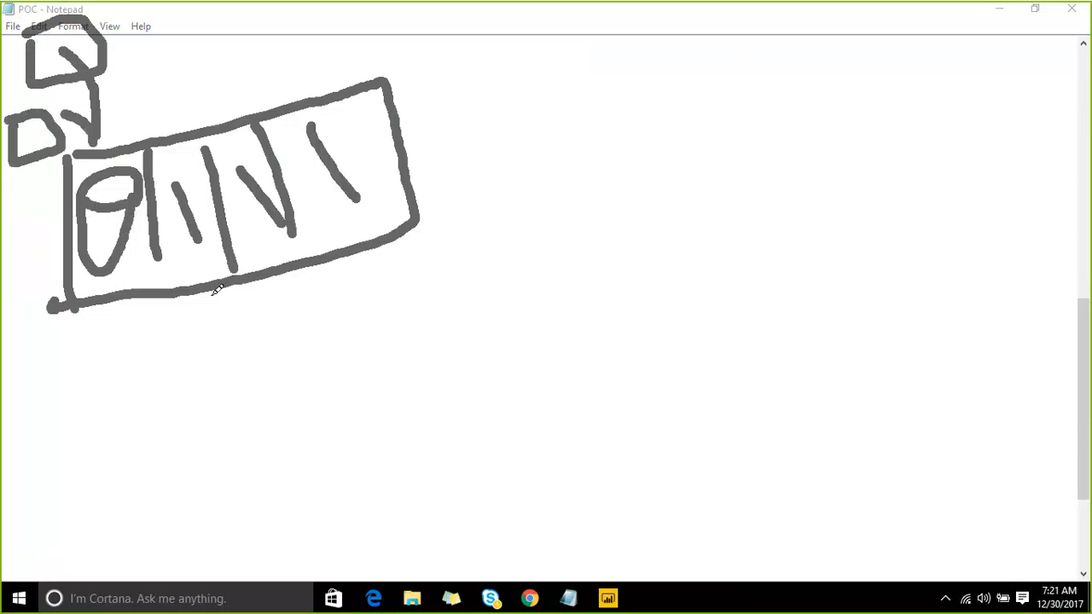
- Draw a curved arrow to a cloud holding R and D boxes, with an arrow down onto R
mouse_move(210, 291)
mouse_down()
mouse_move(255, 360)
mouse_move(431, 315)
mouse_move(417, 367)
mouse_up()
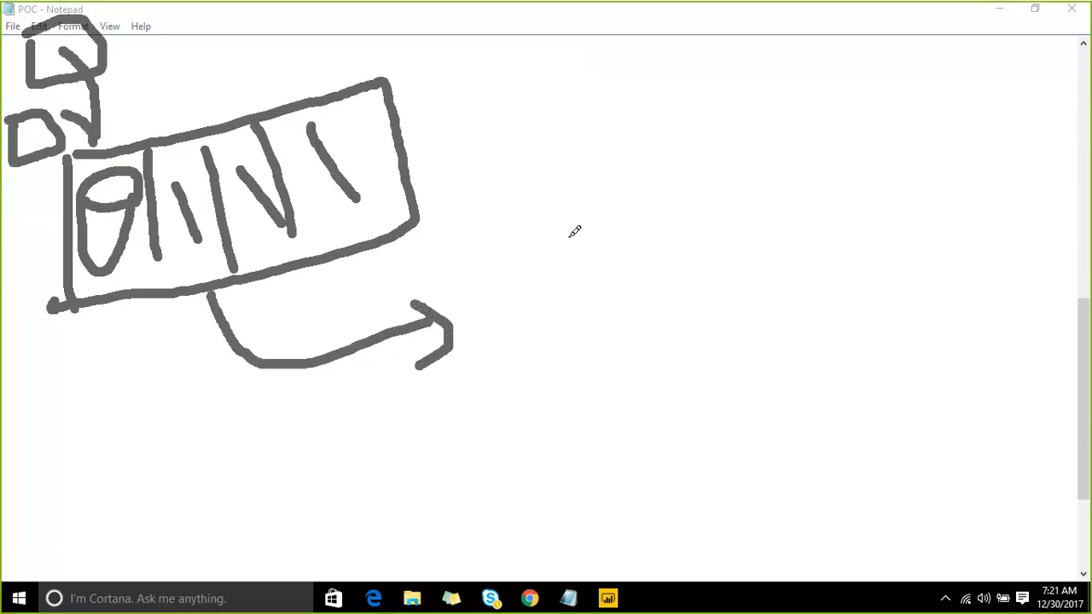
mouse_move(494, 305)
mouse_down()
mouse_move(727, 419)
mouse_move(492, 255)
mouse_up()
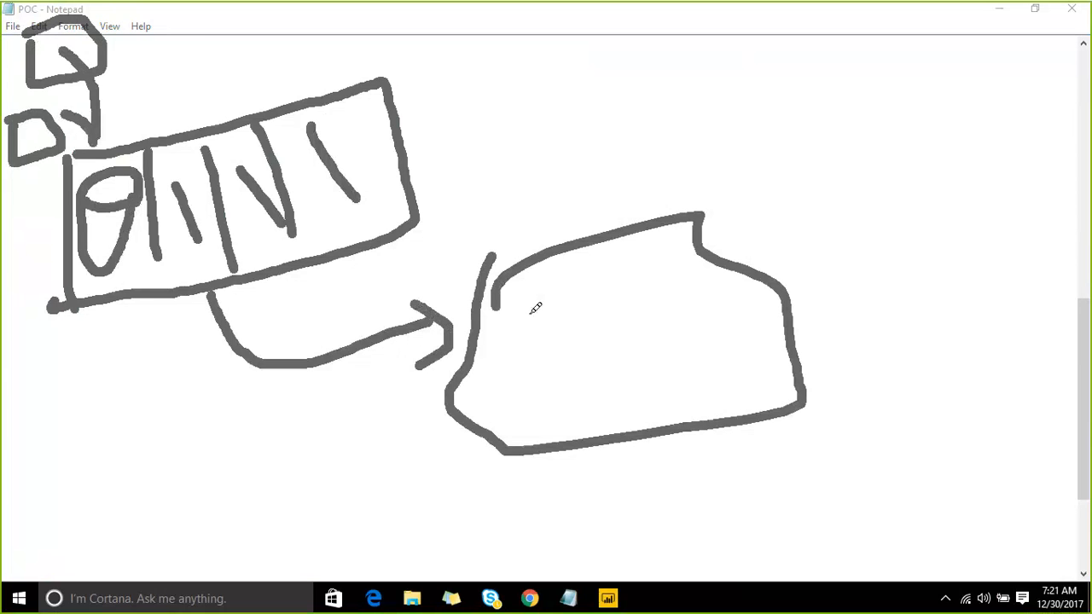
mouse_move(511, 317)
mouse_down()
mouse_move(584, 353)
mouse_move(525, 363)
mouse_move(519, 318)
mouse_move(541, 343)
mouse_move(580, 345)
mouse_up()
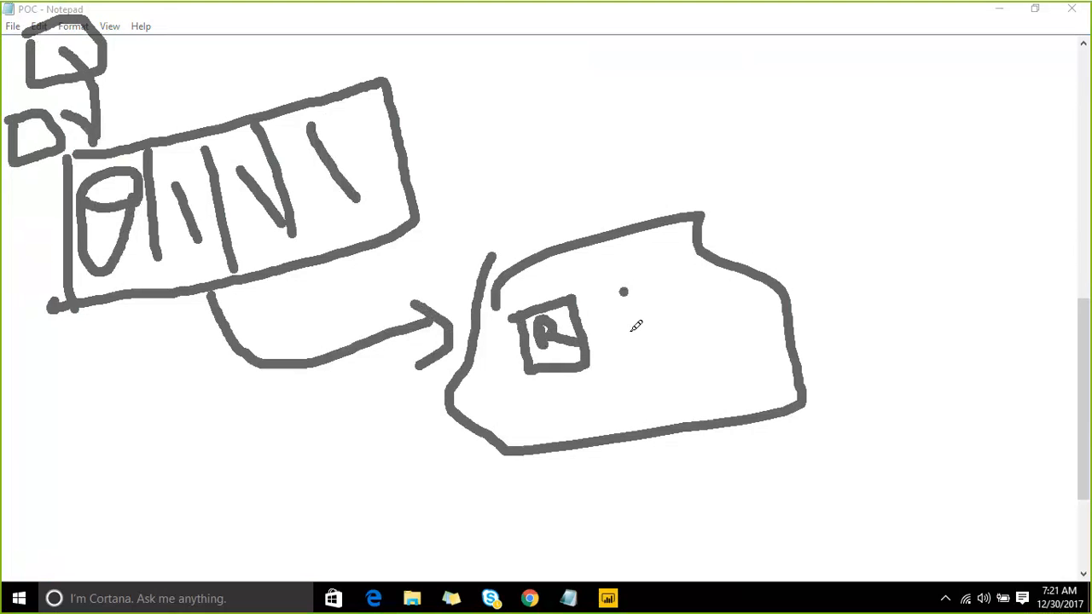
mouse_move(622, 291)
mouse_down()
mouse_move(703, 323)
mouse_move(636, 284)
mouse_move(656, 299)
mouse_move(659, 319)
mouse_move(671, 309)
mouse_up()
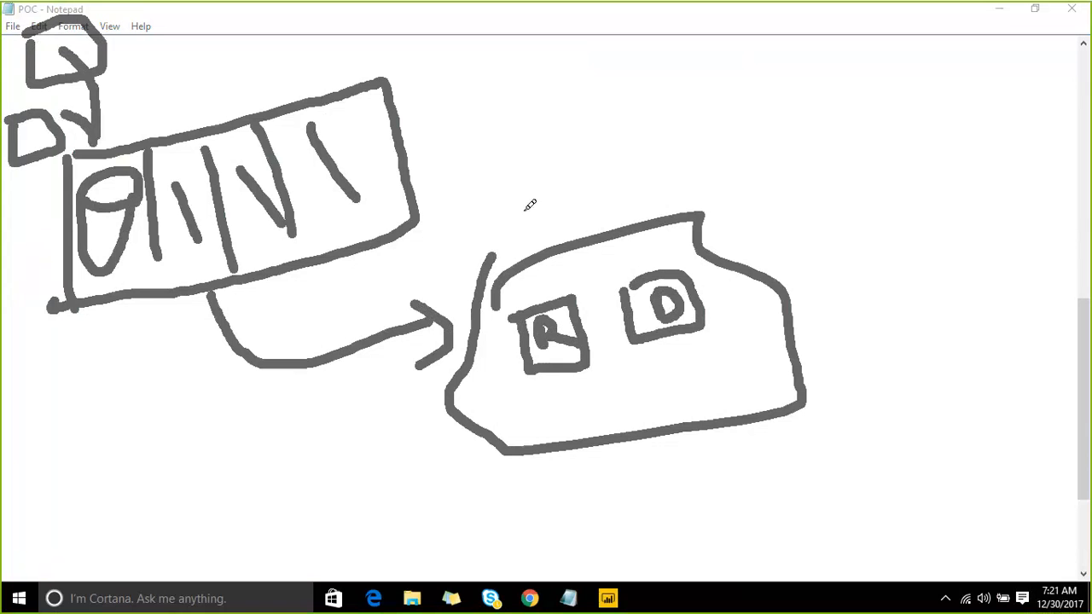
mouse_move(518, 166)
mouse_down()
mouse_move(534, 281)
mouse_move(592, 231)
mouse_up()
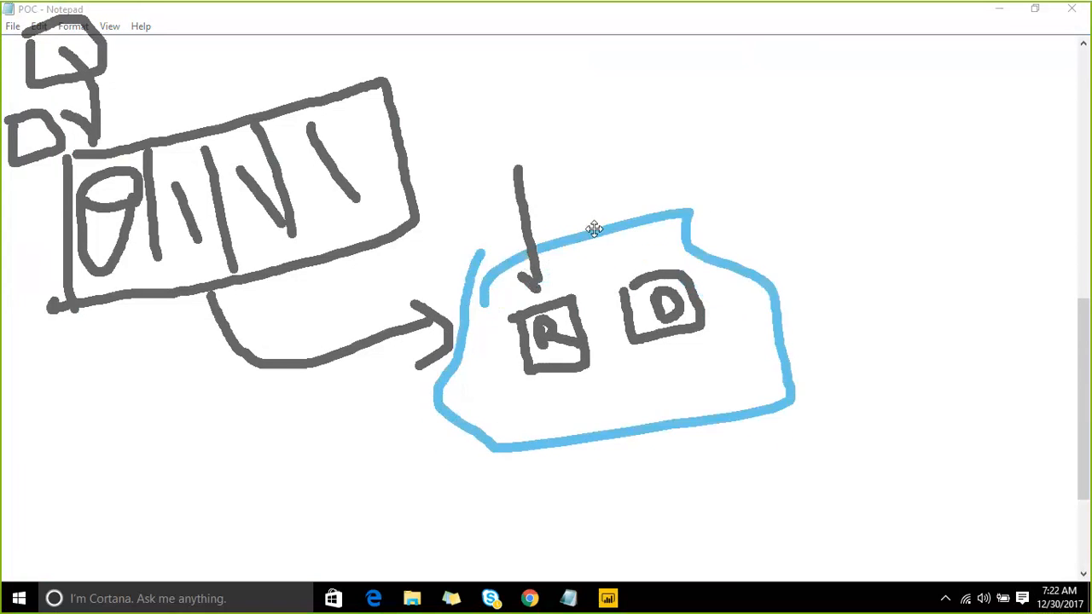
- Add an R-to-D arrow, tick marks above the cloud, and lines leaving D and entering the cloud
click(557, 252)
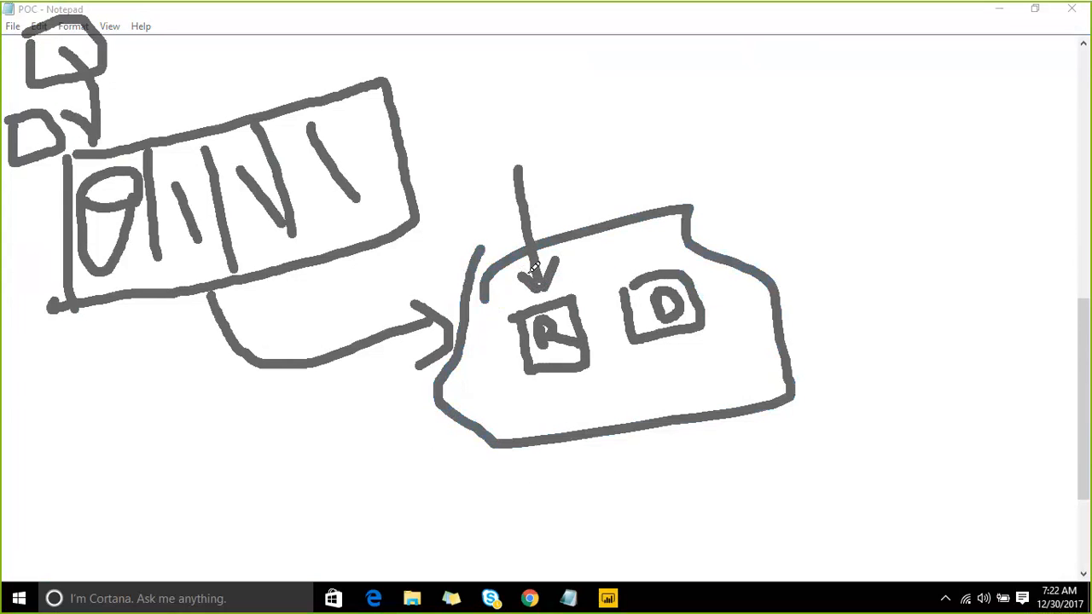
mouse_move(594, 329)
mouse_down()
mouse_move(631, 313)
mouse_move(612, 341)
mouse_up()
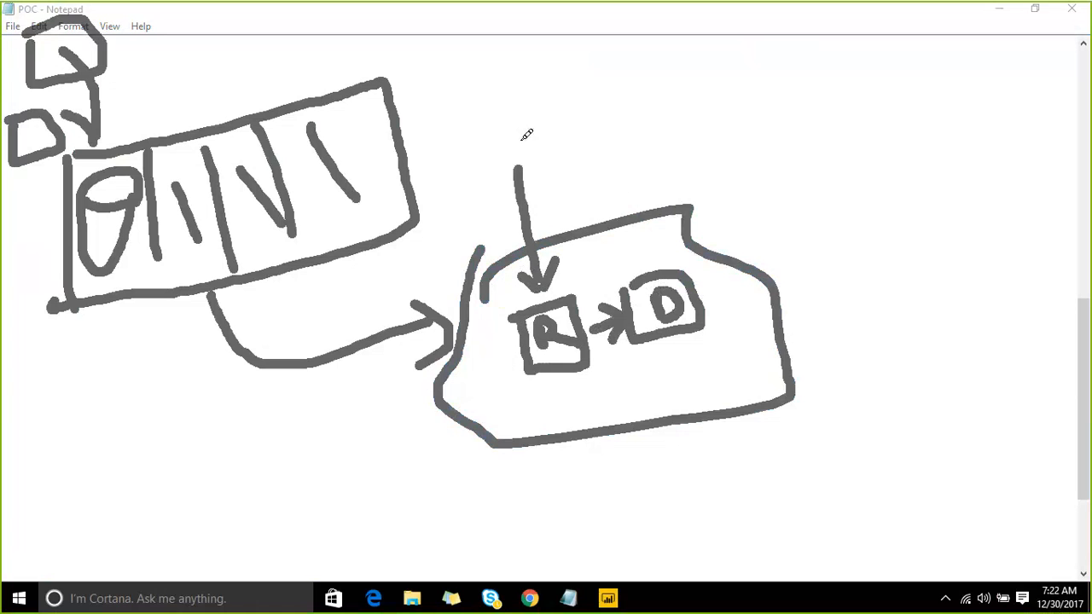
drag(517, 136, 564, 88)
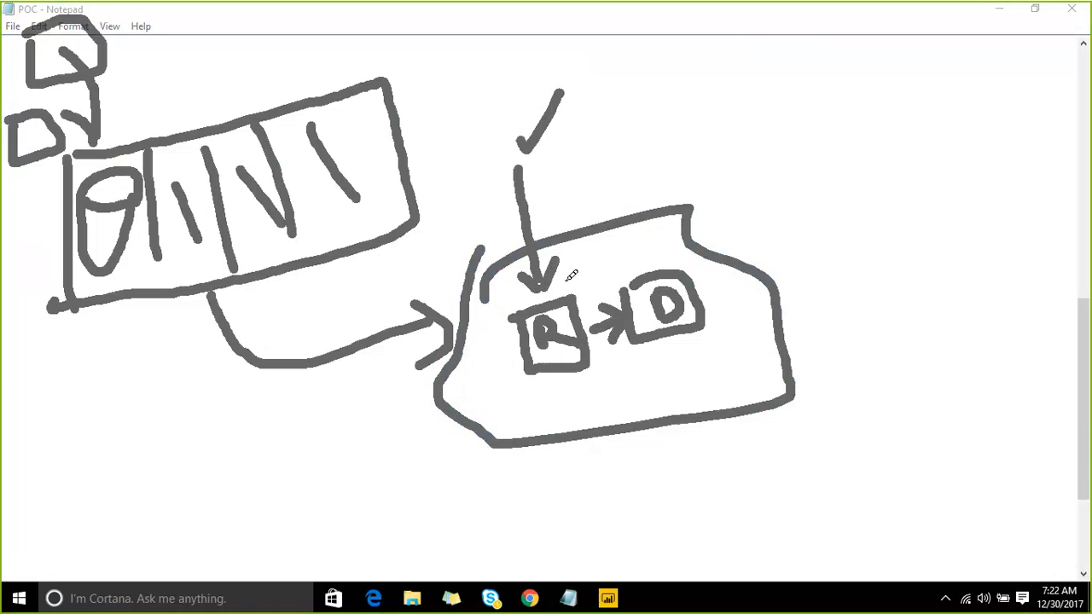
mouse_move(563, 284)
mouse_down()
mouse_move(597, 240)
mouse_move(682, 211)
mouse_up()
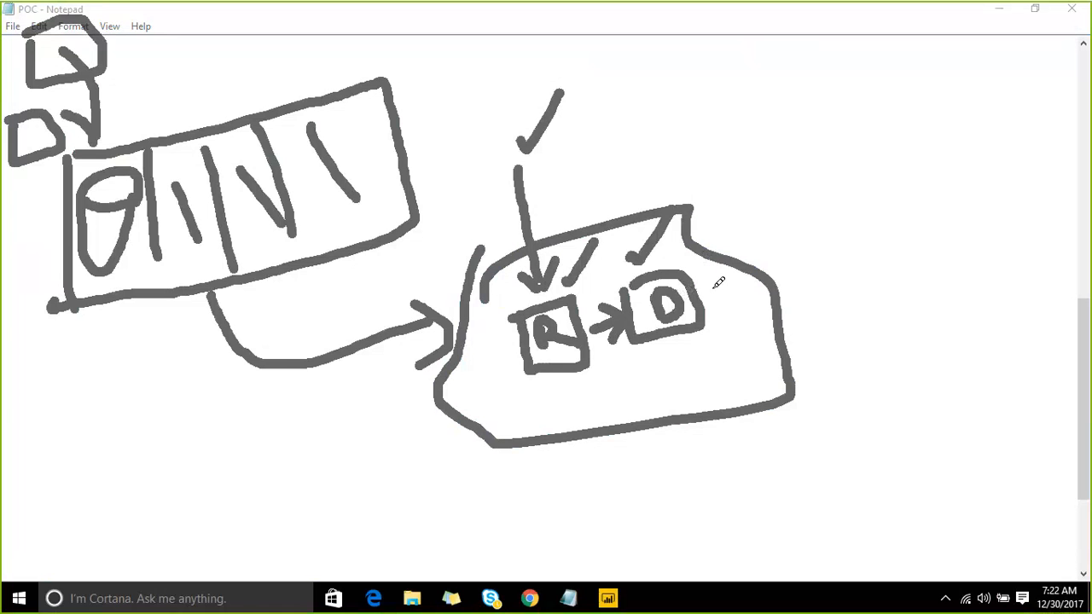
mouse_move(711, 284)
mouse_down()
mouse_move(747, 255)
mouse_move(800, 242)
mouse_up()
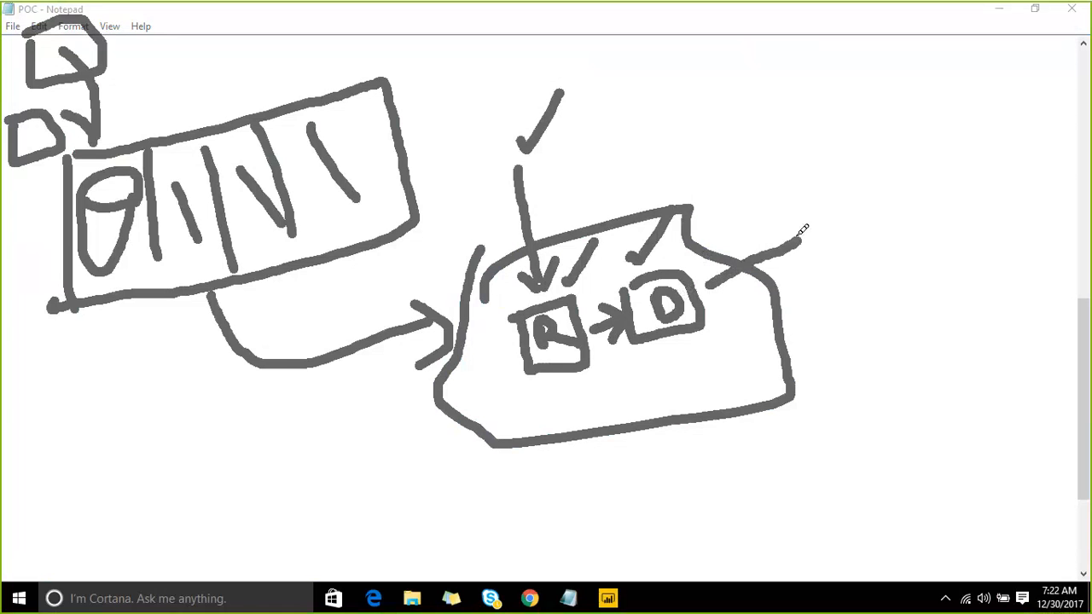
mouse_move(1010, 307)
mouse_down()
mouse_move(802, 335)
mouse_move(757, 328)
mouse_up()
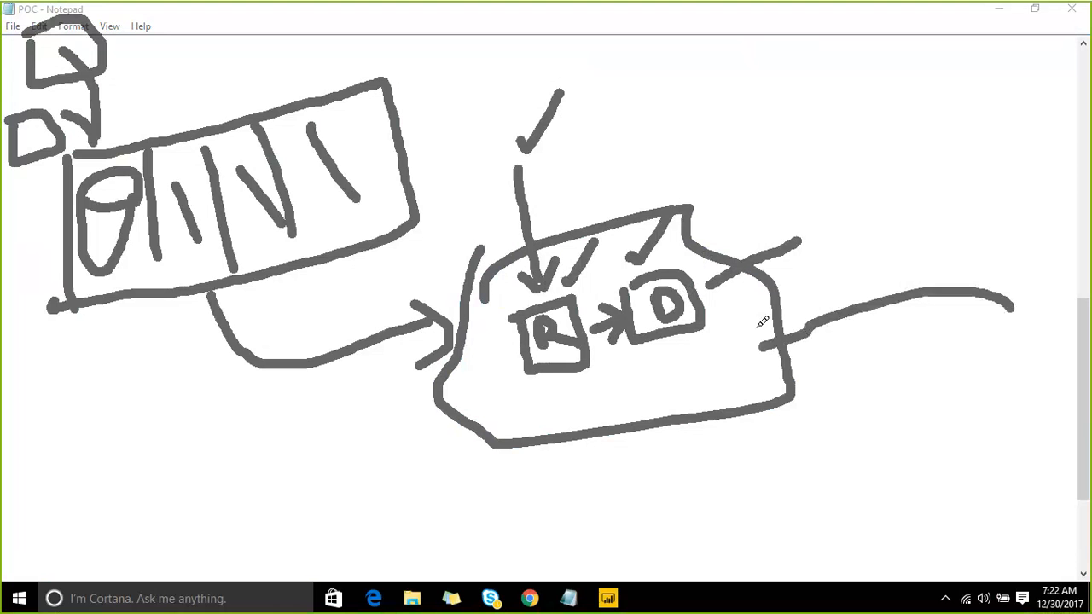
drag(791, 375, 756, 345)
- Link the cylinder to the R box and top-left box, and add a check mark and joining arrow
mouse_move(137, 249)
mouse_down()
mouse_move(162, 265)
mouse_move(555, 339)
mouse_move(635, 337)
mouse_up()
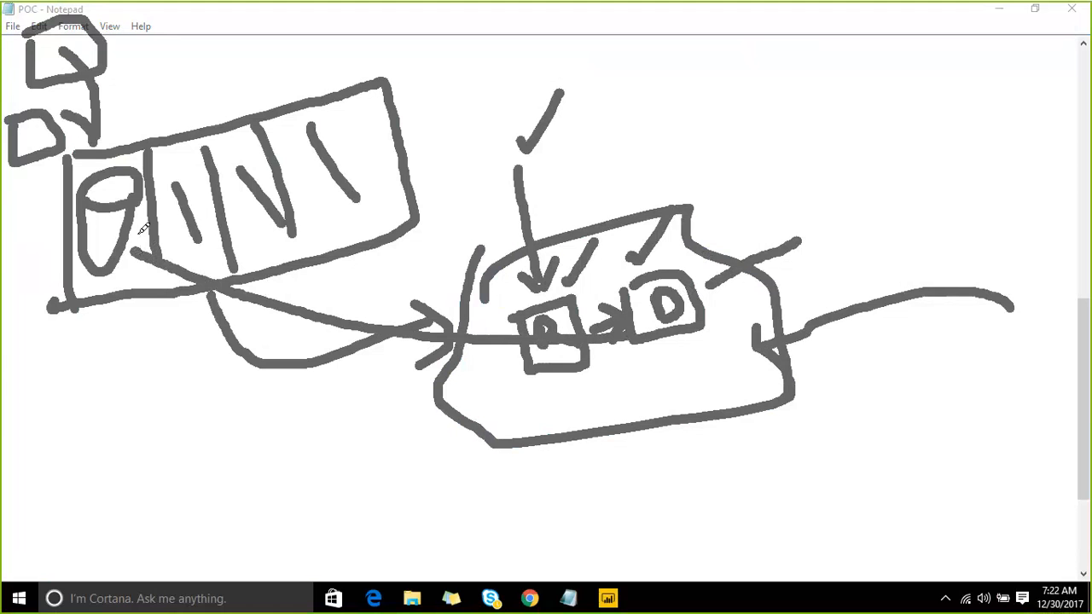
mouse_move(143, 227)
mouse_down()
mouse_move(128, 252)
mouse_move(152, 278)
mouse_up()
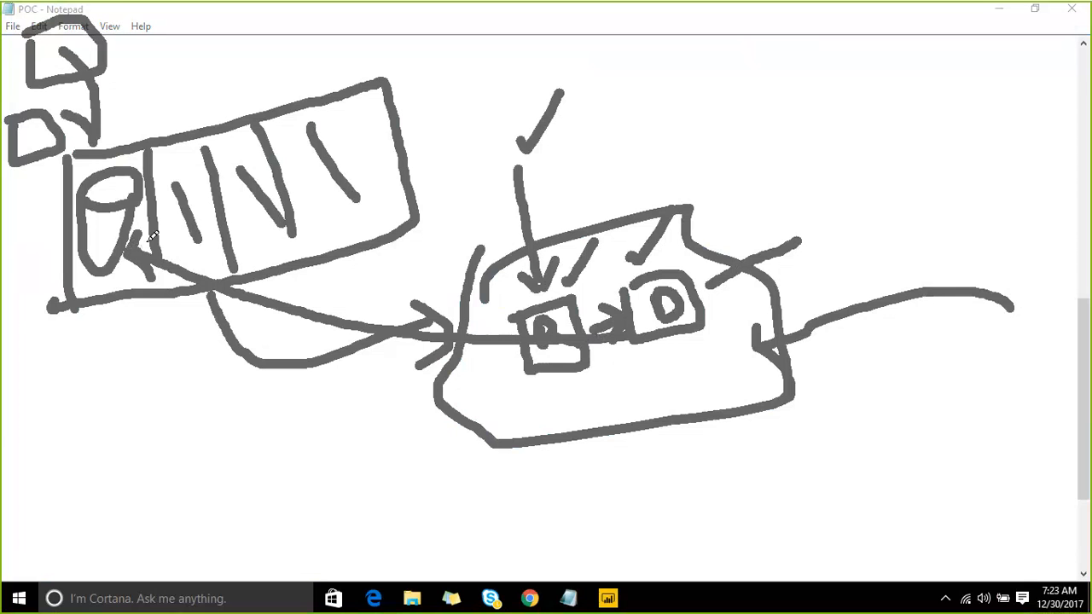
mouse_move(151, 237)
mouse_down()
mouse_move(130, 184)
mouse_move(115, 56)
mouse_up()
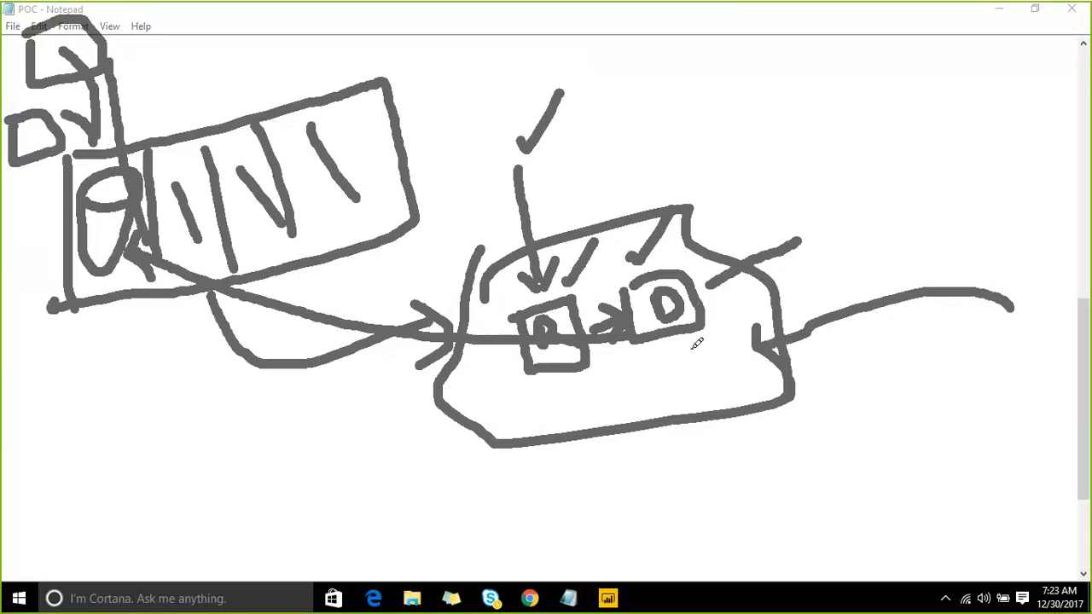
mouse_move(689, 345)
mouse_down()
mouse_move(701, 365)
mouse_move(785, 298)
mouse_up()
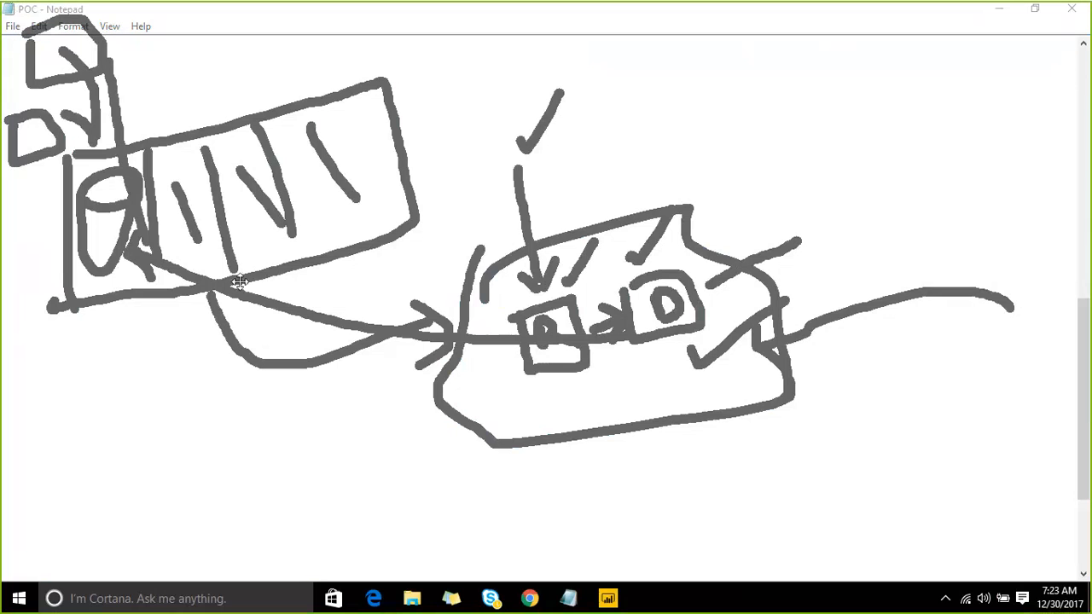
drag(341, 288, 438, 219)
drag(333, 266, 339, 287)
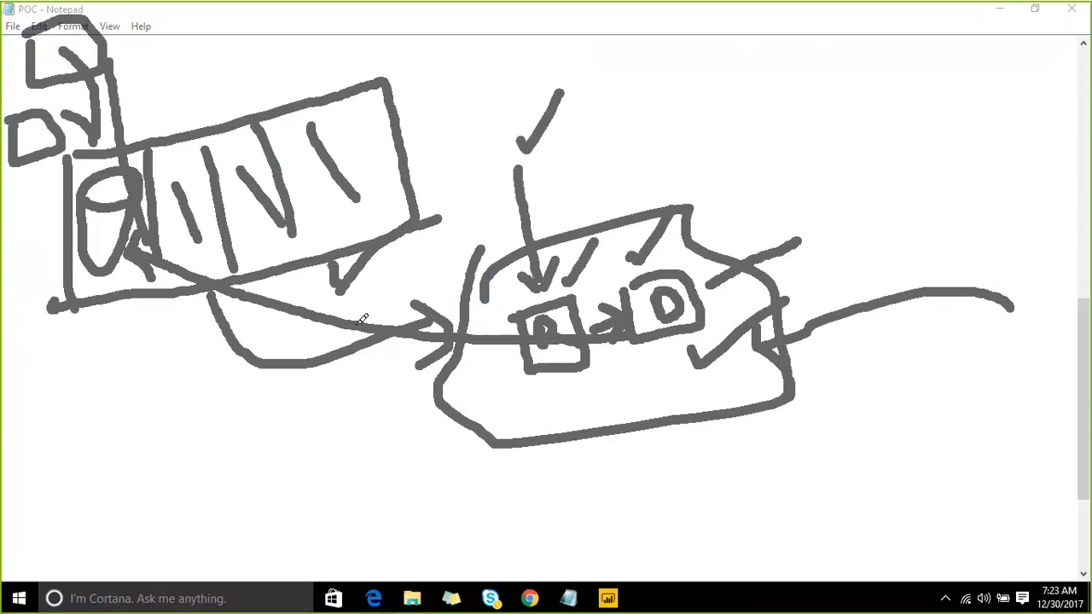
drag(355, 323, 341, 287)
- Add final strokes and a check mark, then erase all annotation strokes
mouse_move(125, 71)
mouse_down()
mouse_move(181, 189)
mouse_move(661, 312)
mouse_move(390, 291)
mouse_move(195, 188)
mouse_move(113, 75)
mouse_up()
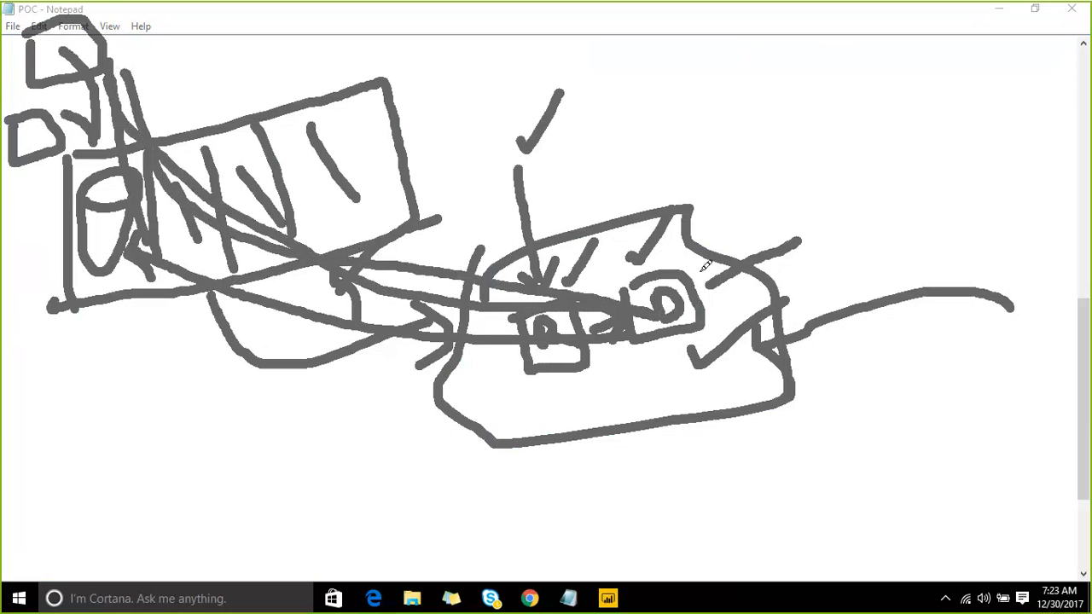
drag(695, 271, 733, 231)
drag(545, 384, 585, 354)
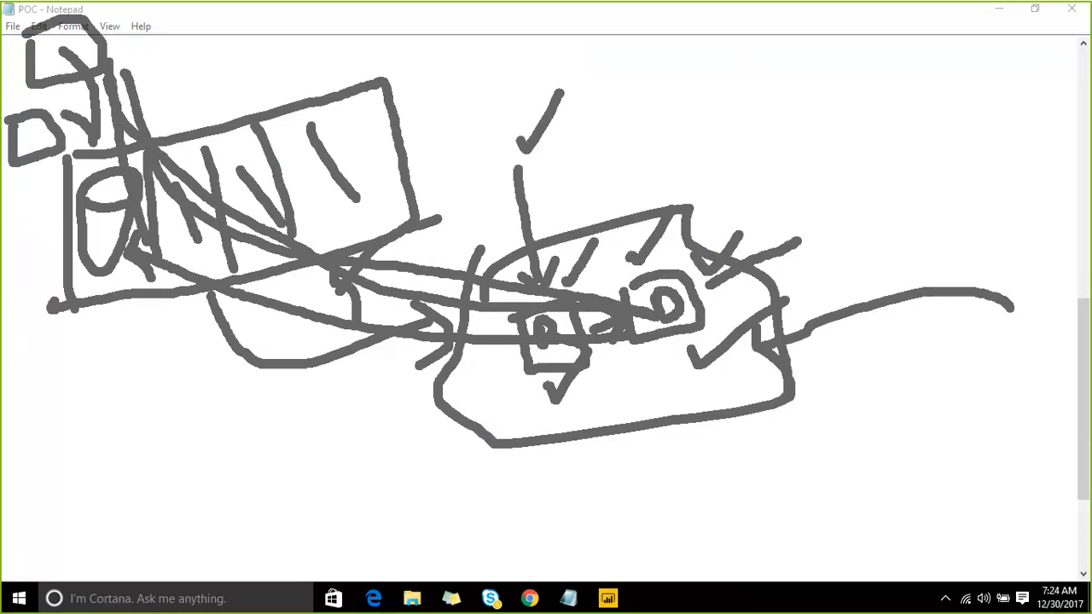
click(847, 31)
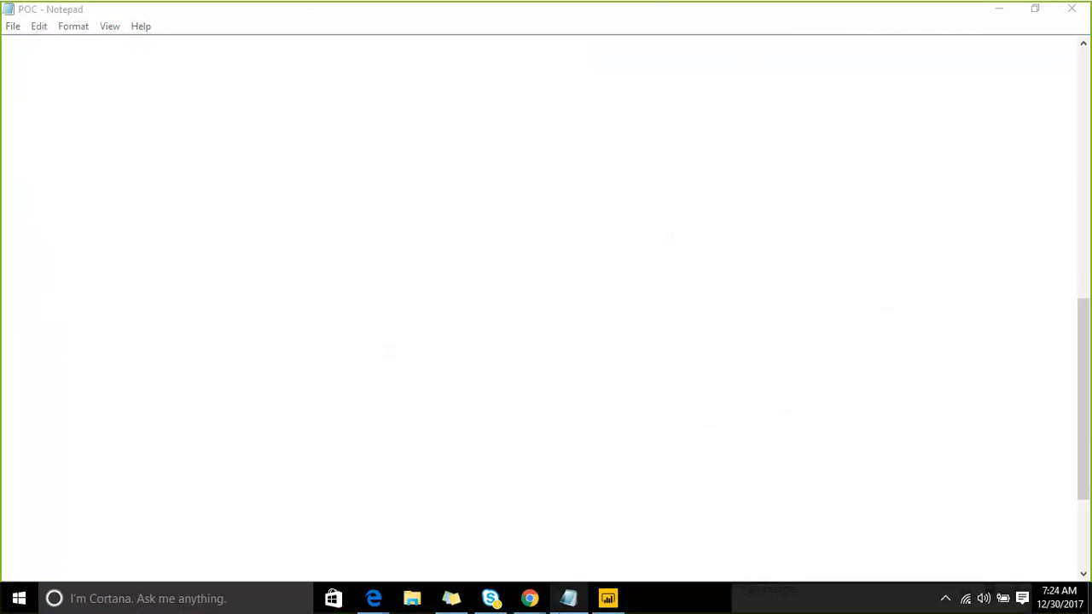
- On the Power BI datasets page, refresh service_1, which fails with a credentials error
mouse_move(545, 597)
click(468, 521)
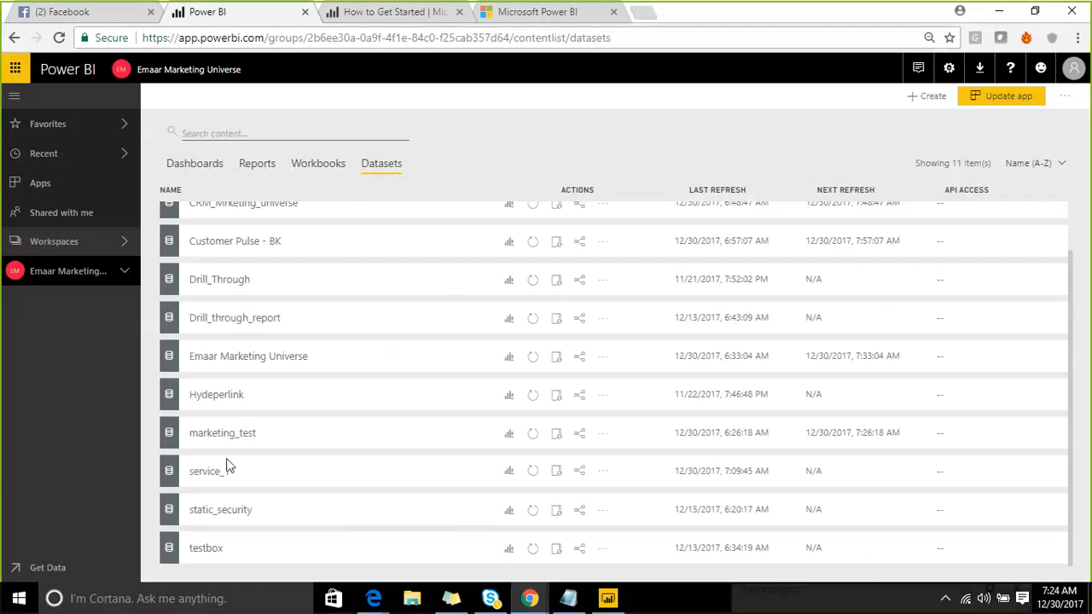
click(533, 474)
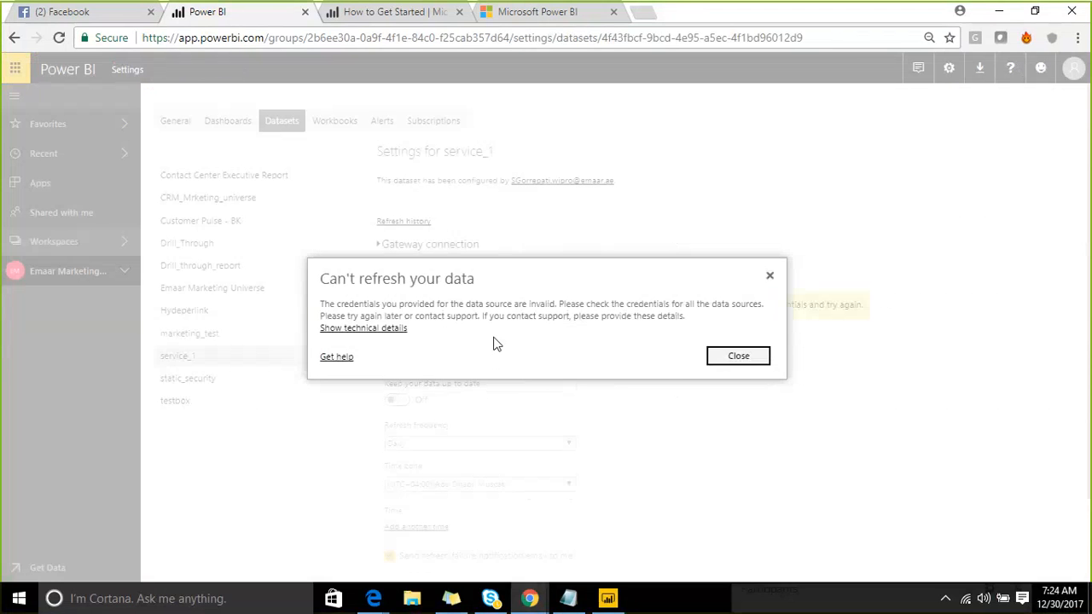
- Close the refresh error and show the Power BI download options
click(721, 362)
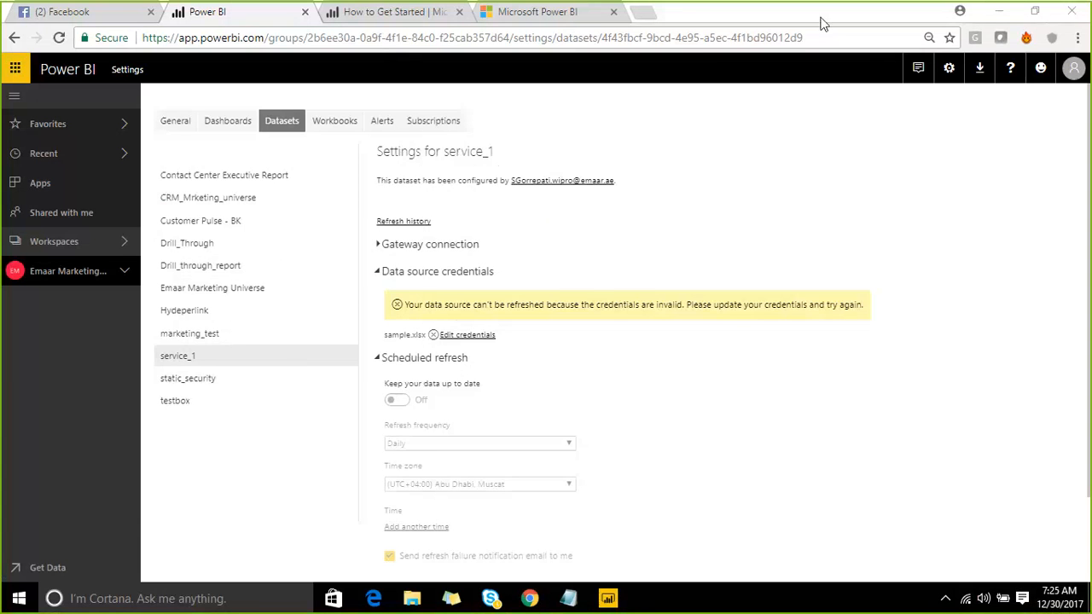
click(983, 73)
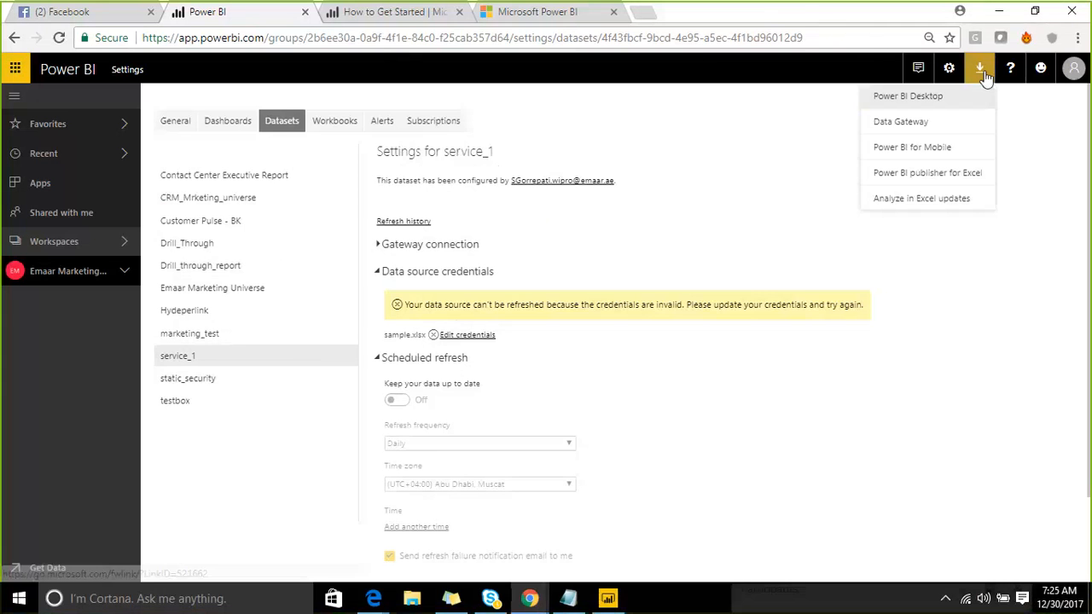
- Download the on-premises data gateway installer from the Data Gateway page and keep the file
click(920, 126)
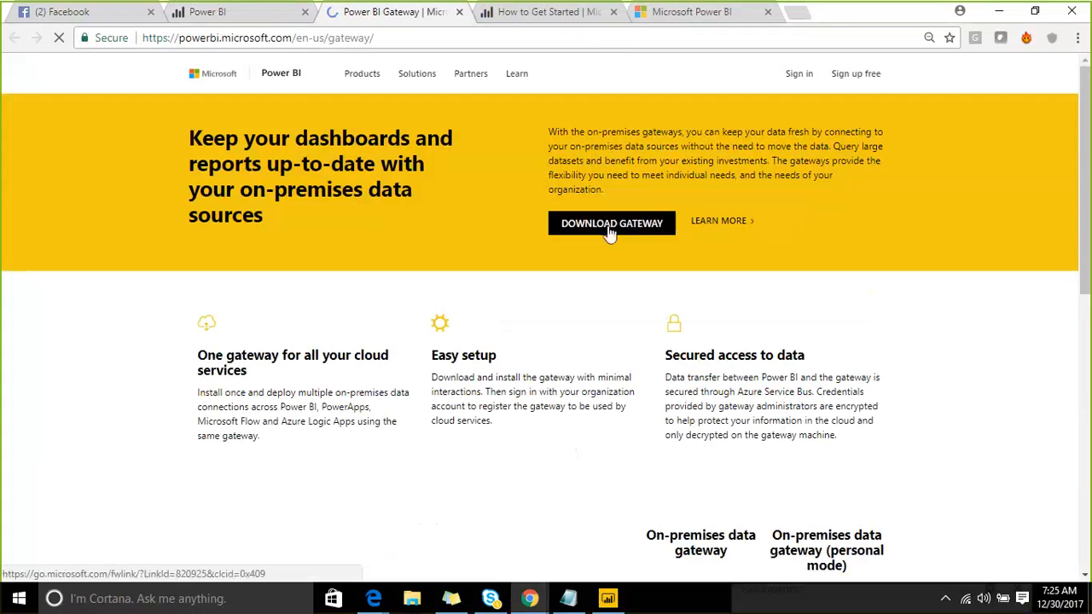
click(609, 225)
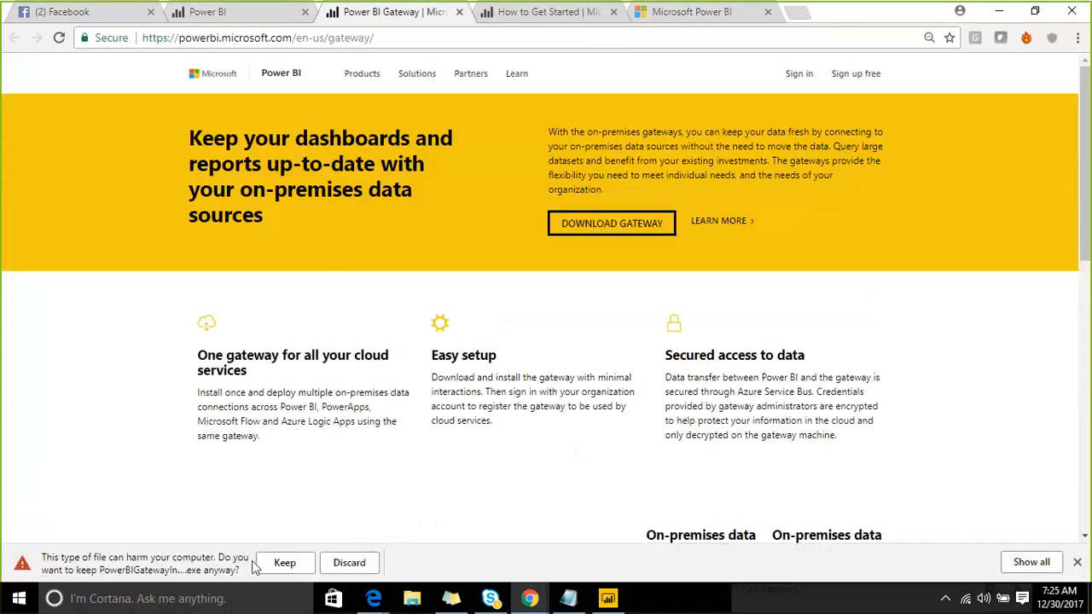
click(264, 563)
click(156, 600)
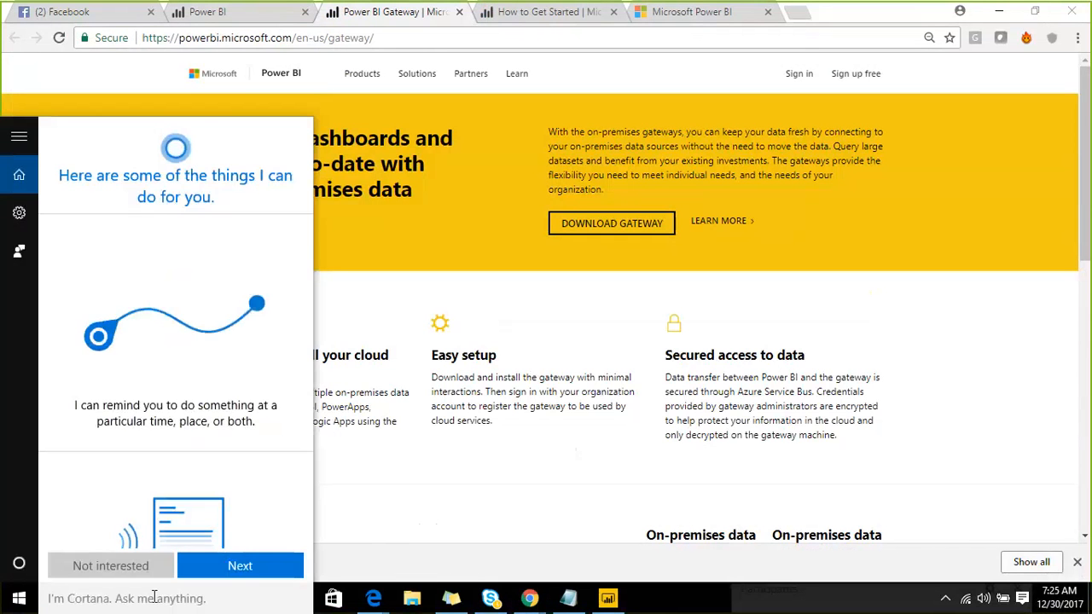
- Search Windows for 'contr' and launch Control Panel
text(Ga)
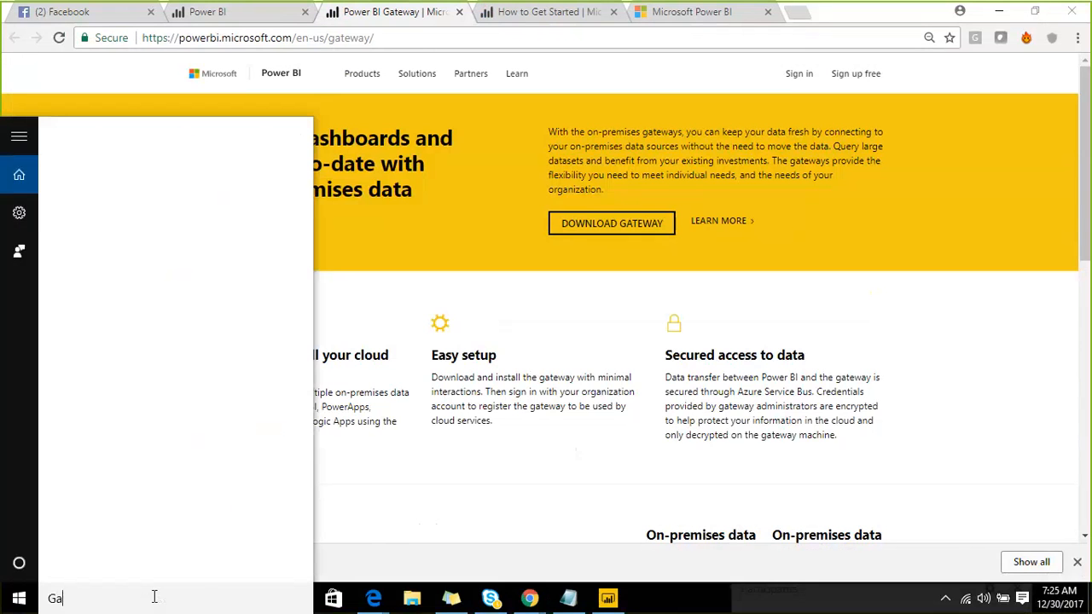
text(te)
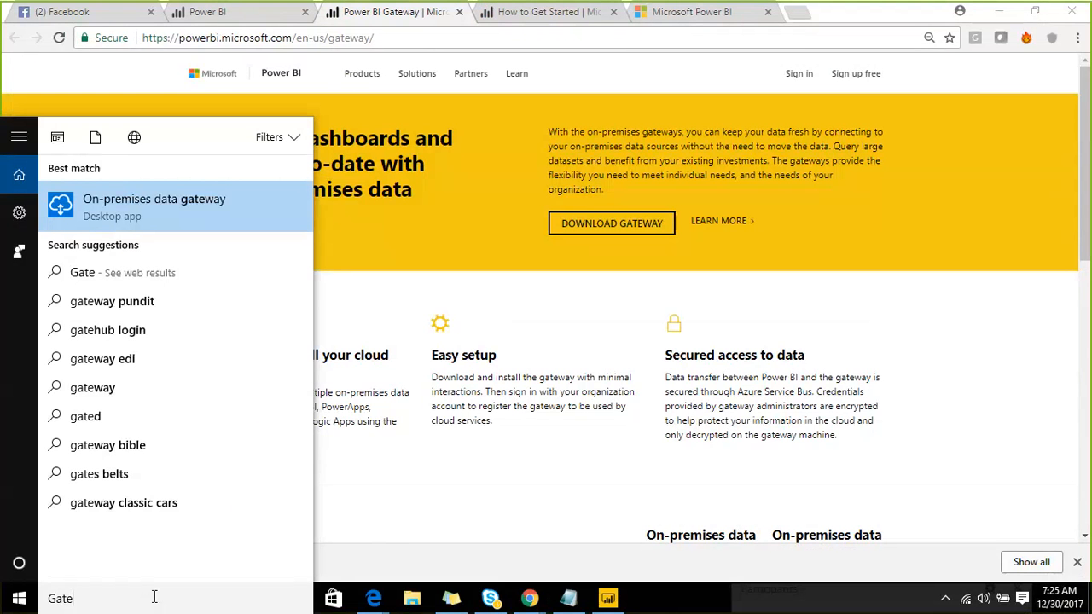
key(ctrl+a)
text(contr)
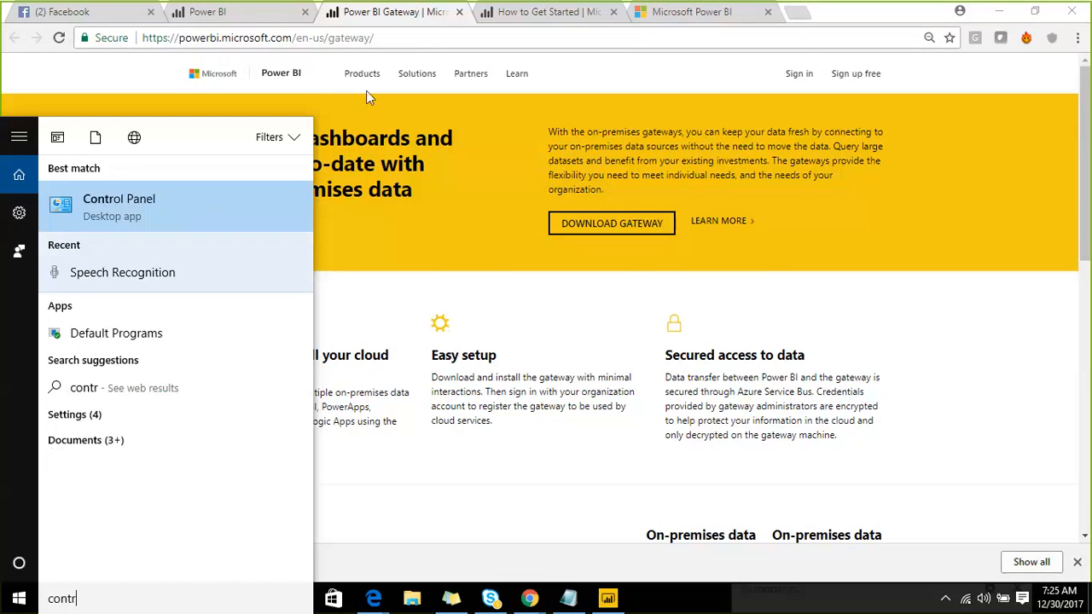
click(87, 201)
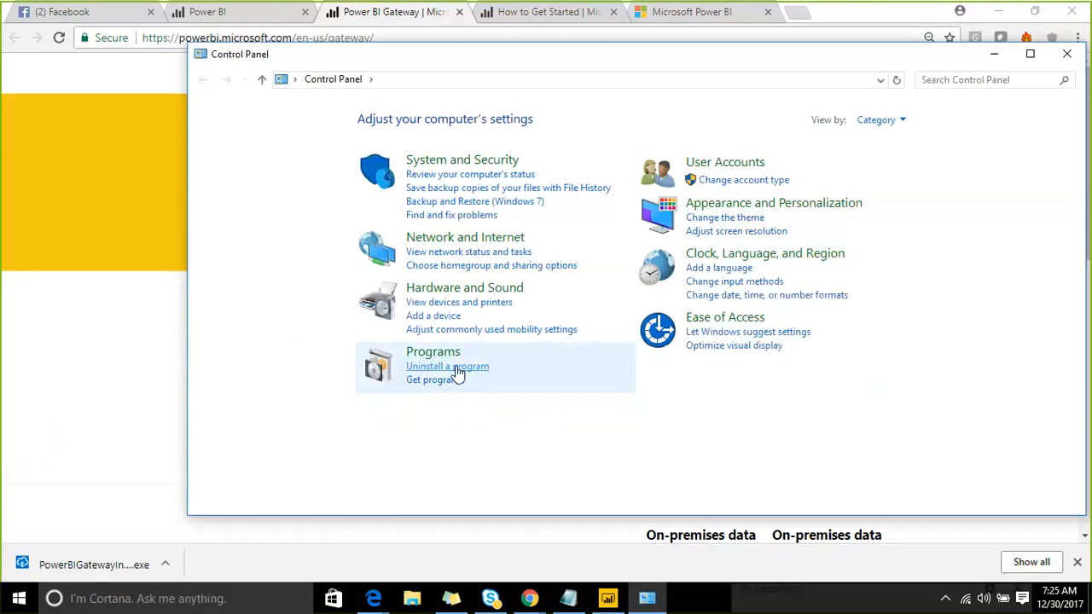
- In Programs and Features, select On-premises data gateway and start its uninstall
click(452, 365)
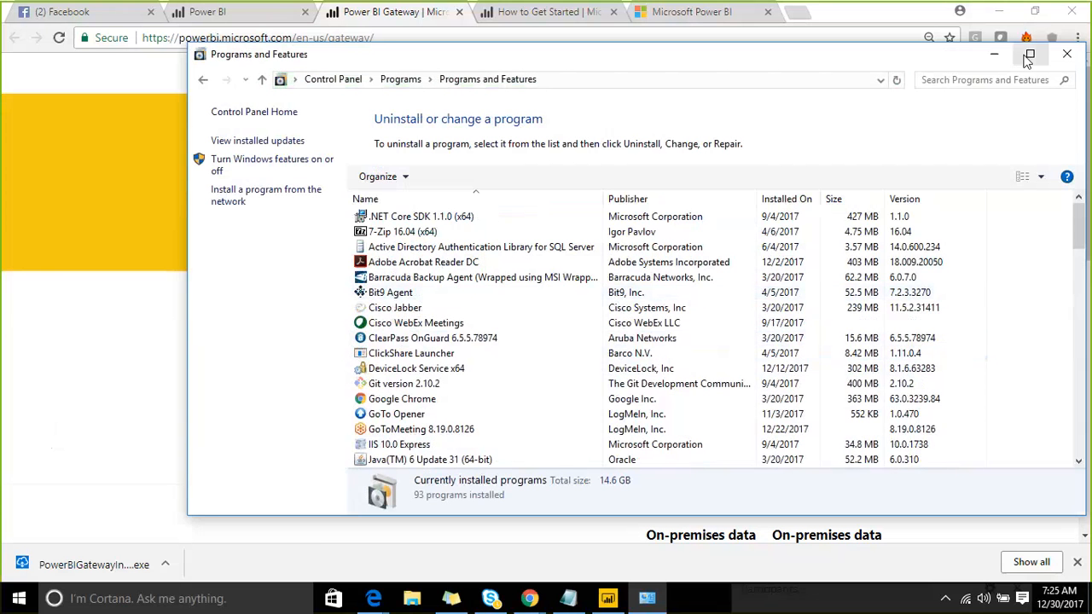
click(1028, 54)
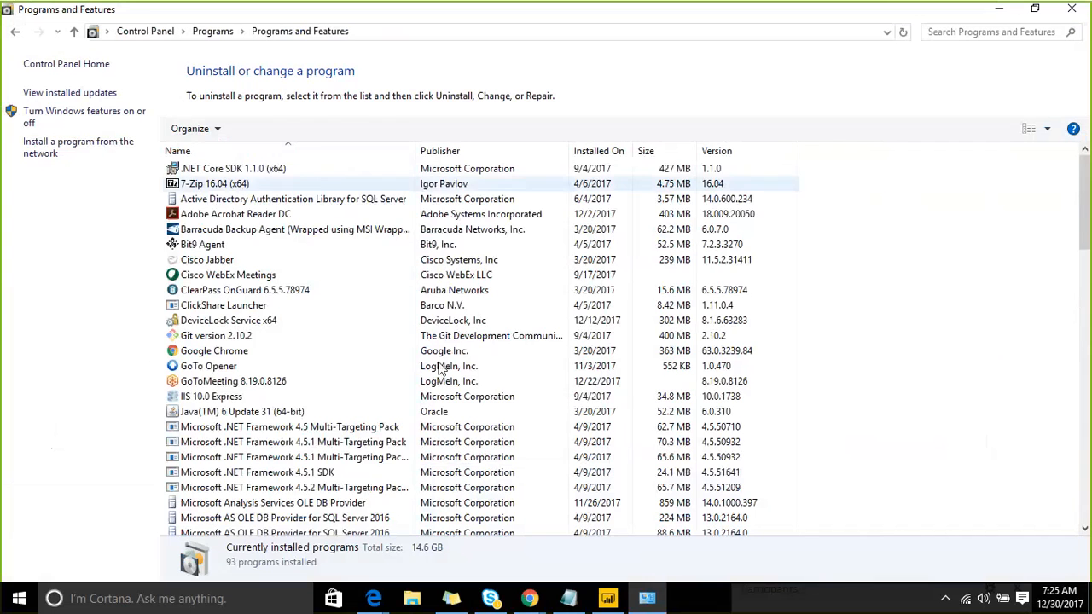
scroll(253, 384, down, 9)
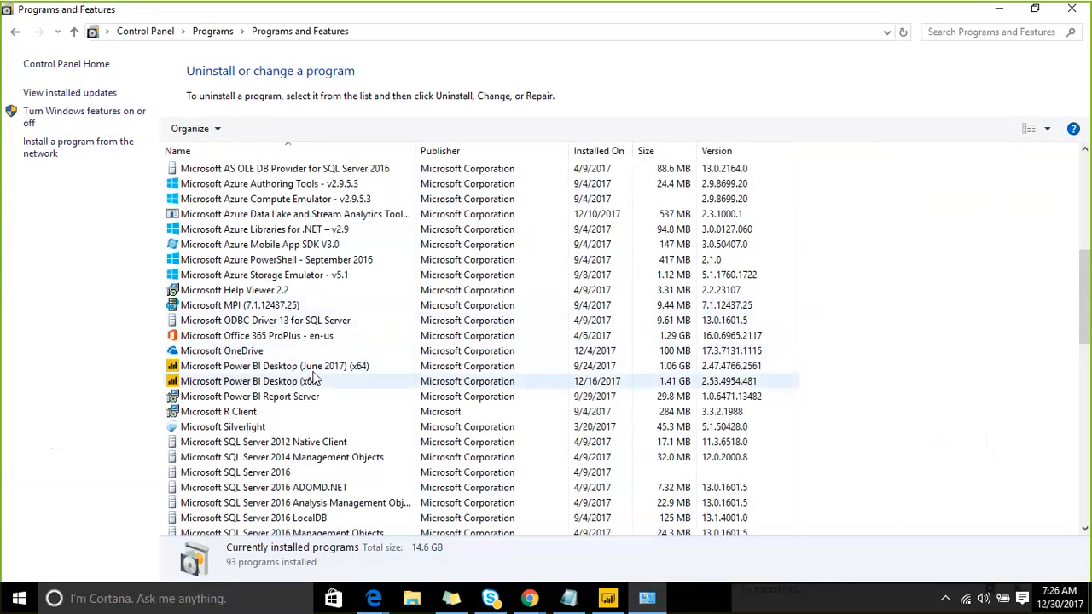
scroll(307, 395, down, 5)
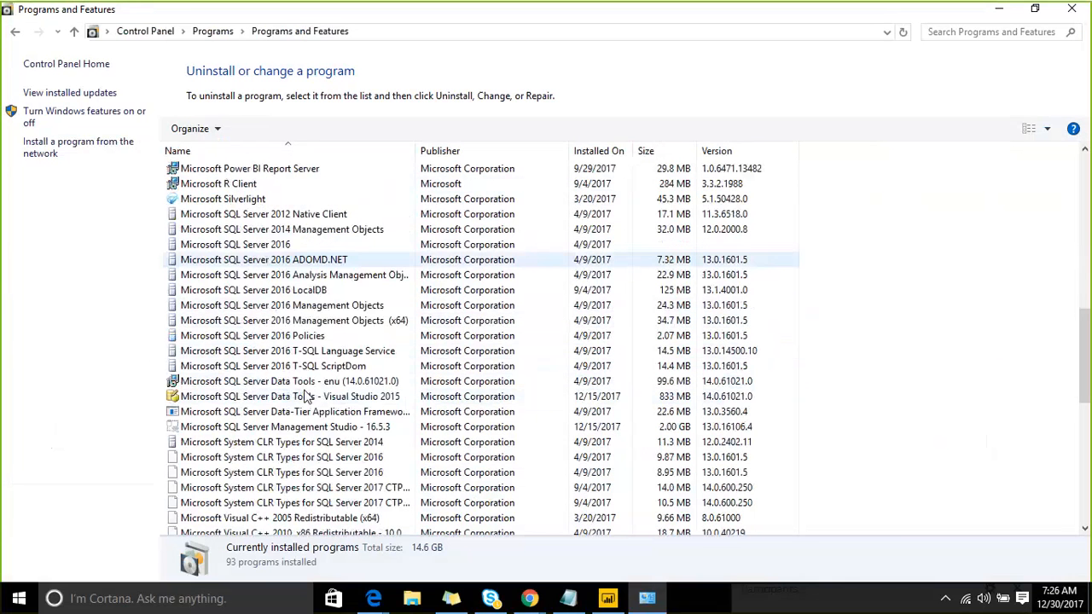
scroll(307, 395, down, 5)
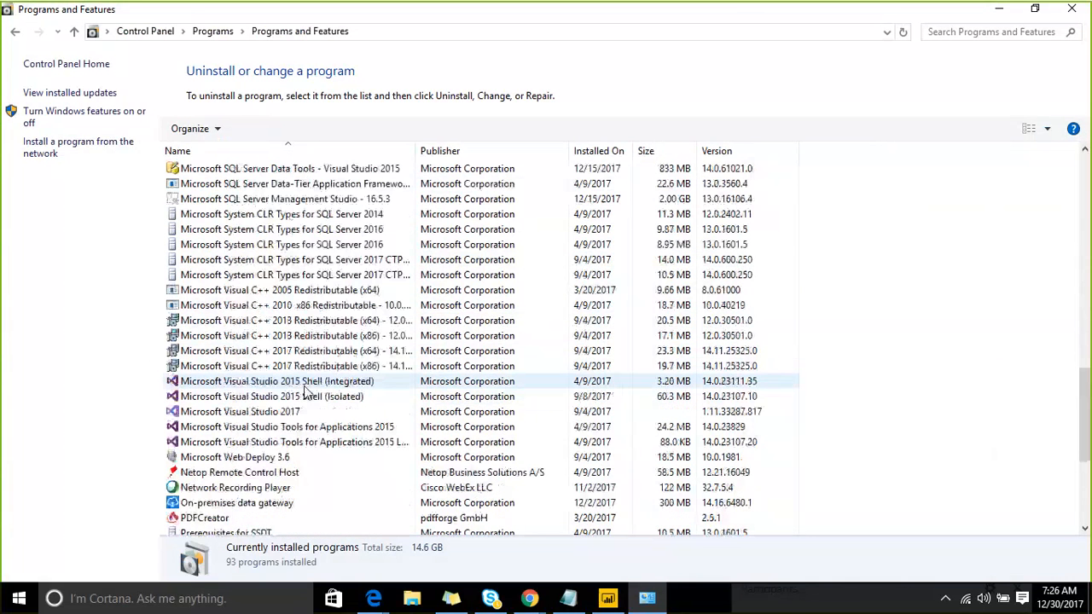
click(237, 502)
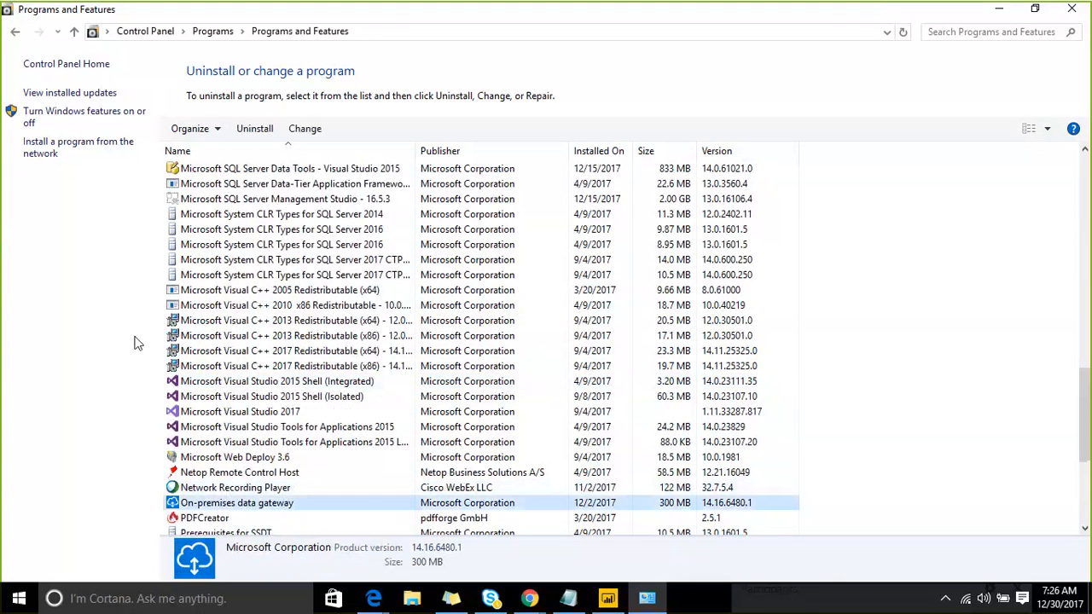
click(242, 132)
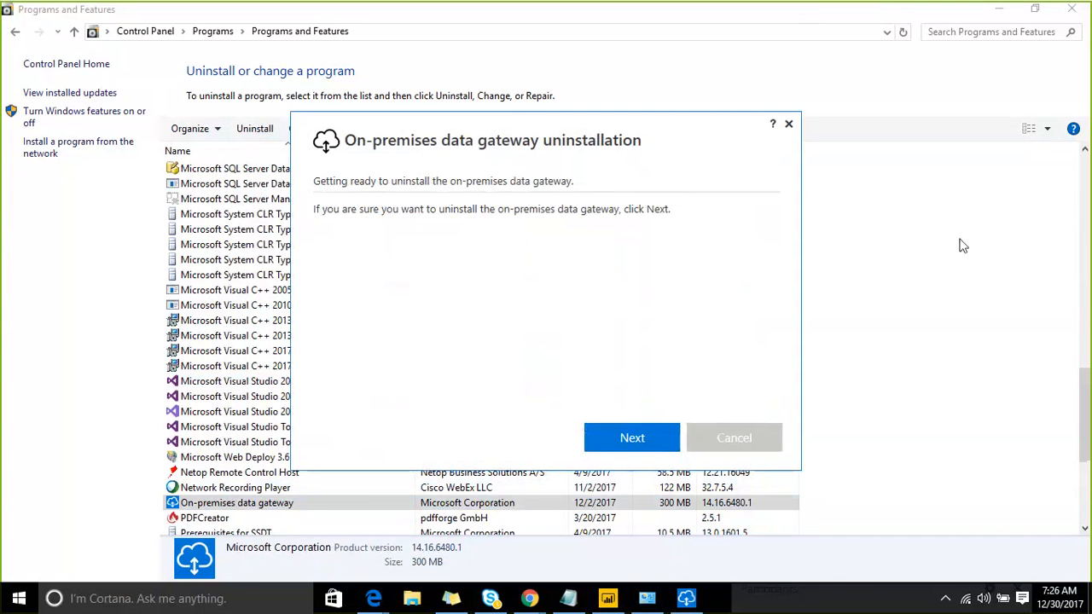
- Confirm the uninstall so the on-premises data gateway begins removal
click(609, 429)
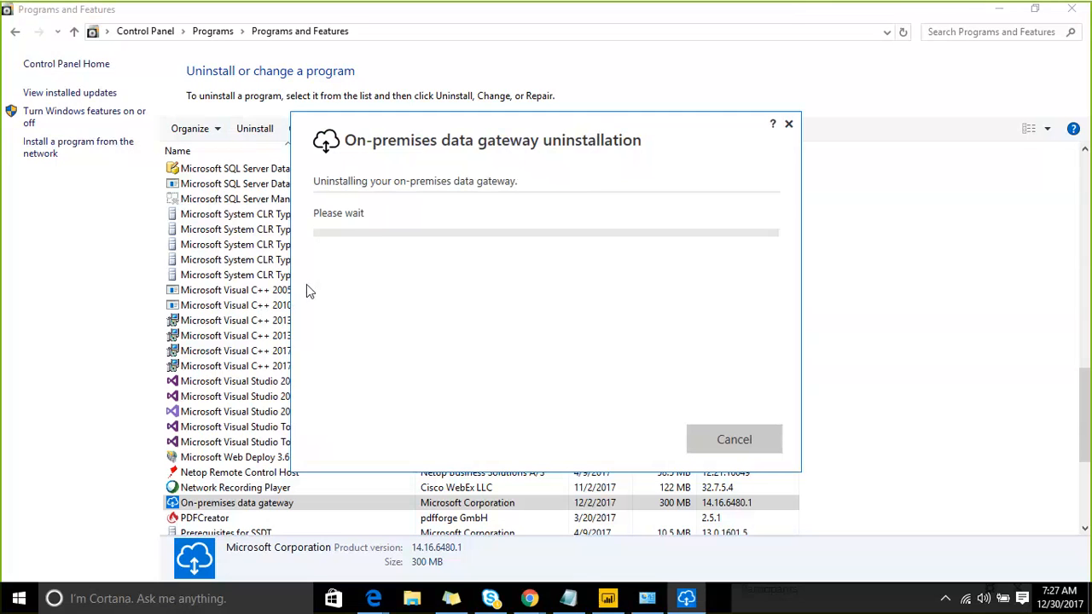
click(562, 599)
- Add a 'Tdate Commnets' heading on an empty line in the Notepad notes
click(294, 207)
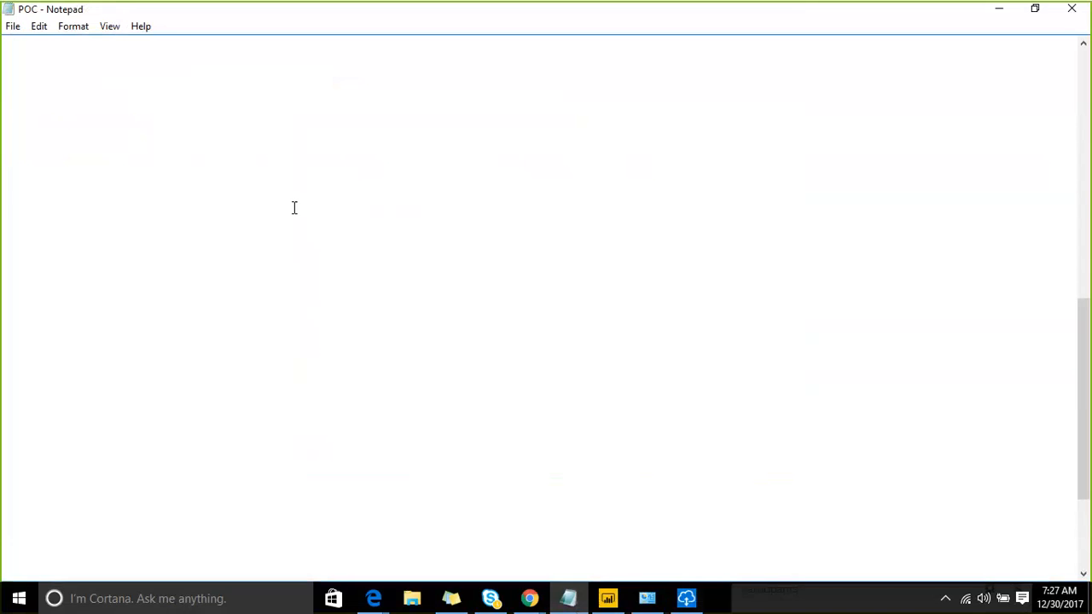
key(Up)
key(Up)
key(Up)
key(Up)
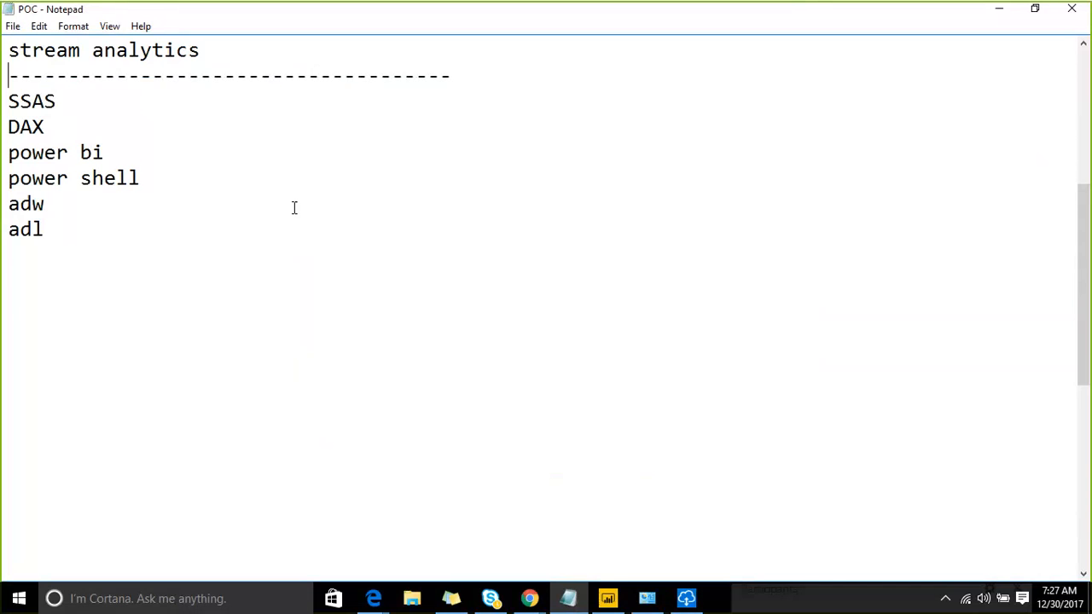
key(Down)
key(Down)
key(Down)
key(Down)
key(Down)
key(Down)
key(Down)
key(Down)
key(Down)
key(Down)
key(Down)
key(Down)
key(Down)
key(Down)
key(Down)
key(Down)
key(Down)
key(Down)
key(Down)
key(Down)
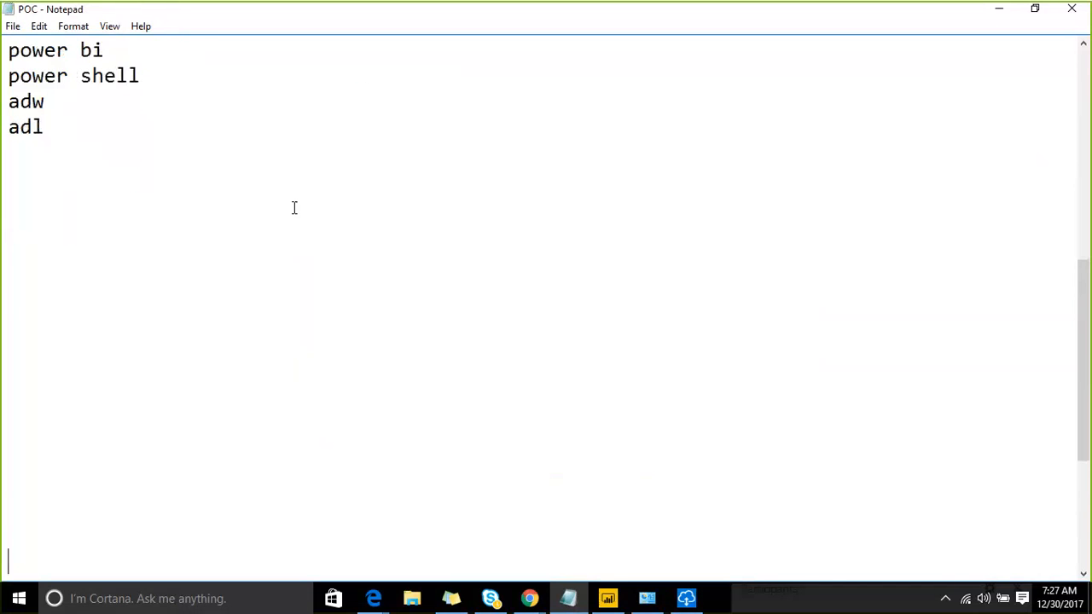
key(Up)
key(Up)
key(Up)
key(Up)
key(Up)
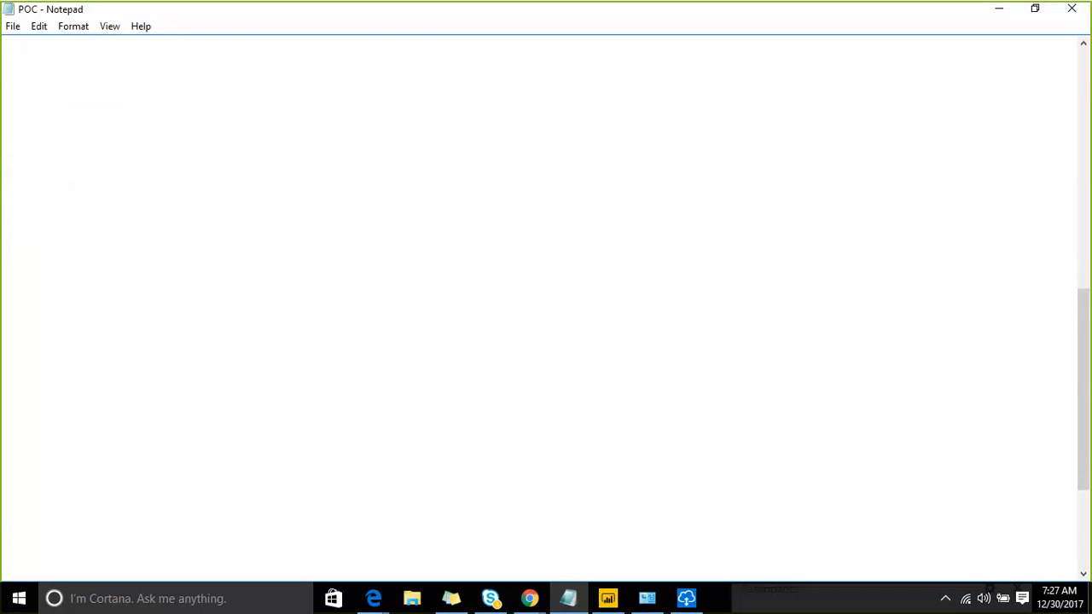
text(Tdate COL)
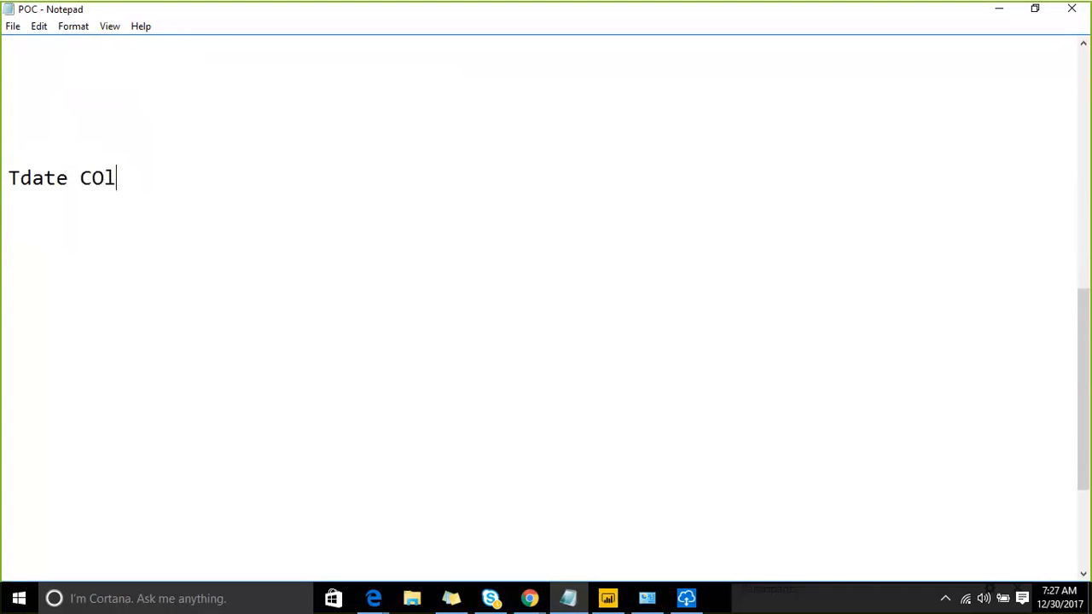
key(BackSpace)
key(BackSpace)
text(ommnets)
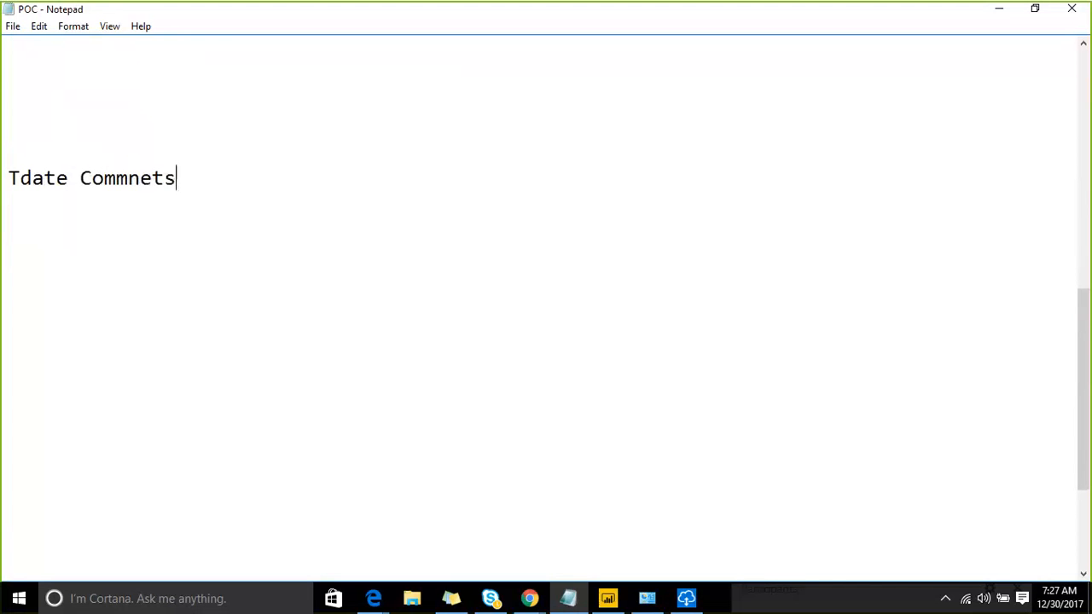
key(Return)
- List the Tdate values 1,1,1,1,1,2,2,2,2,3,3,4,4,4 one per line under the heading
text(1)
key(Return)
text(1)
key(Return)
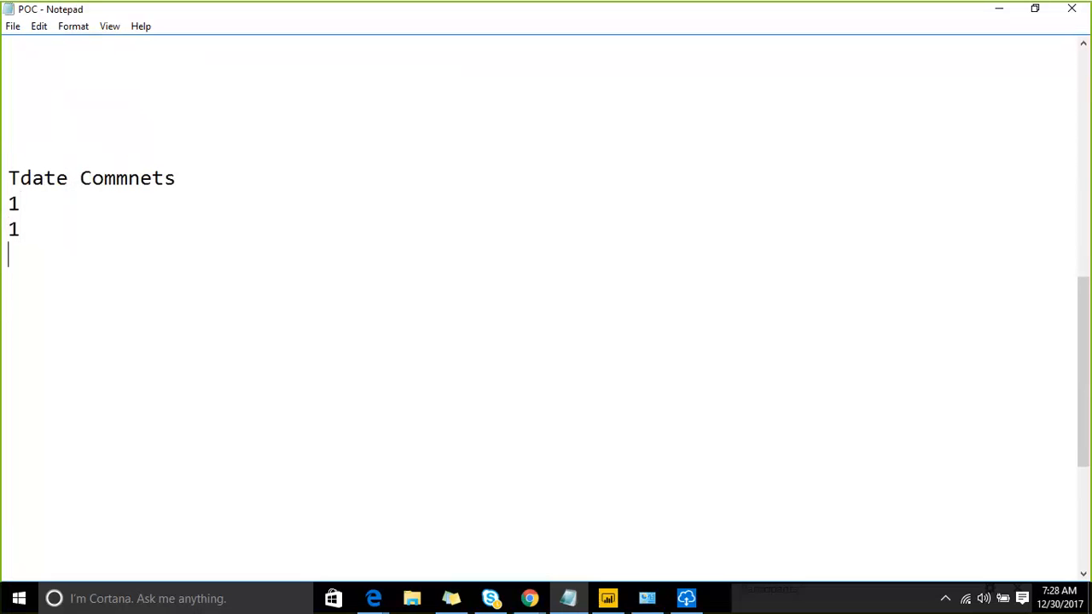
text(1)
key(Return)
text(1)
key(Return)
text(1)
key(Return)
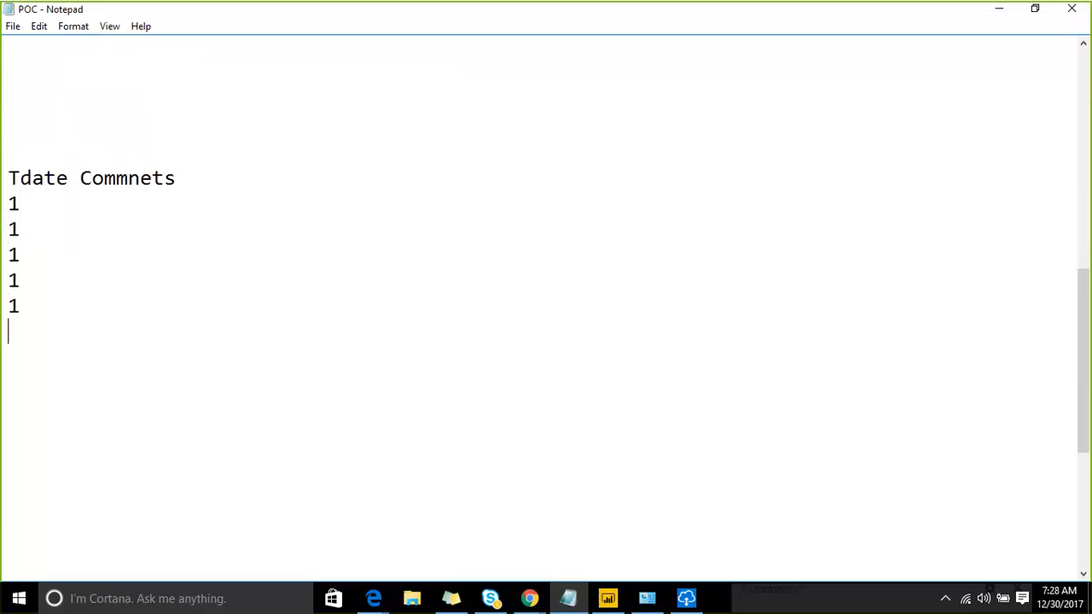
text(2)
key(Return)
text(2)
key(Return)
text(2)
key(Return)
text(2)
key(Return)
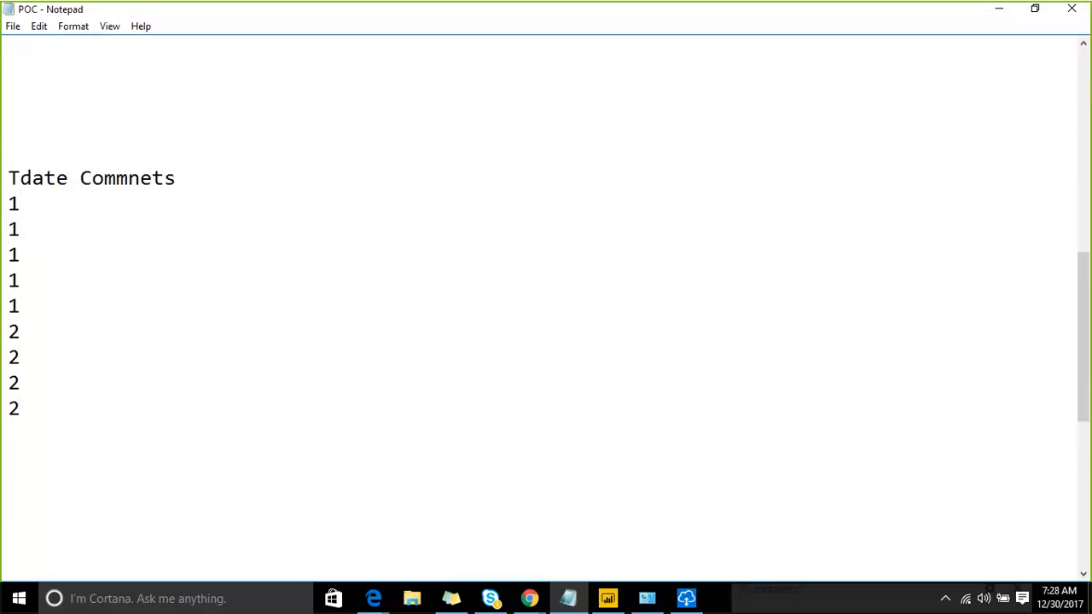
text(3)
key(Return)
text(3)
key(Return)
text(44)
key(BackSpace)
key(Return)
text(4)
key(Return)
text(4)
key(Return)
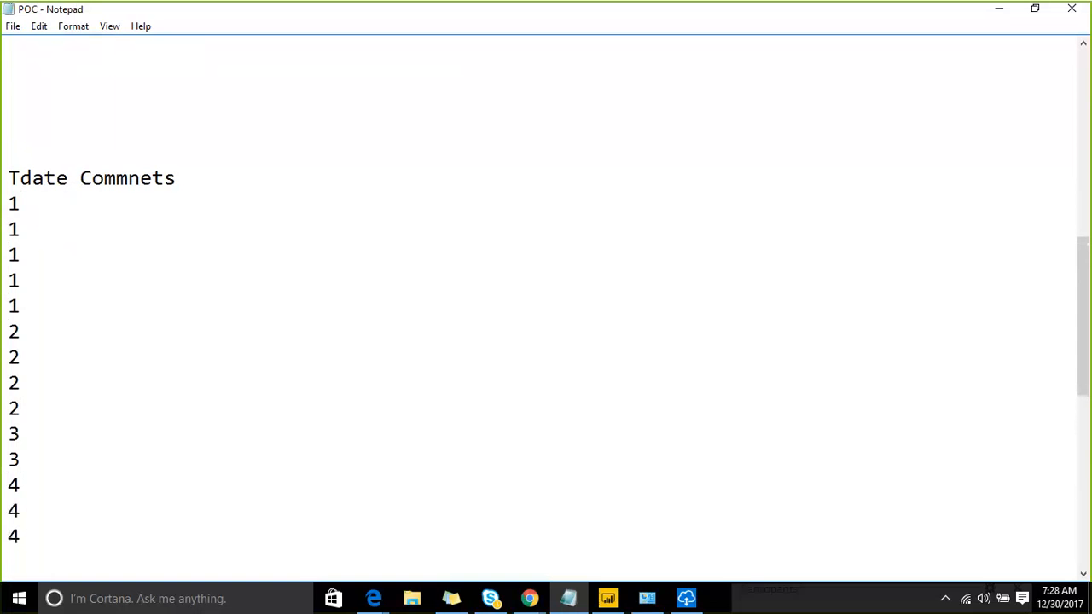
- Add tab-indented comment letters a, b, c, d, e beside the five 1 rows
key(Up)
key(Up)
key(Up)
key(Up)
key(Up)
key(Up)
key(Up)
key(Up)
key(Up)
key(Up)
key(Up)
key(Up)
key(Up)
key(Up)
key(Up)
key(Up)
key(Up)
key(Down)
key(Down)
click(293, 207)
key(Tab)
text(a)
key(Down)
key(Tab)
text(b)
key(Down)
key(Tab)
text(c)
key(Down)
key(Tab)
text(d)
key(Down)
key(Tab)
text(e)
- Add comment letters a, b, c, d beside the 2 rows
key(Down)
key(Tab)
text(a)
key(Down)
key(Tab)
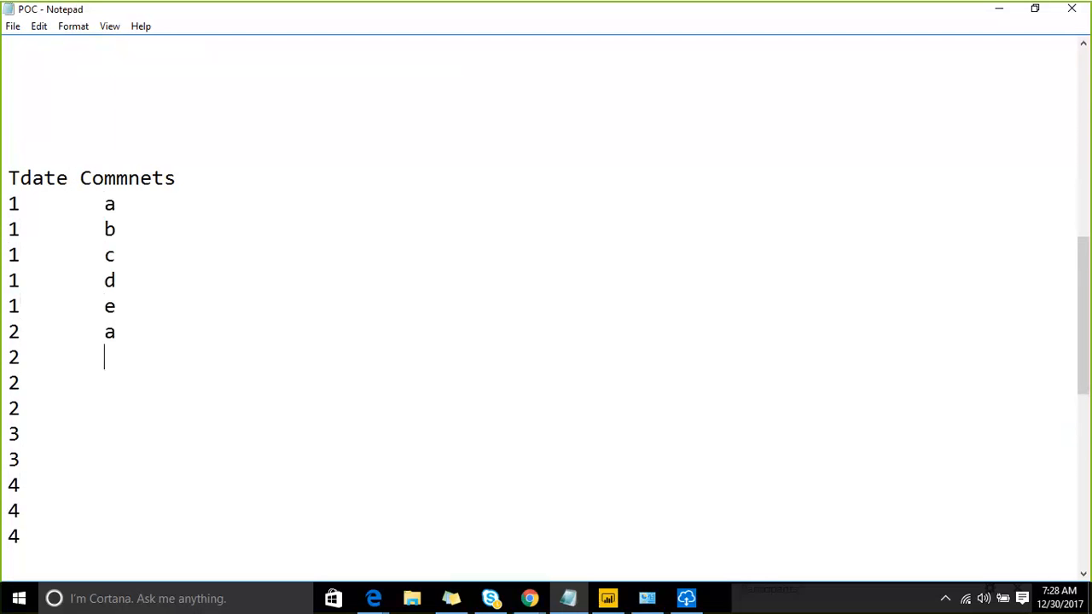
text(b)
key(Down)
key(Tab)
text(c 1	)
text(d)
- Add comment letters a and B beside the two 3 rows, fixing a misplaced B
key(Down)
key(Tab)
text(a)
key(Down)
text(B)
key(BackSpace)
key(BackSpace)
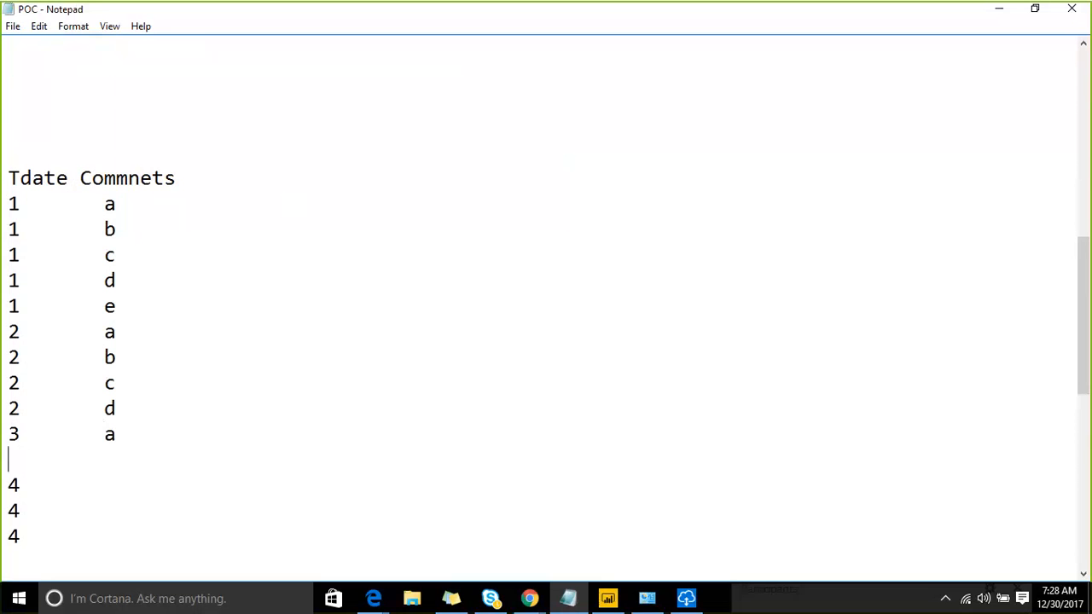
text(3)
key(Tab)
text(B)
- Add comment letters A, B, C beside the three 4 rows
key(Down)
text(A)
key(Down)
key(Tab)
text(B)
key(Down)
key(Tab)
text(C)
- Select the Tdate data rows below the heading
key(shift+Up)
key(shift+Up)
key(shift+Up)
key(shift+Up)
key(shift+Up)
key(shift+Up)
key(shift+Up)
key(shift+Up)
key(shift+Up)
key(shift+Up)
key(shift+Up)
key(shift+Up)
key(shift+Up)
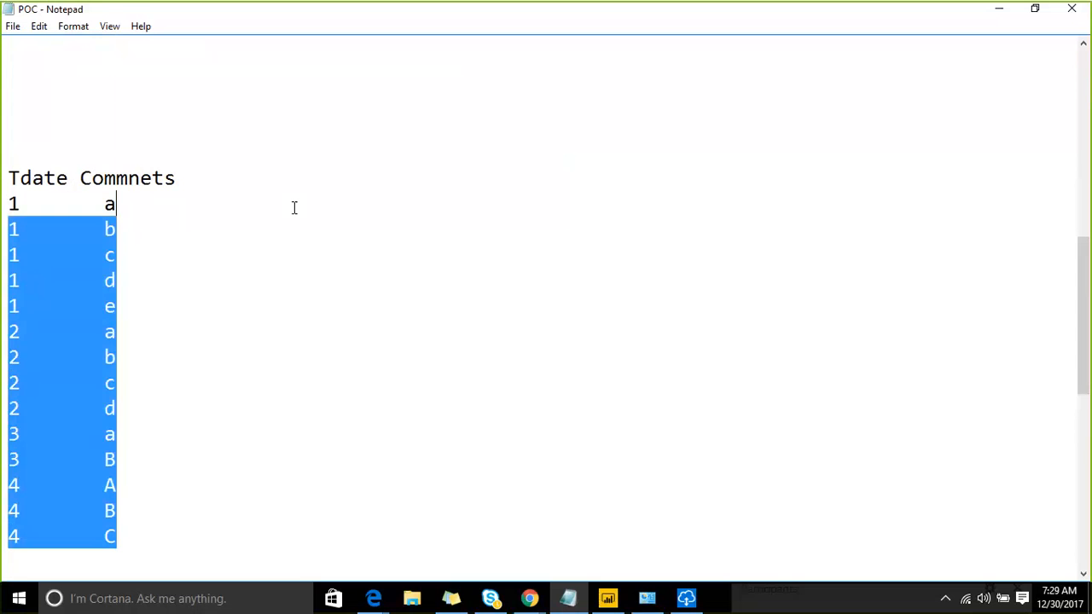
key(Up)
key(Up)
key(Up)
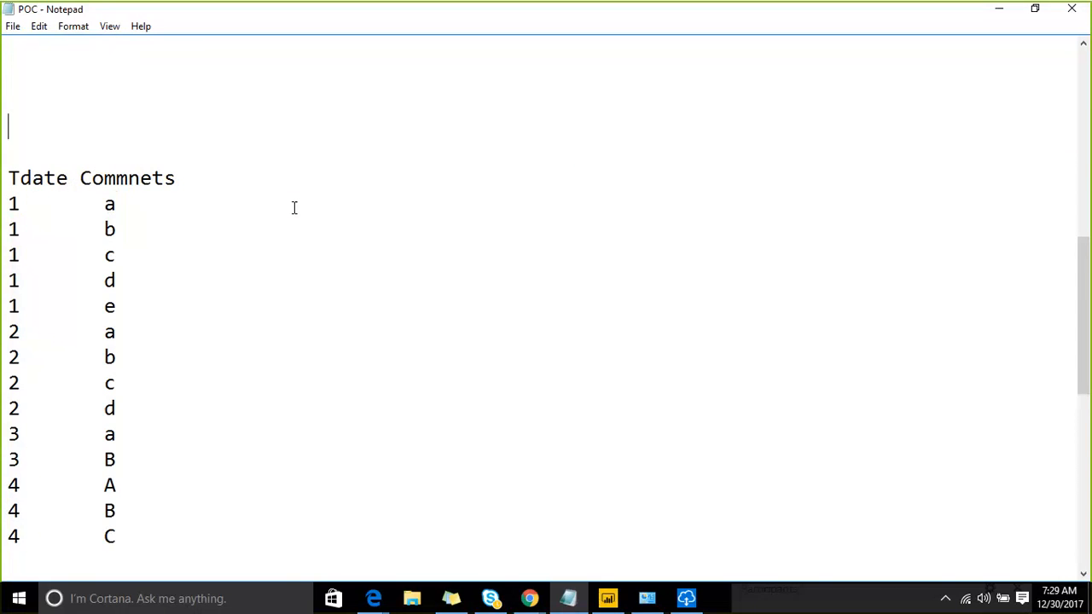
key(Up)
key(Up)
key(Up)
key(Up)
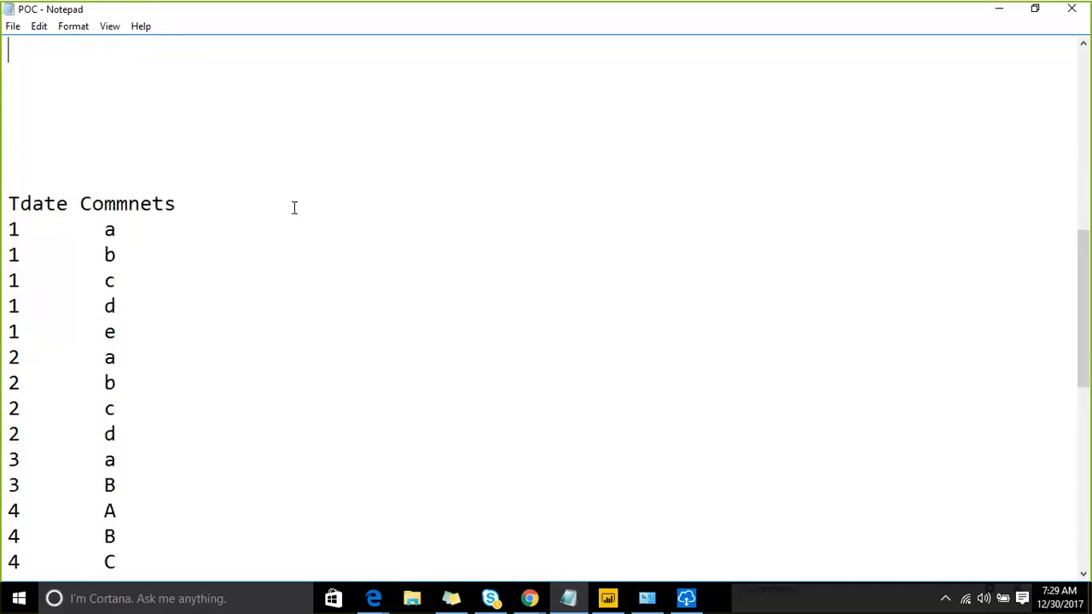
key(Up)
key(Up)
key(Down)
key(Down)
key(Down)
key(Down)
key(Down)
key(Down)
key(Down)
key(Down)
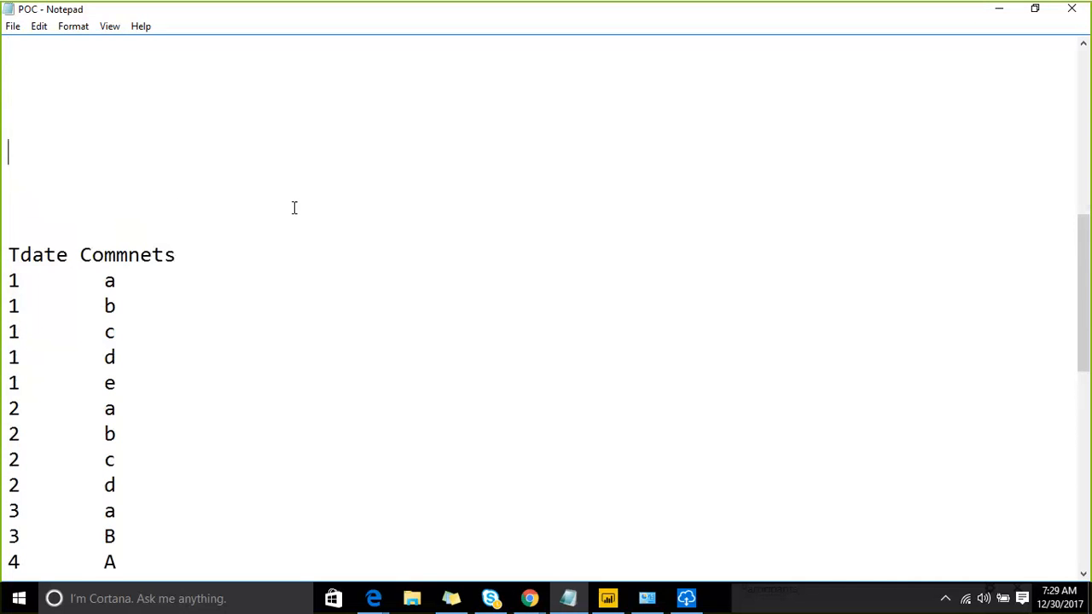
key(Down)
key(shift+Down)
key(shift+Down)
key(shift+Down)
key(shift+Down)
key(shift+Down)
key(shift+Down)
key(shift+Down)
key(shift+Down)
key(shift+Down)
key(shift+Down)
key(shift+Down)
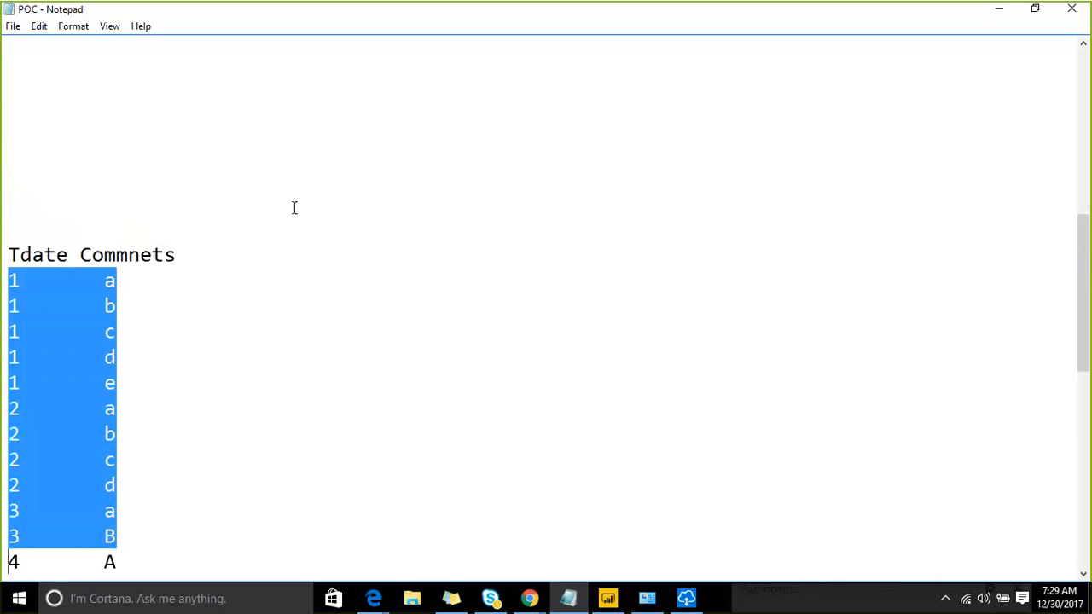
key(shift+Up)
key(shift+Down)
- Close the finished gateway uninstallation dialog and return to the Power BI Gateway page
click(685, 597)
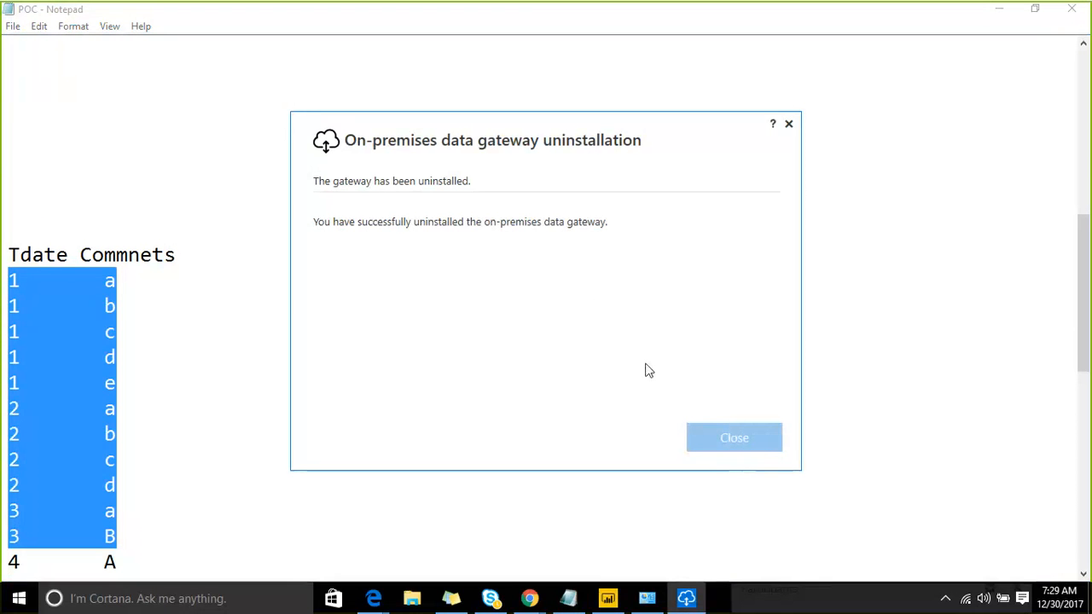
click(733, 438)
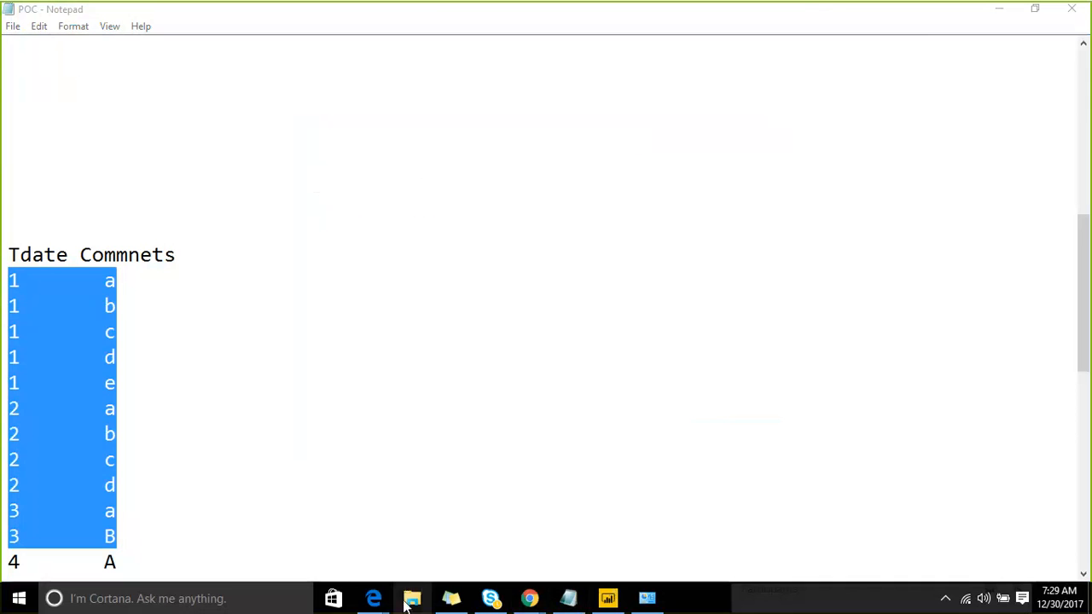
mouse_move(525, 595)
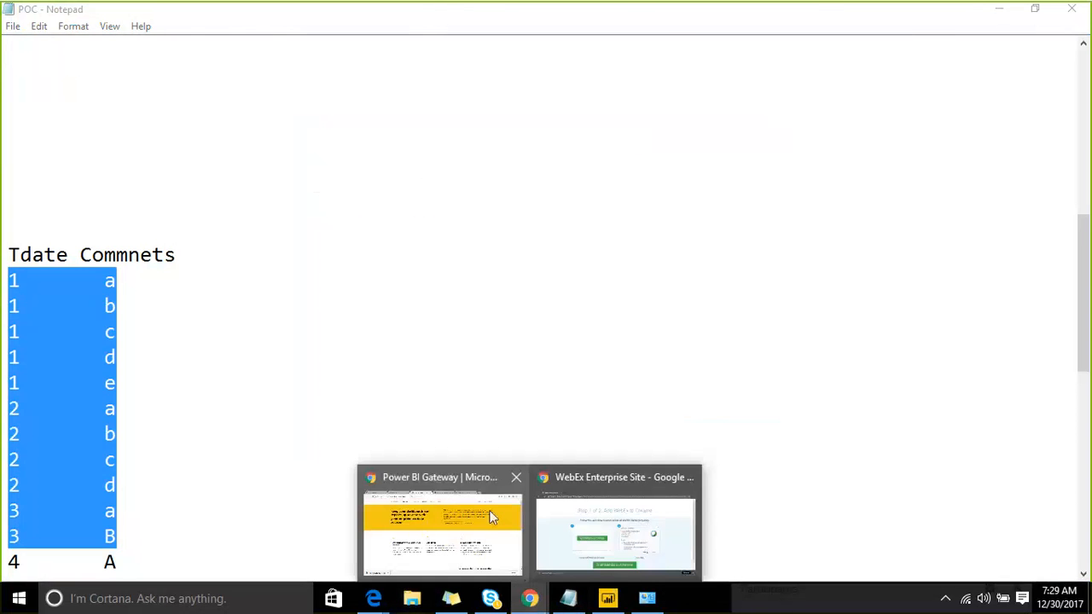
click(492, 516)
- Launch the downloaded gateway installer and advance past its welcome page to the gateway-type choice
click(76, 562)
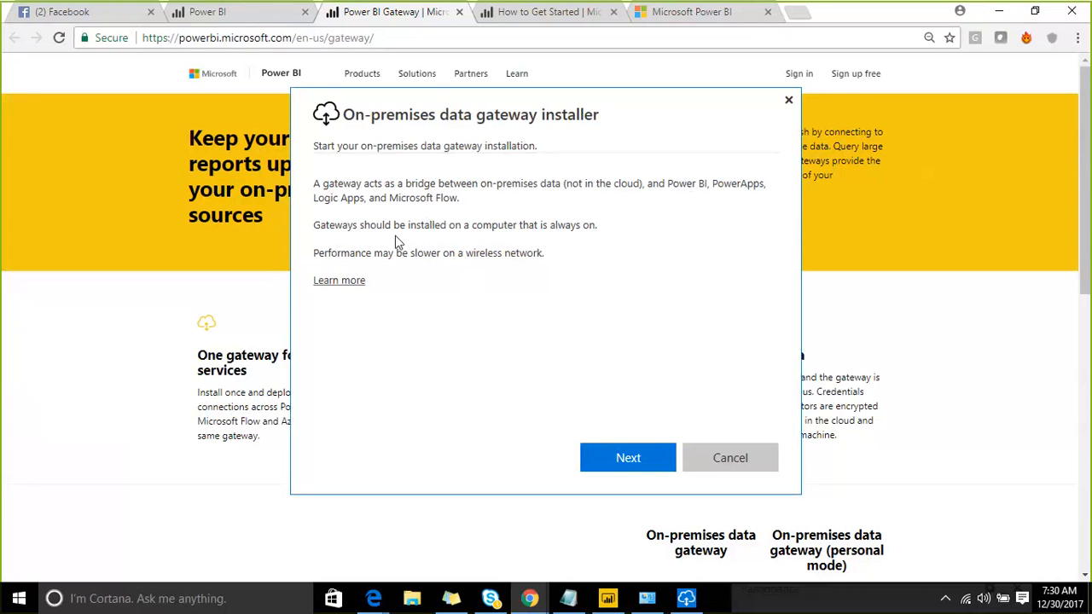
click(614, 456)
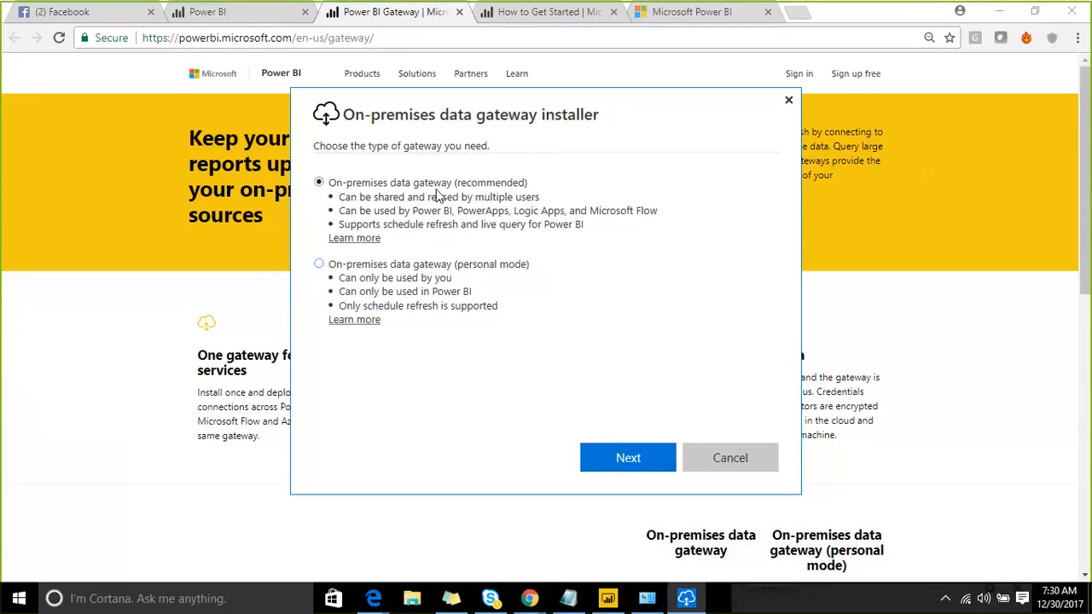
click(614, 456)
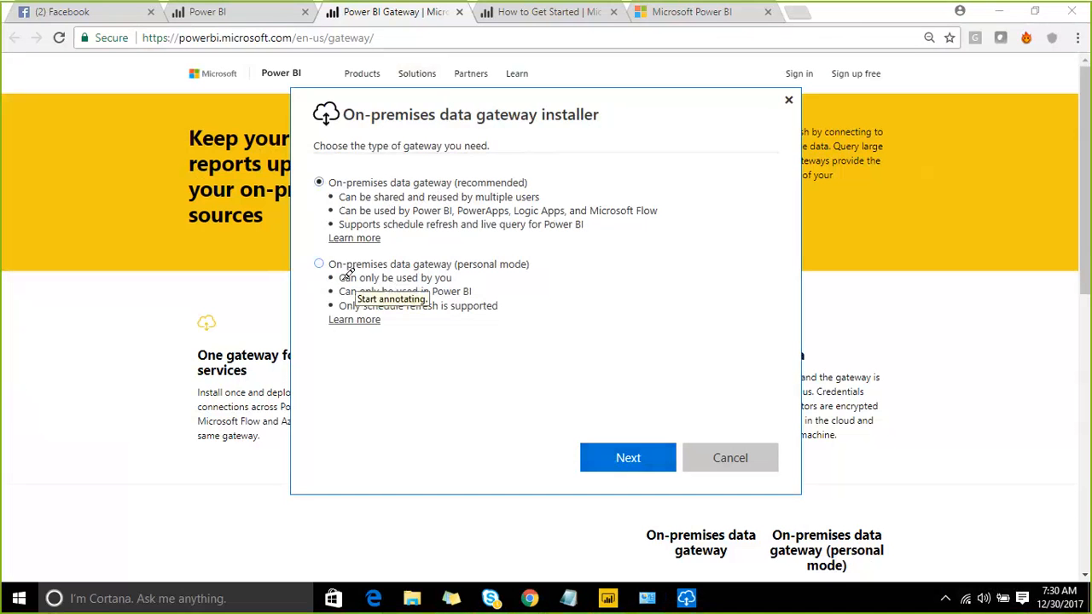
drag(340, 278, 450, 277)
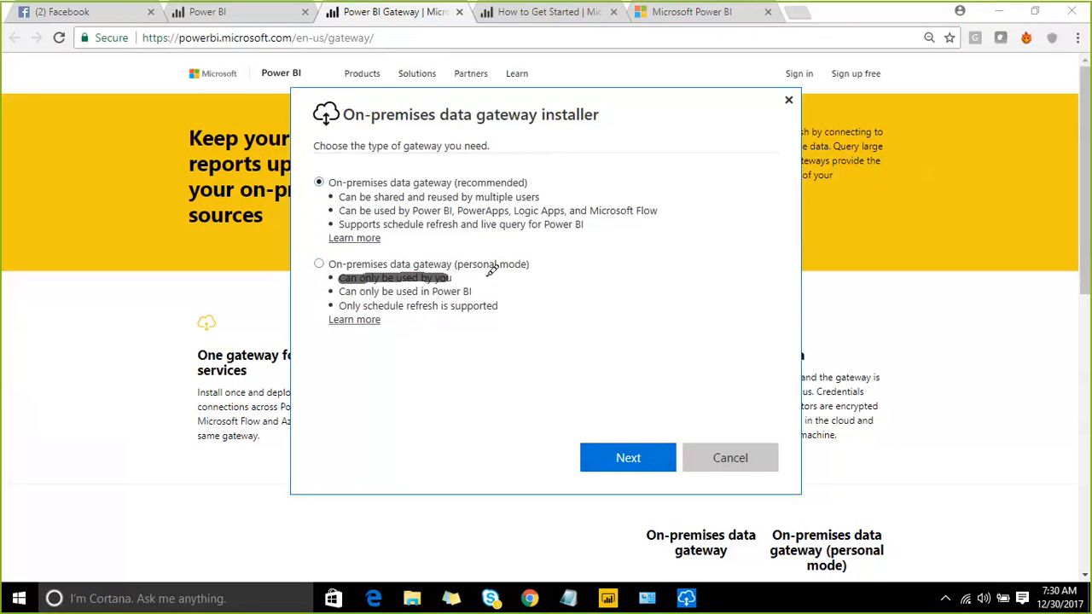
mouse_move(491, 238)
mouse_down()
mouse_move(465, 271)
mouse_move(539, 290)
mouse_move(495, 288)
mouse_move(517, 313)
mouse_up()
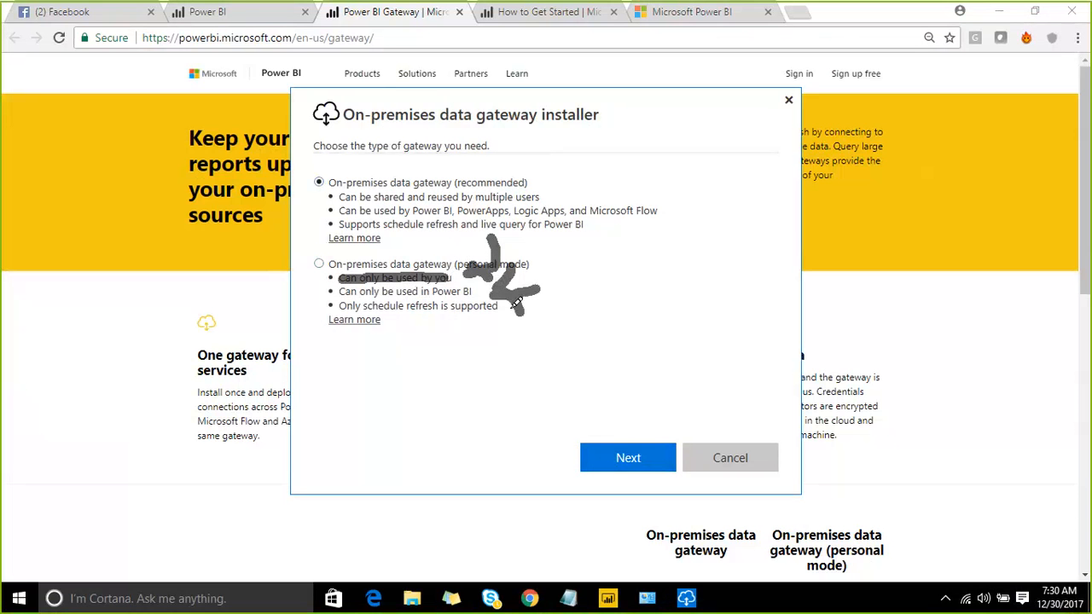
drag(390, 240, 442, 335)
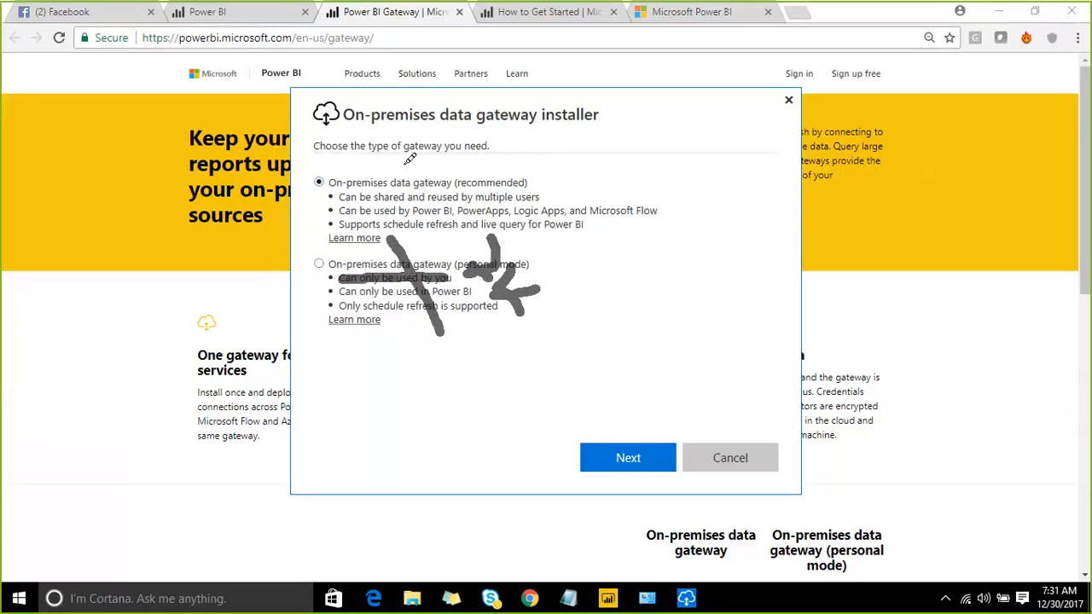
drag(401, 150, 452, 228)
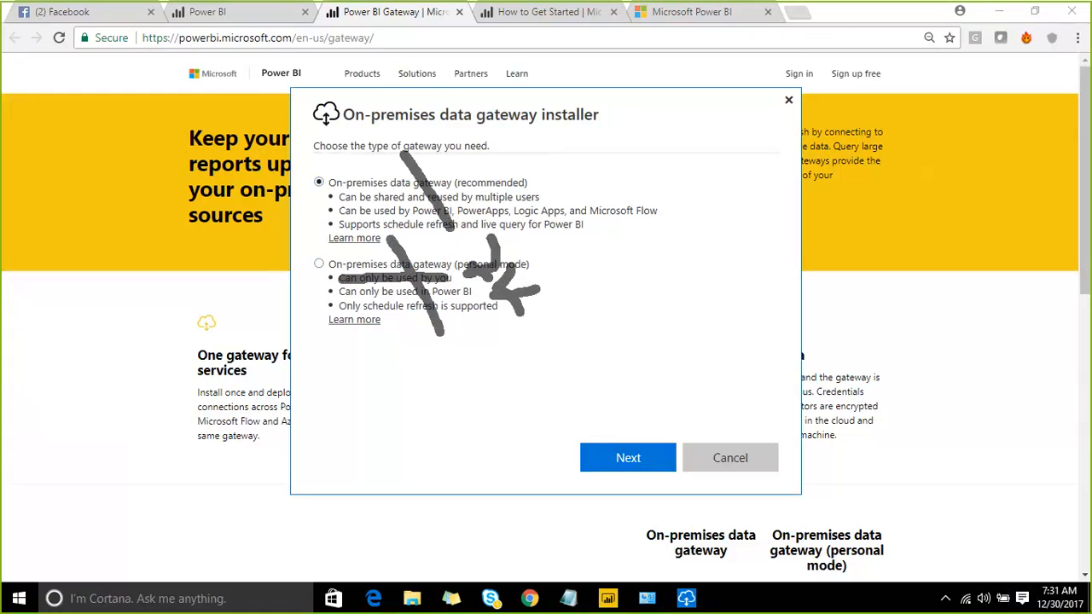
click(850, 22)
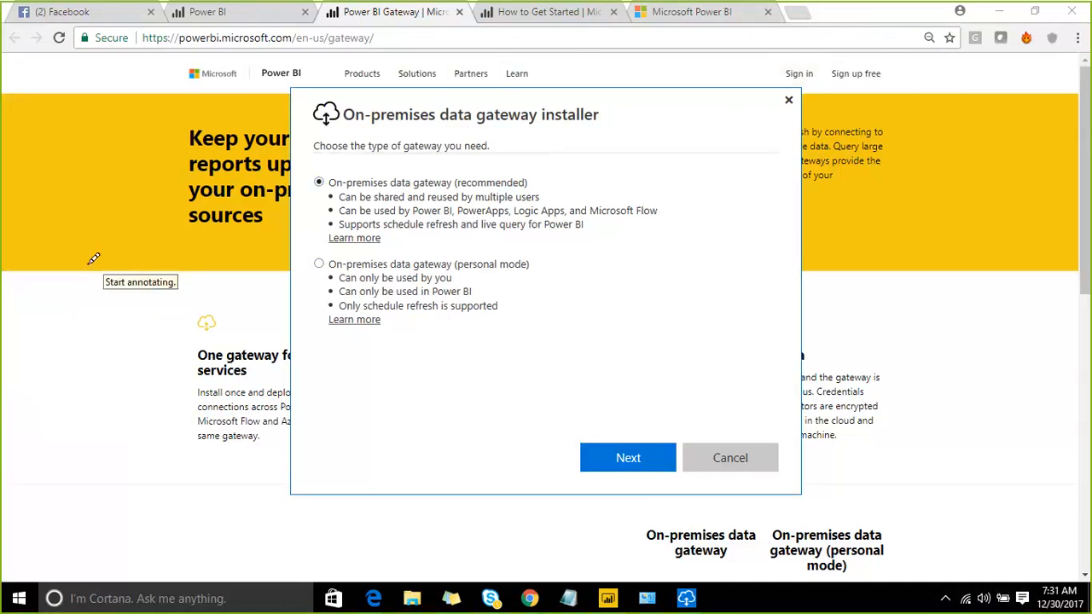
- Sketch a box labelled Source with an arrow and a machine shape inside it
mouse_move(75, 246)
mouse_down()
mouse_move(112, 449)
mouse_move(187, 457)
mouse_move(338, 423)
mouse_move(415, 357)
mouse_move(390, 230)
mouse_move(332, 173)
mouse_move(73, 249)
mouse_up()
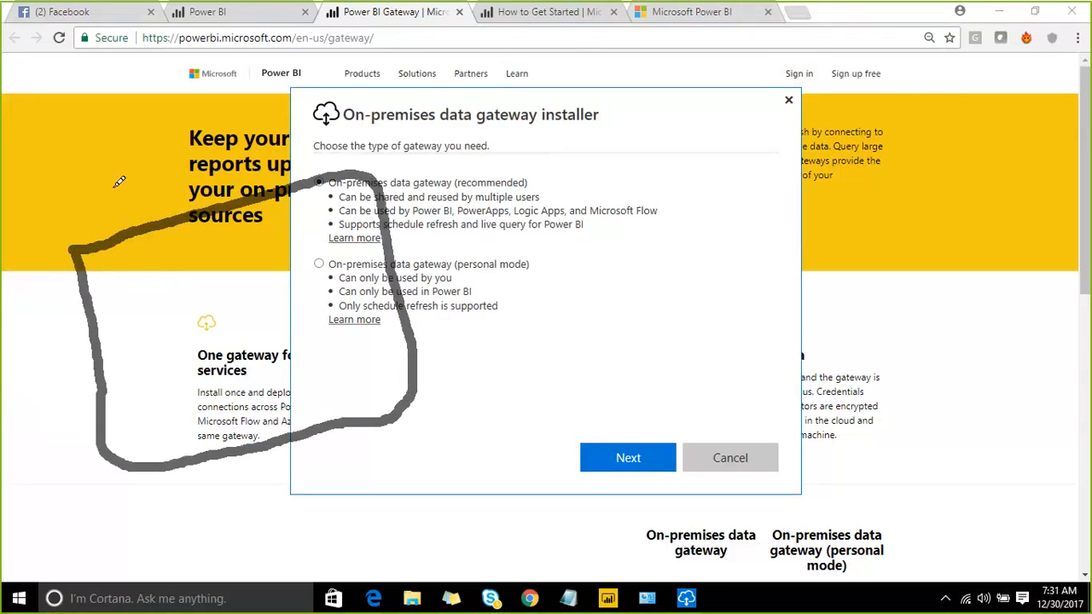
mouse_move(111, 100)
mouse_down()
mouse_move(145, 194)
mouse_move(157, 141)
mouse_up()
drag(211, 87, 178, 181)
mouse_move(232, 107)
mouse_down()
mouse_move(320, 89)
mouse_move(335, 68)
mouse_move(329, 111)
mouse_move(415, 55)
mouse_move(421, 89)
mouse_up()
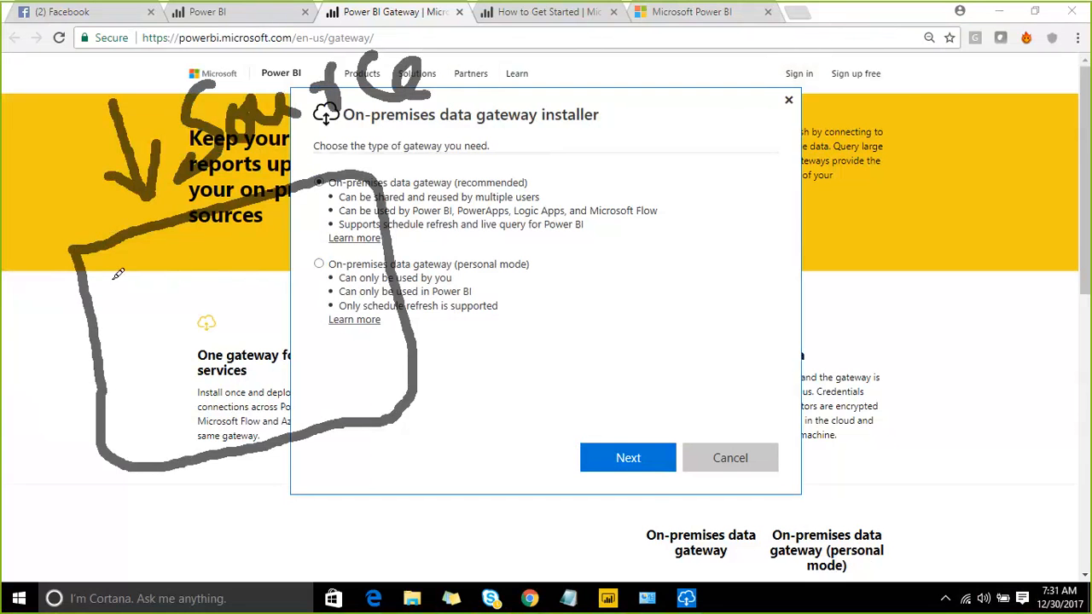
mouse_move(109, 274)
mouse_down()
mouse_move(125, 307)
mouse_move(187, 302)
mouse_move(177, 251)
mouse_move(115, 277)
mouse_move(143, 267)
mouse_move(167, 292)
mouse_up()
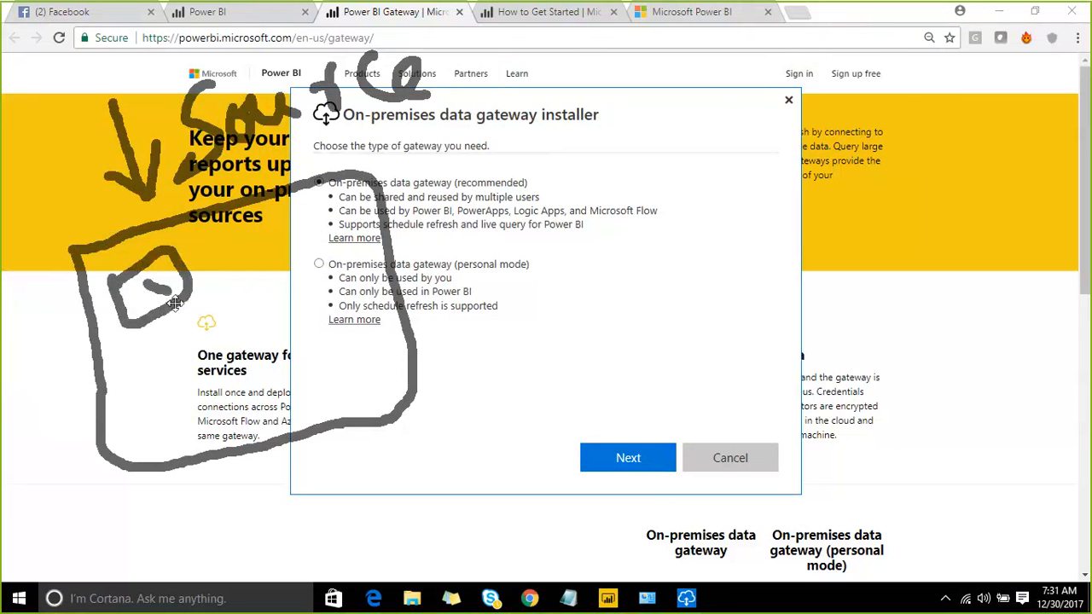
mouse_move(206, 322)
mouse_down()
mouse_move(210, 393)
mouse_move(311, 360)
mouse_move(321, 294)
mouse_move(228, 314)
mouse_move(260, 353)
mouse_up()
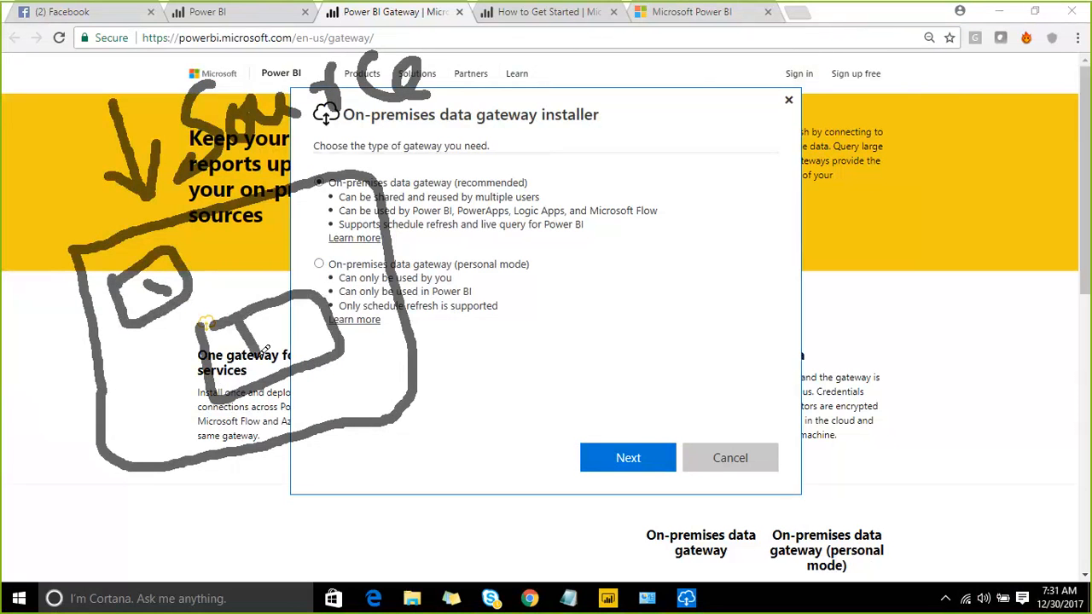
drag(270, 309, 277, 348)
mouse_move(292, 301)
mouse_down()
mouse_move(300, 343)
mouse_move(582, 172)
mouse_move(587, 213)
mouse_up()
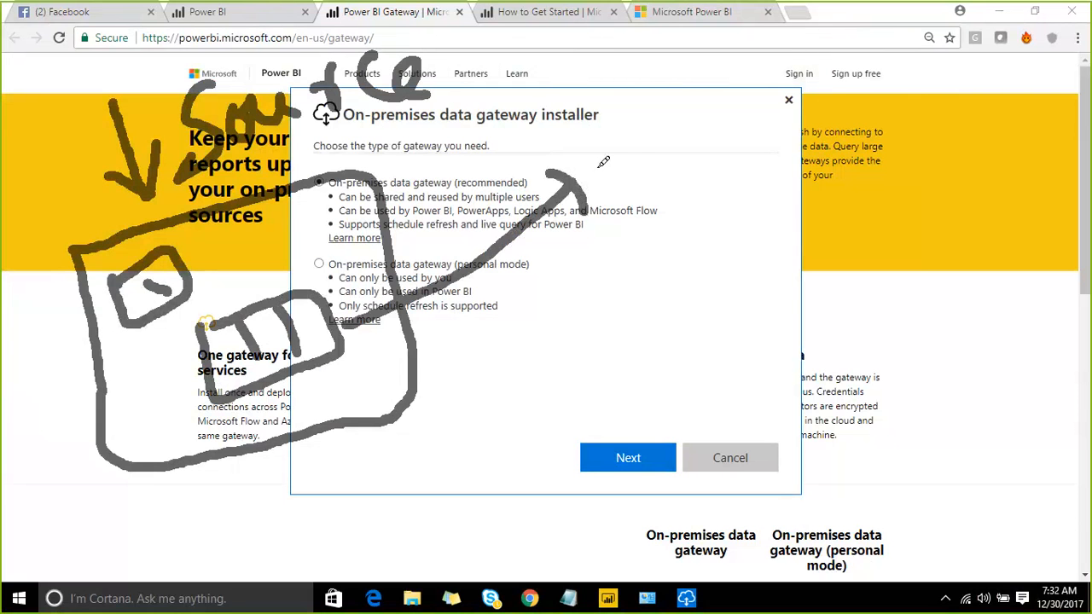
- Draw a cloud at the top right and link it back to the Source box
mouse_move(598, 167)
mouse_down()
mouse_move(820, 47)
mouse_move(644, 126)
mouse_up()
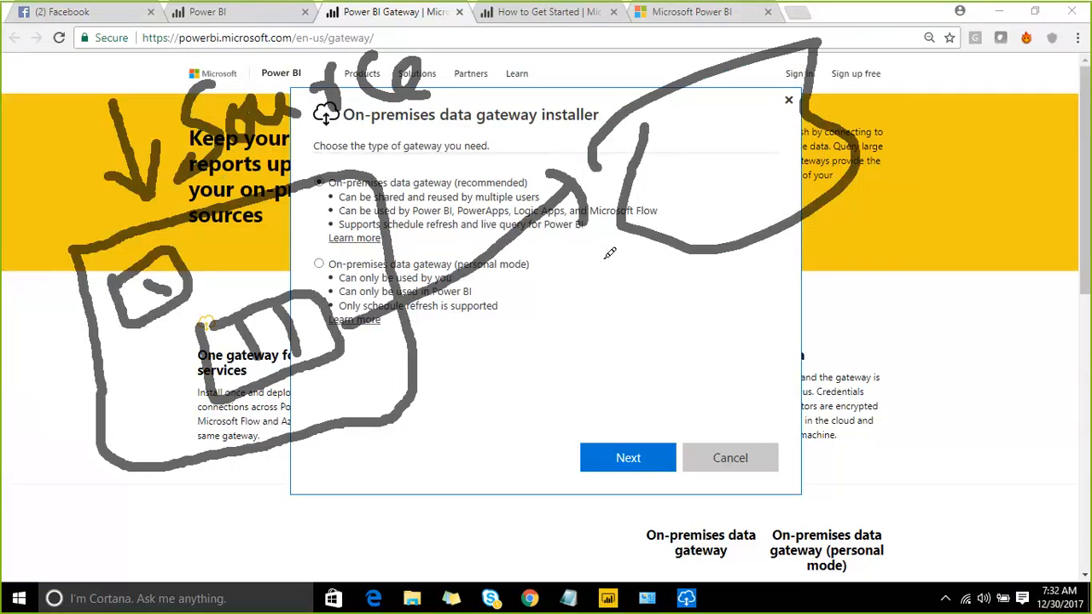
mouse_move(358, 372)
mouse_down()
mouse_move(365, 394)
mouse_move(396, 380)
mouse_move(410, 354)
mouse_move(360, 375)
mouse_up()
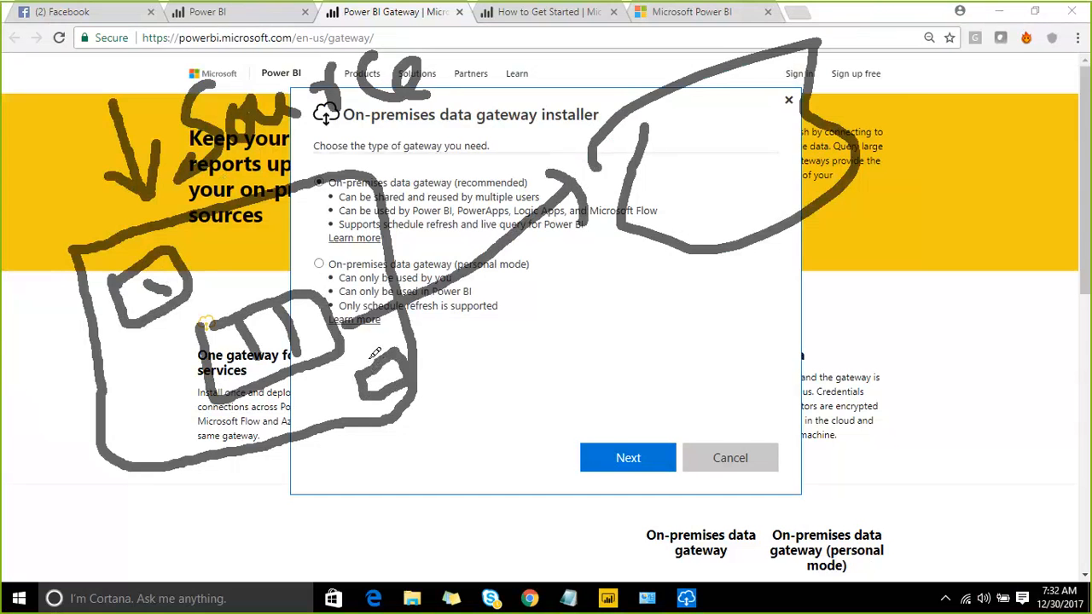
mouse_move(376, 319)
mouse_down()
mouse_move(356, 352)
mouse_move(379, 329)
mouse_up()
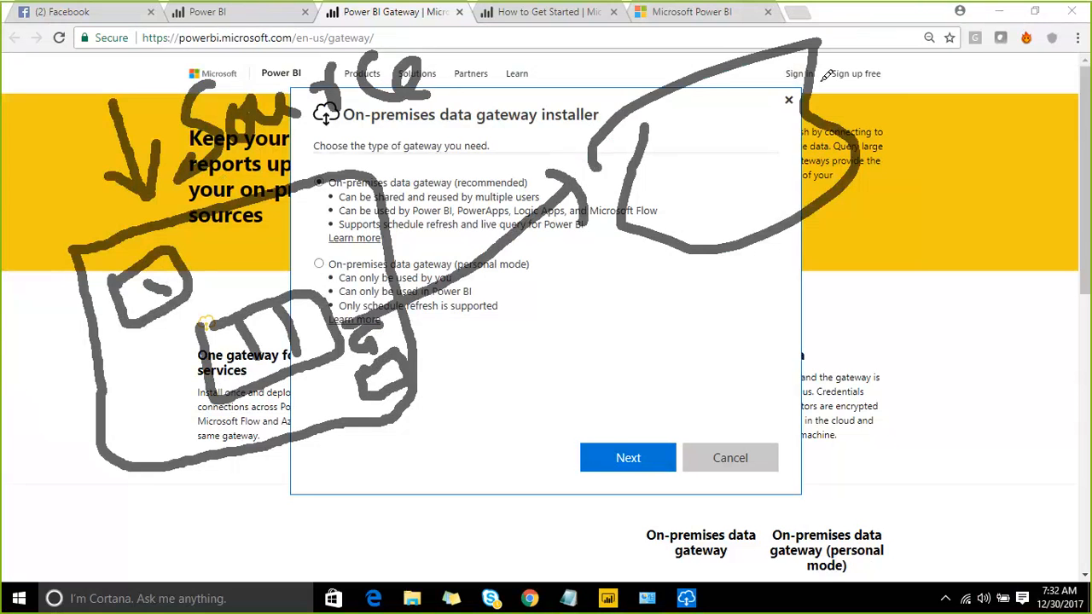
mouse_move(351, 308)
mouse_down()
mouse_move(279, 252)
mouse_move(202, 247)
mouse_up()
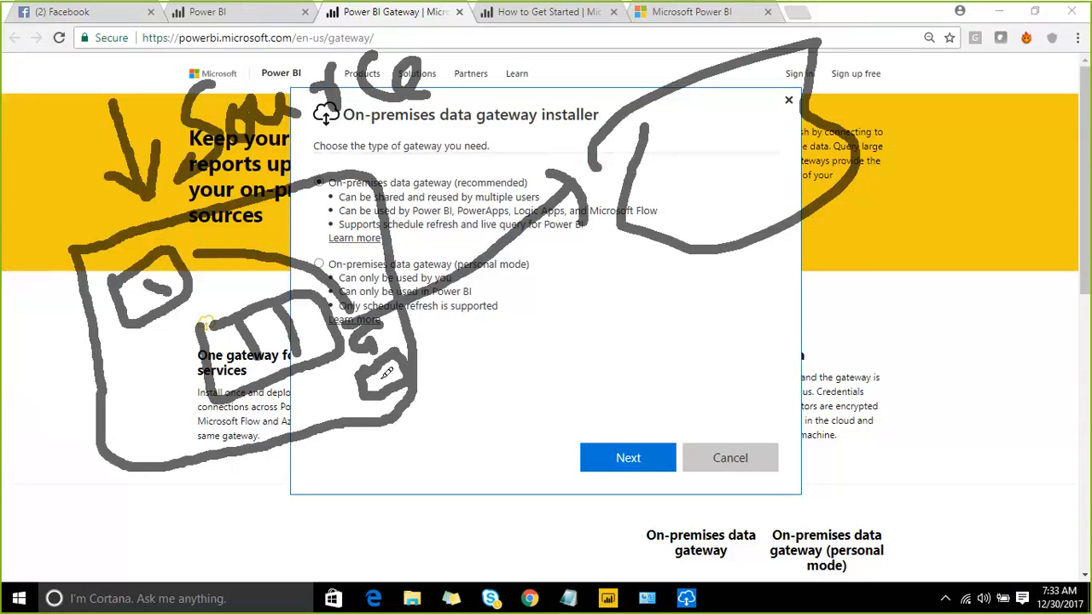
- Extend the sketch with an arrow, an upward line and several user marks beside the Source drawing
mouse_move(397, 368)
mouse_down()
mouse_move(417, 418)
mouse_move(450, 375)
mouse_move(469, 391)
mouse_move(478, 375)
mouse_up()
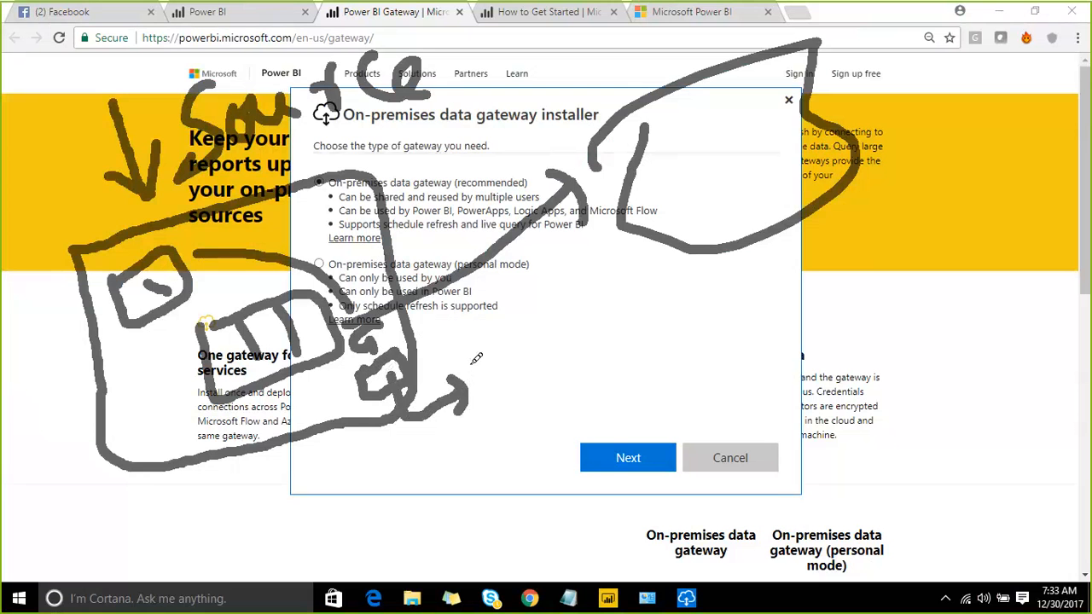
drag(468, 369, 498, 180)
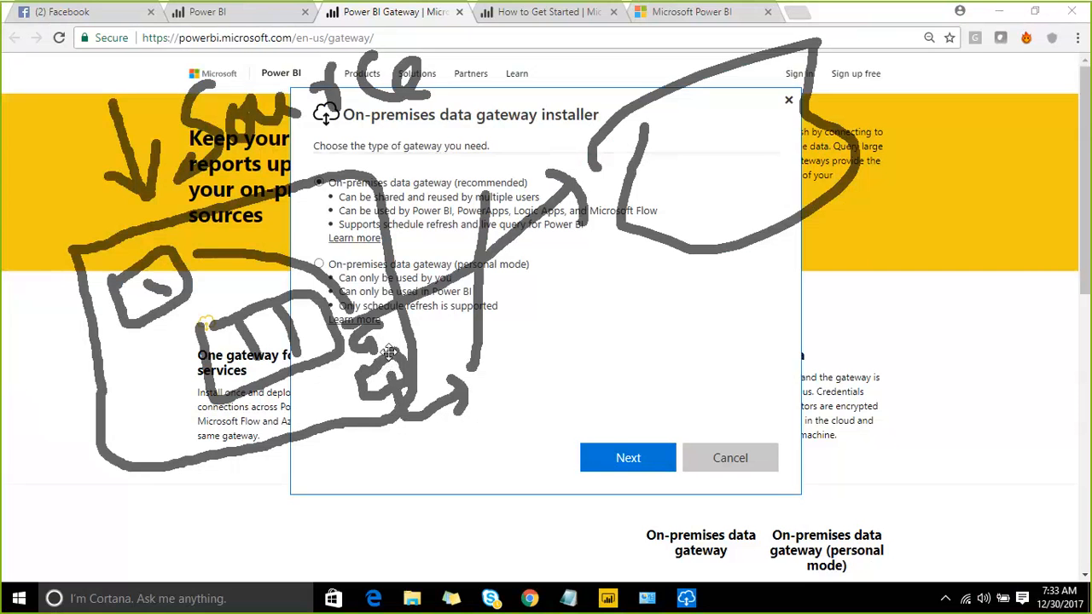
drag(488, 365, 511, 363)
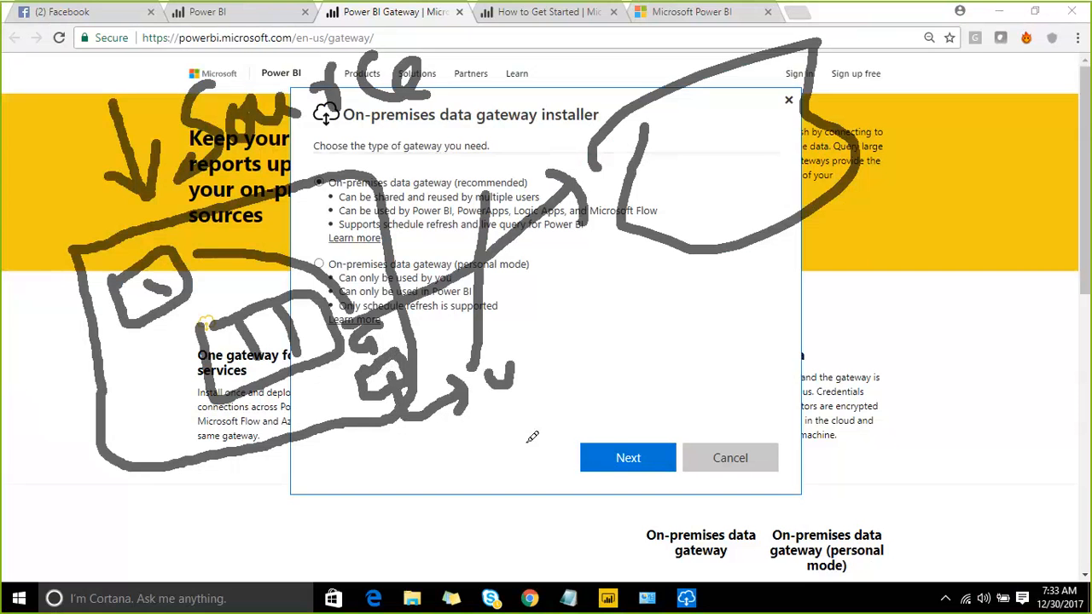
mouse_move(515, 435)
mouse_down()
mouse_move(551, 446)
mouse_move(546, 435)
mouse_up()
drag(526, 479, 562, 482)
drag(409, 424, 509, 443)
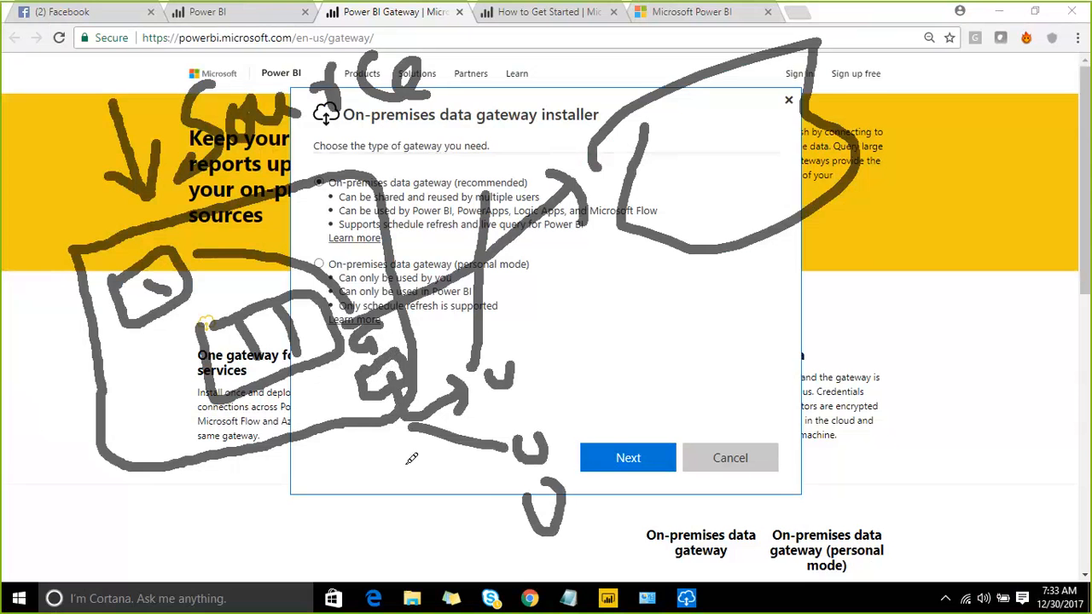
drag(411, 450, 503, 515)
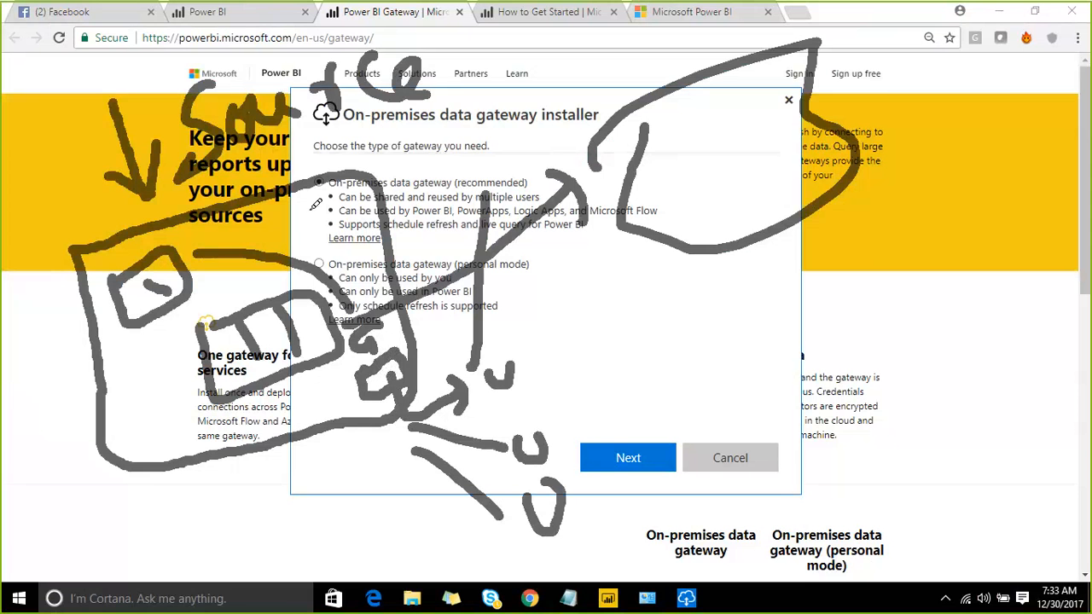
mouse_move(315, 204)
mouse_down()
mouse_move(508, 124)
mouse_move(537, 245)
mouse_move(392, 260)
mouse_move(311, 202)
mouse_up()
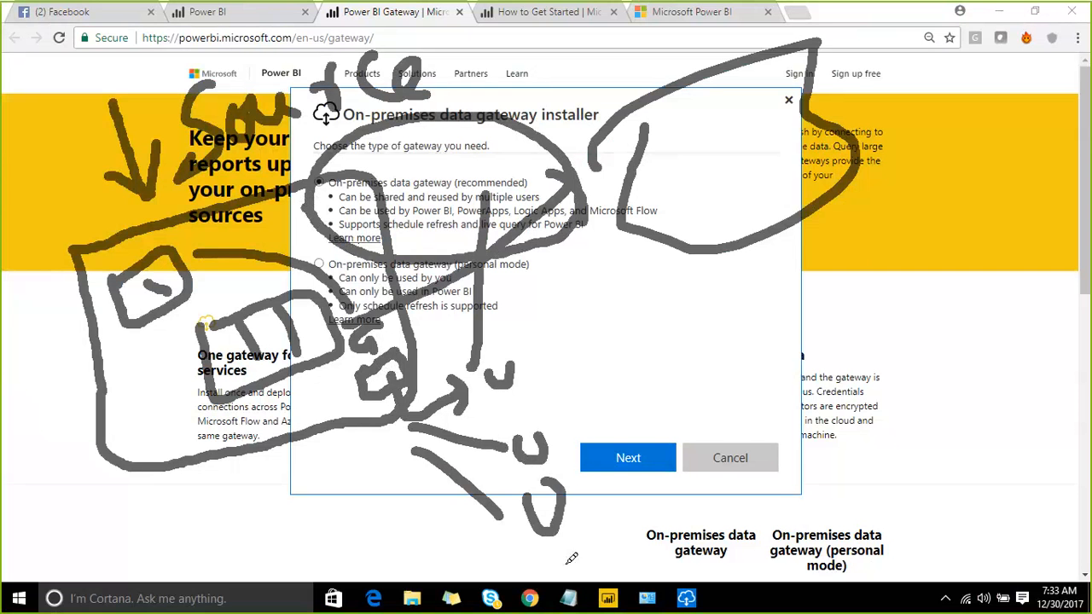
drag(563, 553, 594, 542)
- Draw lines linking the users across the sketch and up toward the cloud
mouse_move(536, 362)
mouse_down()
mouse_move(537, 348)
mouse_move(481, 336)
mouse_move(300, 374)
mouse_up()
drag(560, 441, 208, 412)
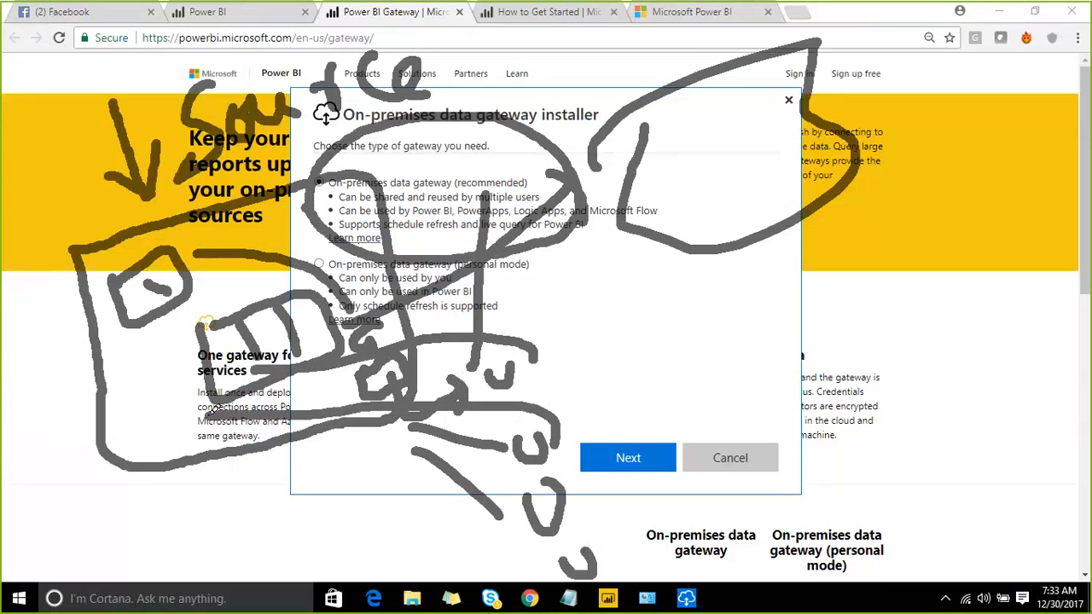
mouse_move(544, 505)
mouse_down()
mouse_move(454, 424)
mouse_move(191, 333)
mouse_up()
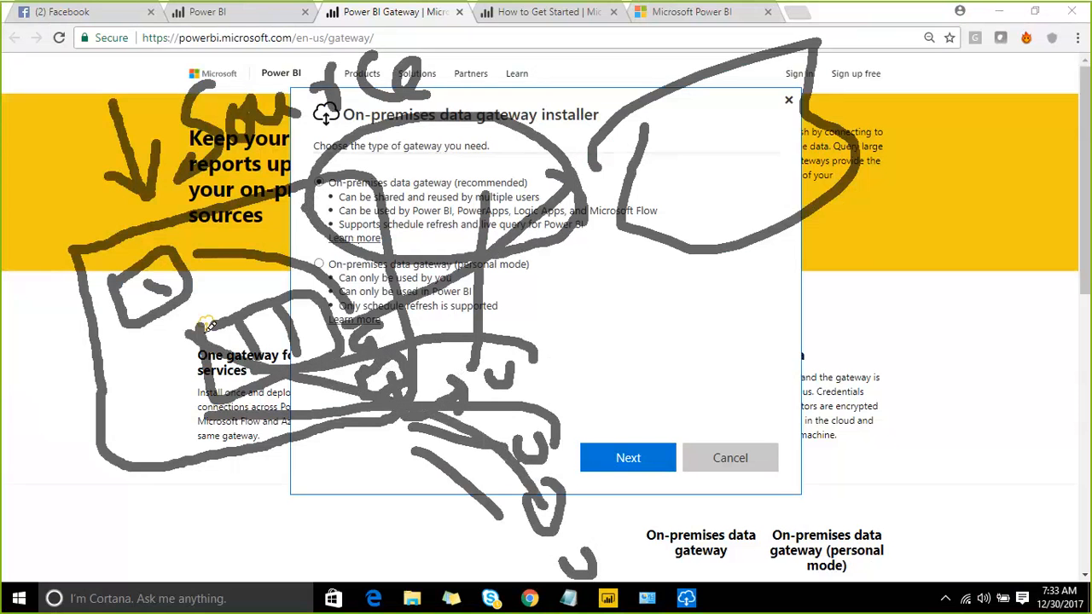
mouse_move(571, 533)
mouse_down()
mouse_move(380, 291)
mouse_move(244, 238)
mouse_up()
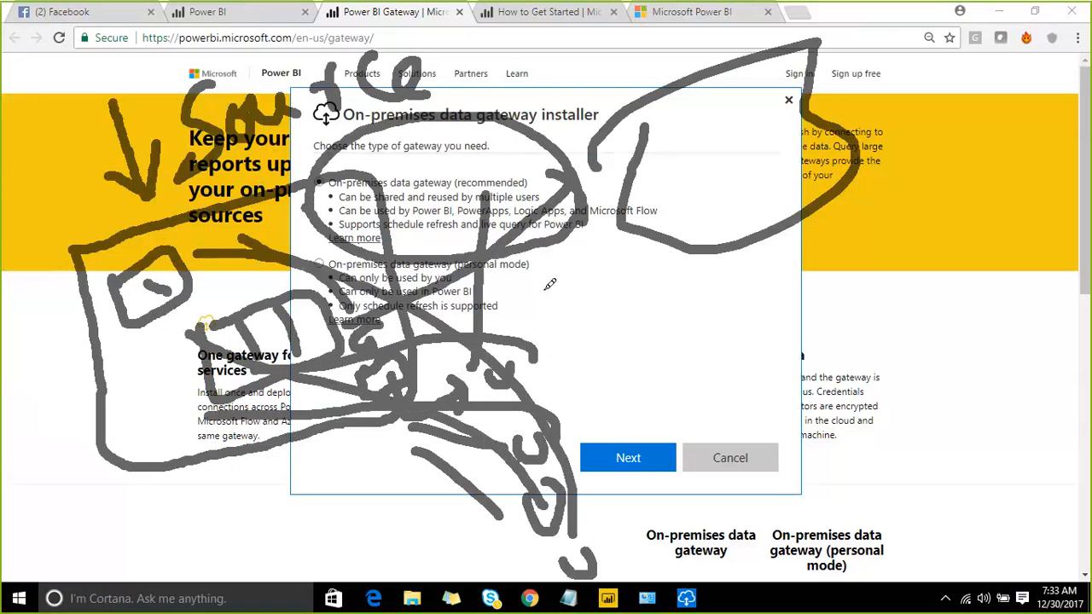
drag(414, 222, 550, 124)
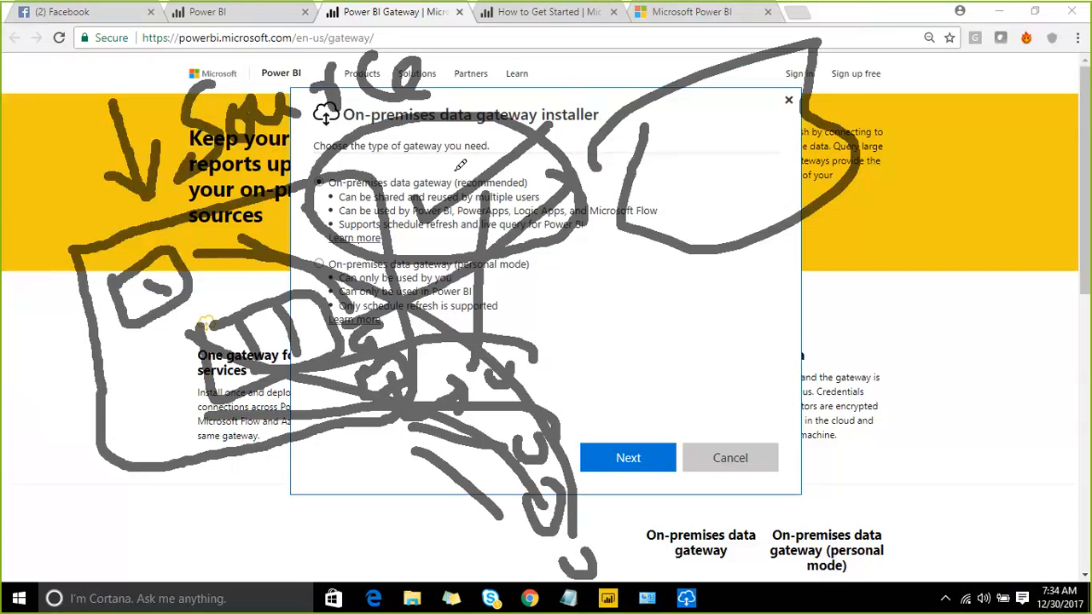
drag(456, 177, 547, 117)
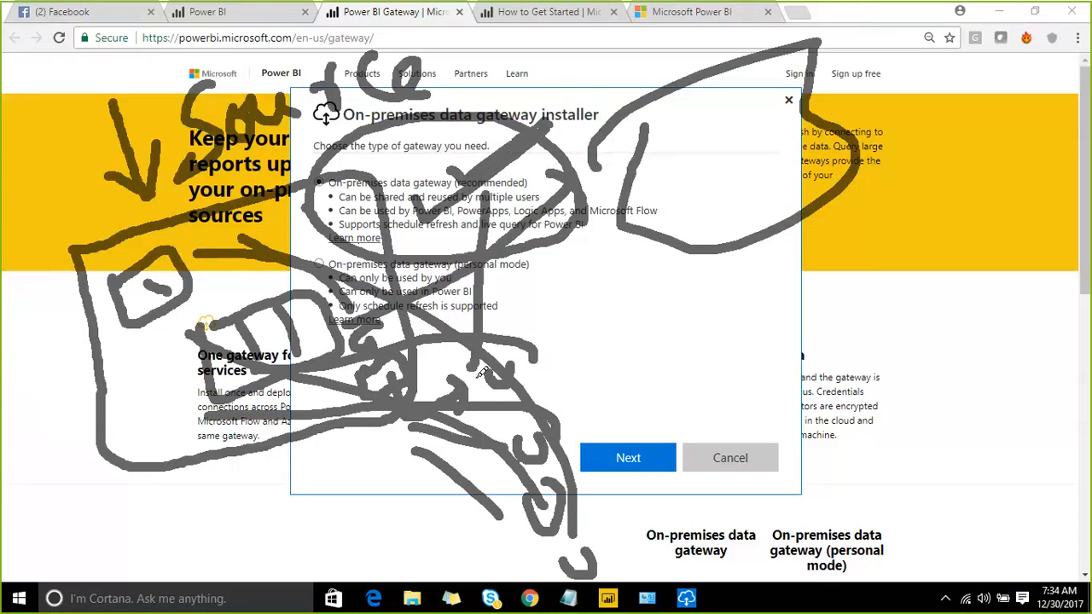
drag(585, 417, 183, 394)
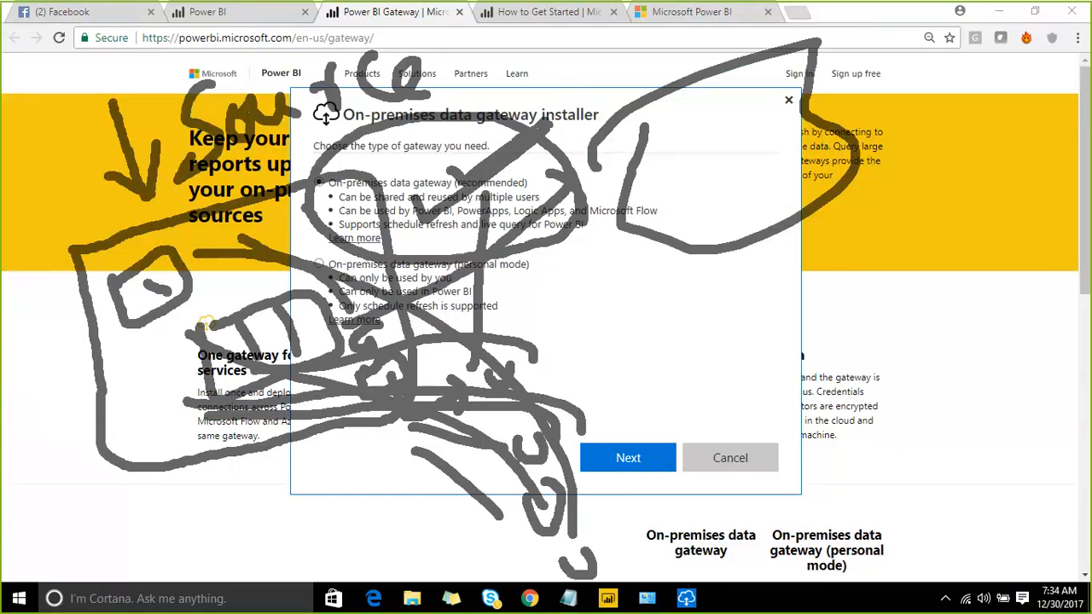
- Clear the annotations and continue with the recommended gateway type past the reminder page
click(838, 21)
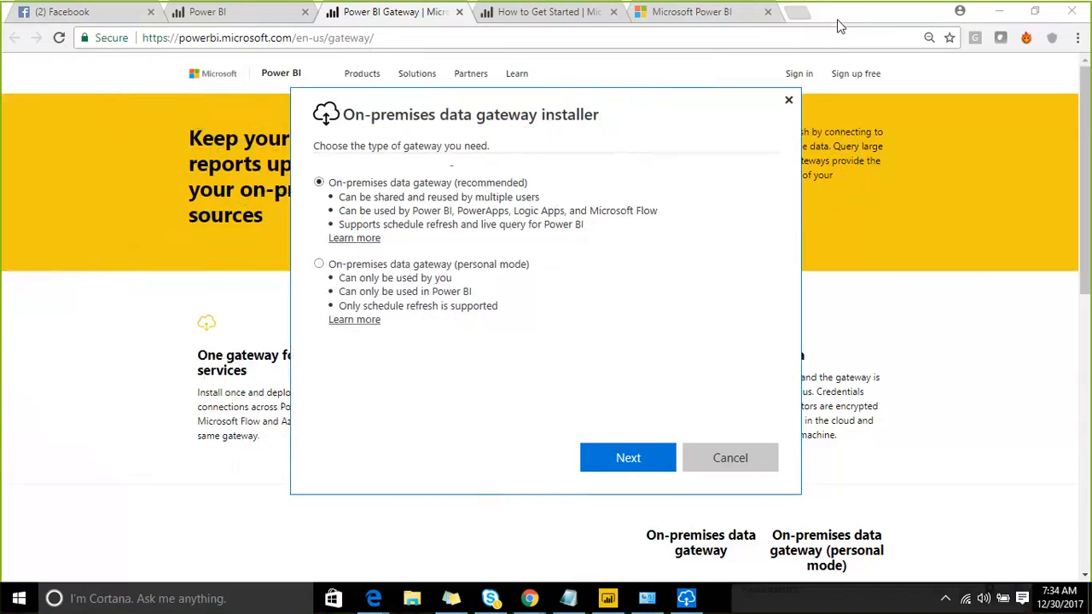
click(641, 459)
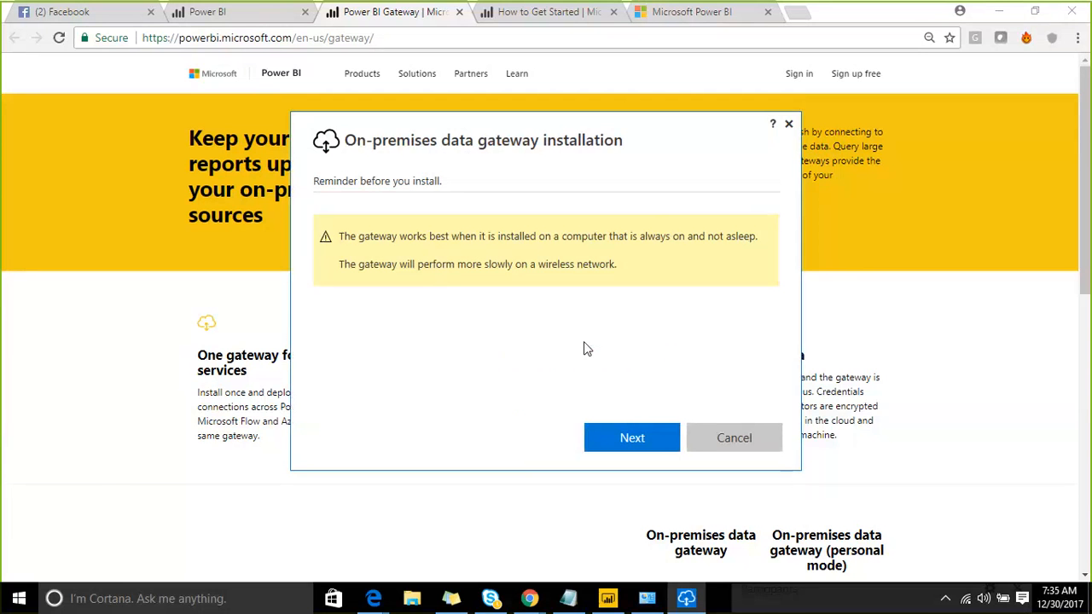
click(604, 452)
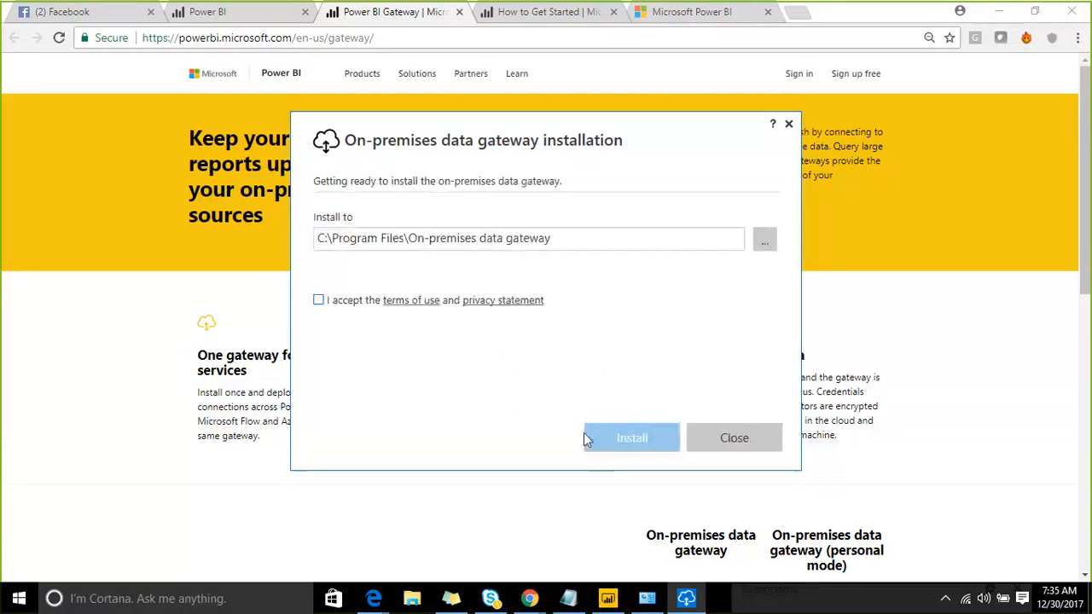
- Accept the terms of use and privacy statement and install the gateway
click(320, 301)
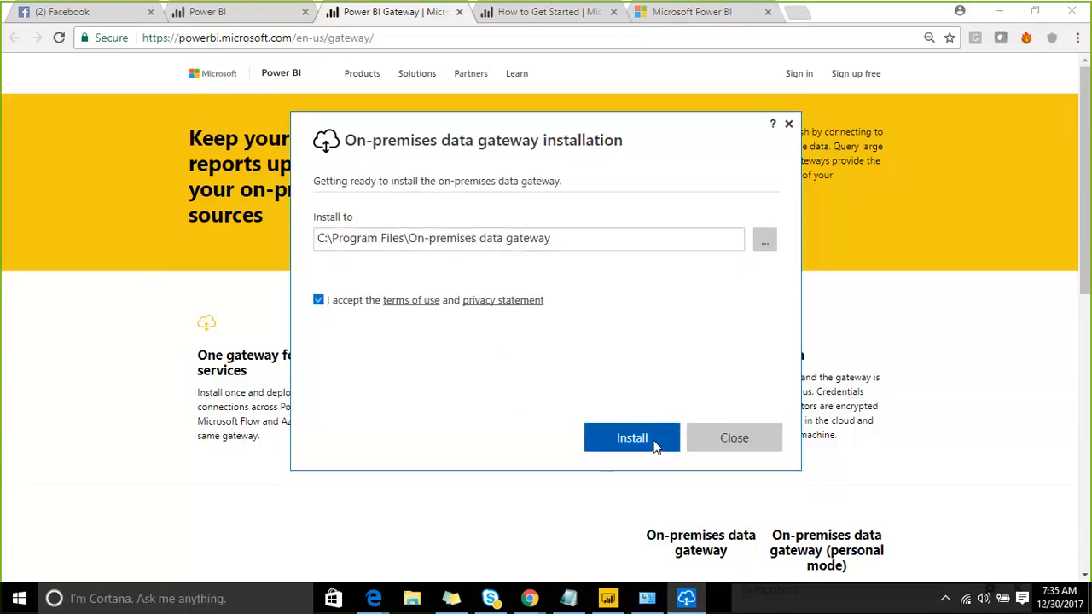
click(654, 444)
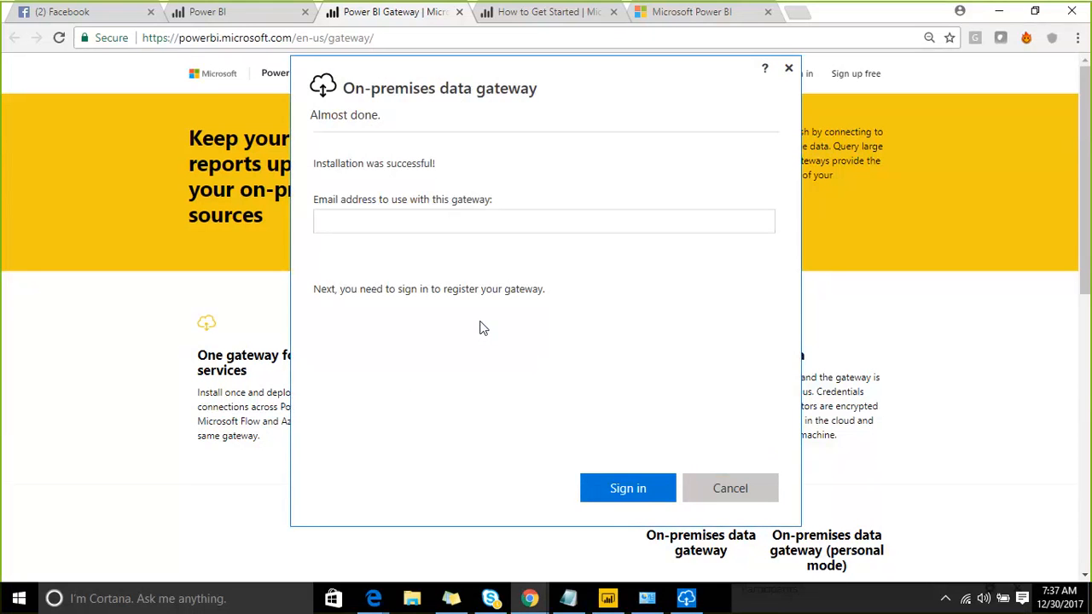
- Enter the account e-mail address for gateway registration and start signing in
click(406, 220)
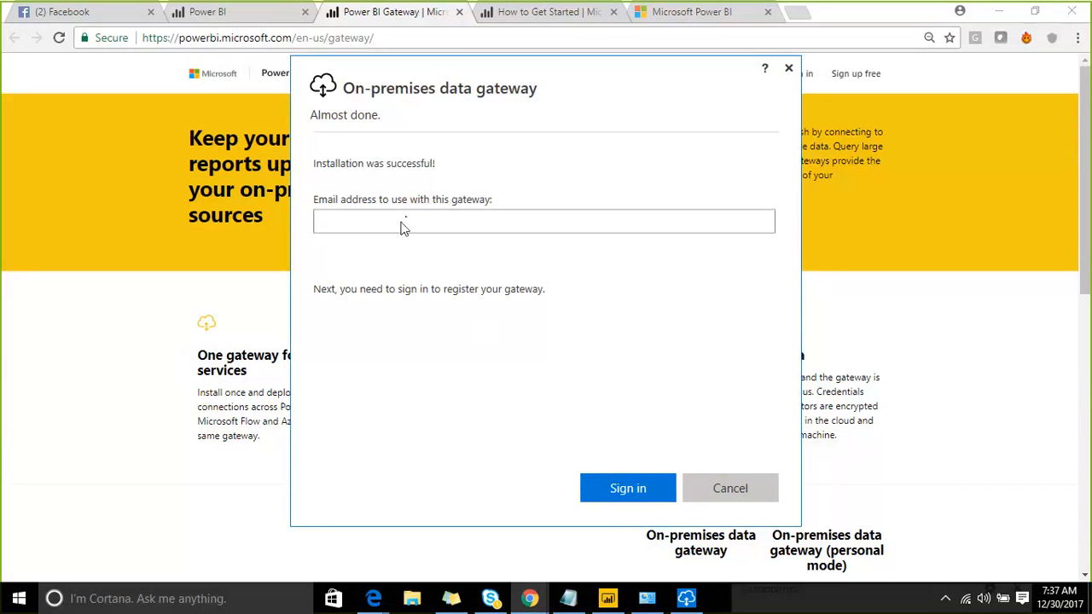
click(399, 228)
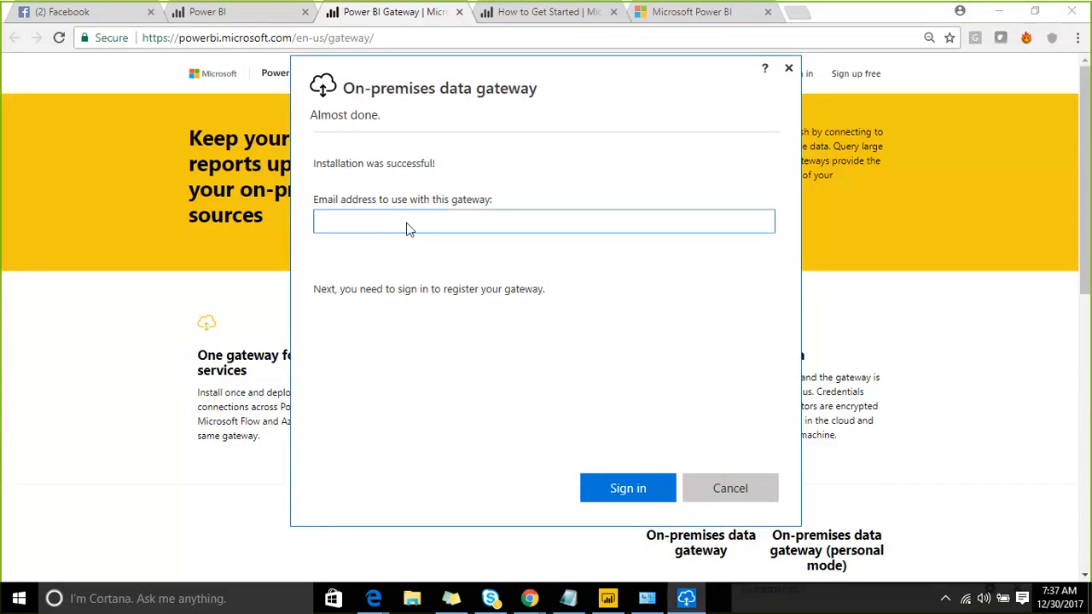
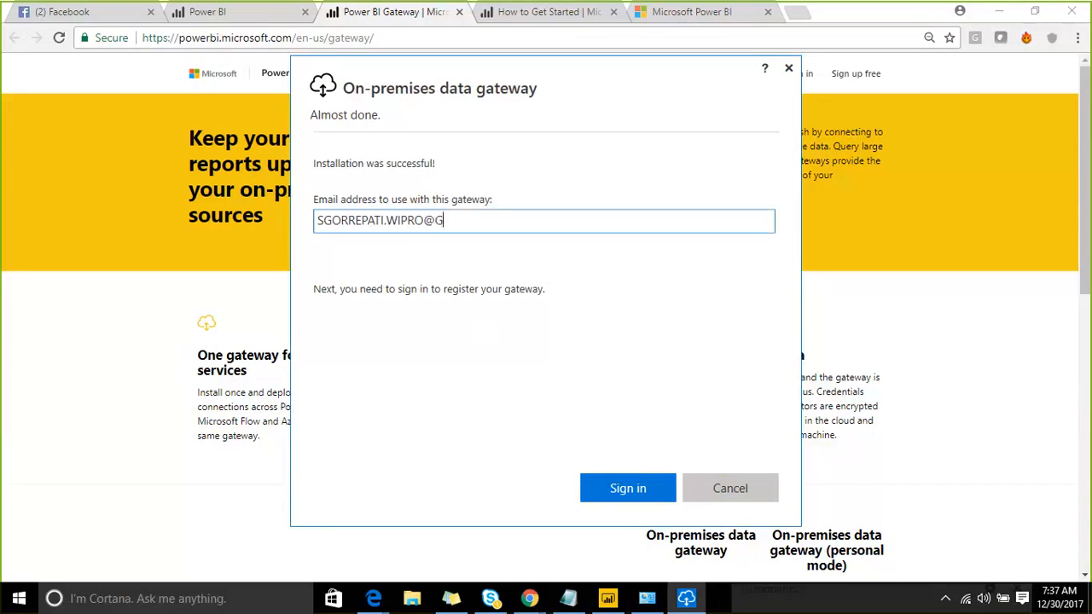
click(623, 487)
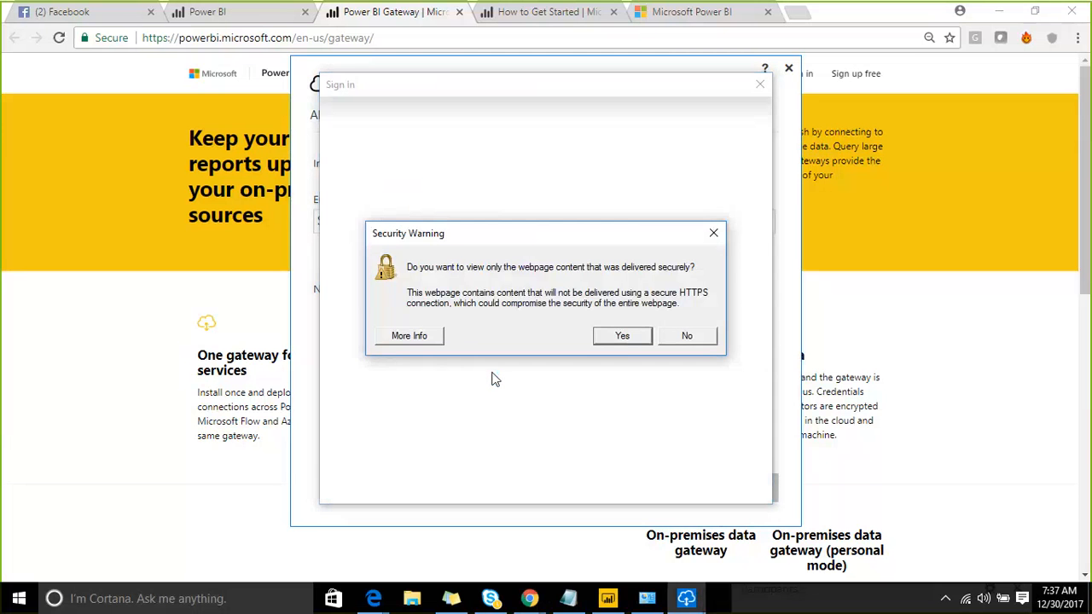
- Accept the security warning and submit the account user name and password
click(622, 336)
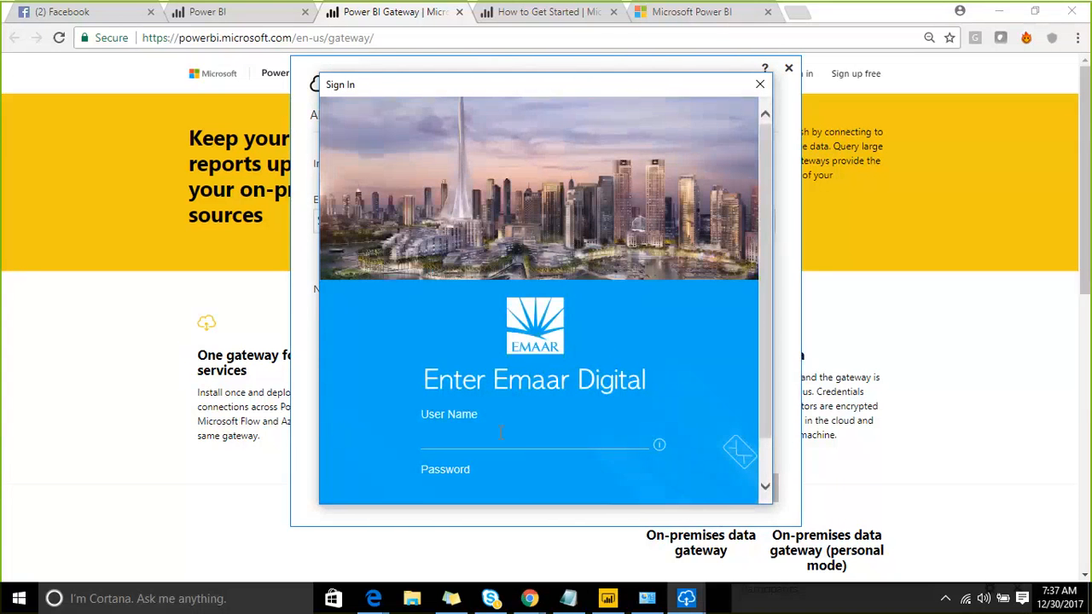
click(500, 434)
key(BackSpace)
key(BackSpace)
key(BackSpace)
key(BackSpace)
key(BackSpace)
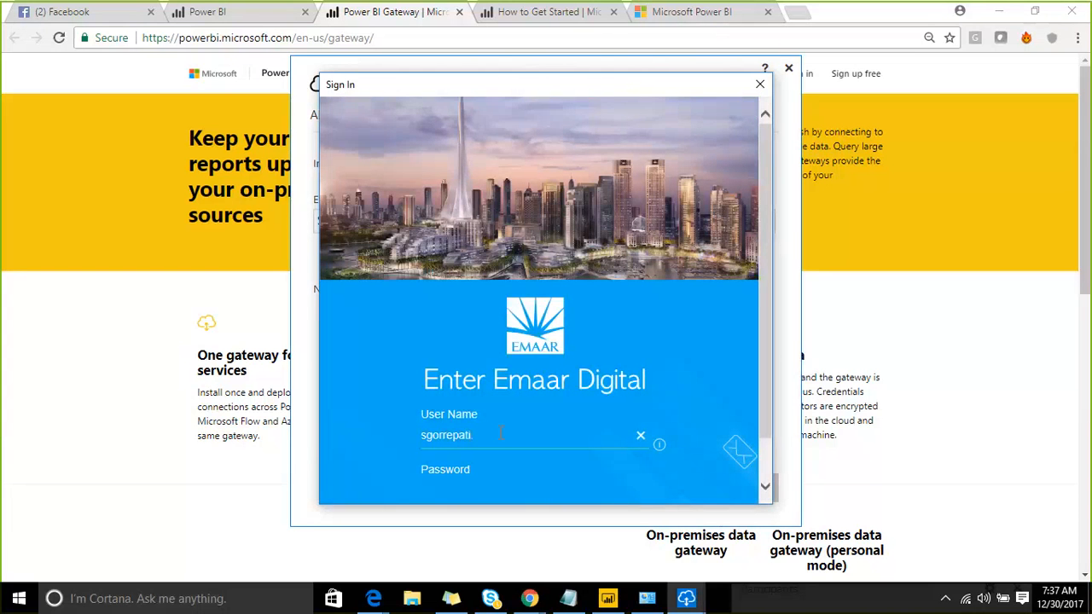
key(Tab)
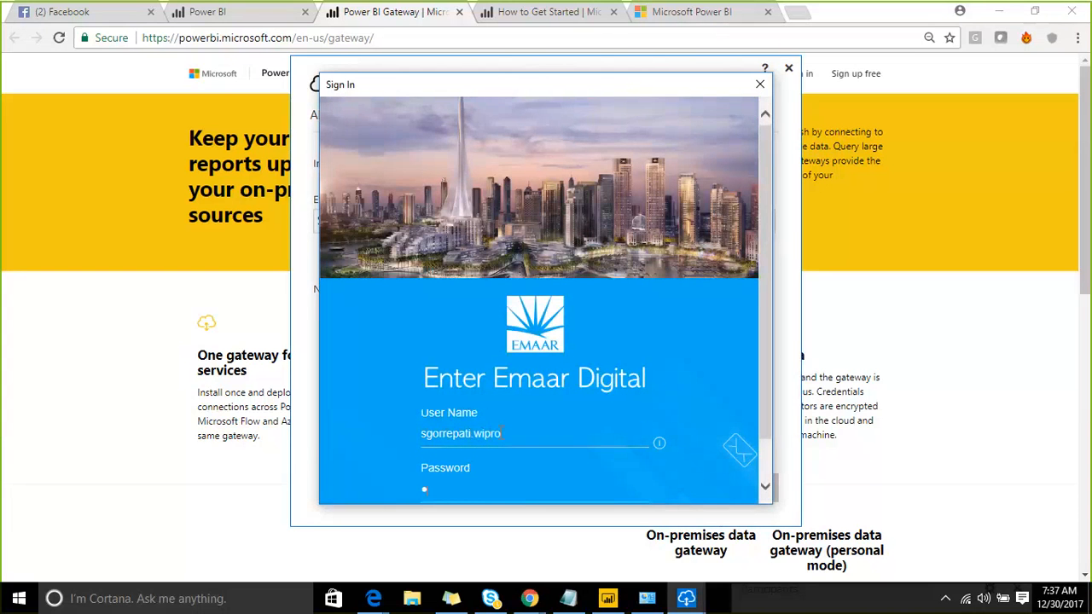
scroll(573, 310, down, 3)
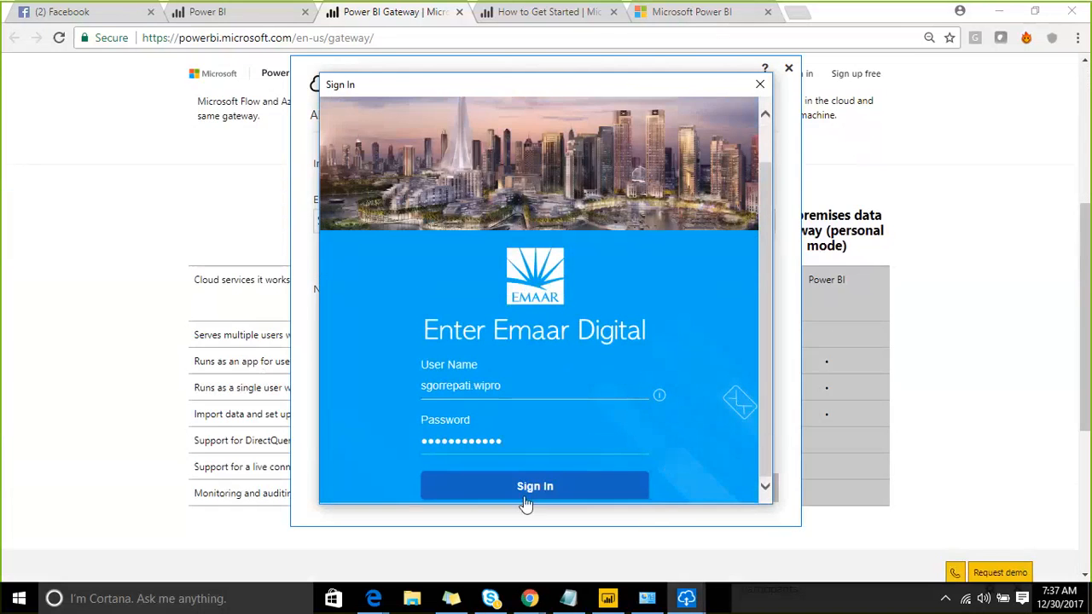
click(525, 501)
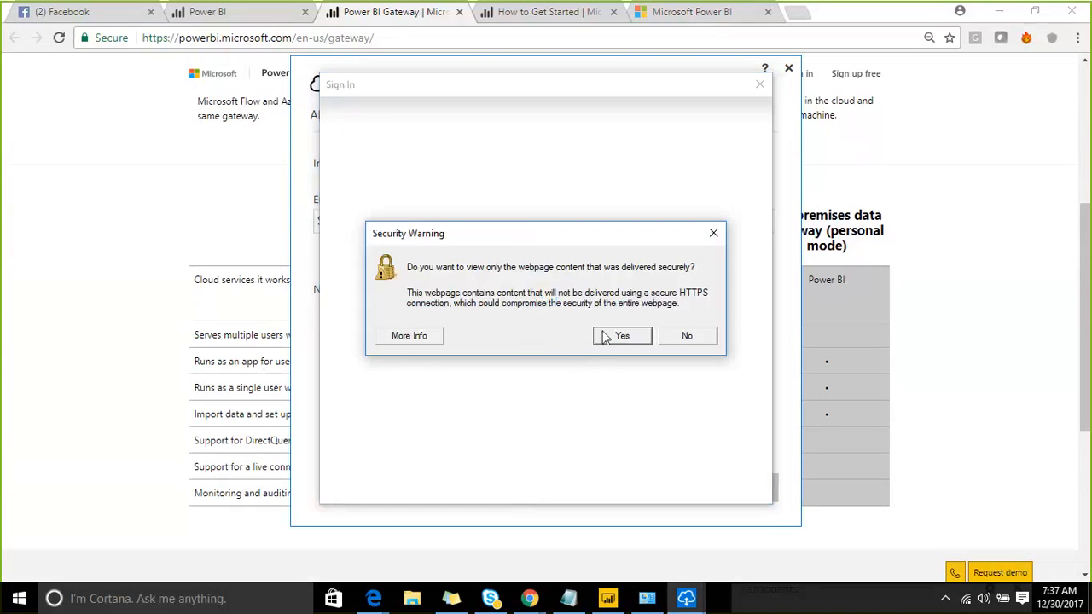
- After the sign-in error, re-enter the password and resubmit the credentials
click(605, 336)
scroll(478, 307, down, 1)
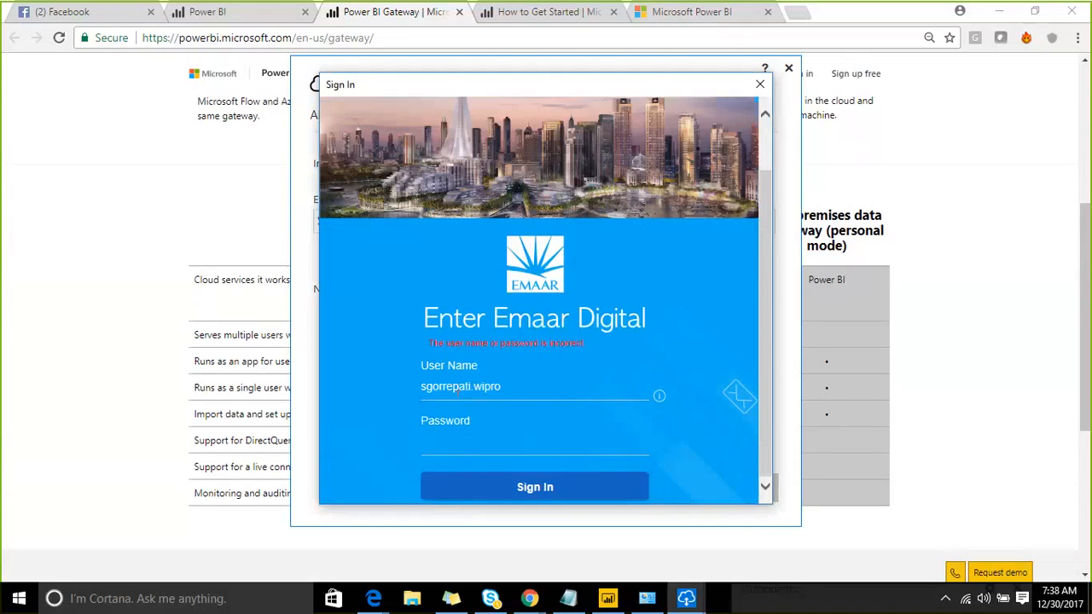
click(739, 17)
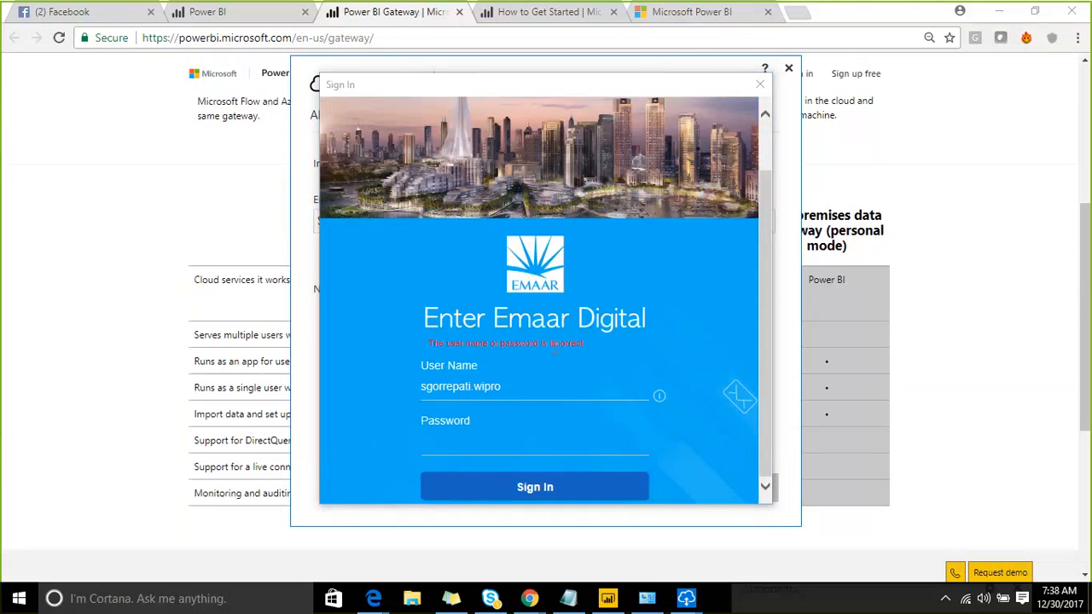
click(480, 423)
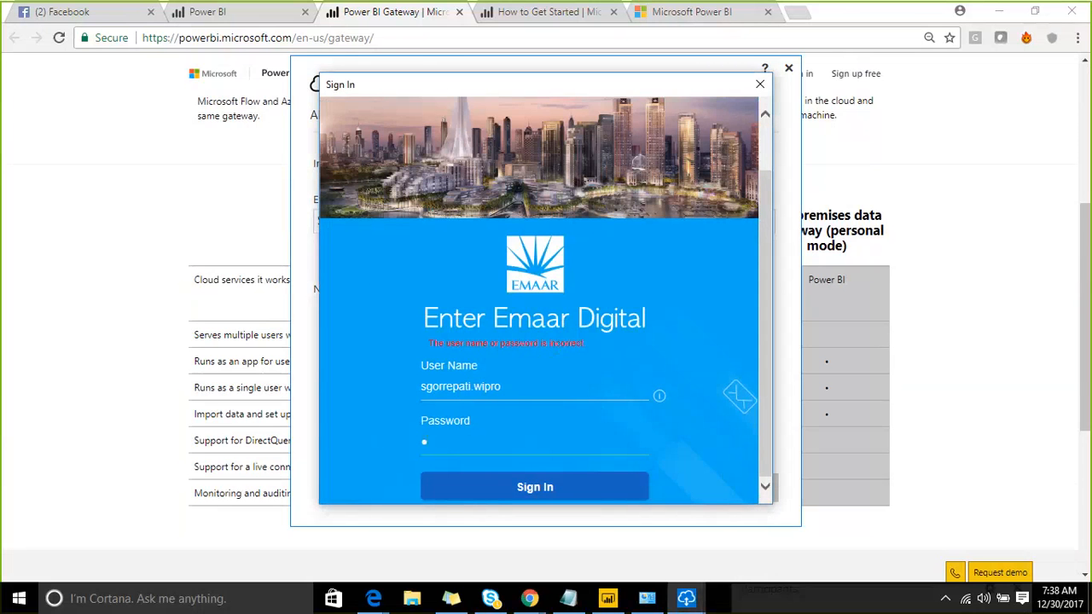
text(•••••••••••)
click(524, 491)
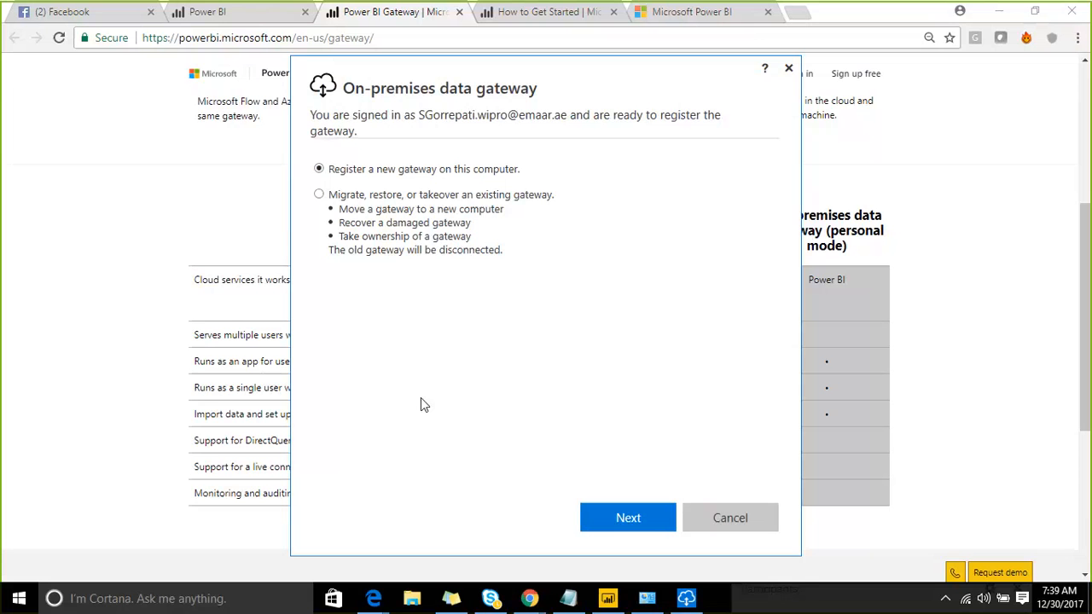
- Continue with registering a new gateway on this computer
click(605, 517)
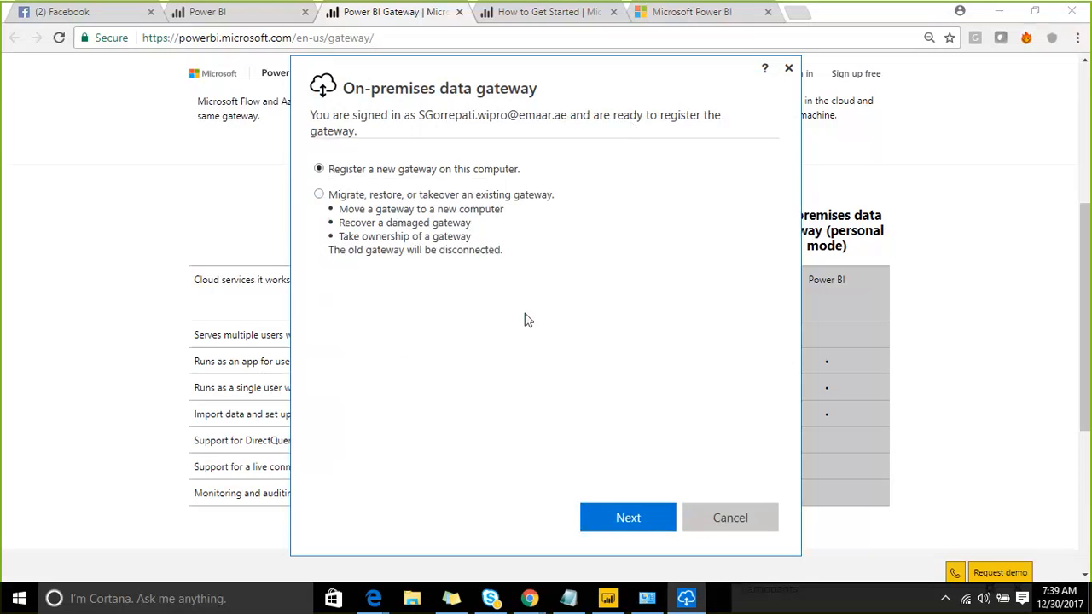
- Register a new gateway named Gateway_Test with a confirmed recovery key
click(604, 508)
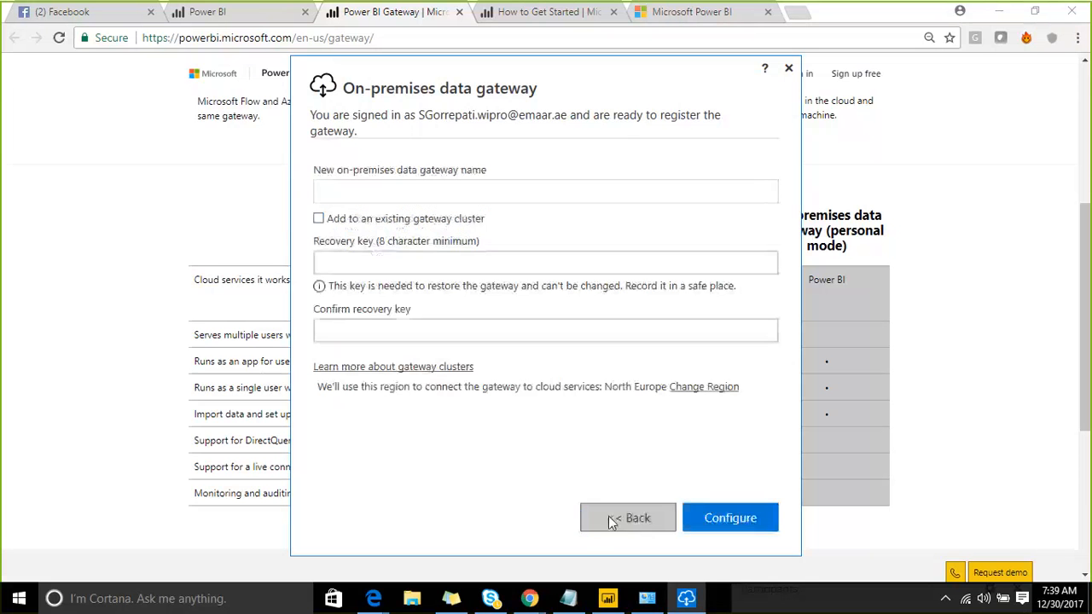
click(401, 198)
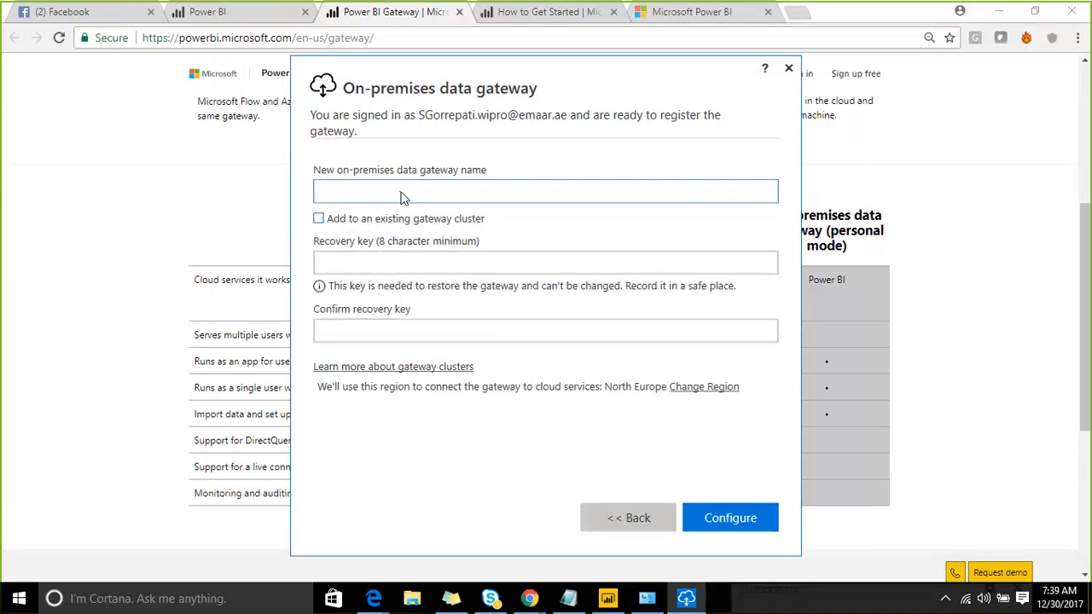
text(Gateway_Test)
click(381, 262)
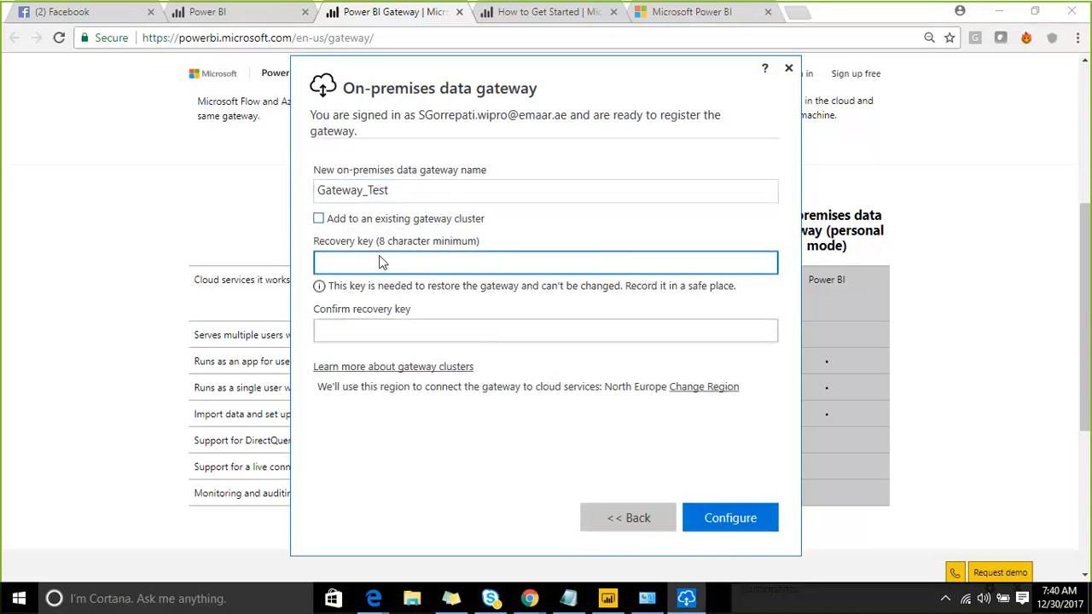
text(********)
key(Tab)
text(********)
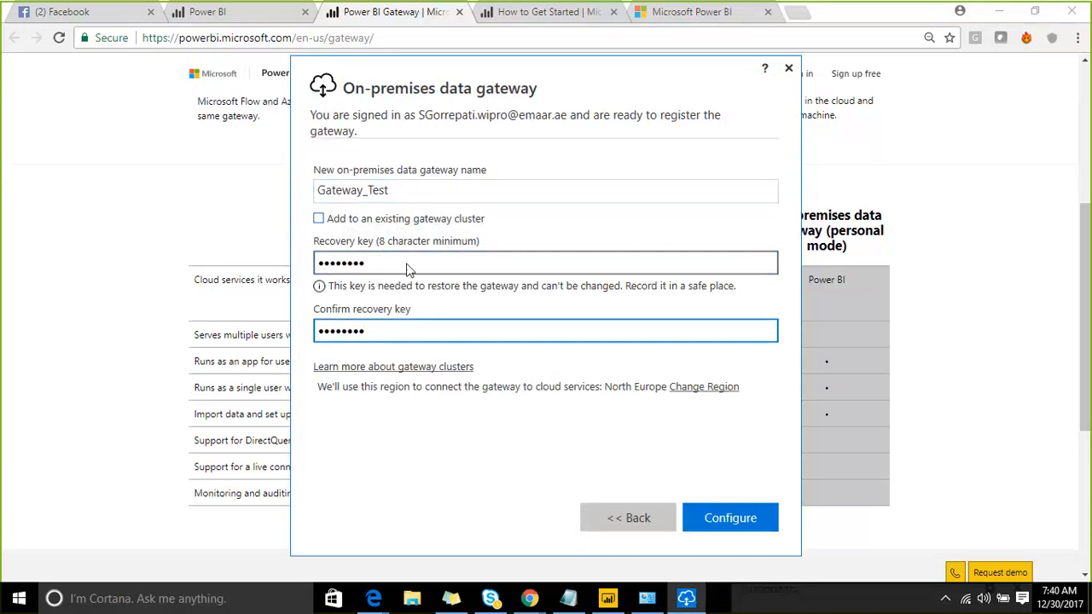
click(717, 519)
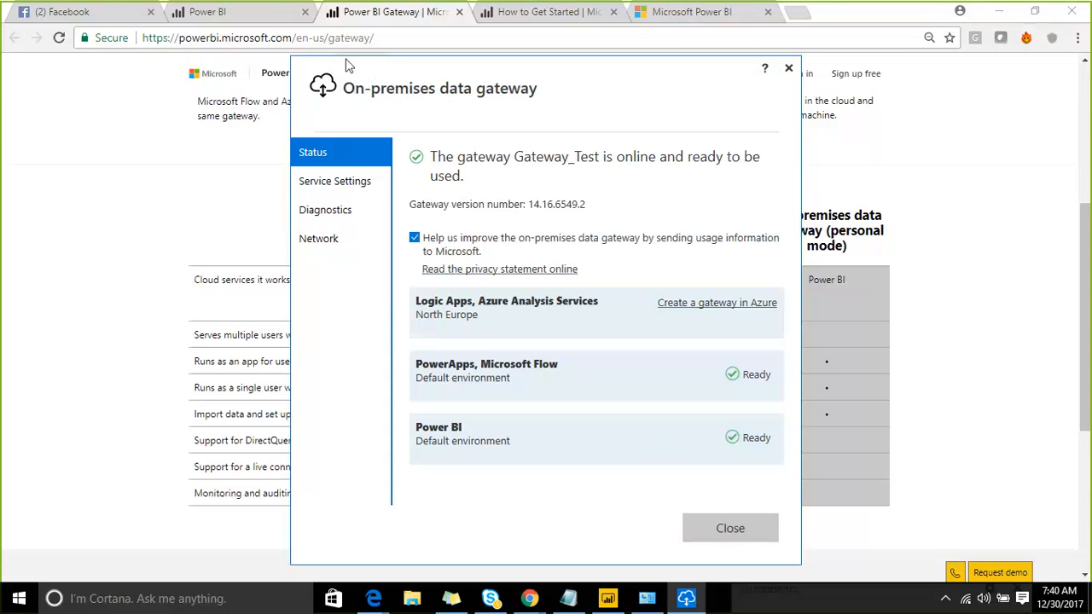
- Review the gateway's Service Settings, Diagnostics and Network pages, then close the installer
drag(348, 65, 217, 33)
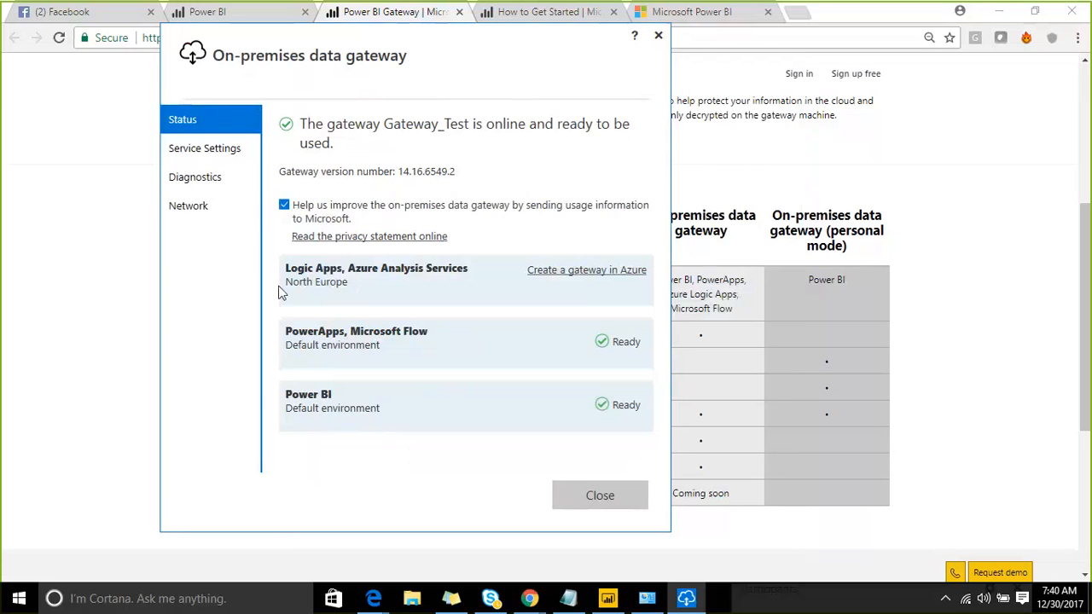
click(205, 150)
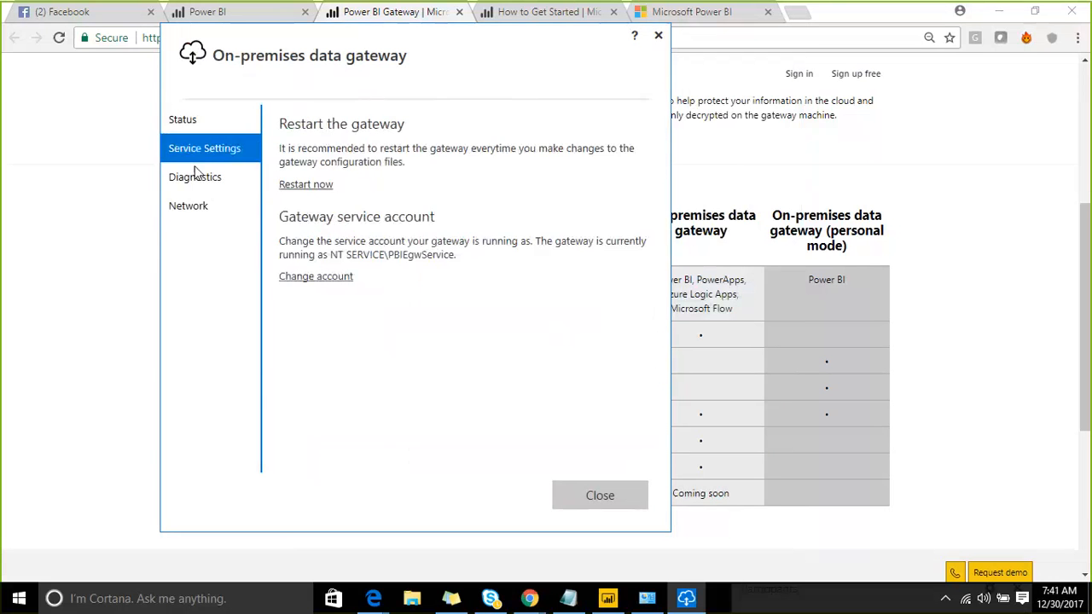
click(195, 178)
click(190, 205)
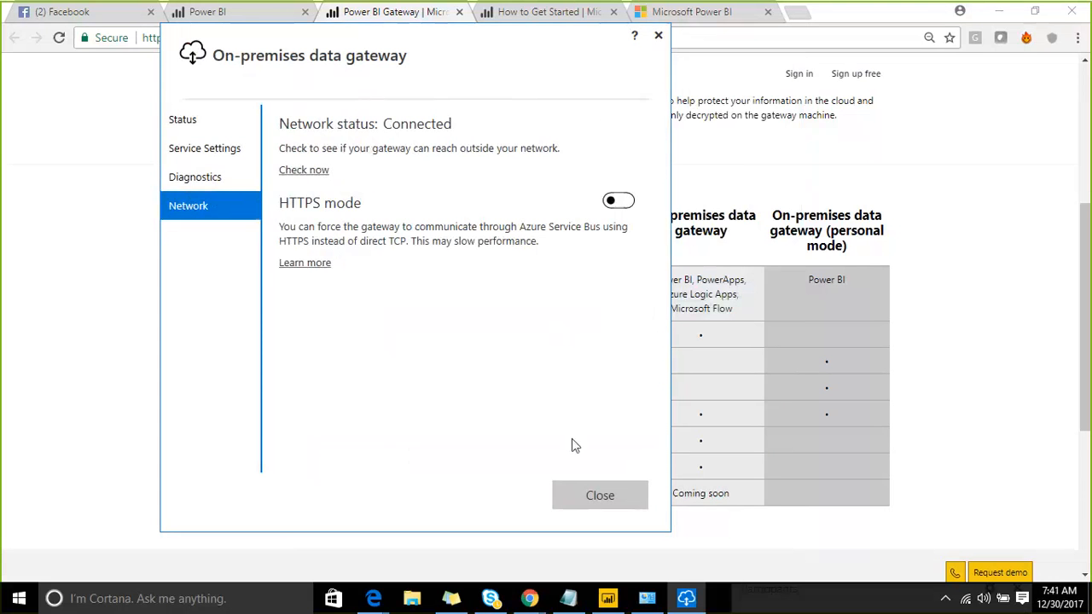
click(598, 496)
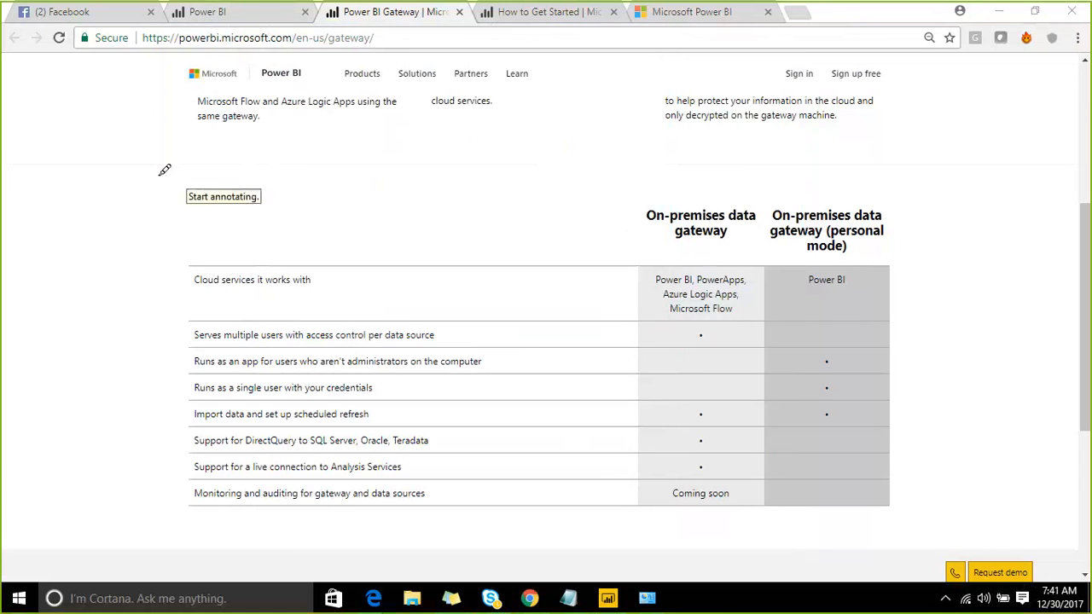
mouse_move(51, 114)
mouse_down()
mouse_move(62, 224)
mouse_move(151, 334)
mouse_move(403, 177)
mouse_move(254, 80)
mouse_move(61, 128)
mouse_move(139, 176)
mouse_move(129, 143)
mouse_move(92, 153)
mouse_up()
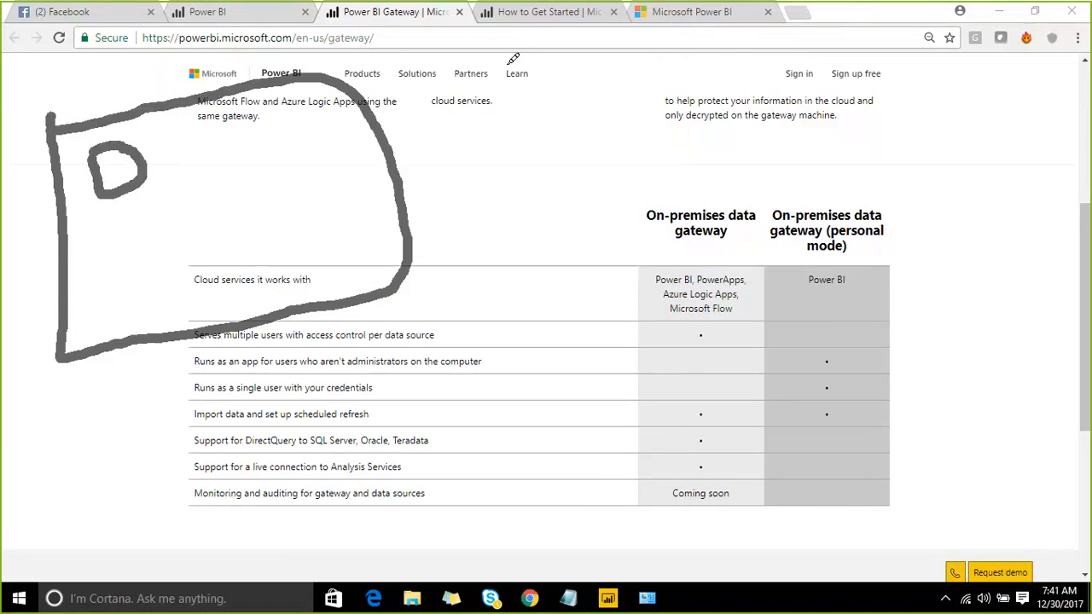
mouse_move(510, 65)
mouse_down()
mouse_move(390, 136)
mouse_move(424, 160)
mouse_up()
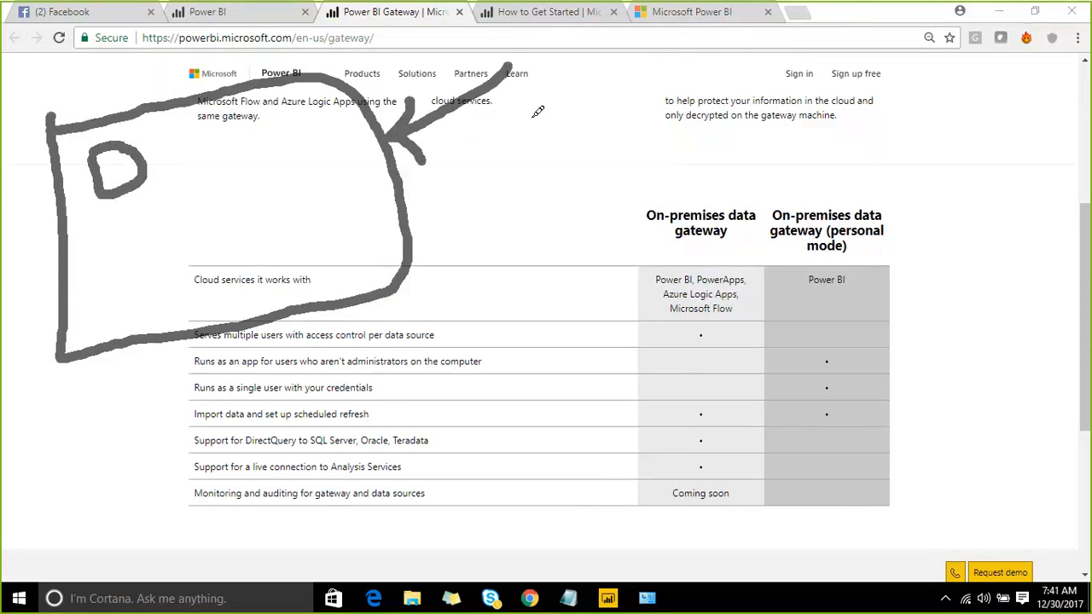
click(843, 23)
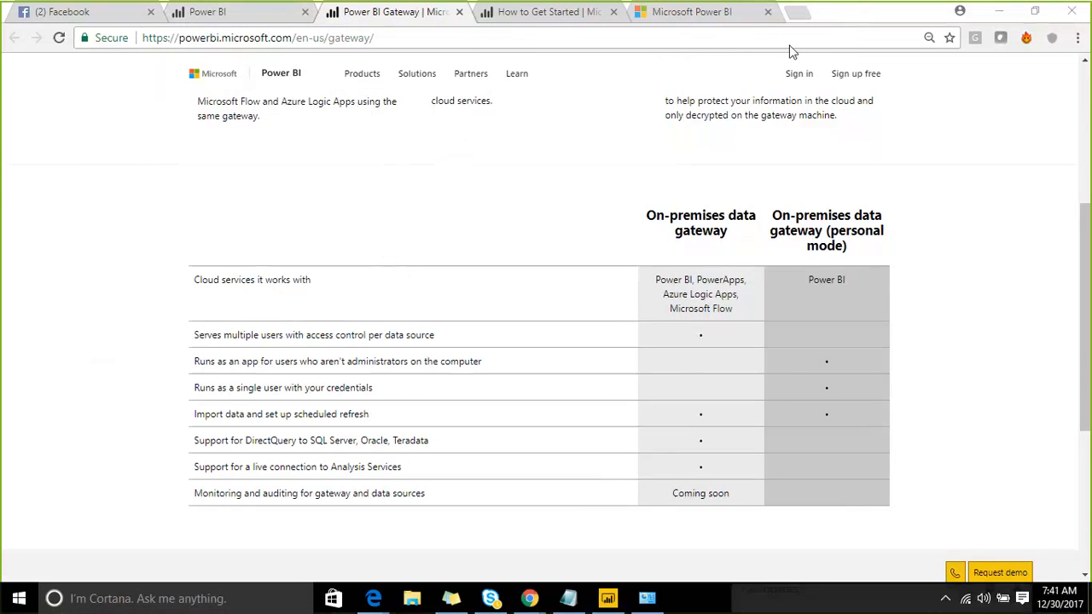
click(838, 24)
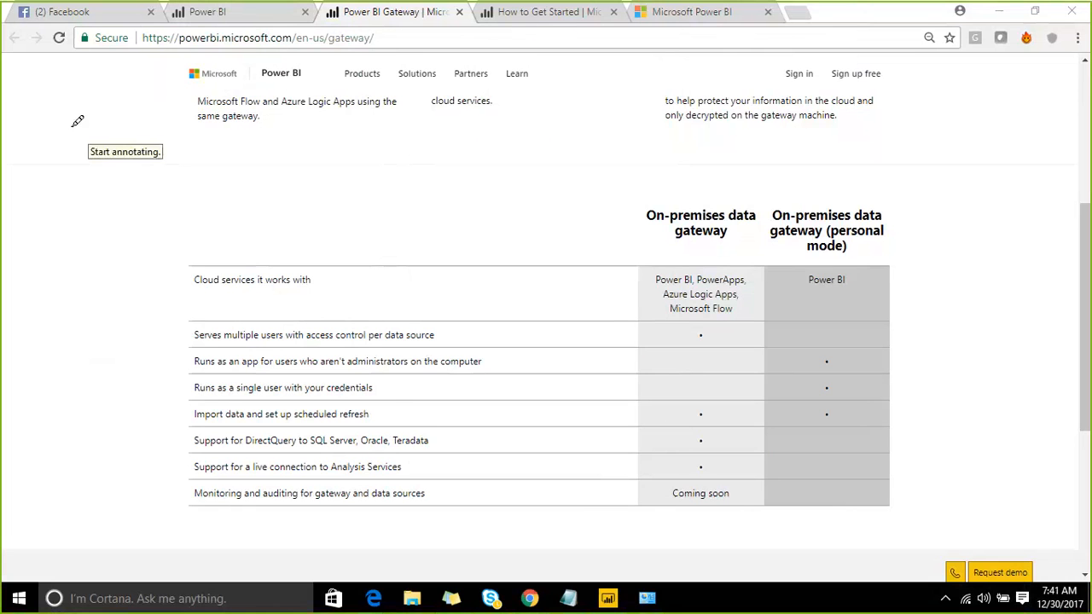
mouse_move(75, 125)
mouse_down()
mouse_move(88, 203)
mouse_move(207, 169)
mouse_move(70, 126)
mouse_up()
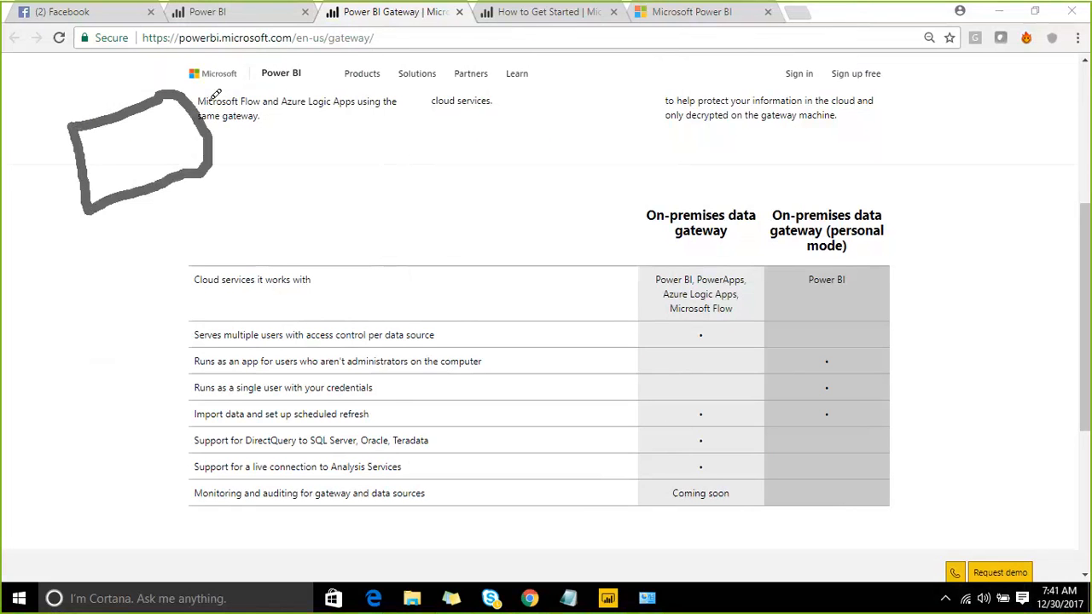
mouse_move(230, 112)
mouse_down()
mouse_move(210, 82)
mouse_move(278, 87)
mouse_move(284, 121)
mouse_up()
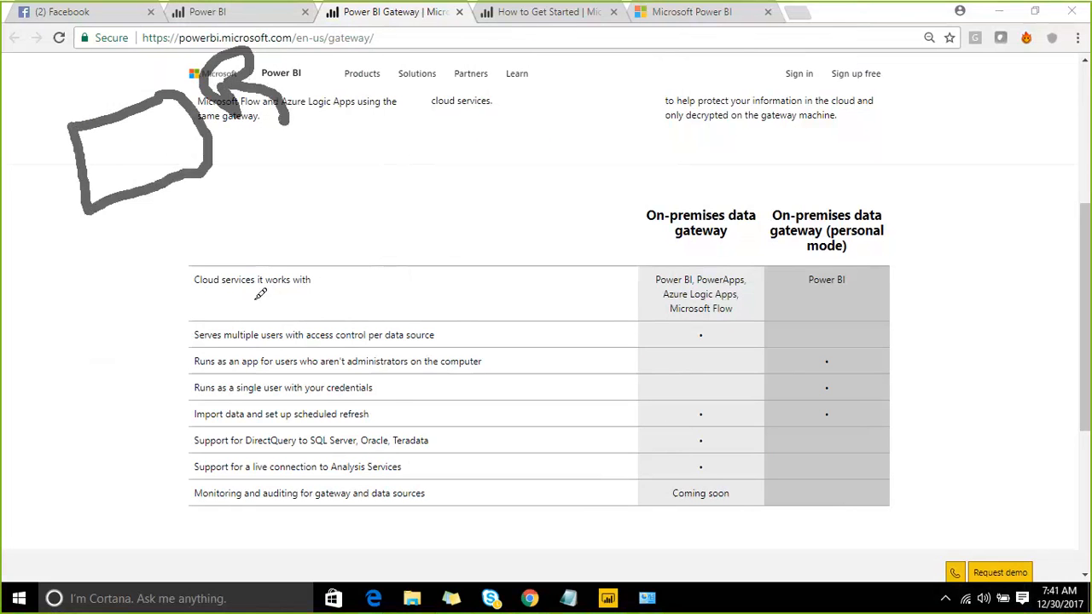
mouse_move(248, 297)
mouse_down()
mouse_move(258, 353)
mouse_move(452, 343)
mouse_move(435, 254)
mouse_up()
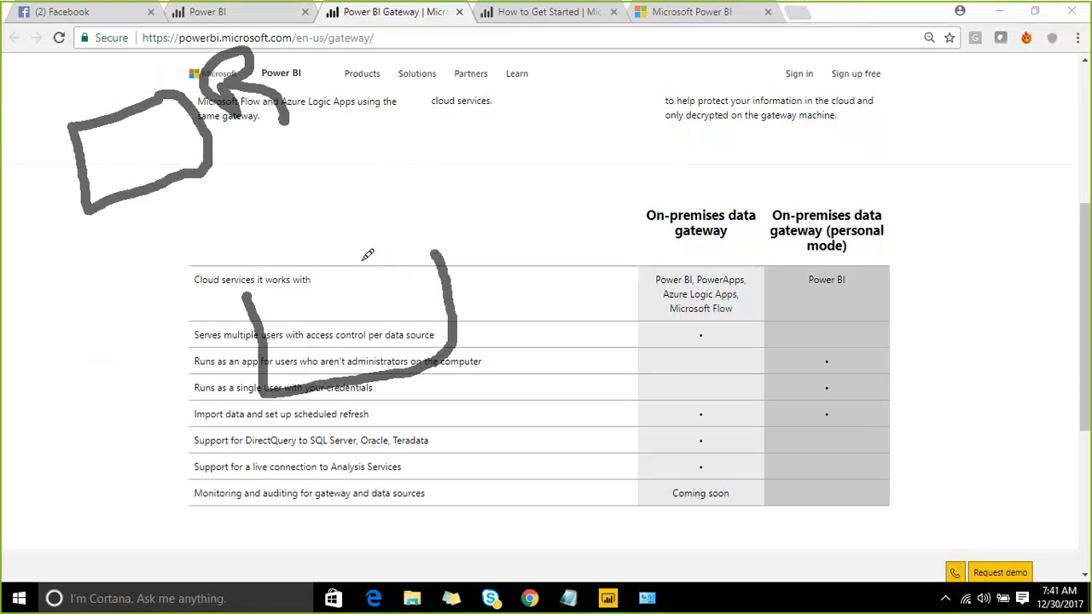
mouse_move(297, 268)
mouse_down()
mouse_move(237, 247)
mouse_move(168, 181)
mouse_move(205, 195)
mouse_up()
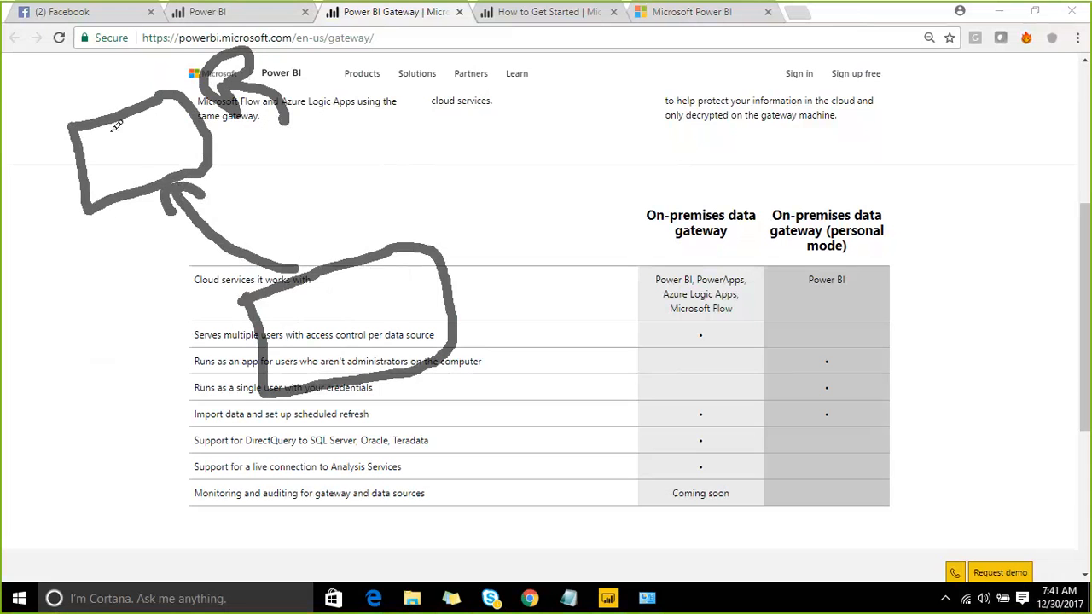
drag(111, 126, 130, 189)
drag(133, 134, 183, 144)
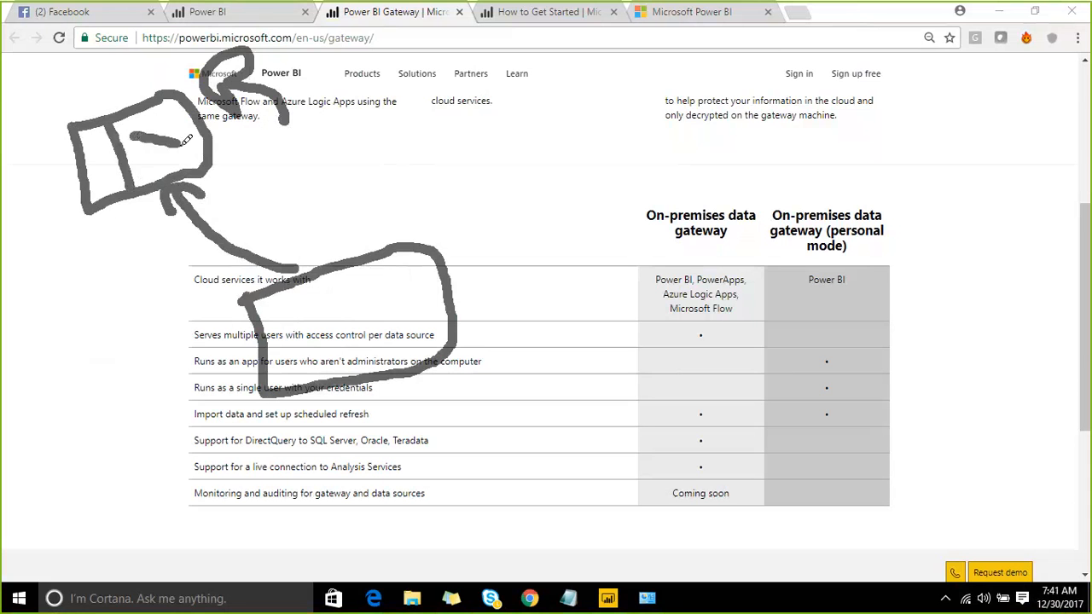
mouse_move(228, 102)
mouse_down()
mouse_move(414, 71)
mouse_move(492, 73)
mouse_move(679, 109)
mouse_move(555, 37)
mouse_move(516, 53)
mouse_up()
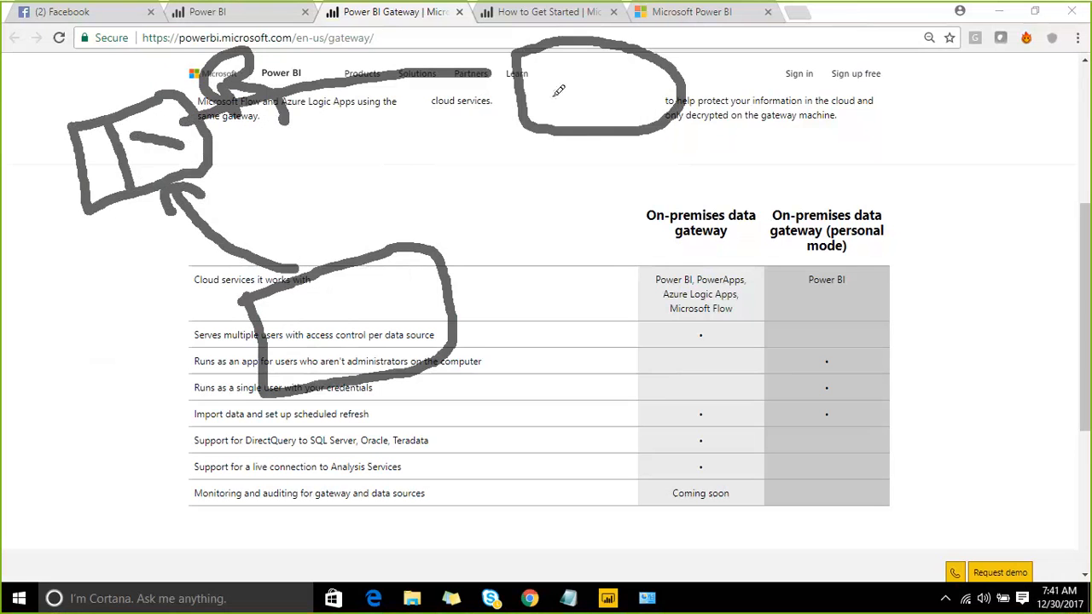
drag(387, 302, 320, 328)
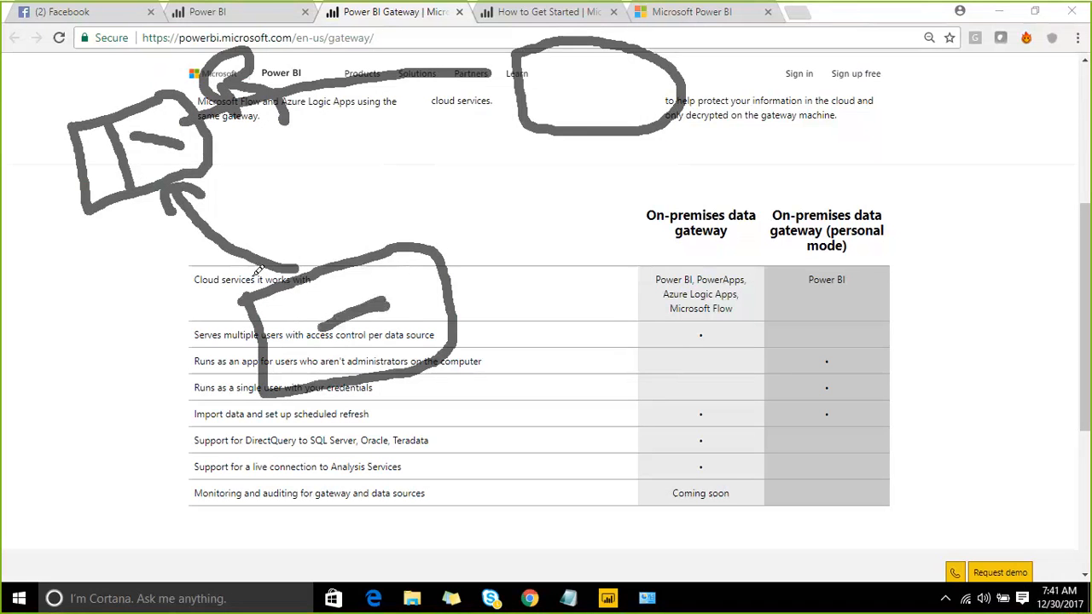
drag(102, 143, 98, 184)
drag(72, 70, 106, 113)
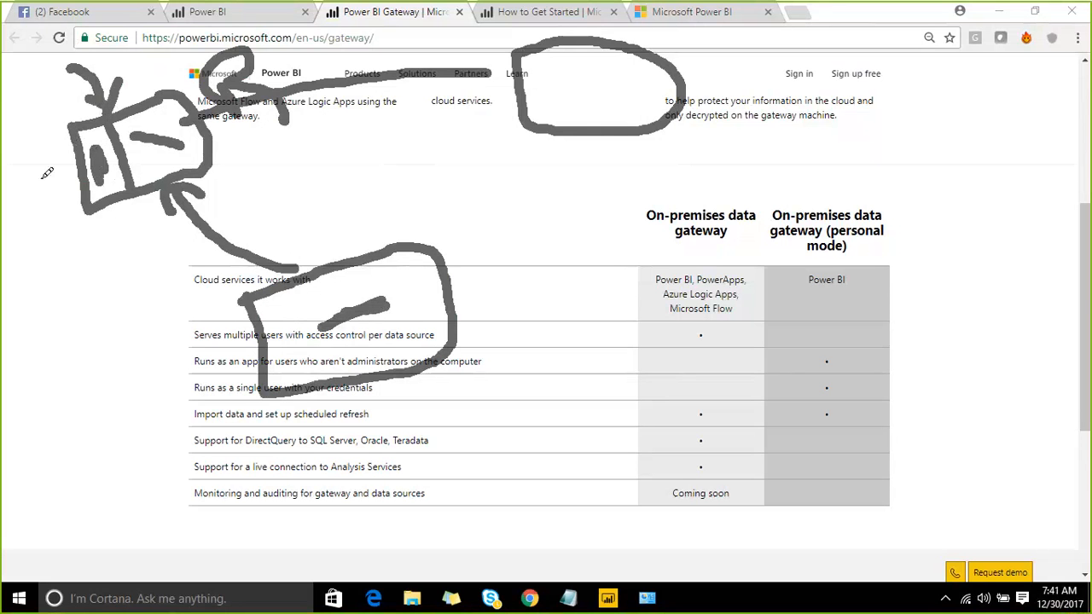
drag(28, 227, 83, 181)
drag(70, 205, 84, 190)
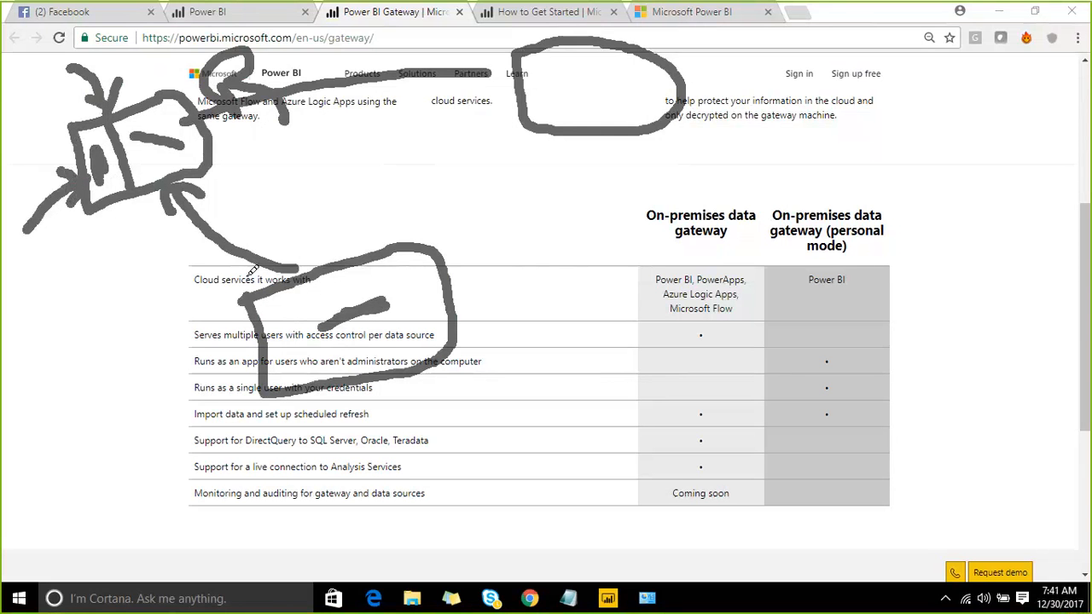
mouse_move(455, 302)
mouse_down()
mouse_move(562, 266)
mouse_move(467, 296)
mouse_move(499, 332)
mouse_up()
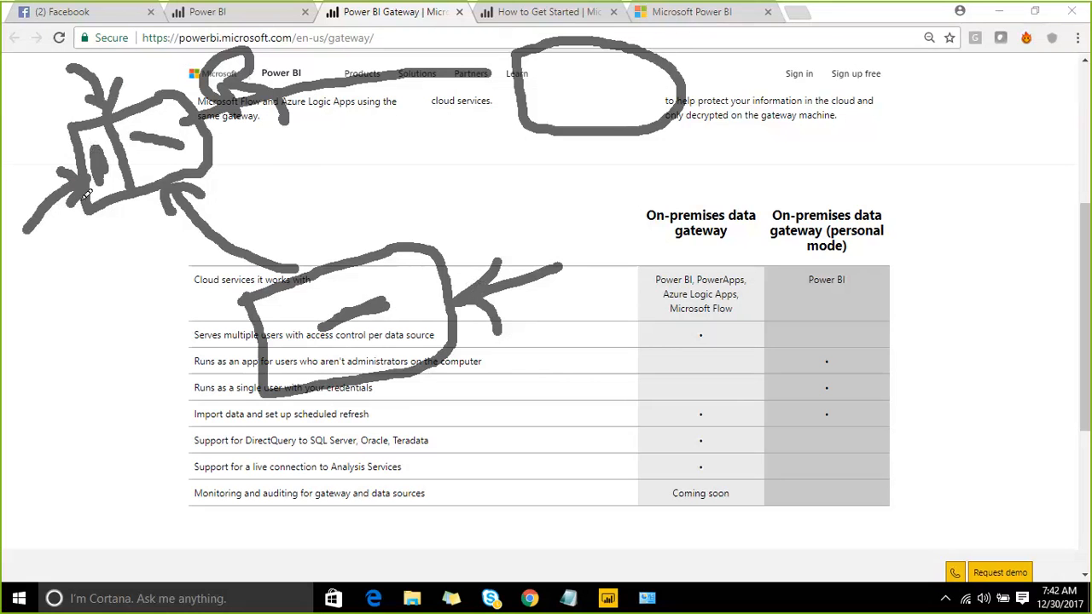
click(828, 31)
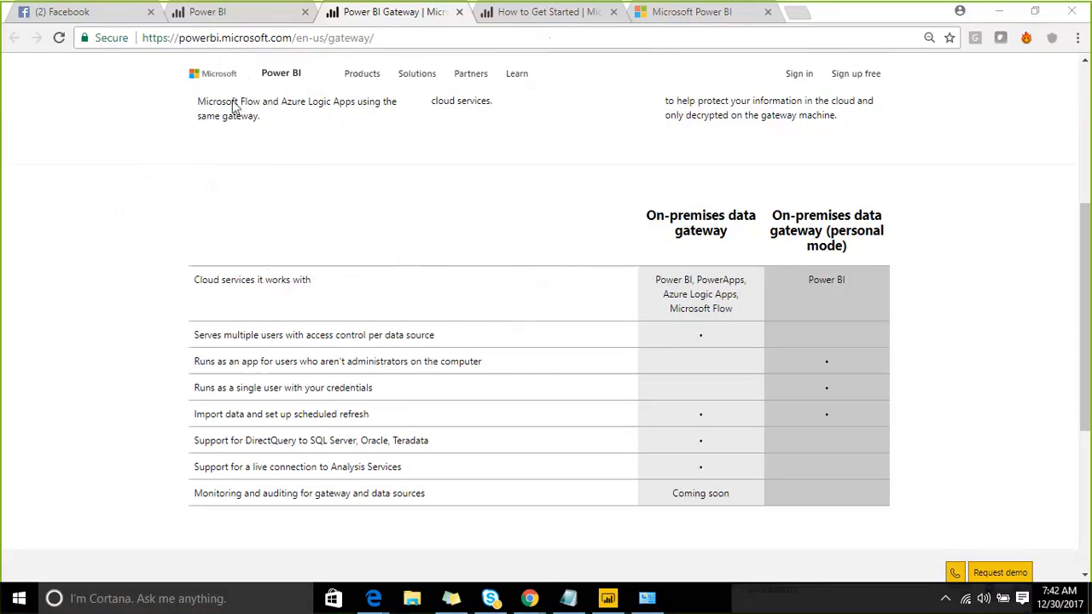
- Navigate the browser to app.powerbi.com
click(162, 39)
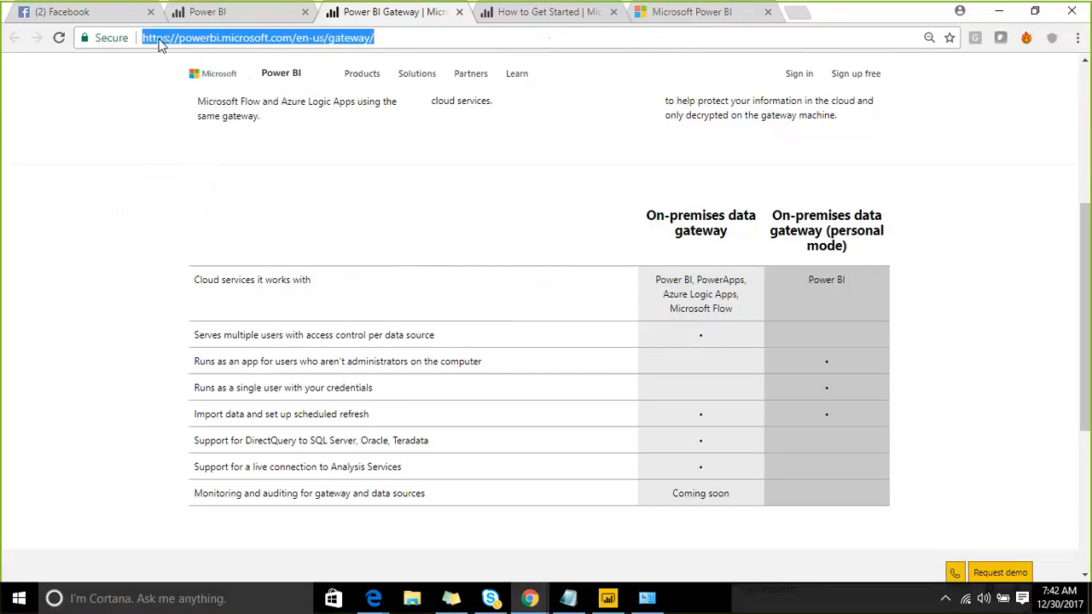
text(App.powerbi.com)
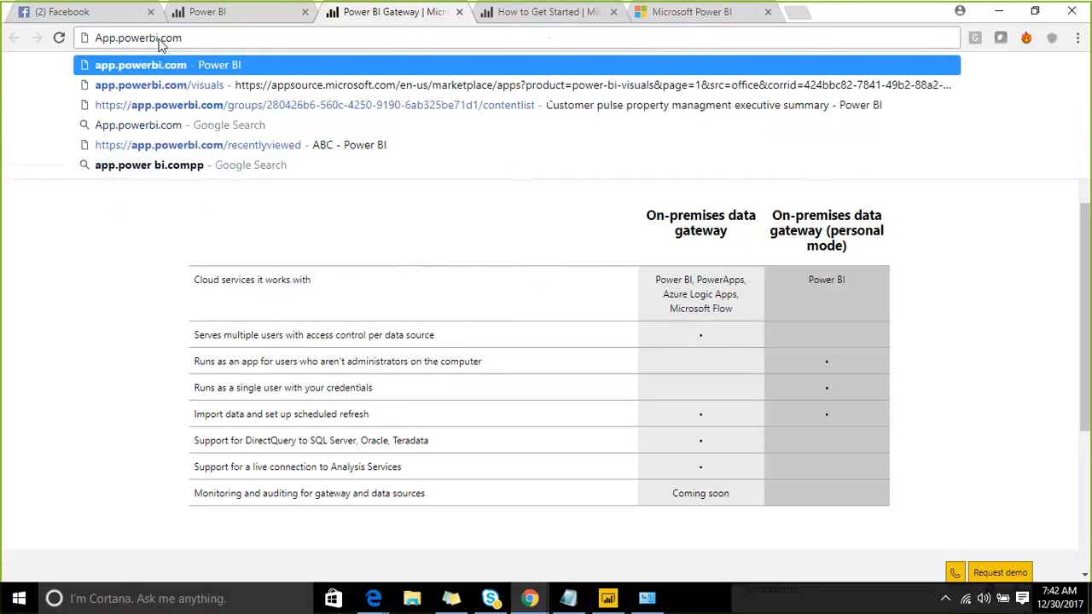
key(Return)
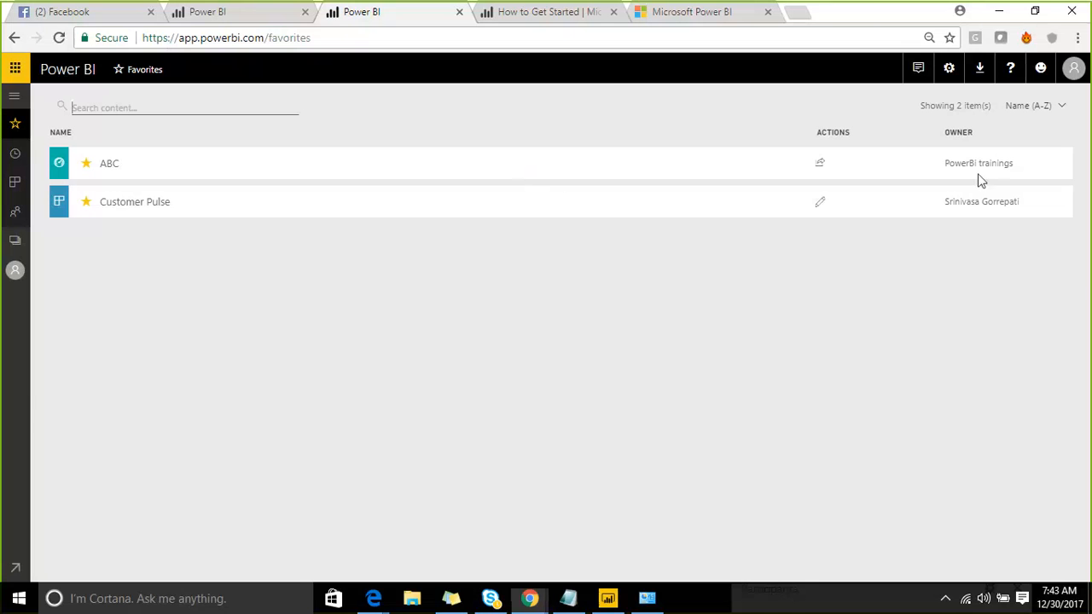
- Open Manage gateways and view Gateway_Test's cluster settings, briefly expanding Emaar BI - PROD
click(946, 75)
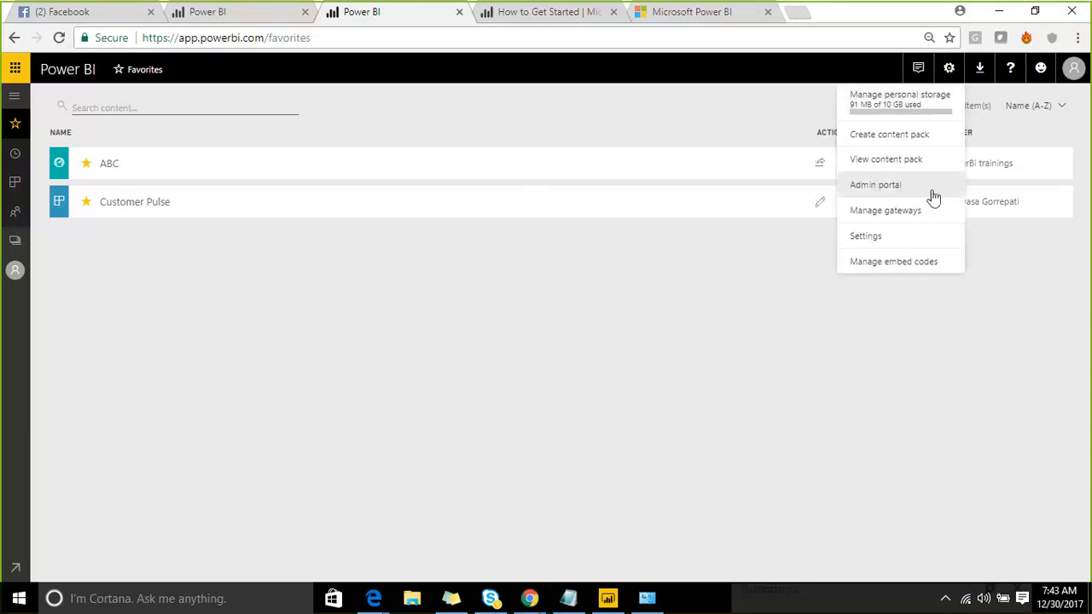
click(918, 215)
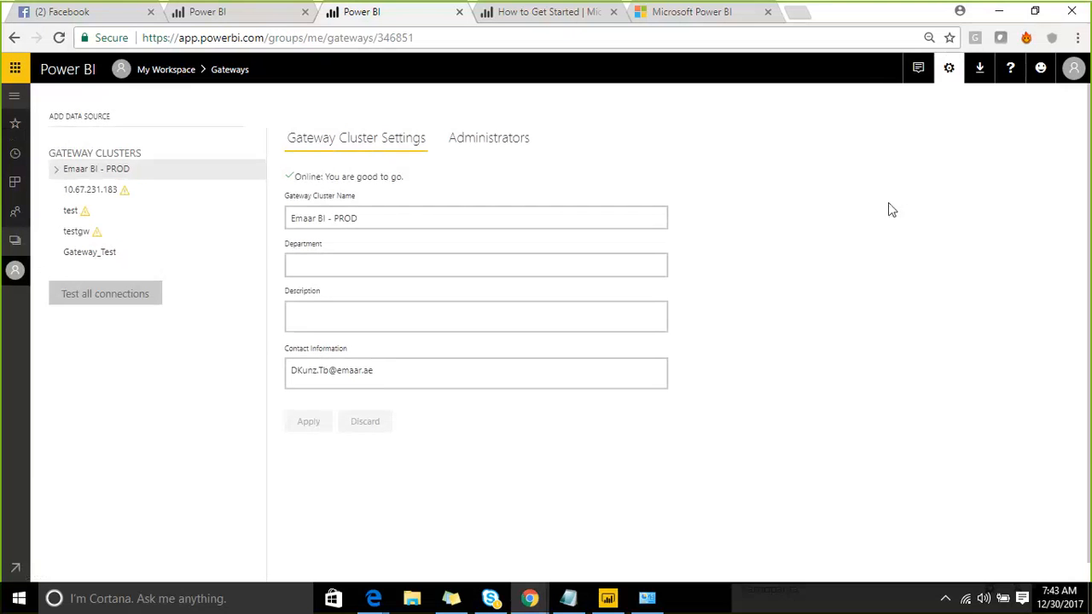
click(134, 256)
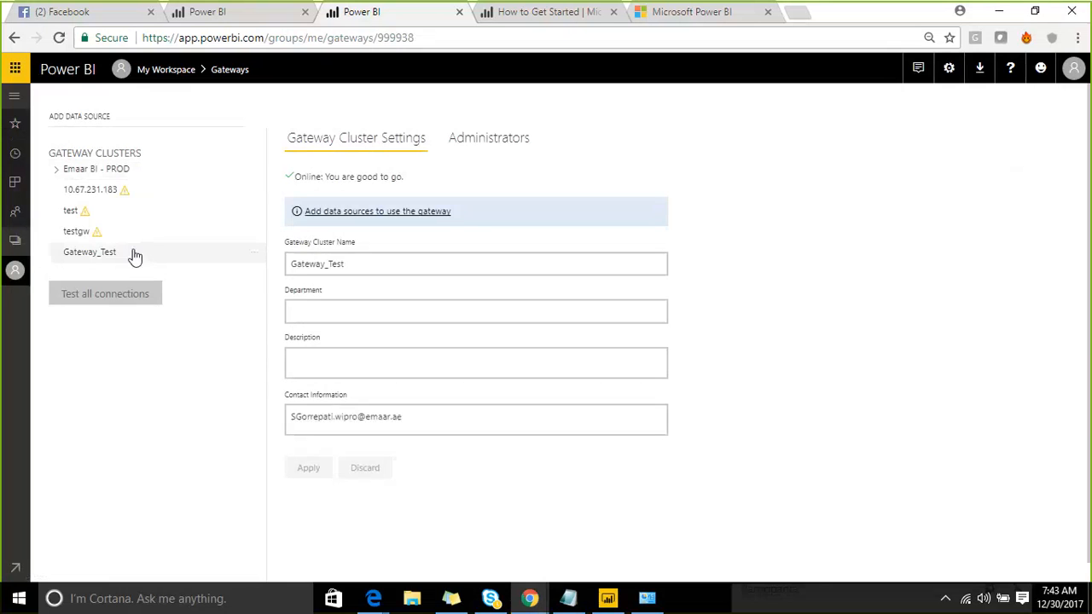
click(68, 173)
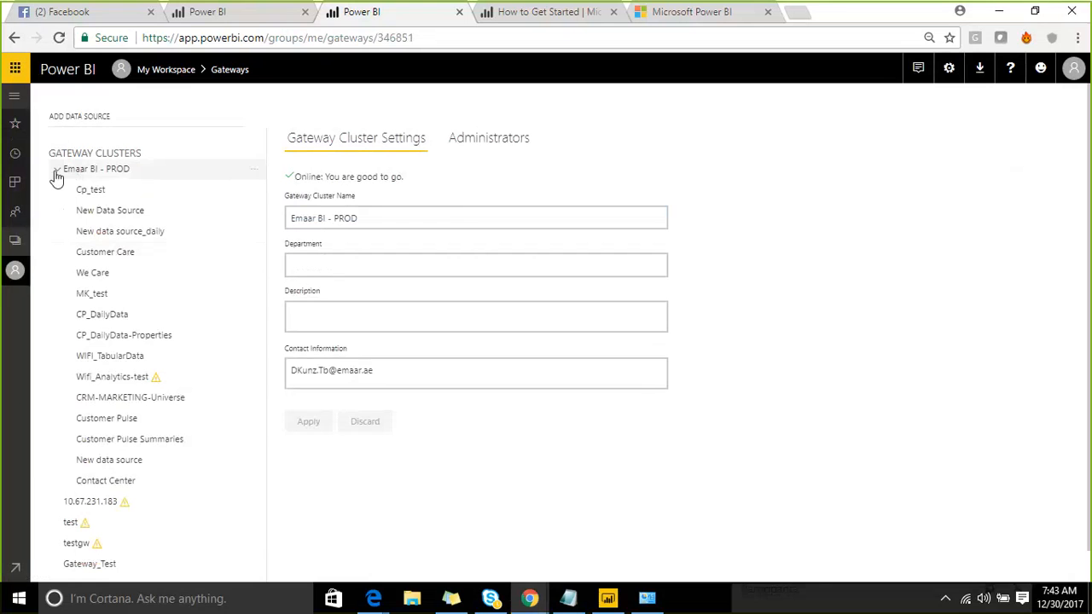
click(57, 174)
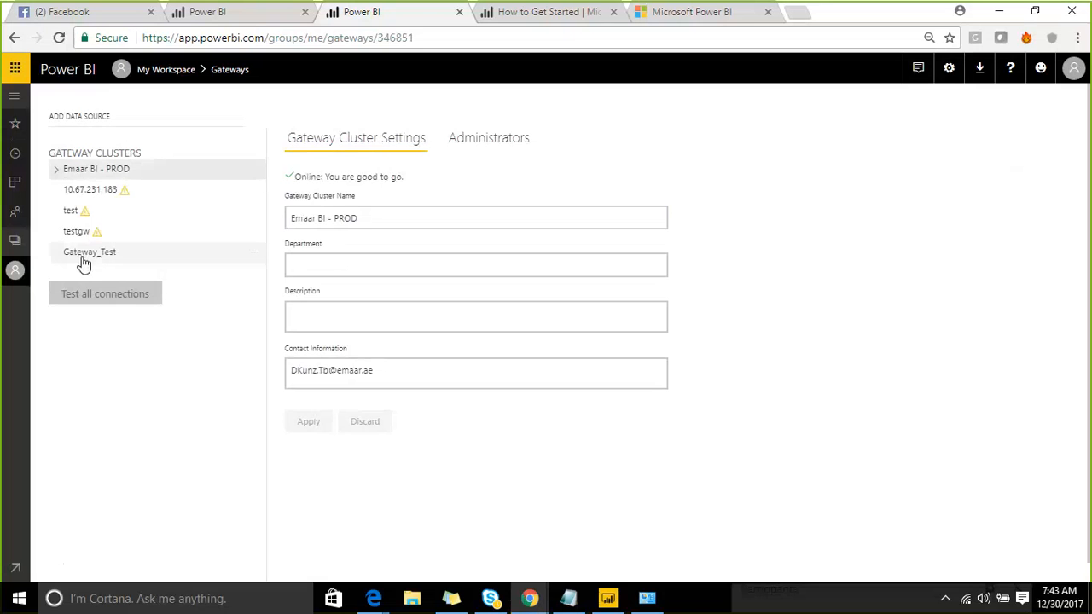
click(83, 259)
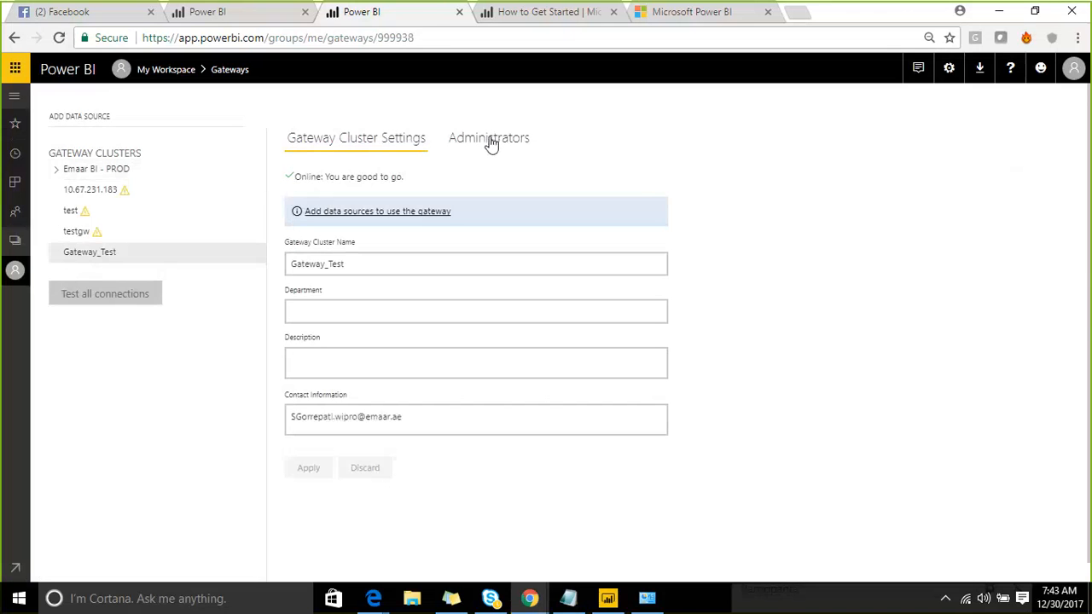
- Show the Administrators list for Gateway_Test and start annotating the page
click(491, 141)
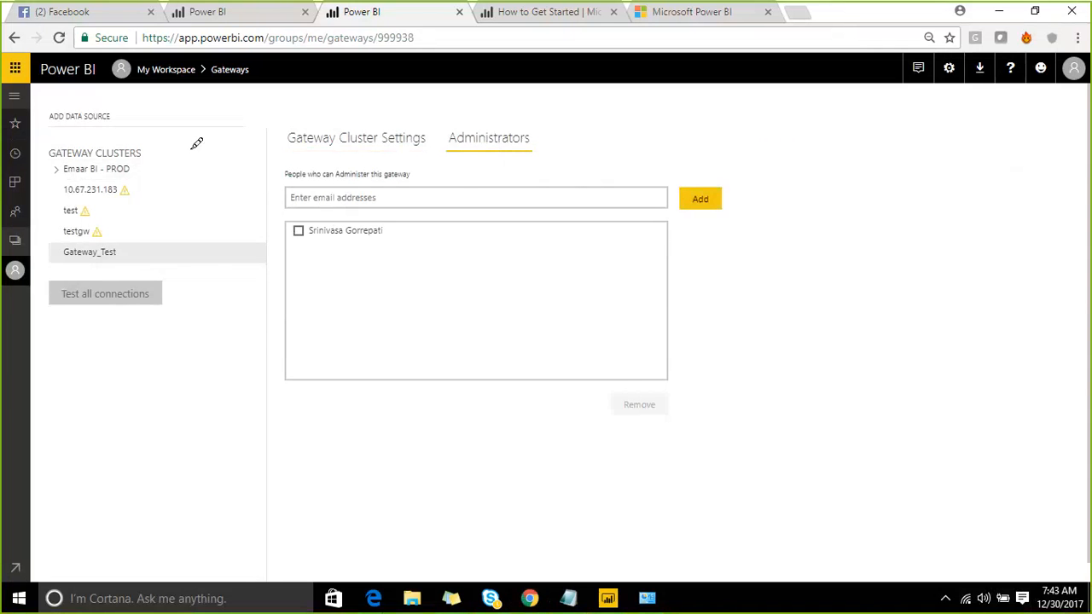
mouse_move(189, 149)
mouse_down()
mouse_move(207, 305)
mouse_move(529, 239)
mouse_move(500, 93)
mouse_move(324, 99)
mouse_move(199, 142)
mouse_up()
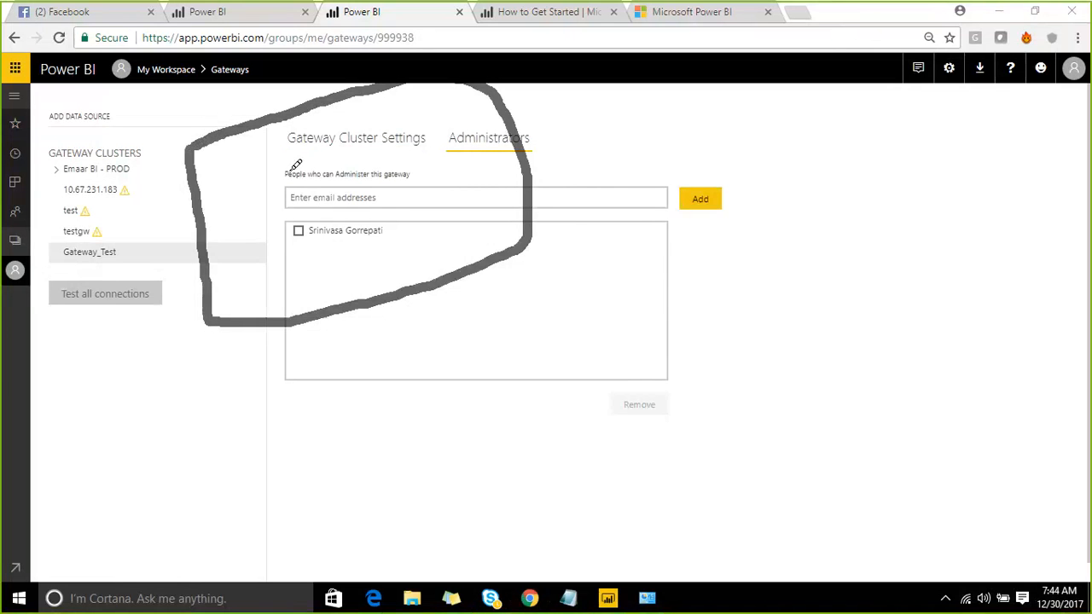
mouse_move(253, 154)
mouse_down()
mouse_move(312, 188)
mouse_move(269, 134)
mouse_up()
mouse_move(373, 120)
mouse_down()
mouse_move(422, 97)
mouse_move(375, 110)
mouse_up()
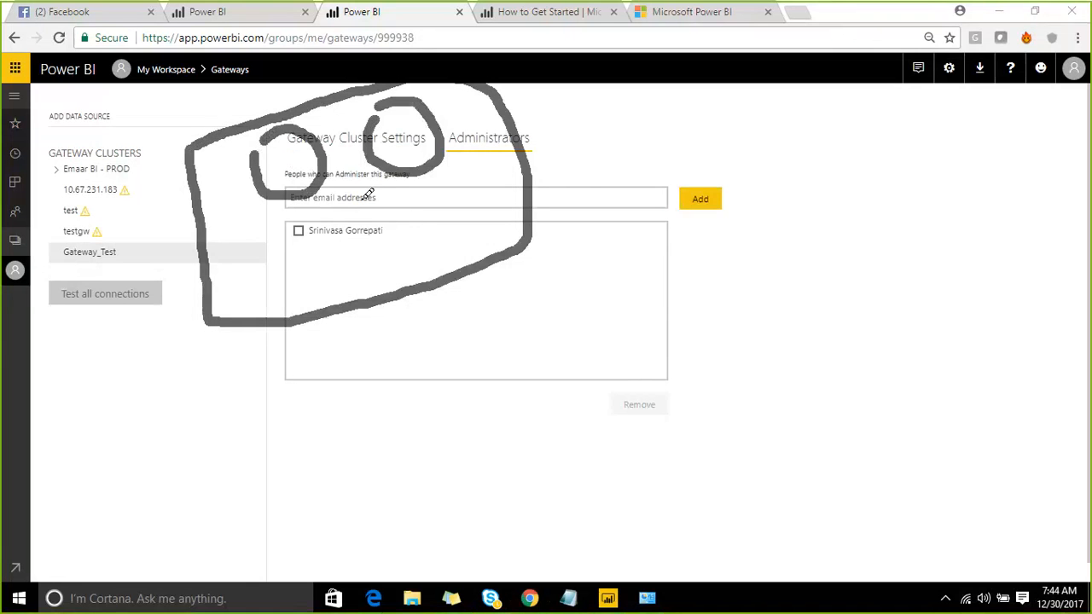
mouse_move(366, 195)
mouse_down()
mouse_move(402, 215)
mouse_move(327, 189)
mouse_up()
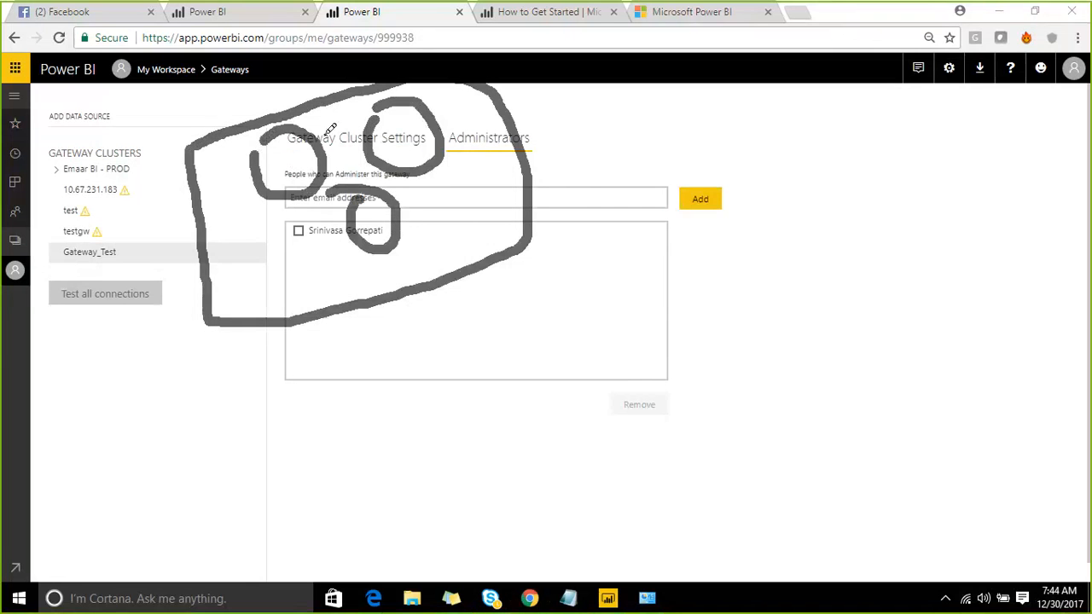
mouse_move(466, 211)
mouse_down()
mouse_move(488, 244)
mouse_move(517, 224)
mouse_move(493, 194)
mouse_move(483, 199)
mouse_move(505, 209)
mouse_move(625, 116)
mouse_move(721, 179)
mouse_move(731, 85)
mouse_up()
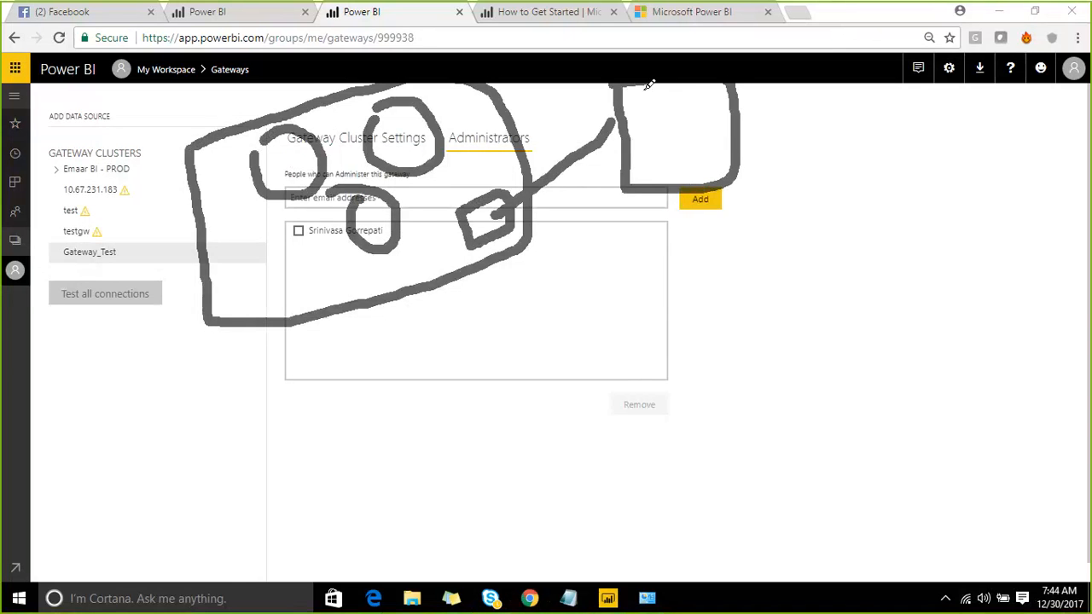
drag(632, 116, 687, 109)
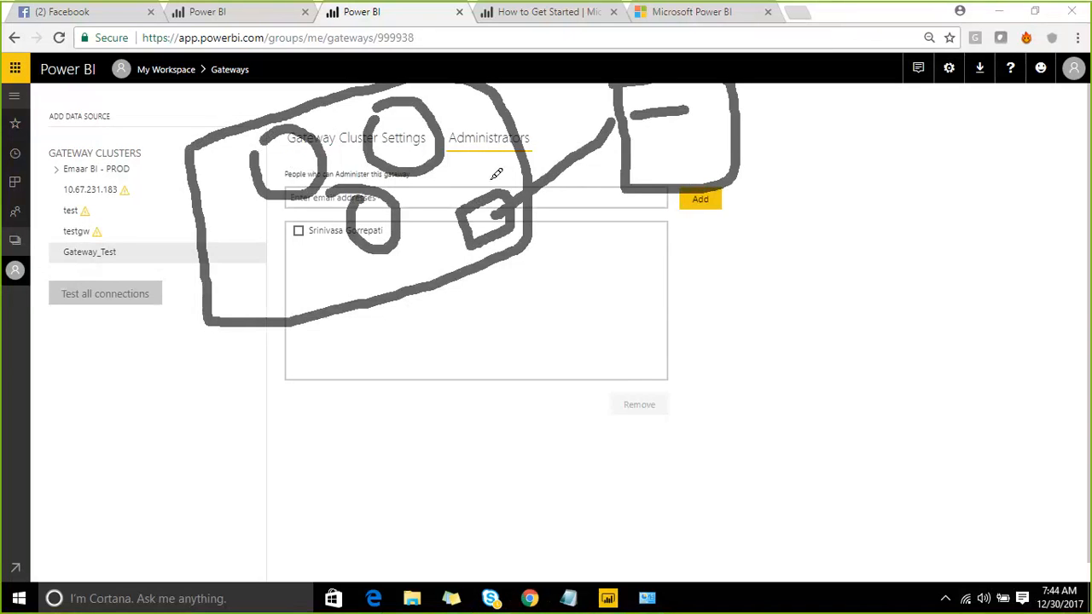
drag(501, 183, 443, 116)
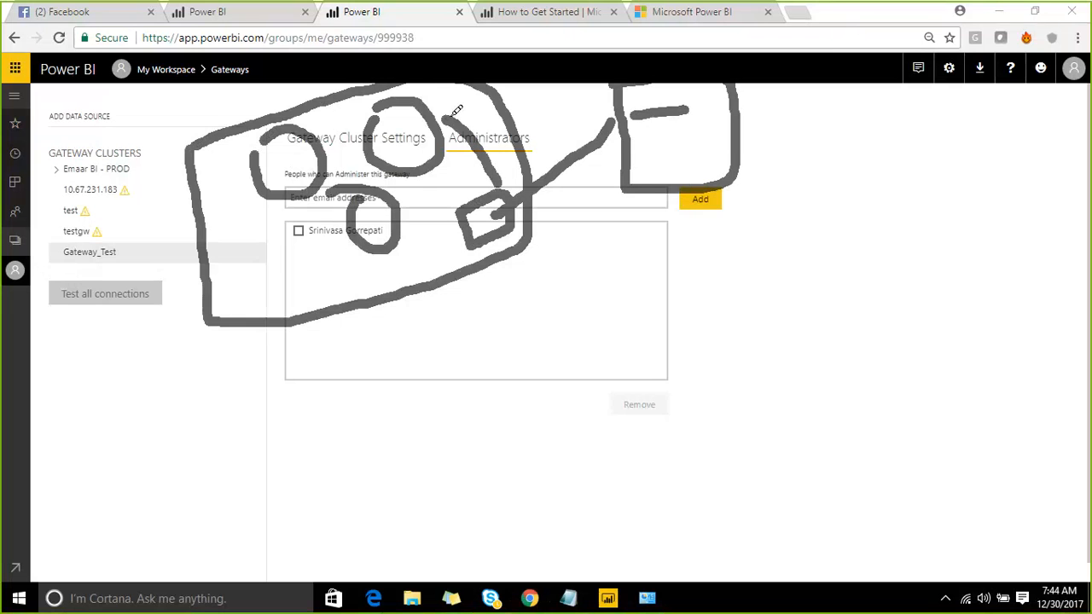
mouse_move(559, 329)
mouse_down()
mouse_move(558, 358)
mouse_move(585, 290)
mouse_move(556, 361)
mouse_up()
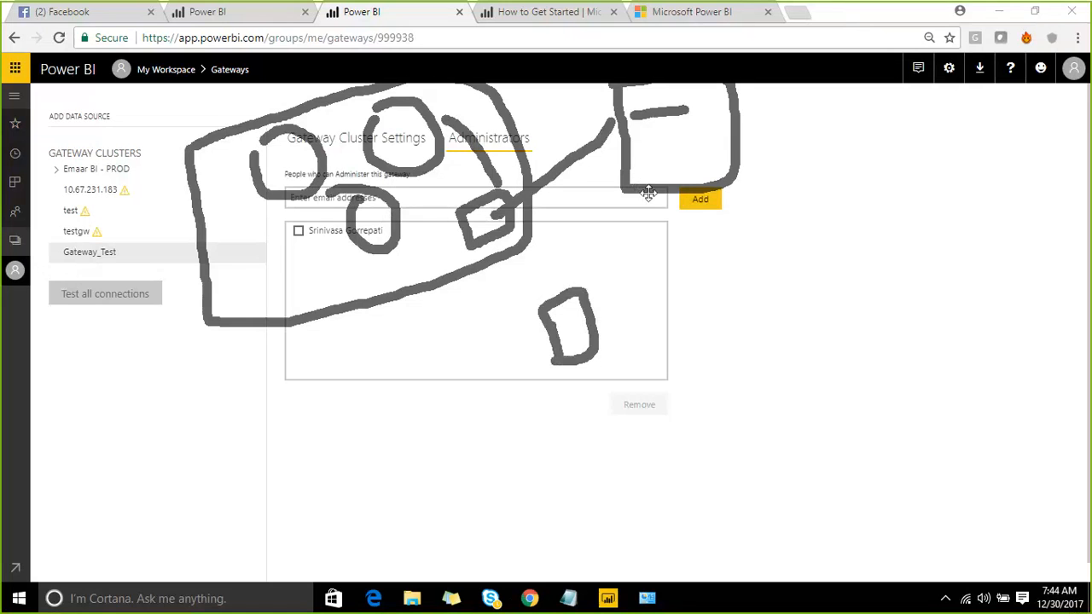
- Add further marks and connecting lines on the administrators page while explaining
drag(647, 202, 592, 300)
mouse_move(591, 262)
mouse_down()
mouse_move(592, 298)
mouse_move(637, 306)
mouse_up()
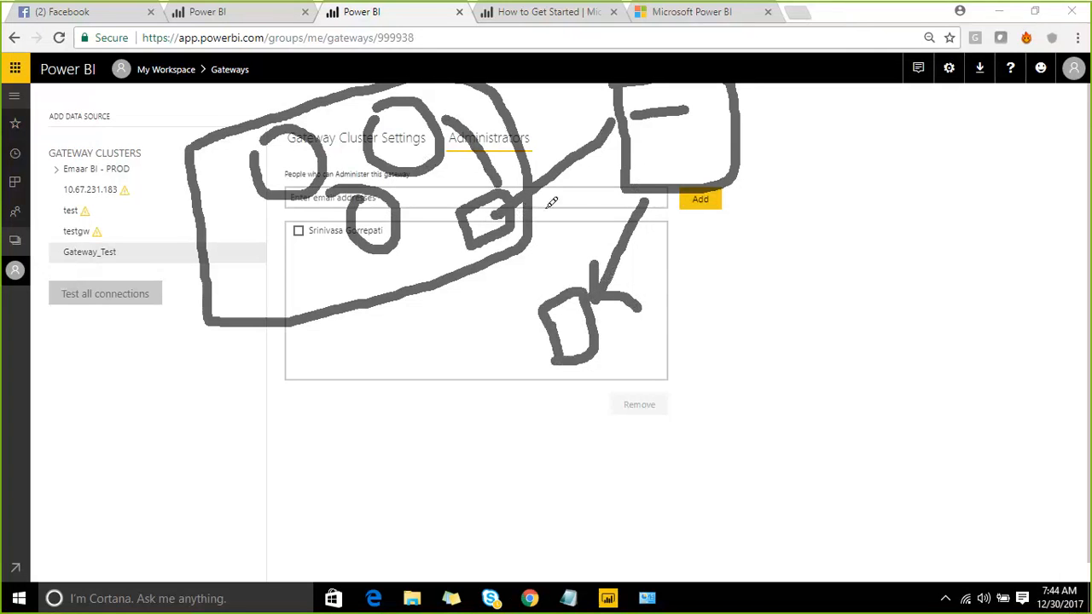
mouse_move(516, 225)
mouse_down()
mouse_move(604, 192)
mouse_move(631, 237)
mouse_up()
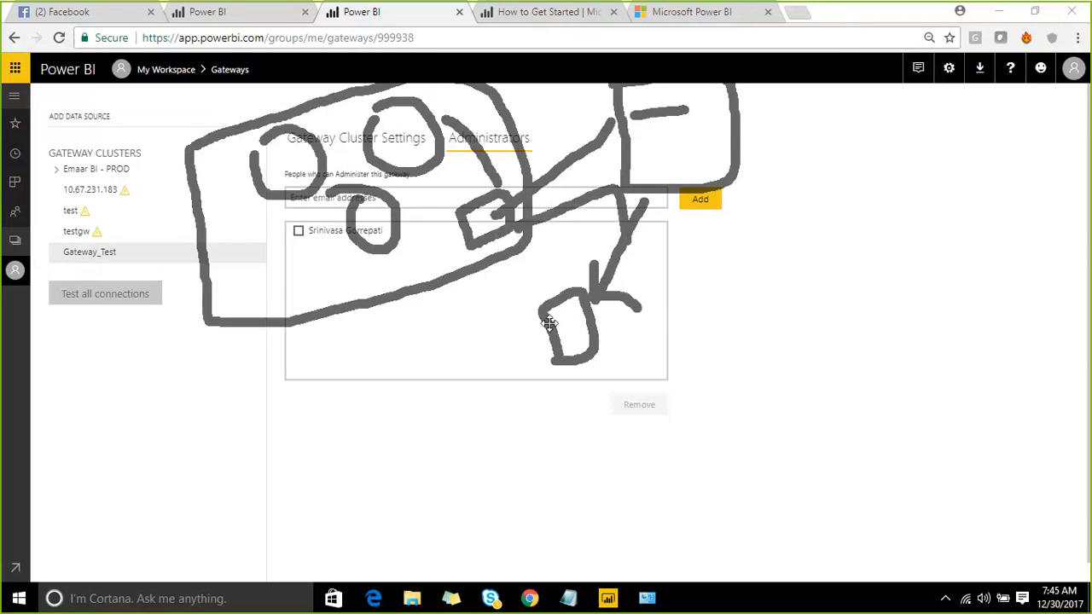
drag(539, 340, 398, 249)
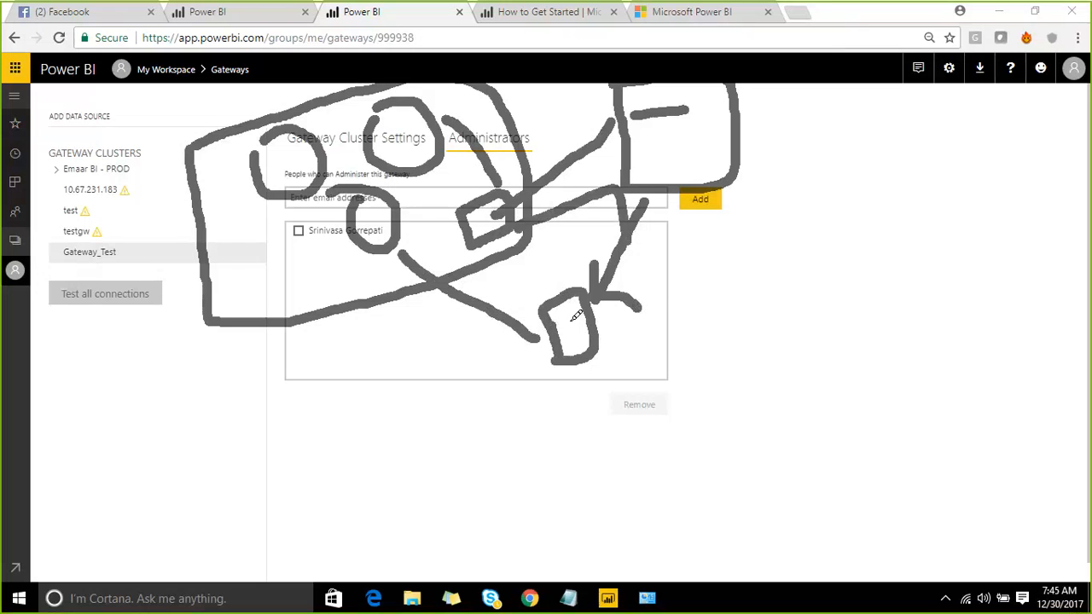
drag(673, 395, 675, 444)
mouse_move(667, 399)
mouse_down()
mouse_move(673, 379)
mouse_move(693, 453)
mouse_move(657, 442)
mouse_up()
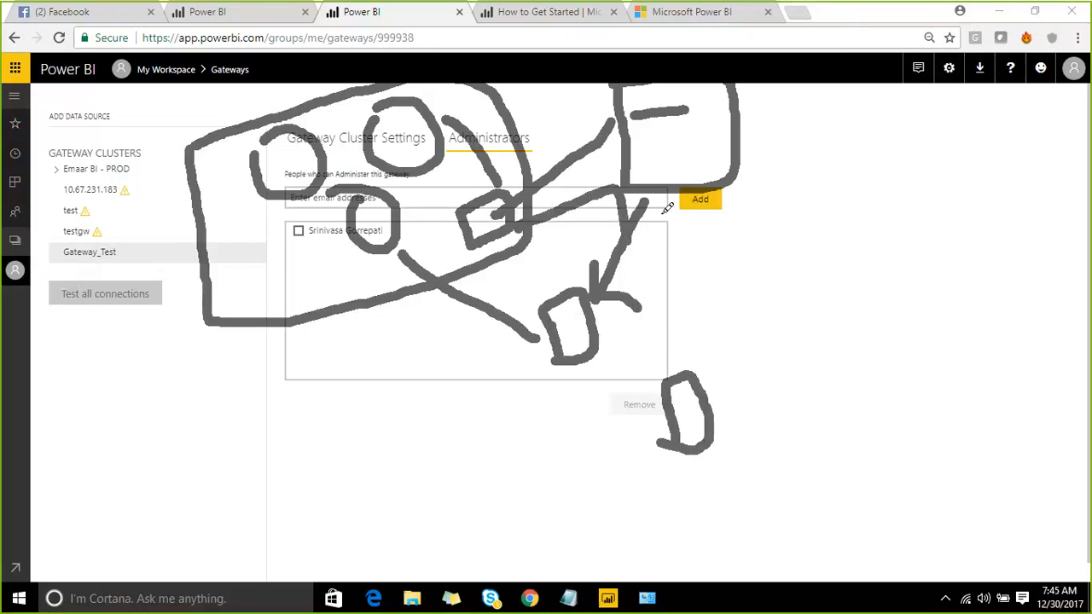
mouse_move(652, 207)
mouse_down()
mouse_move(690, 236)
mouse_move(701, 365)
mouse_move(735, 335)
mouse_up()
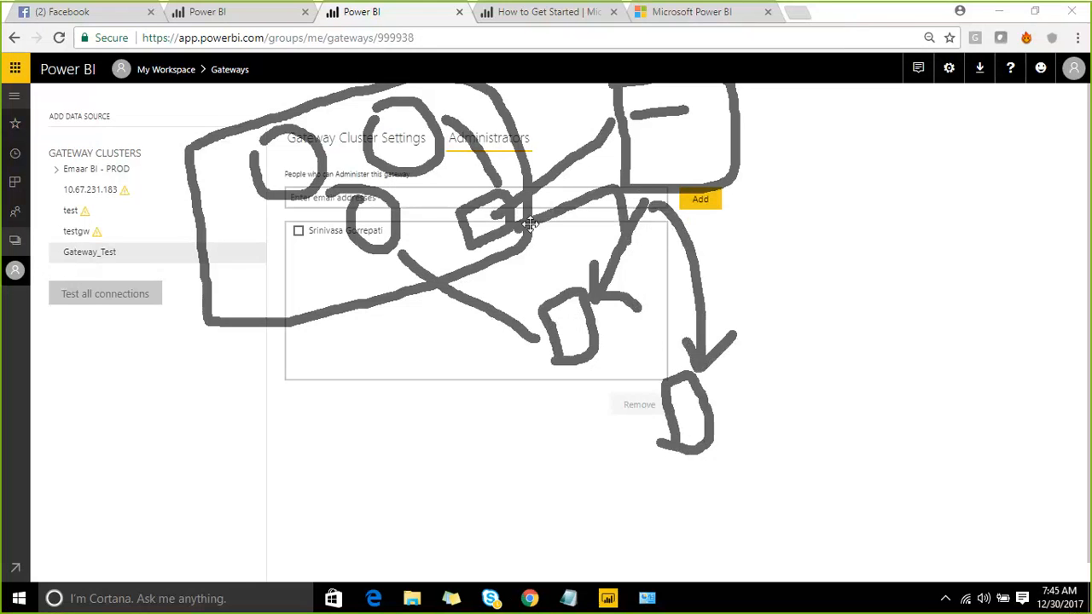
drag(327, 245, 340, 276)
mouse_move(695, 394)
mouse_down()
mouse_move(468, 397)
mouse_move(316, 246)
mouse_move(326, 224)
mouse_up()
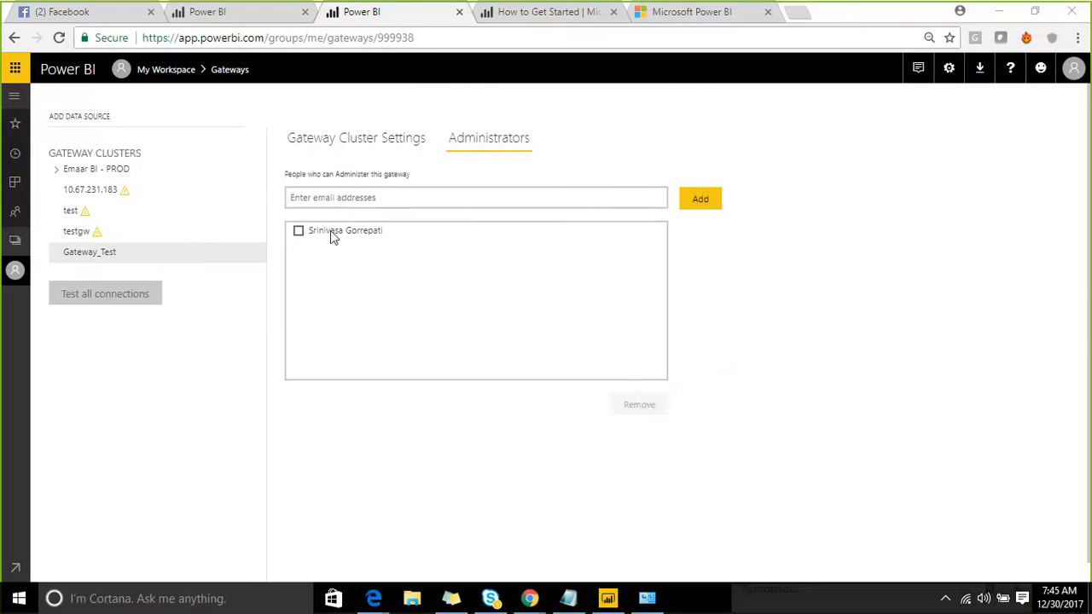
click(149, 259)
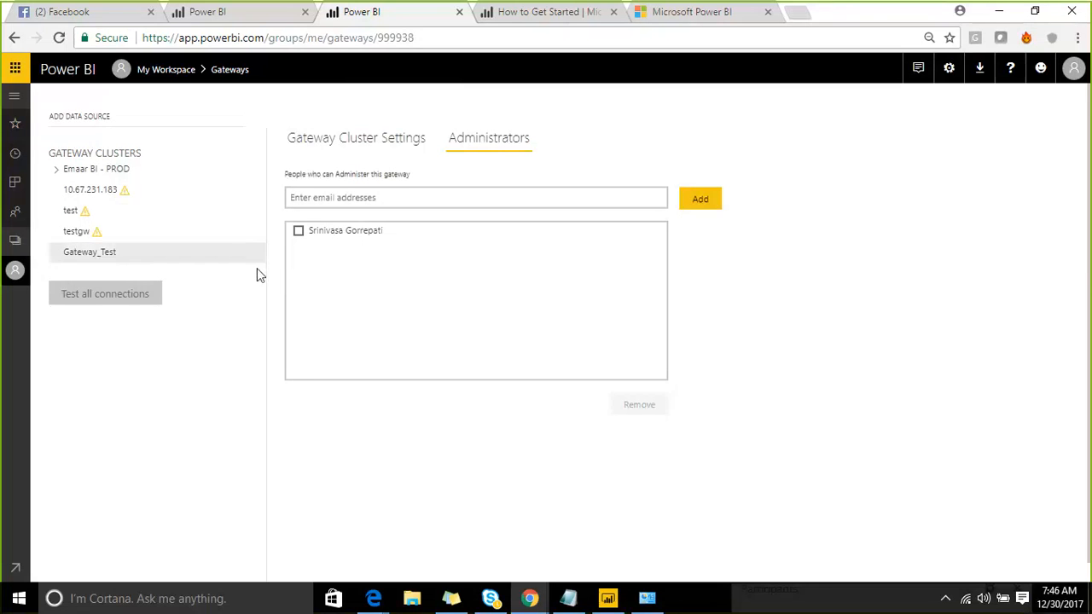
- Add a Gateway_Test data source named Excel of type File, ready to fill its full path
click(255, 267)
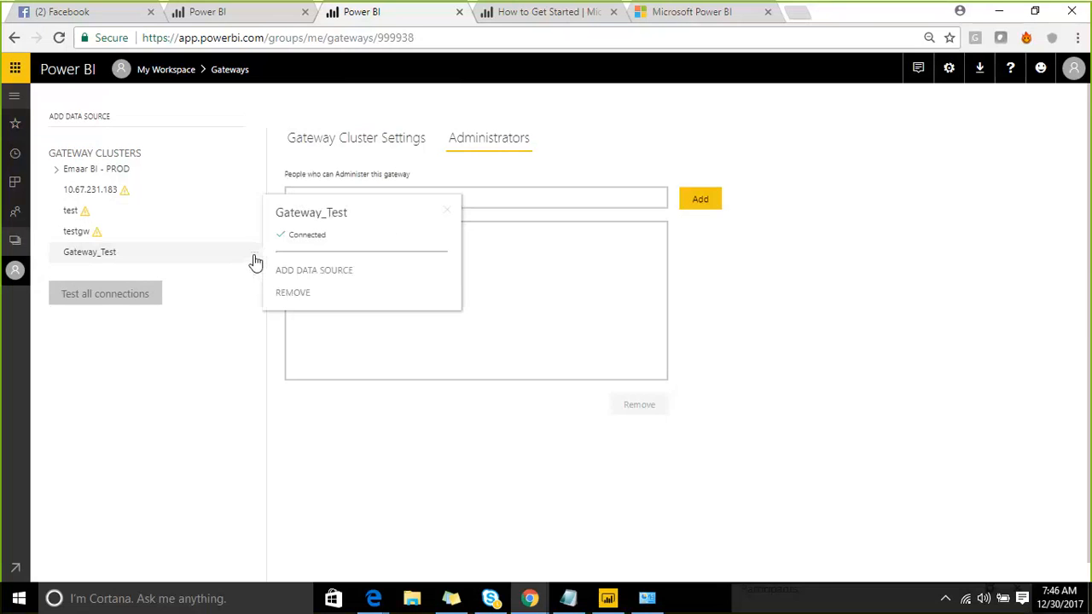
click(311, 271)
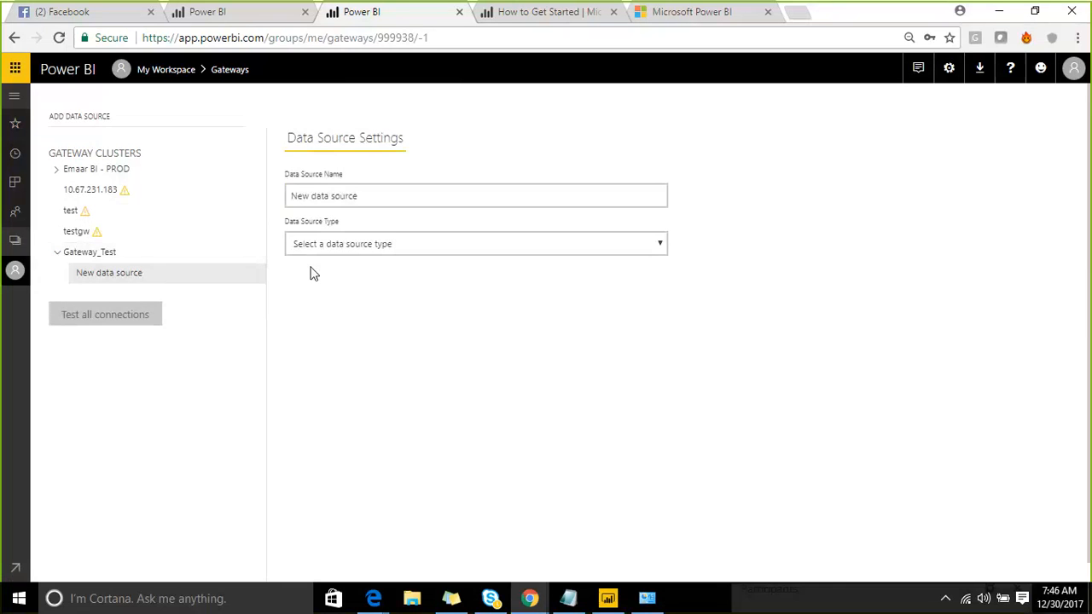
triple_click(377, 198)
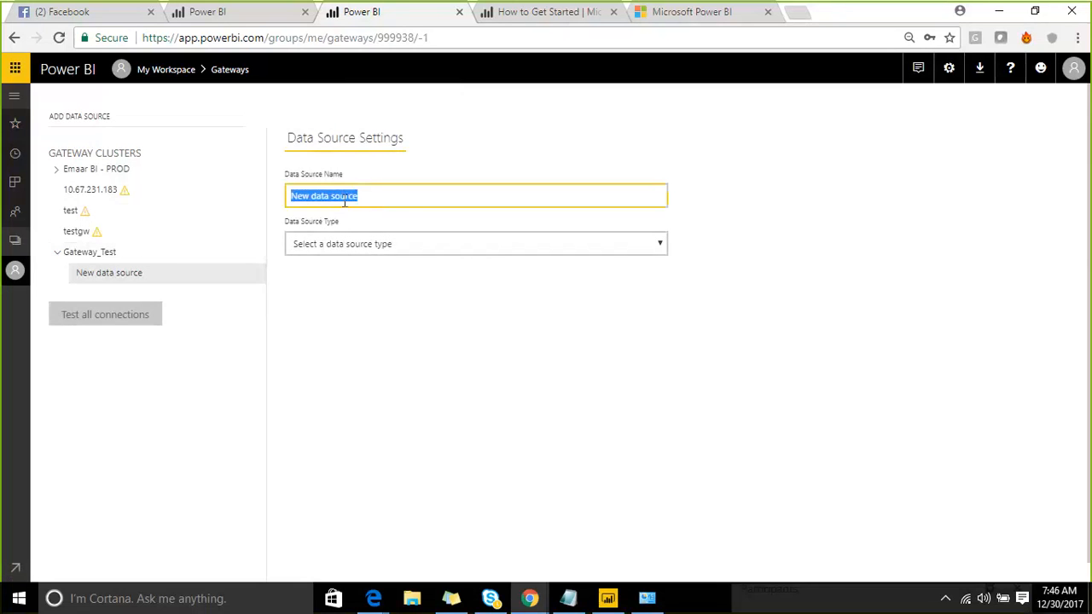
text(Excel)
click(400, 248)
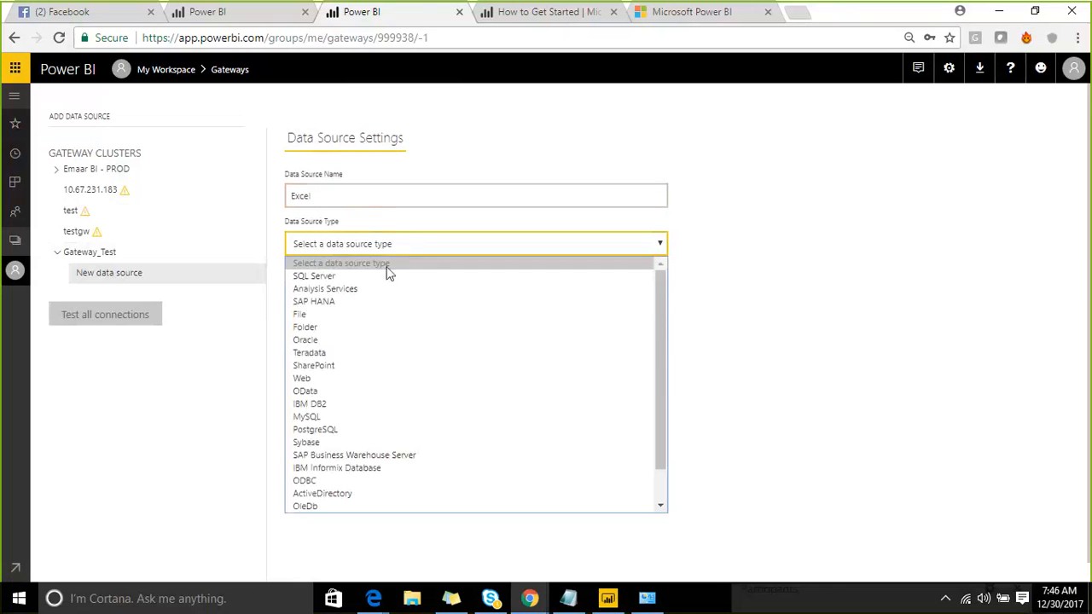
click(389, 318)
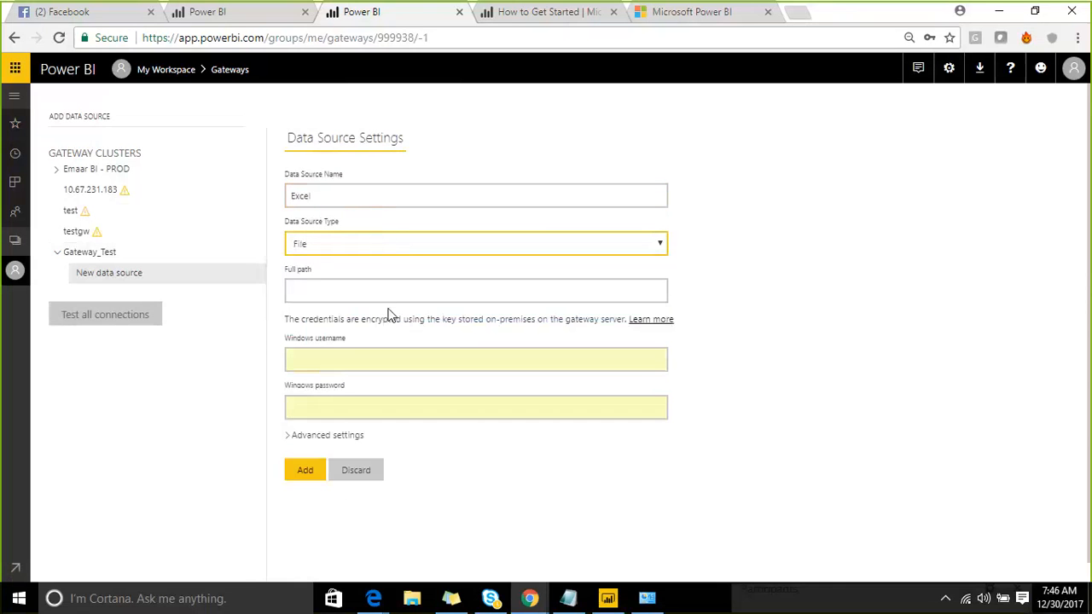
click(312, 291)
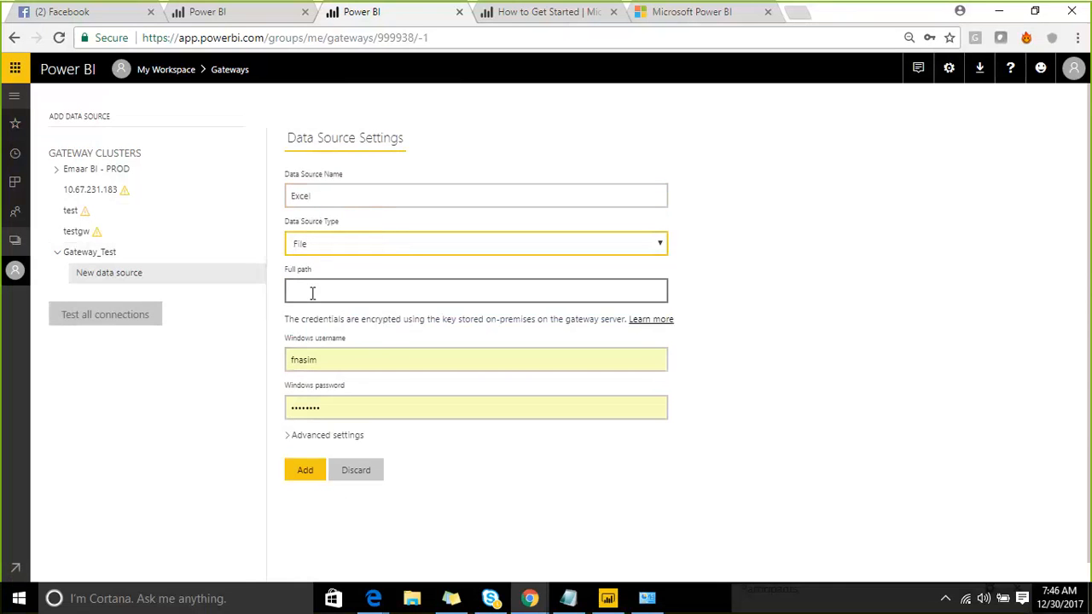
scroll(312, 294, down, 1)
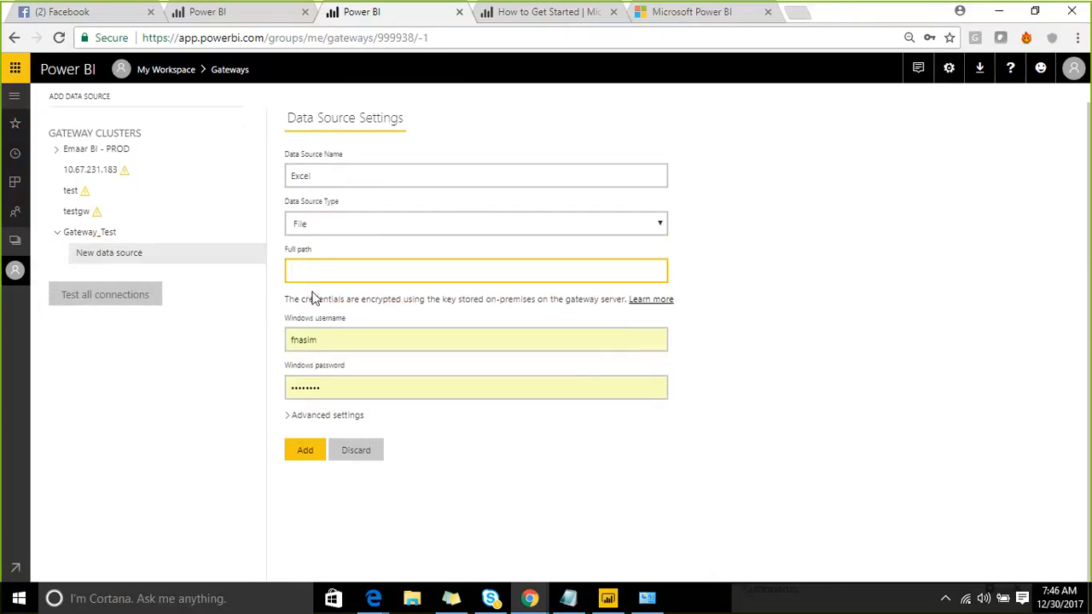
- Open File Explorer maximized on the Desktop, select the sample workbook, then return to Power BI Desktop
click(419, 586)
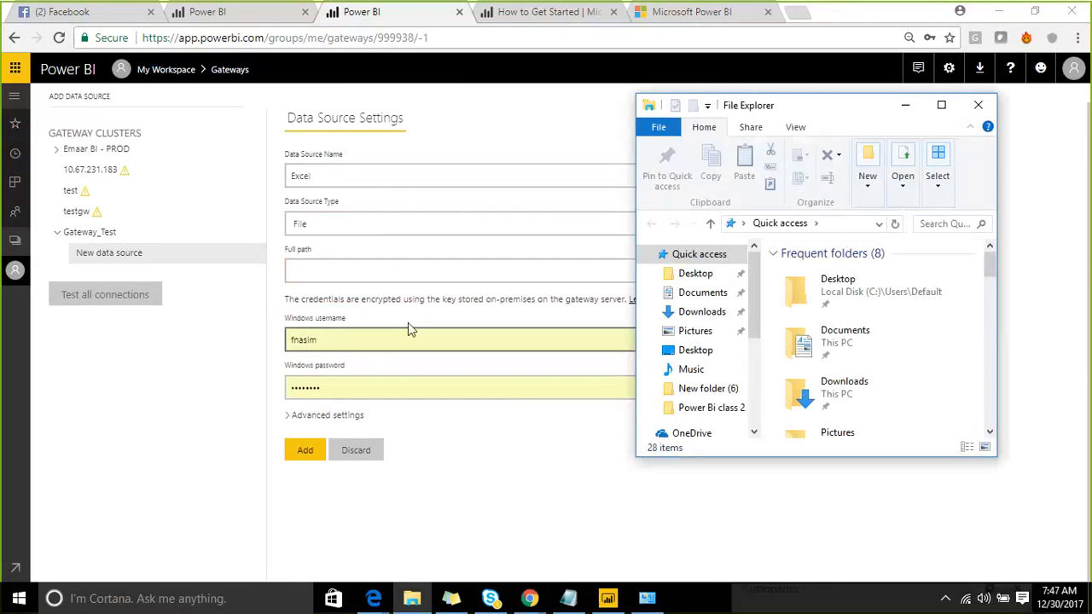
drag(952, 103, 695, 100)
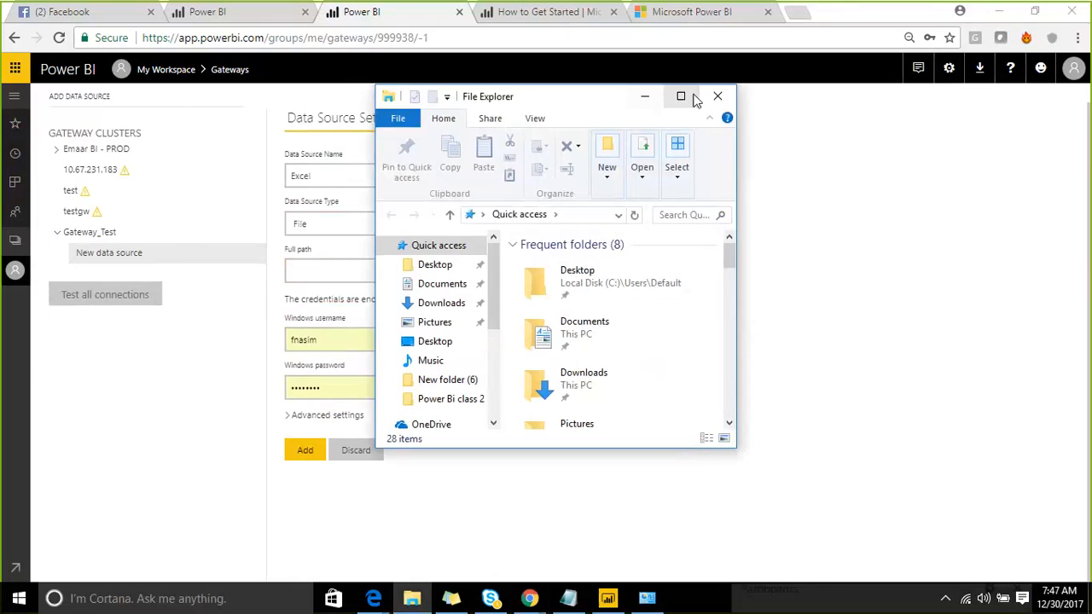
click(695, 100)
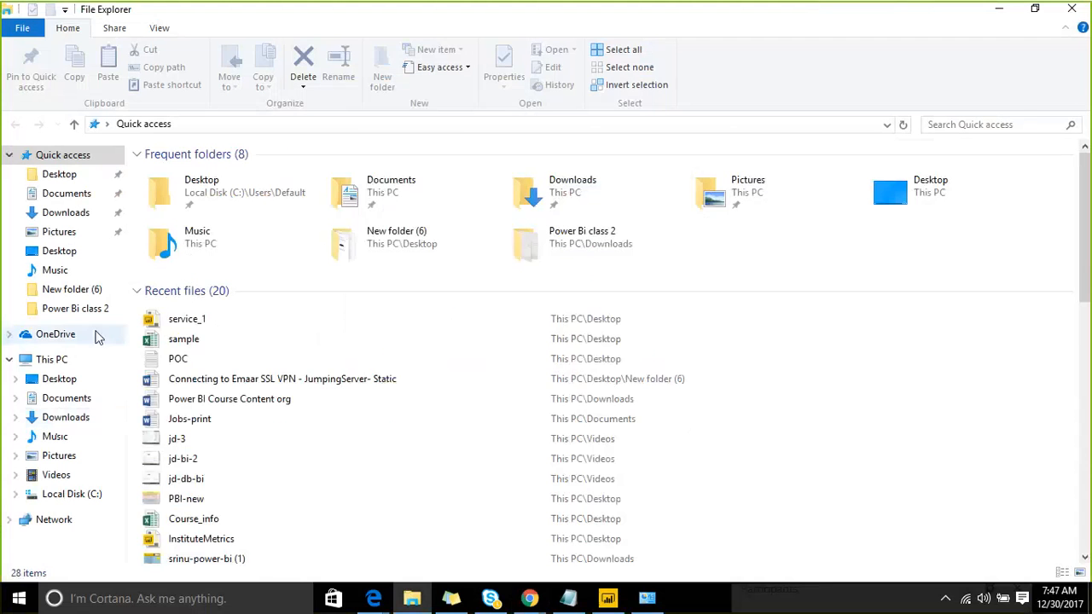
click(84, 389)
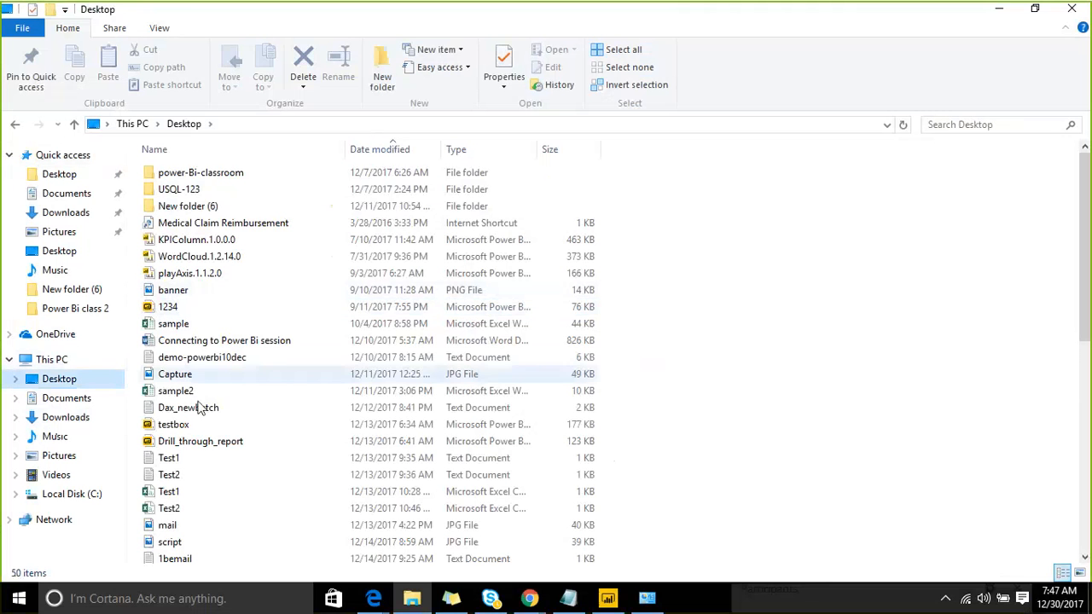
click(190, 325)
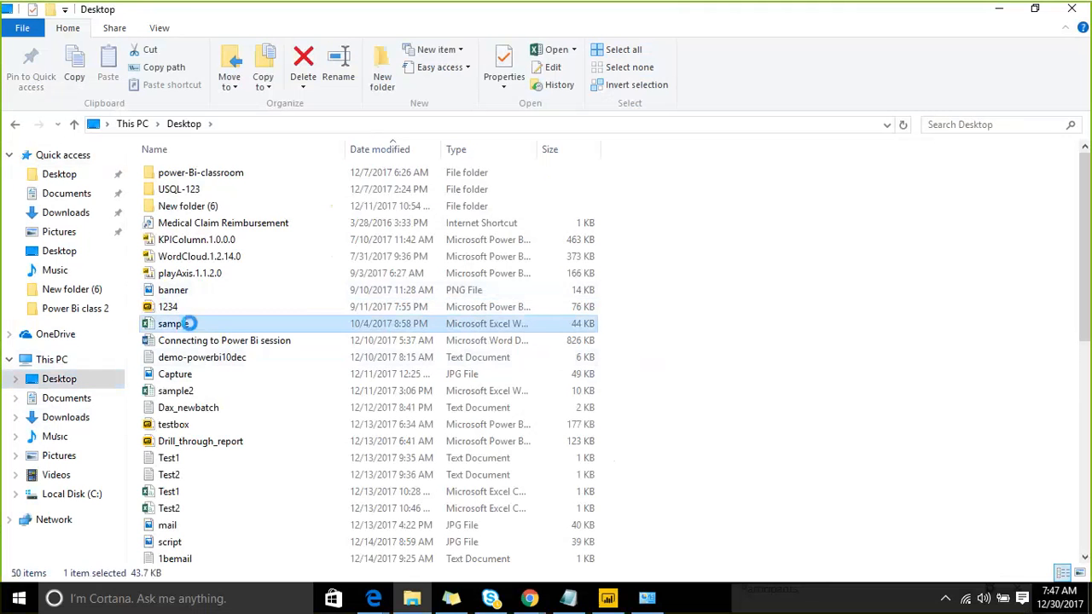
right_click(190, 326)
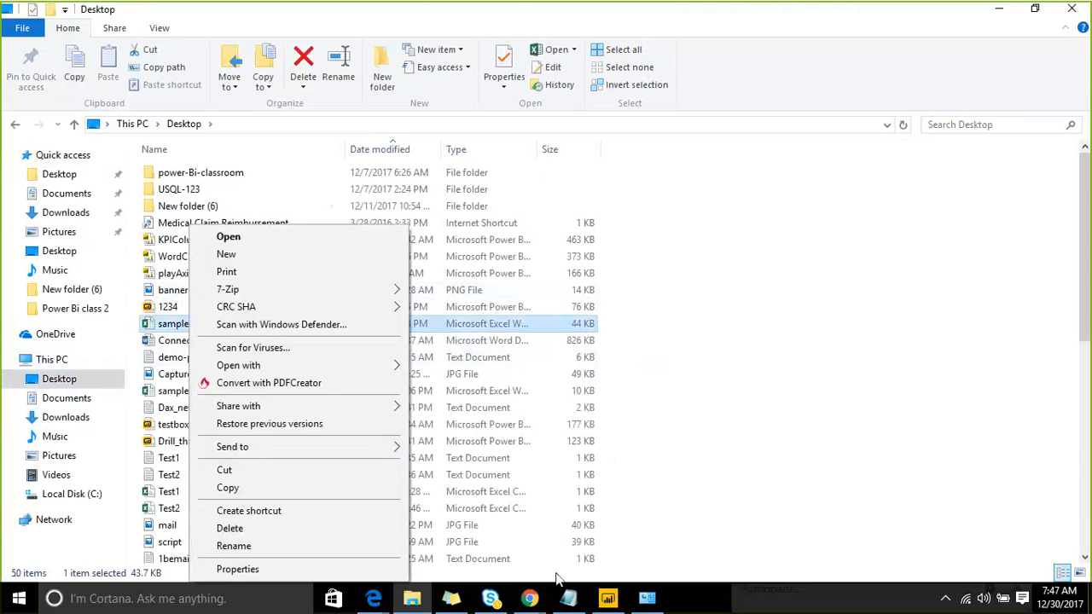
click(617, 602)
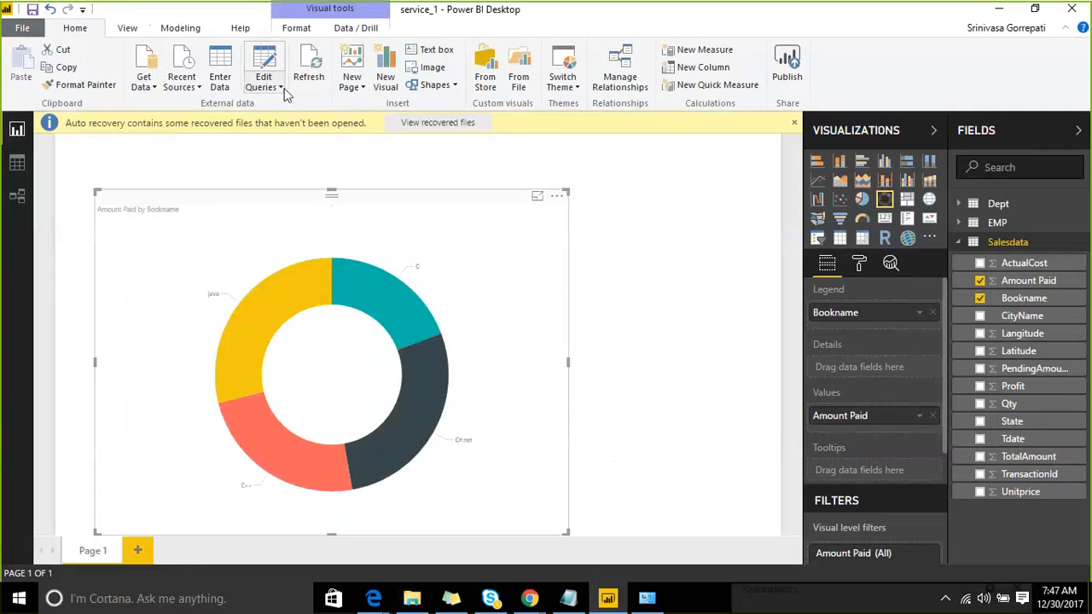
- Select the sample.xlsx file path in Data source settings, then return to the Power BI browser window
click(278, 88)
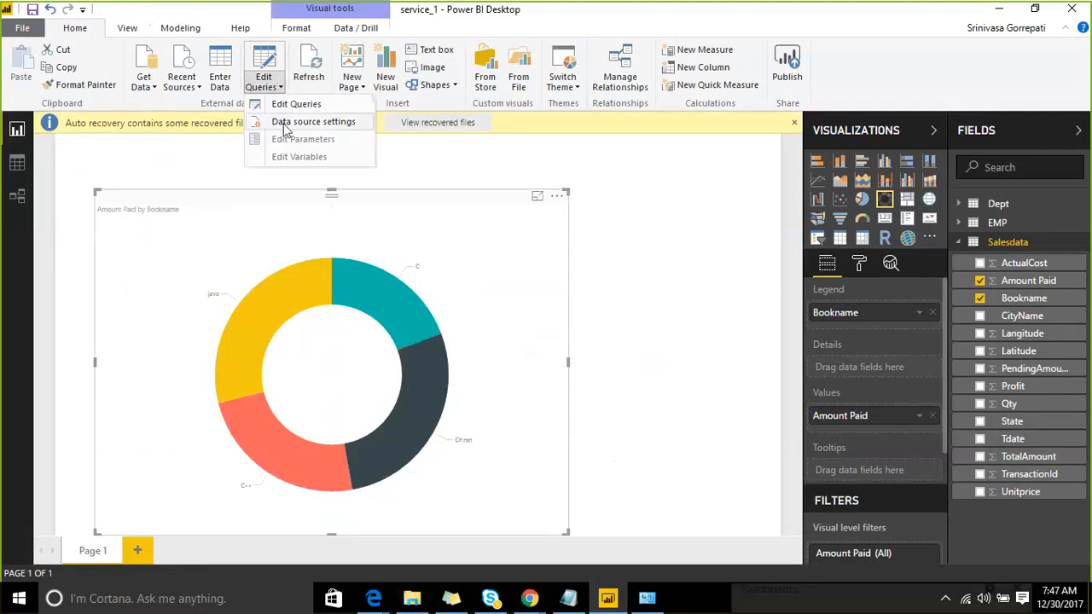
click(286, 124)
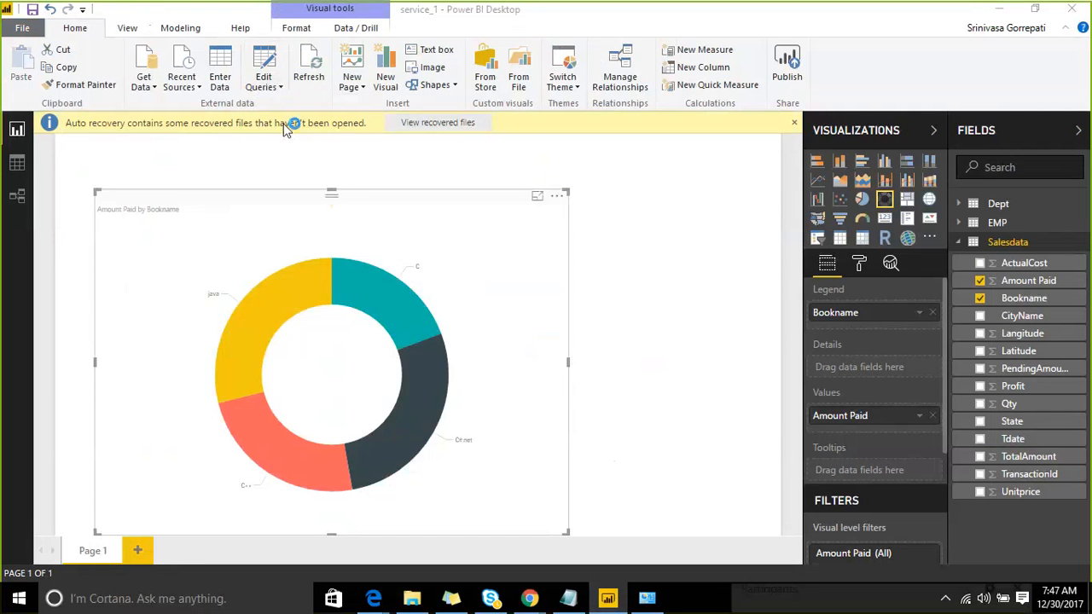
click(381, 214)
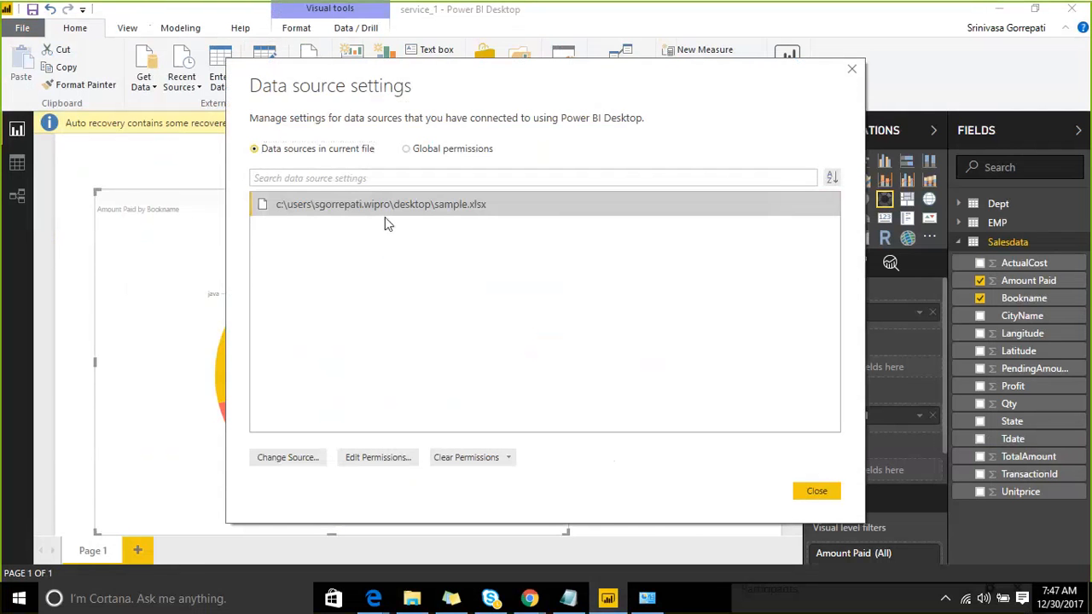
click(303, 452)
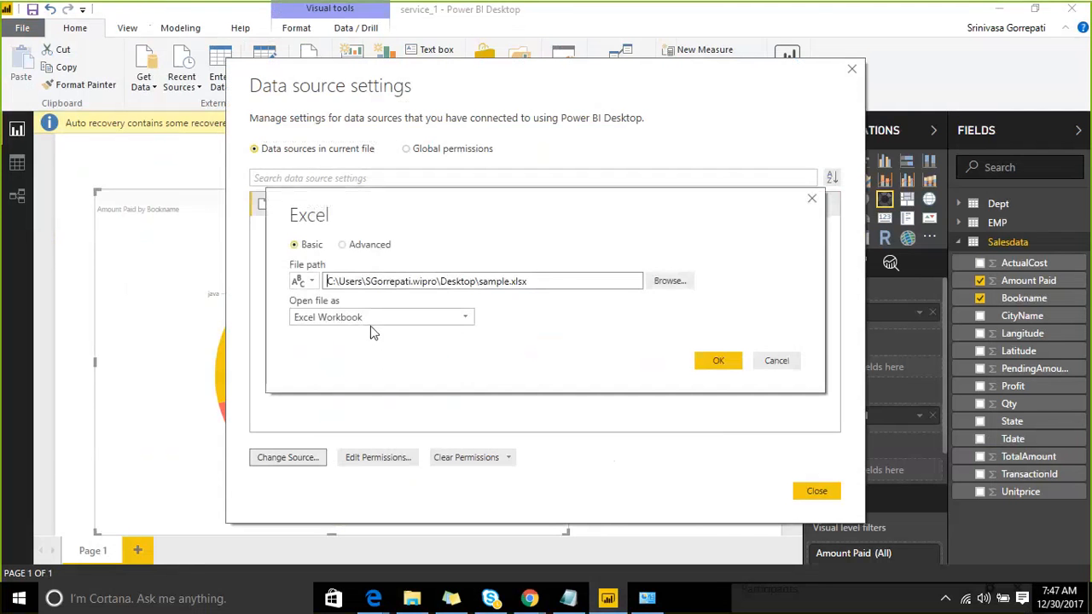
drag(529, 281, 310, 266)
key(ctrl+c)
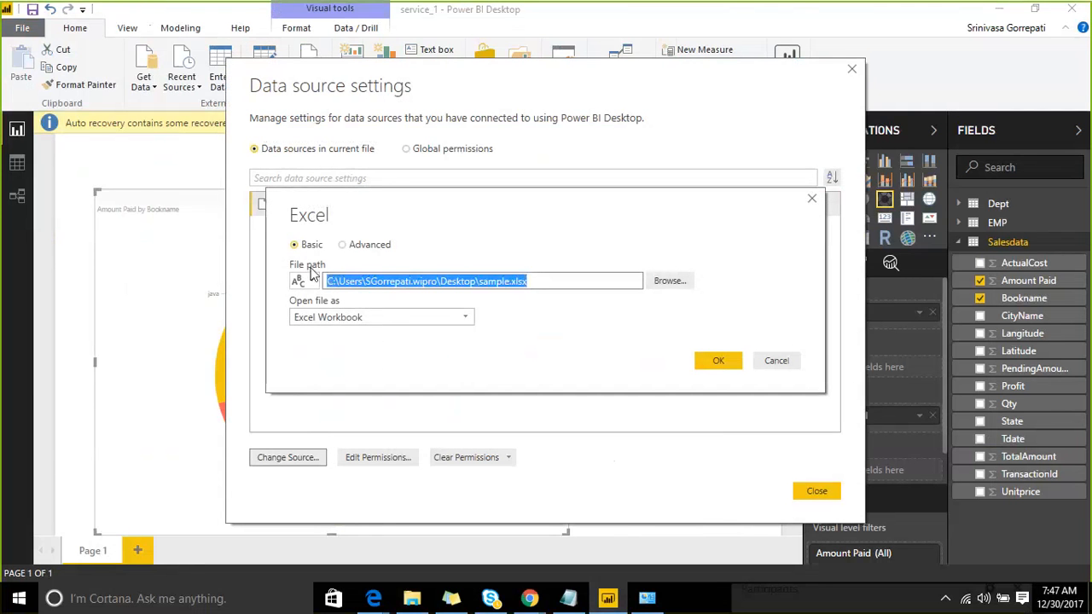
click(530, 598)
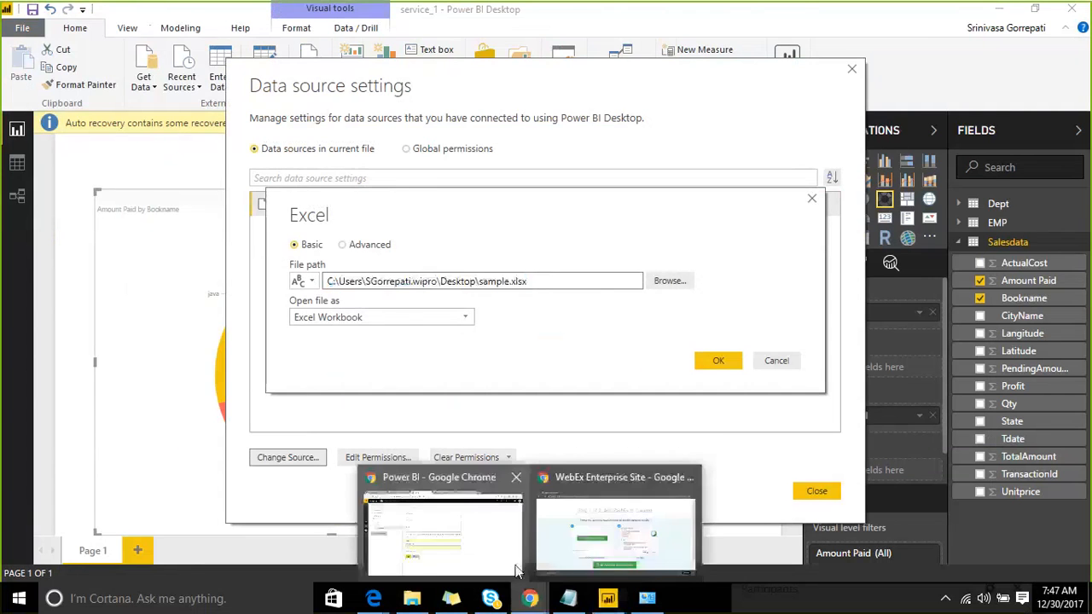
click(494, 555)
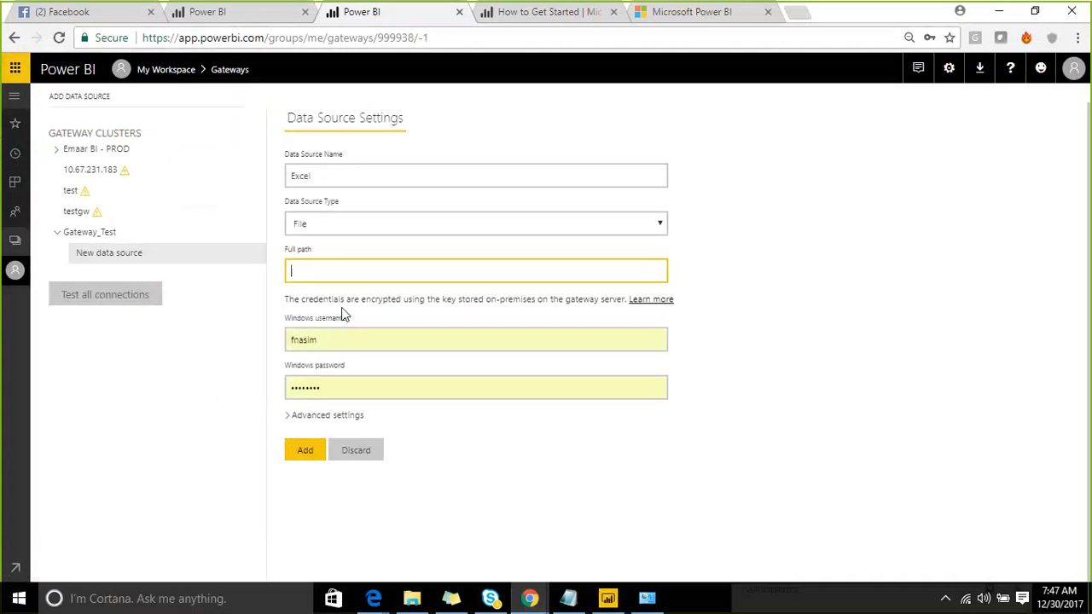
- Paste the sample.xlsx path as Full path, enter the domain username and password, and add the source
key(ctrl+v)
click(365, 339)
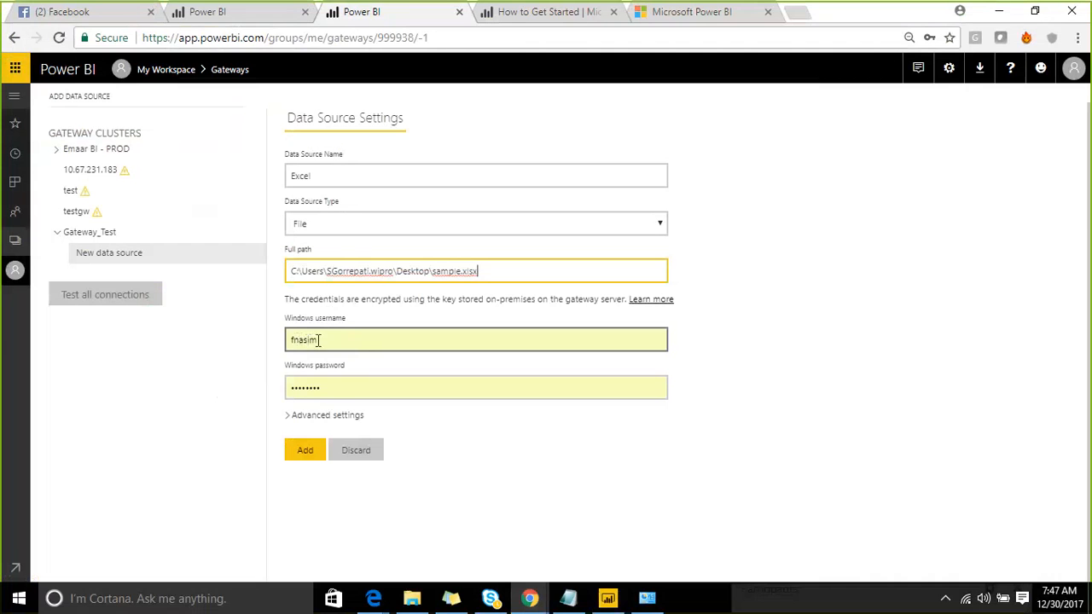
drag(318, 340, 286, 345)
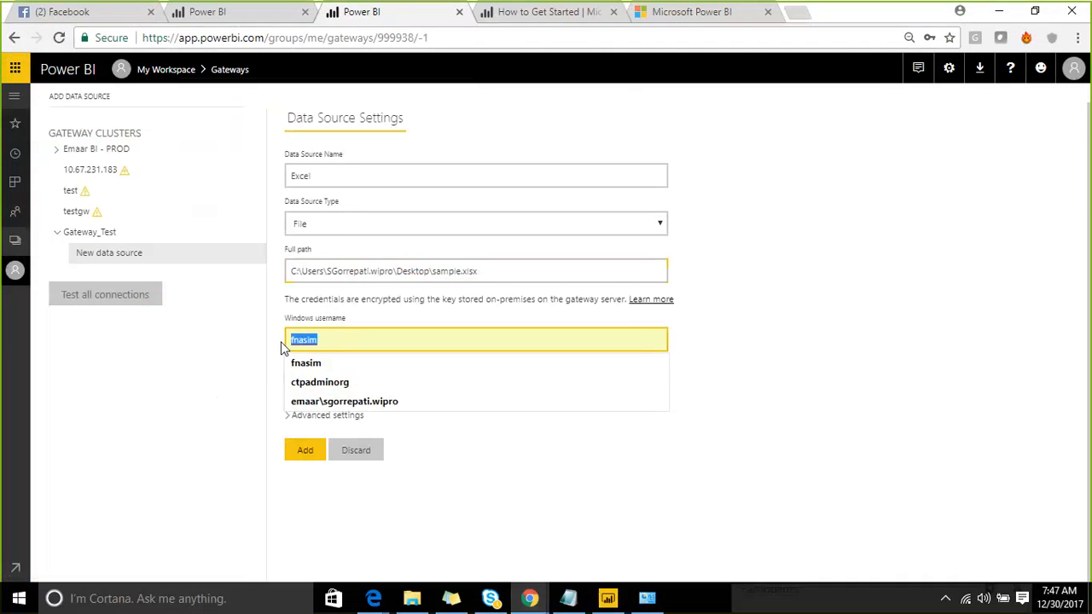
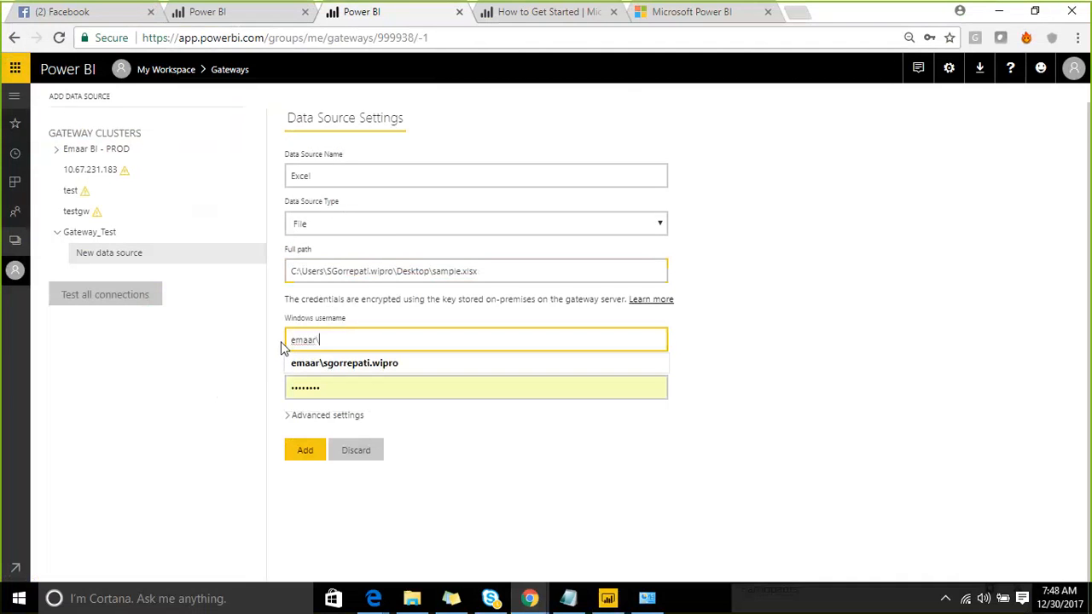
click(370, 367)
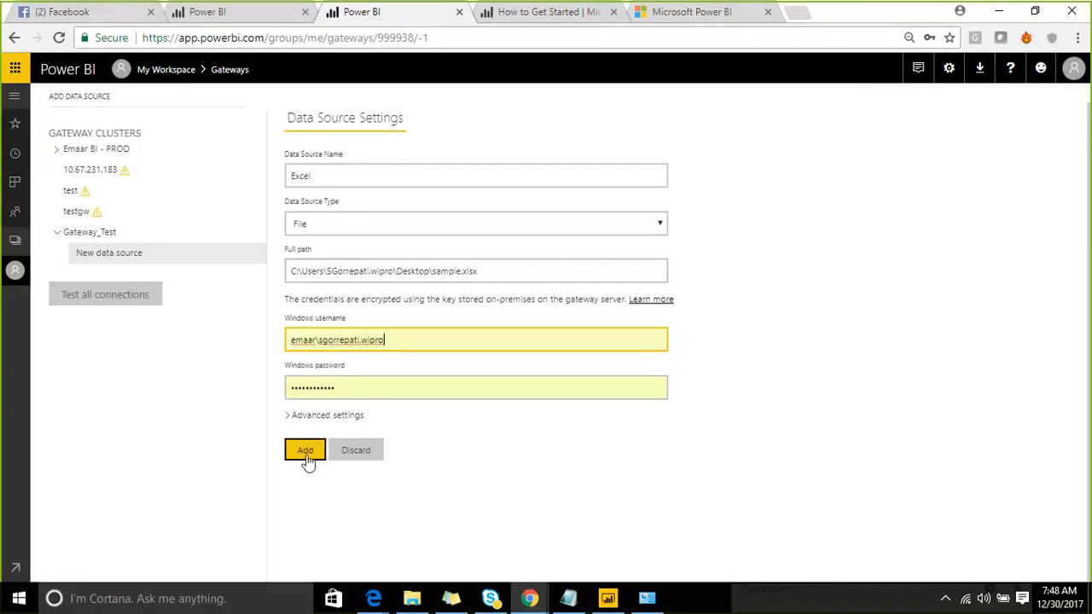
drag(353, 380, 281, 388)
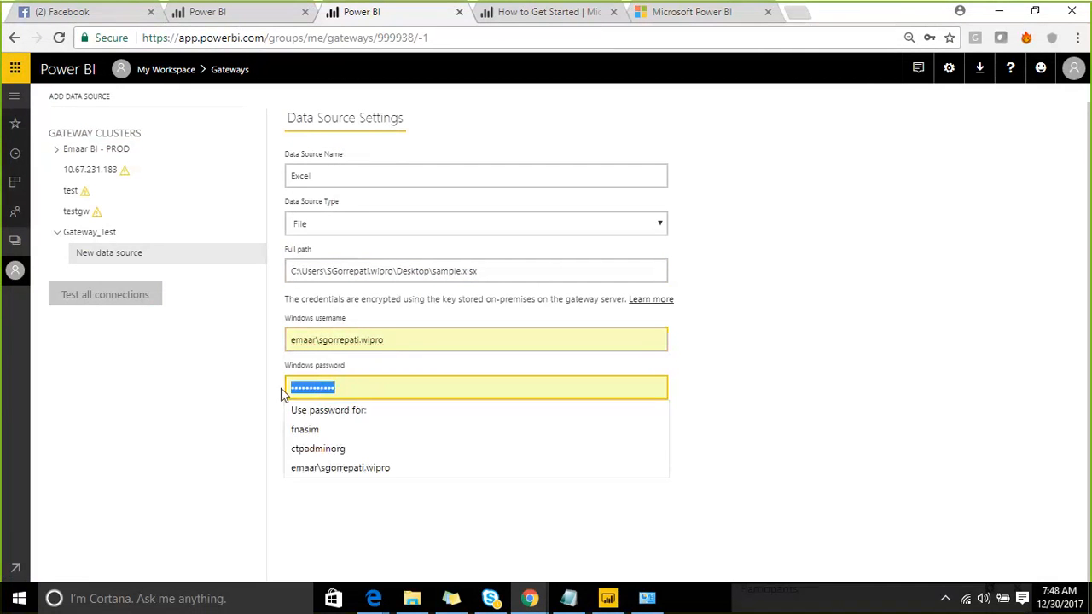
text(••••)
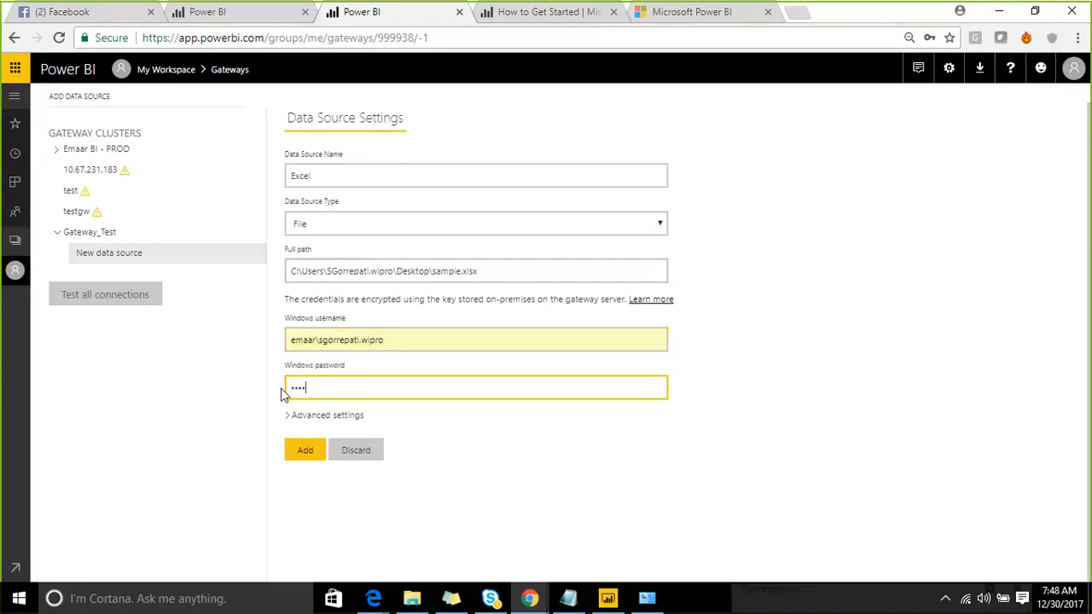
text(••••••••)
click(302, 451)
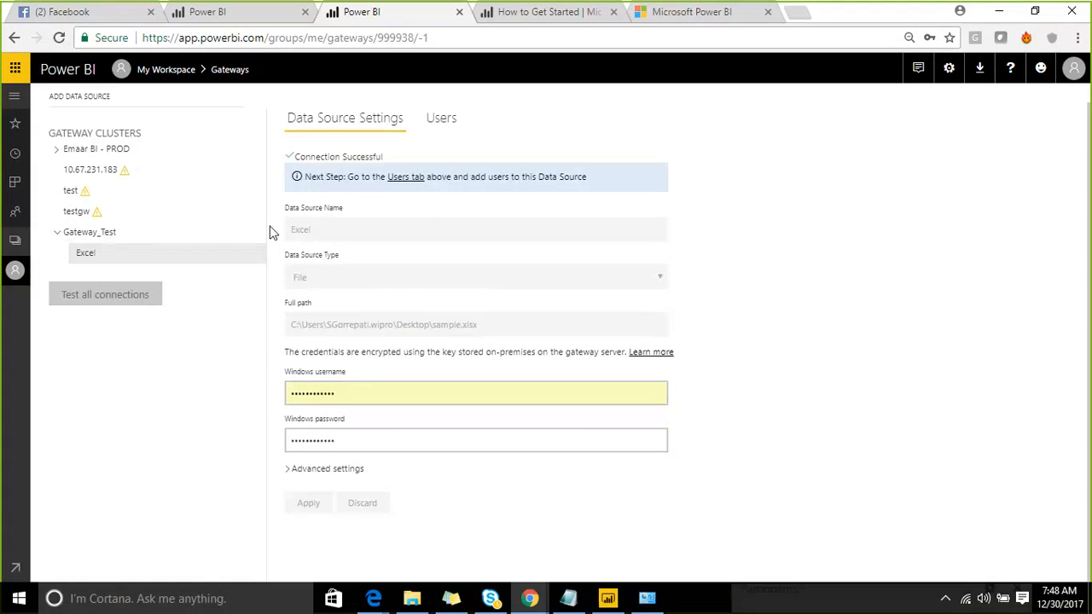
- Open service_1's Settings from the Emaar Marketing Universe workspace's Datasets list
click(165, 74)
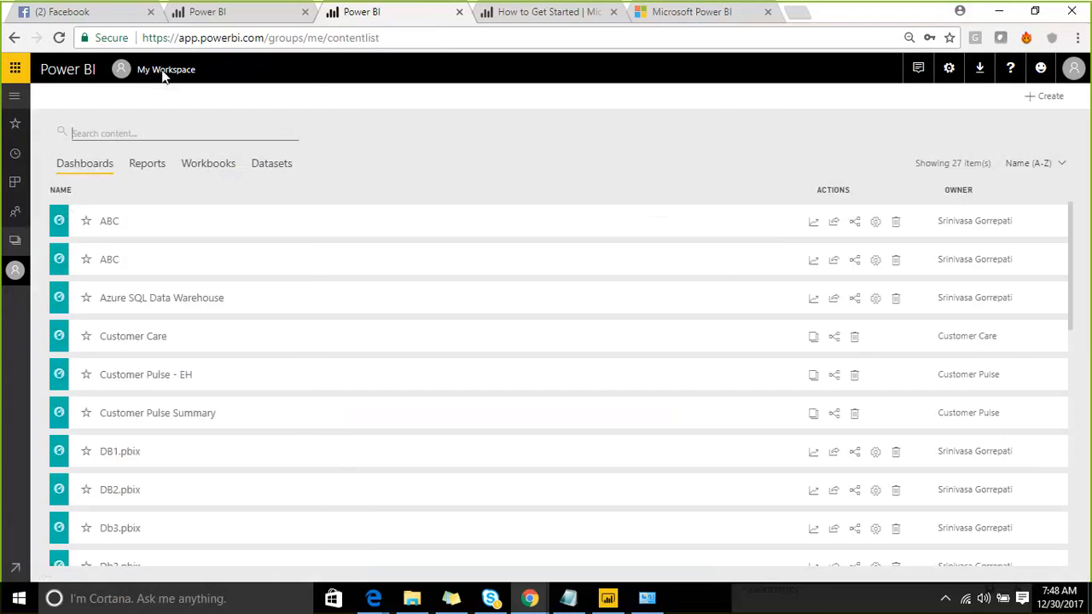
click(14, 242)
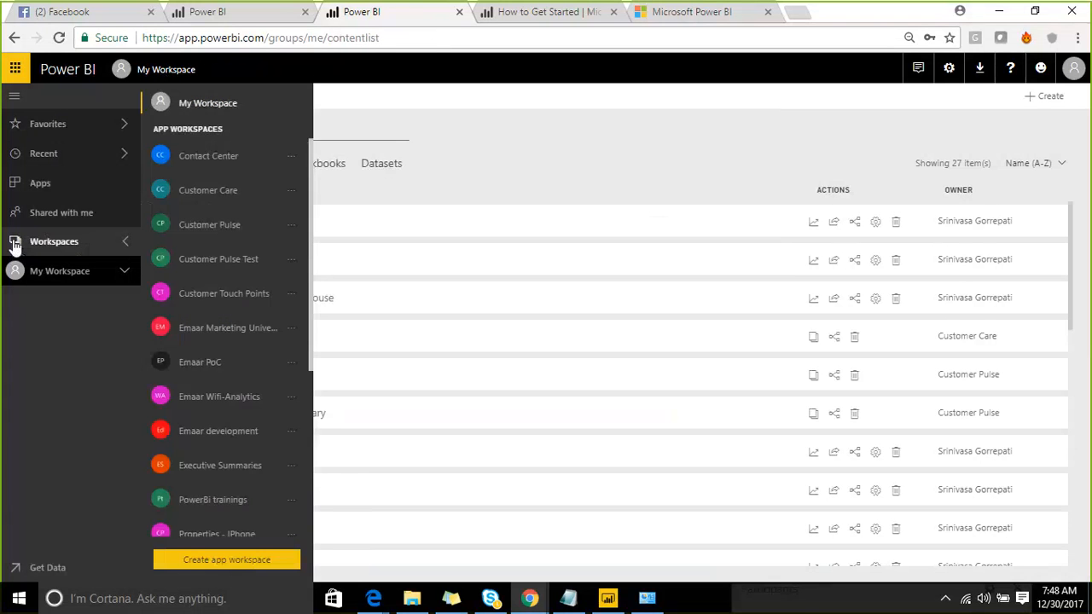
scroll(237, 262, down, 3)
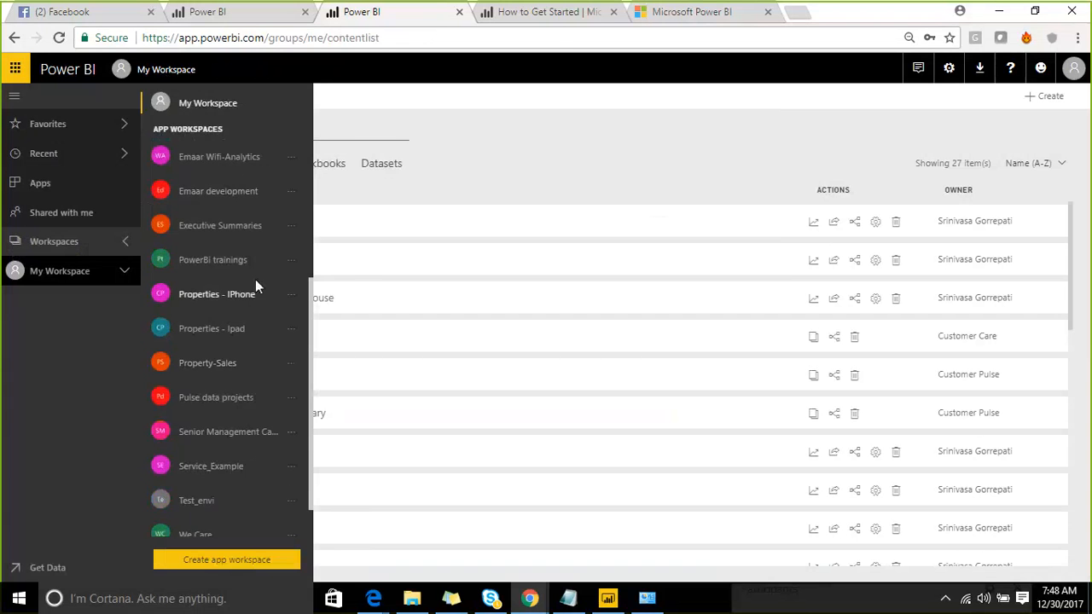
scroll(253, 358, down, 1)
scroll(254, 333, up, 3)
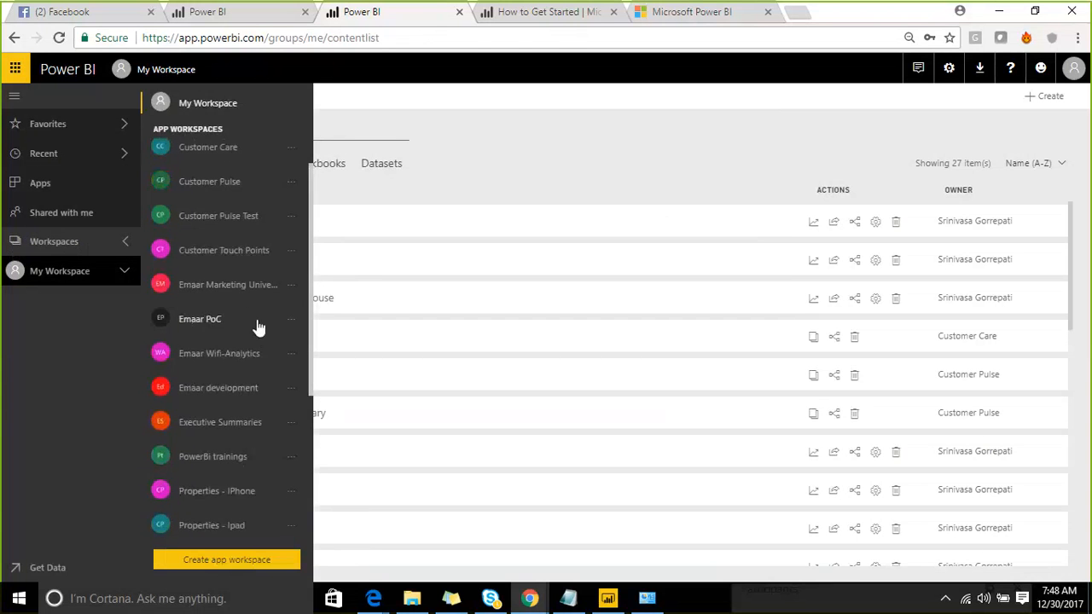
click(249, 288)
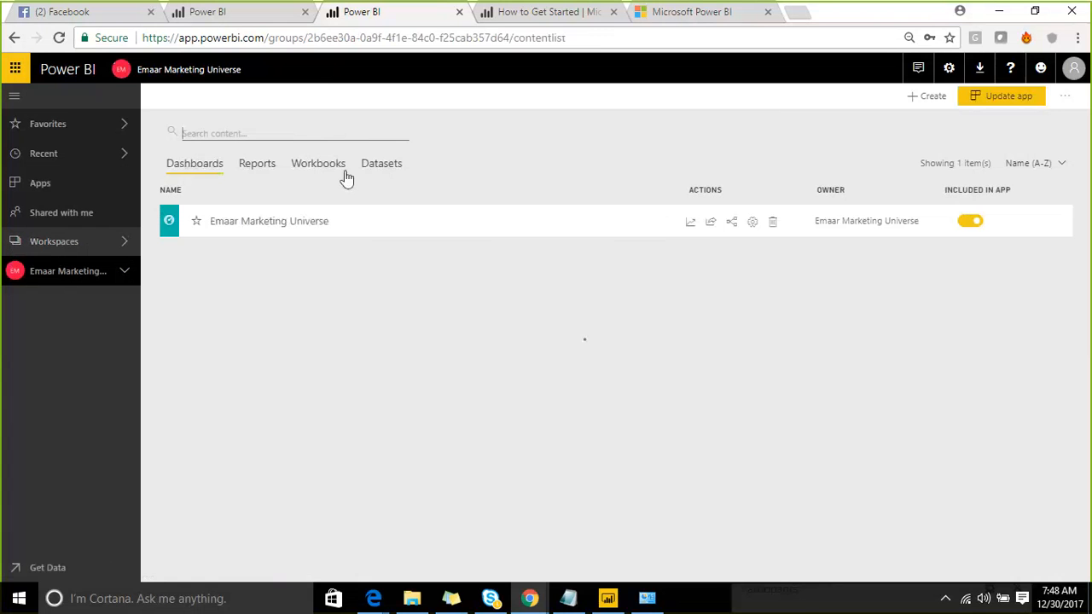
click(376, 169)
scroll(231, 455, down, 2)
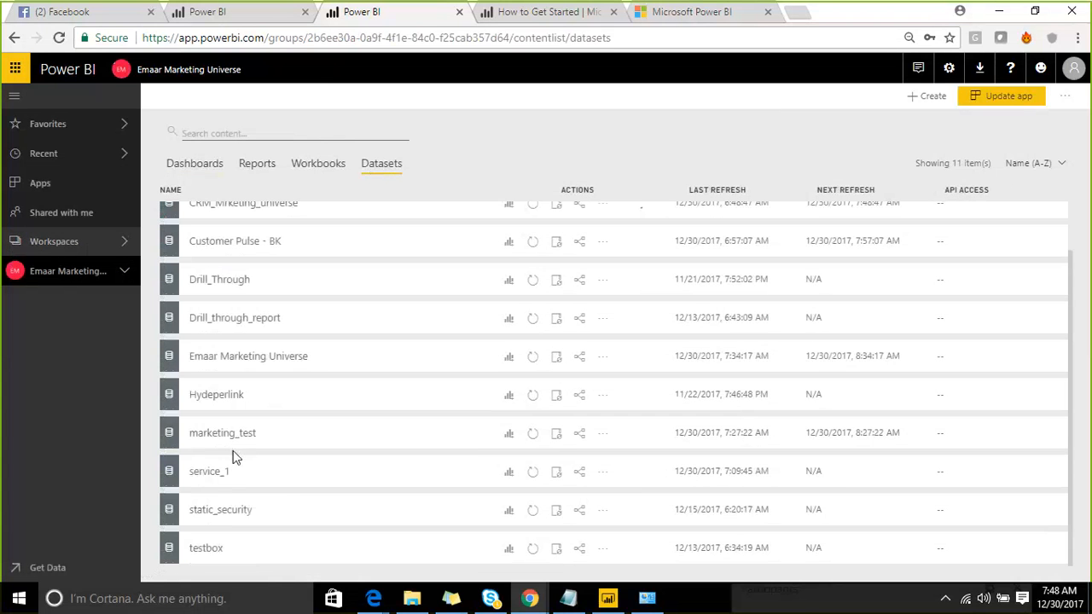
click(603, 474)
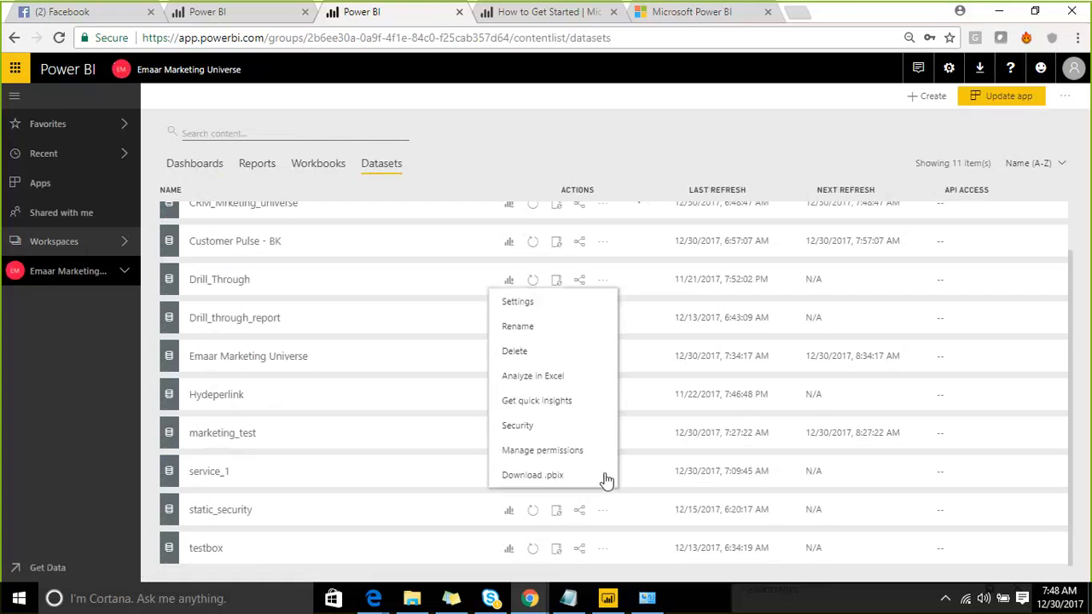
click(547, 309)
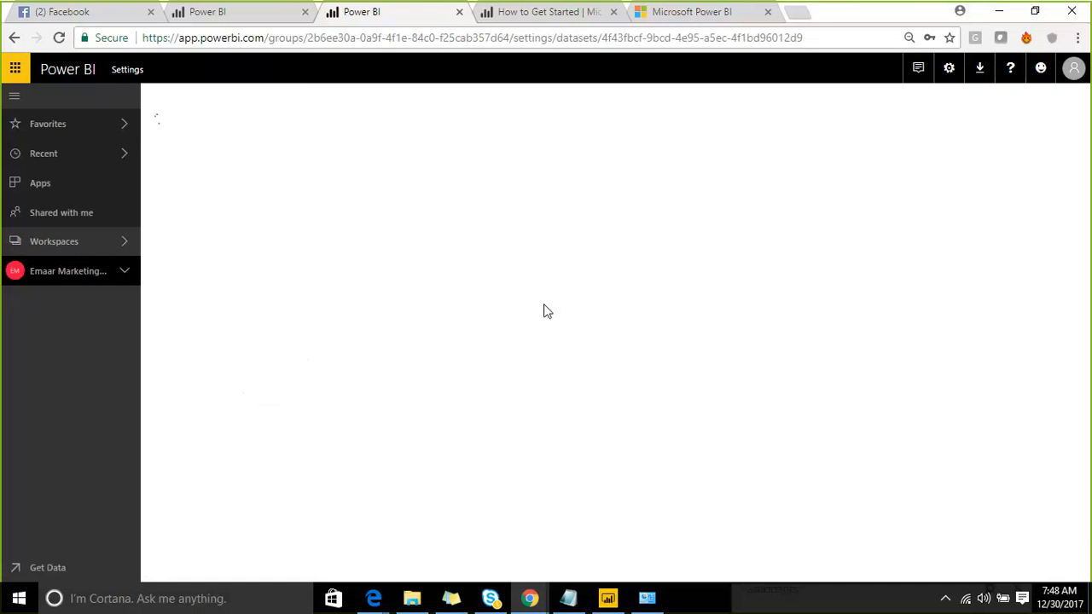
- Switch service_1's gateway connection from personal mode to Gateway_Test and apply it
click(491, 270)
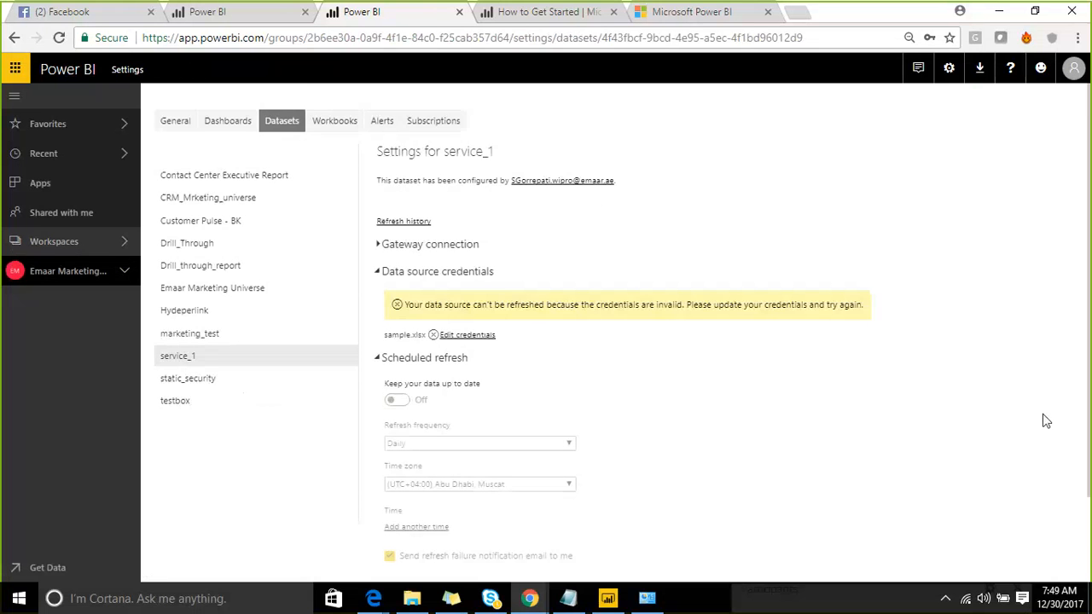
click(381, 245)
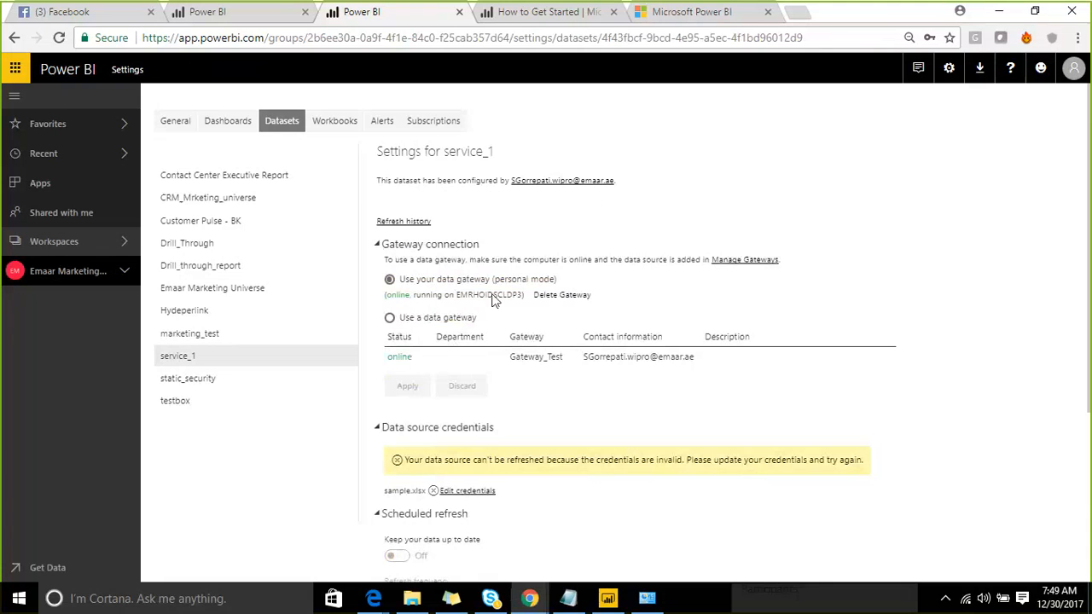
click(390, 318)
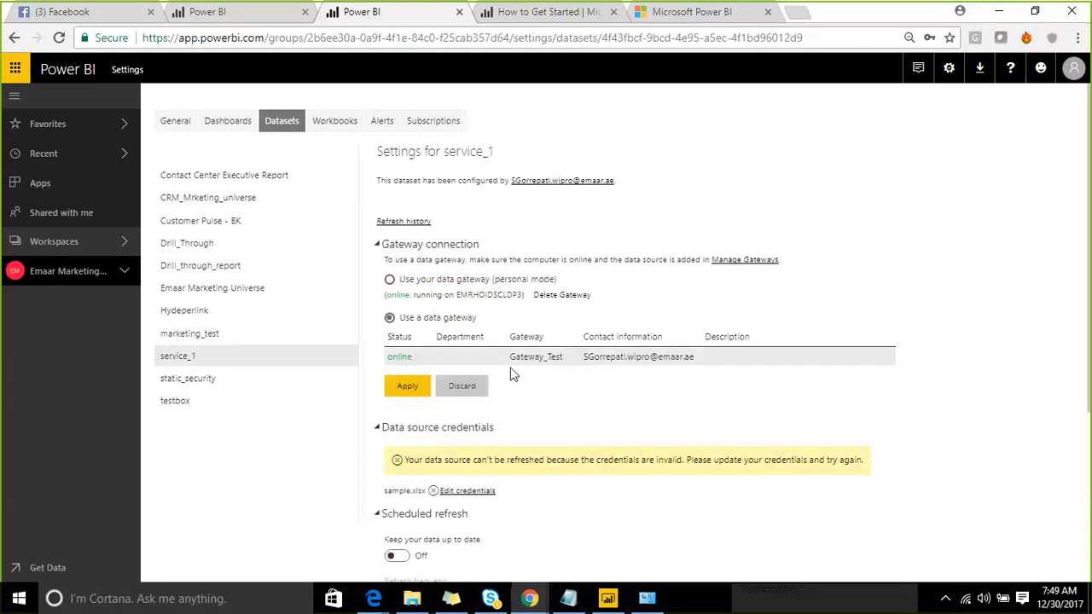
click(407, 388)
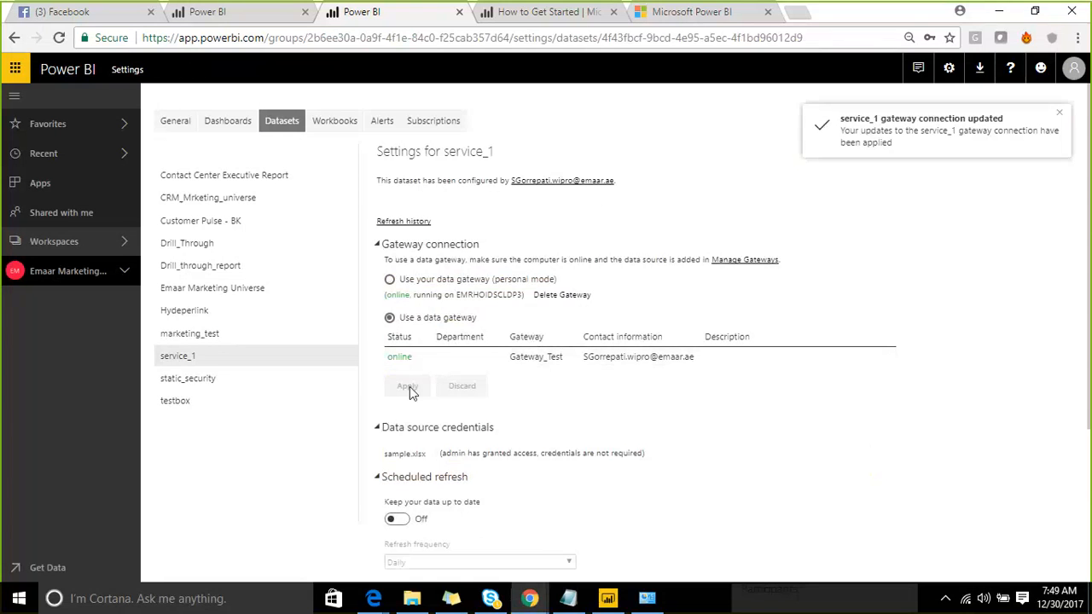
scroll(663, 293, down, 3)
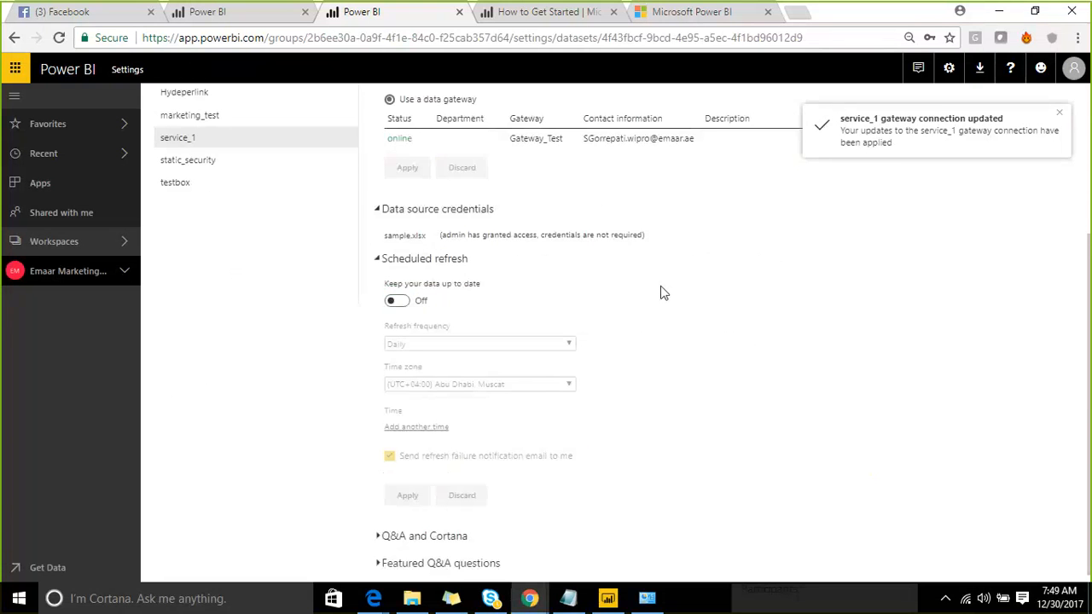
scroll(663, 292, up, 3)
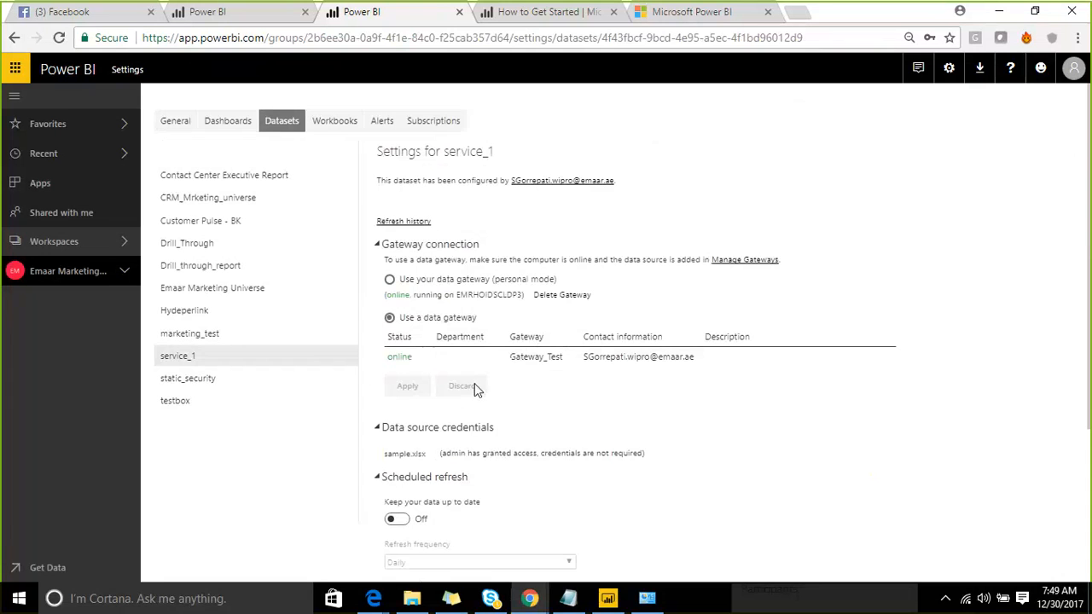
- Refresh service_1 from the Emaar Marketing Universe Datasets list, updating last refresh to 7:50:18 AM
click(118, 246)
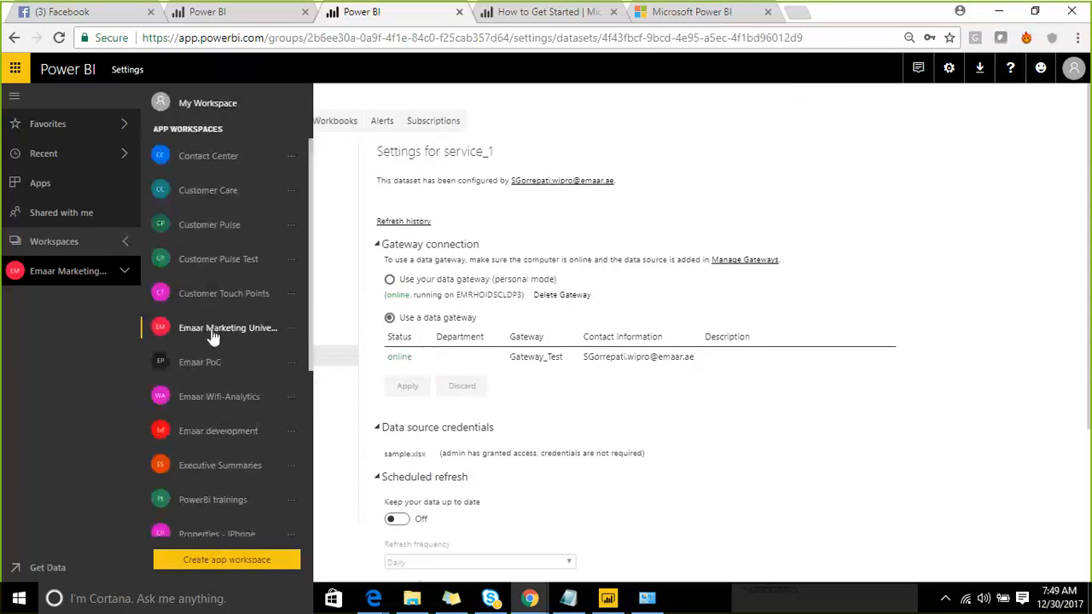
click(213, 335)
click(381, 165)
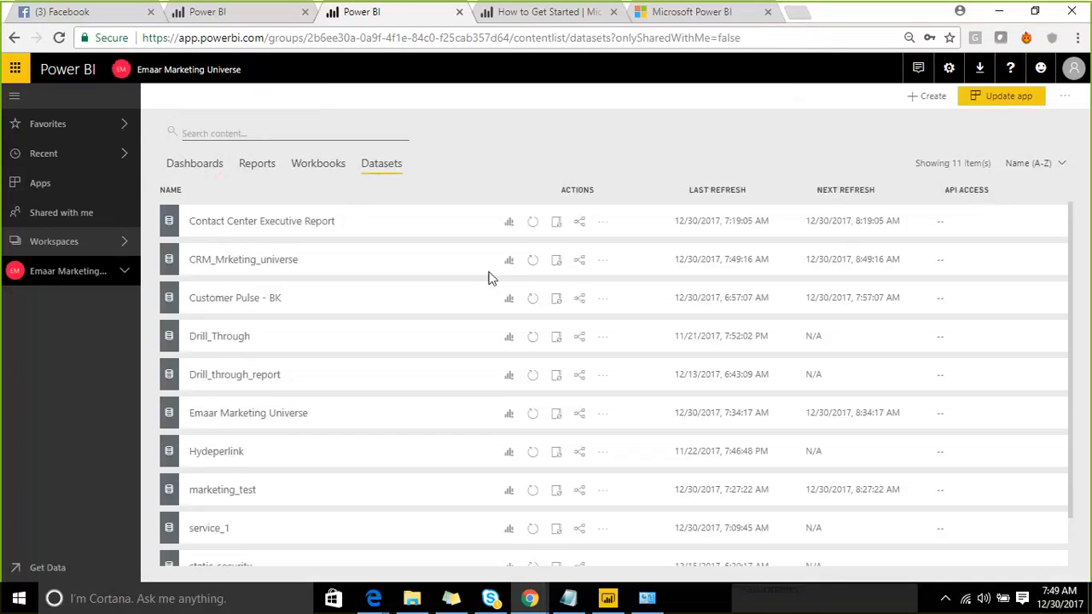
scroll(426, 404, down, 1)
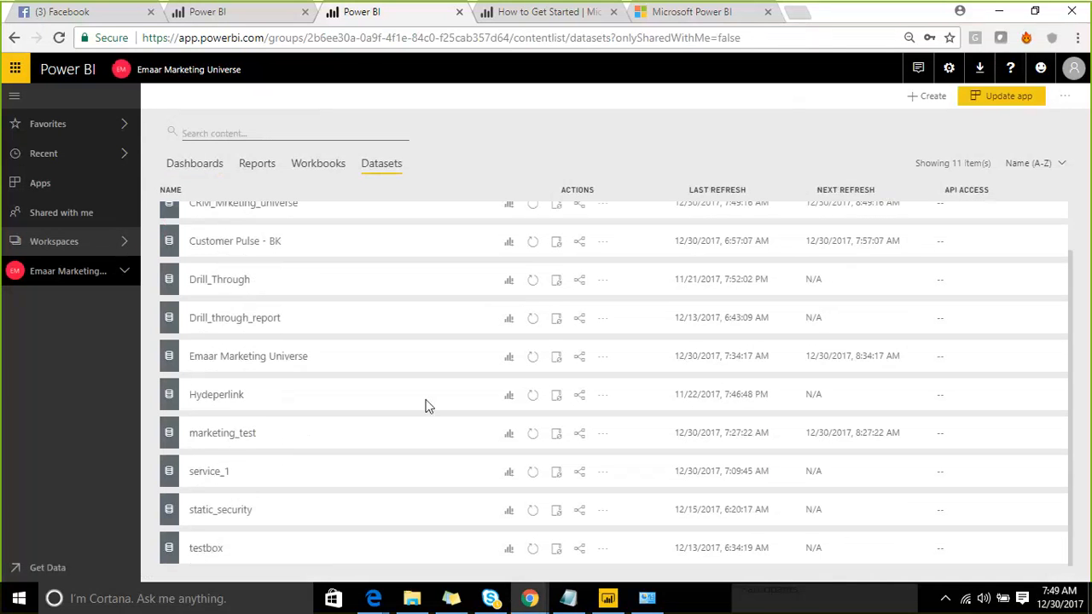
click(533, 473)
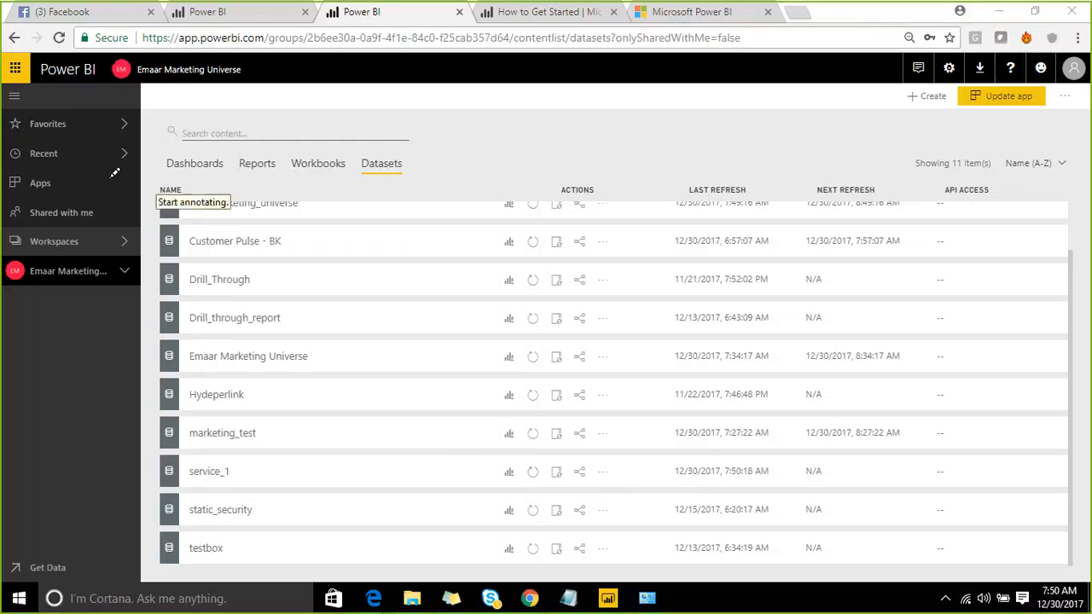
mouse_move(83, 194)
mouse_down()
mouse_move(99, 368)
mouse_move(411, 300)
mouse_move(365, 118)
mouse_move(60, 183)
mouse_up()
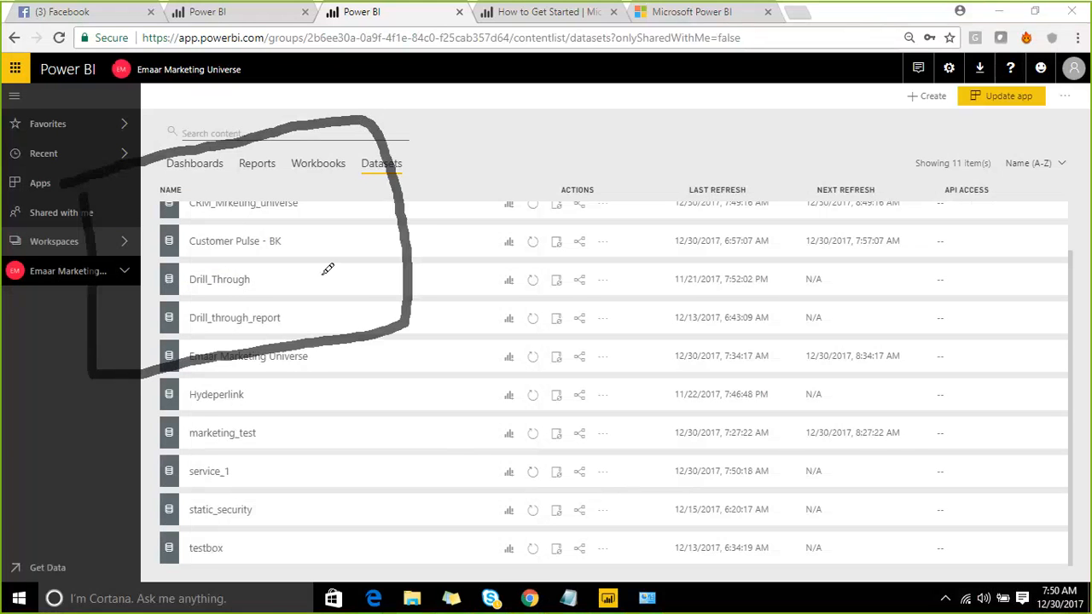
mouse_move(326, 268)
mouse_down()
mouse_move(378, 298)
mouse_move(349, 250)
mouse_move(361, 288)
mouse_move(575, 150)
mouse_up()
mouse_move(569, 106)
mouse_down()
mouse_move(587, 205)
mouse_move(784, 146)
mouse_move(743, 83)
mouse_up()
drag(654, 77, 524, 112)
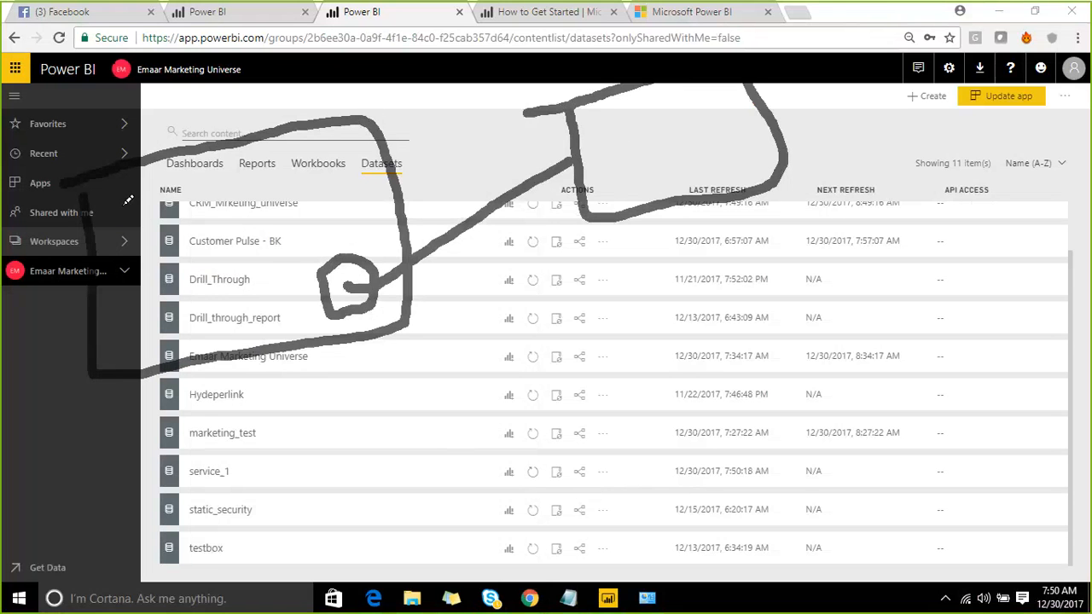
mouse_move(122, 202)
mouse_down()
mouse_move(137, 236)
mouse_move(174, 206)
mouse_move(135, 177)
mouse_move(120, 193)
mouse_move(489, 144)
mouse_move(606, 117)
mouse_move(616, 122)
mouse_move(602, 136)
mouse_up()
drag(676, 109, 710, 96)
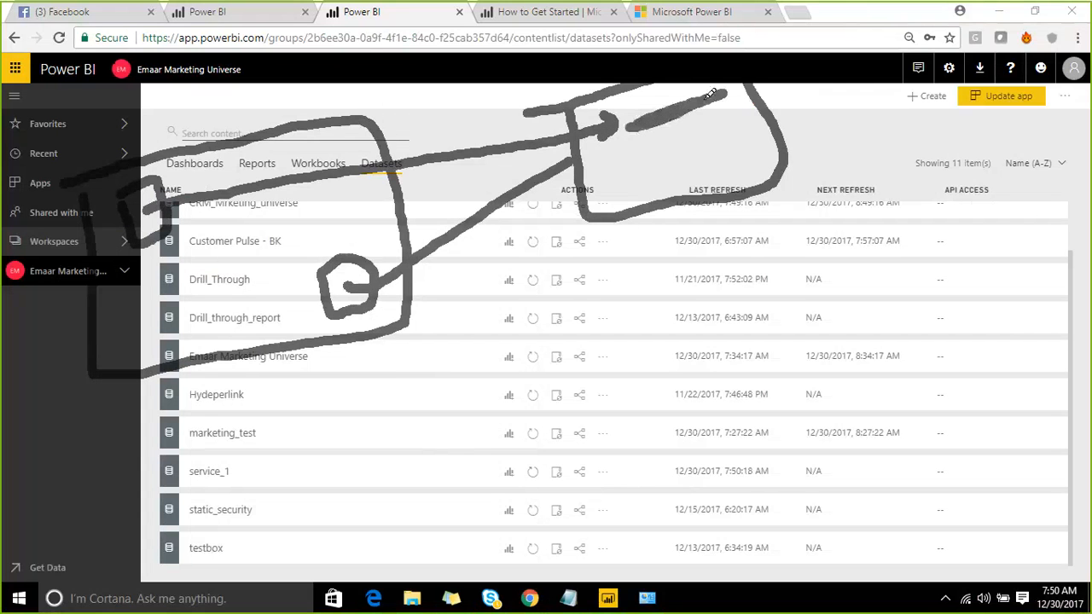
mouse_move(704, 140)
mouse_down()
mouse_move(692, 153)
mouse_move(695, 184)
mouse_up()
drag(721, 139, 730, 177)
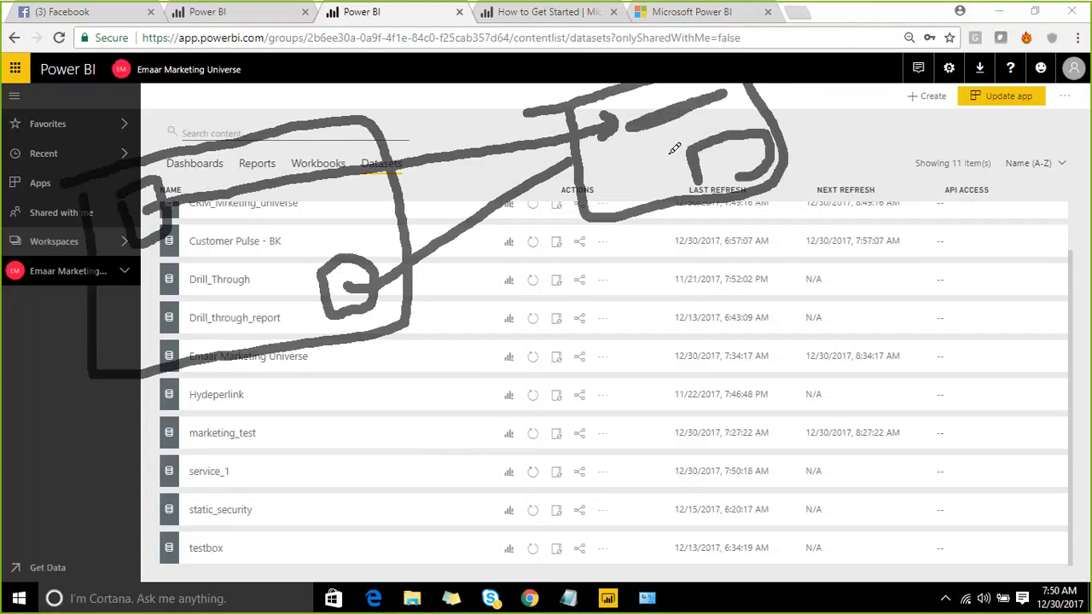
mouse_move(644, 137)
mouse_down()
mouse_move(730, 146)
mouse_move(718, 155)
mouse_move(754, 135)
mouse_move(757, 143)
mouse_up()
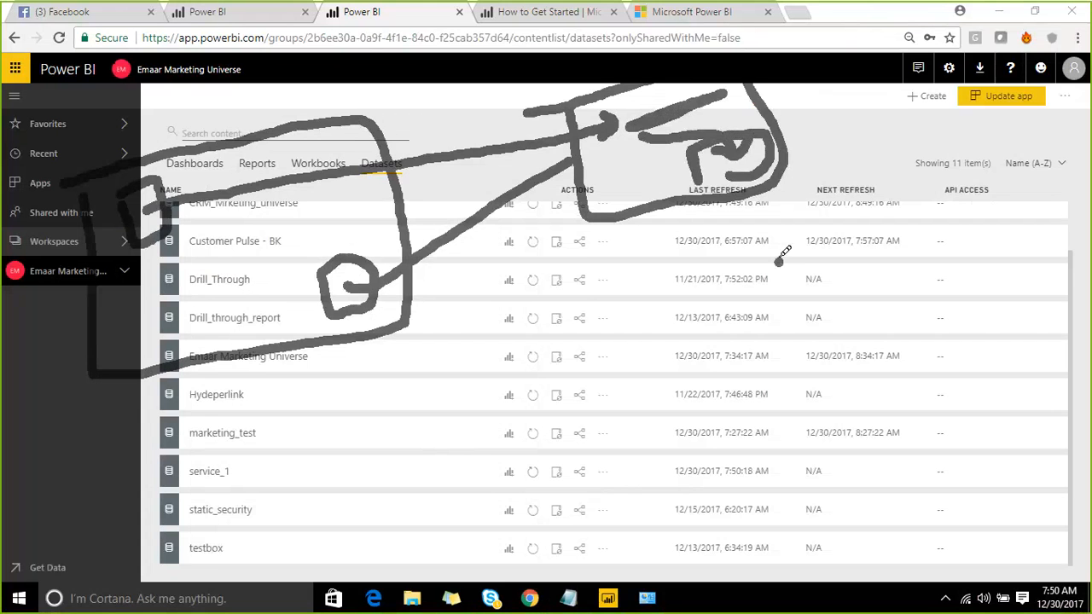
mouse_move(779, 260)
mouse_down()
mouse_move(735, 183)
mouse_move(788, 199)
mouse_up()
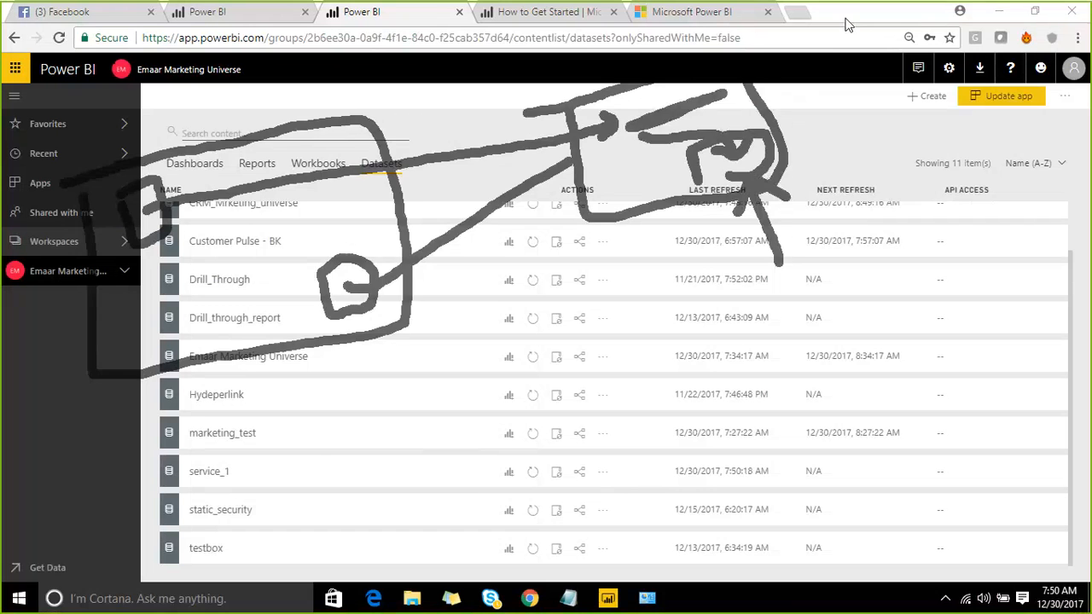
- Clear the annotations and refresh service_1 again, updating last refresh to 7:51:59 AM
key(Escape)
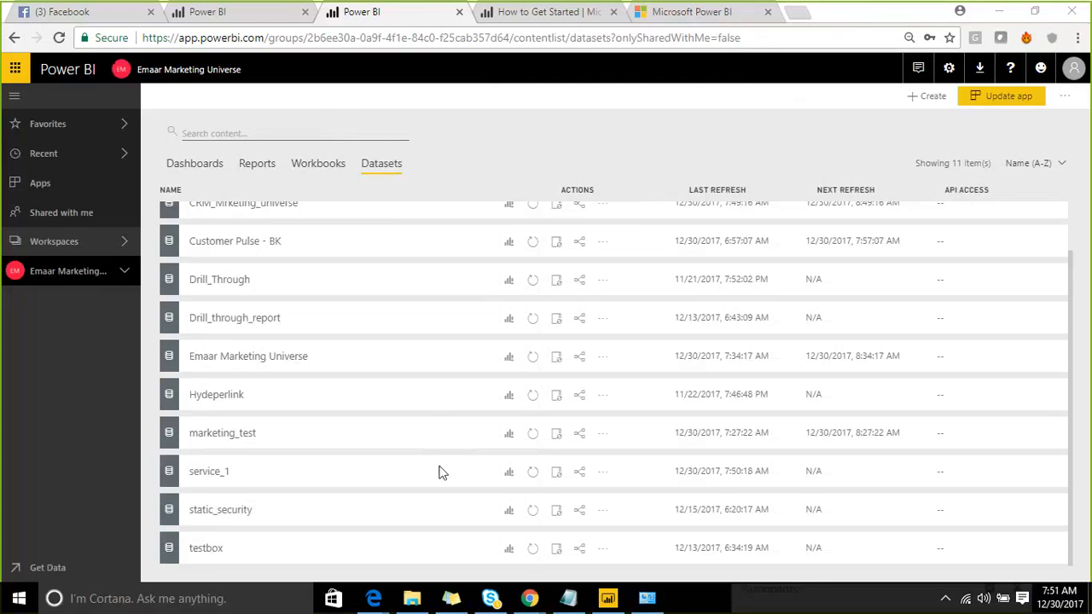
click(532, 474)
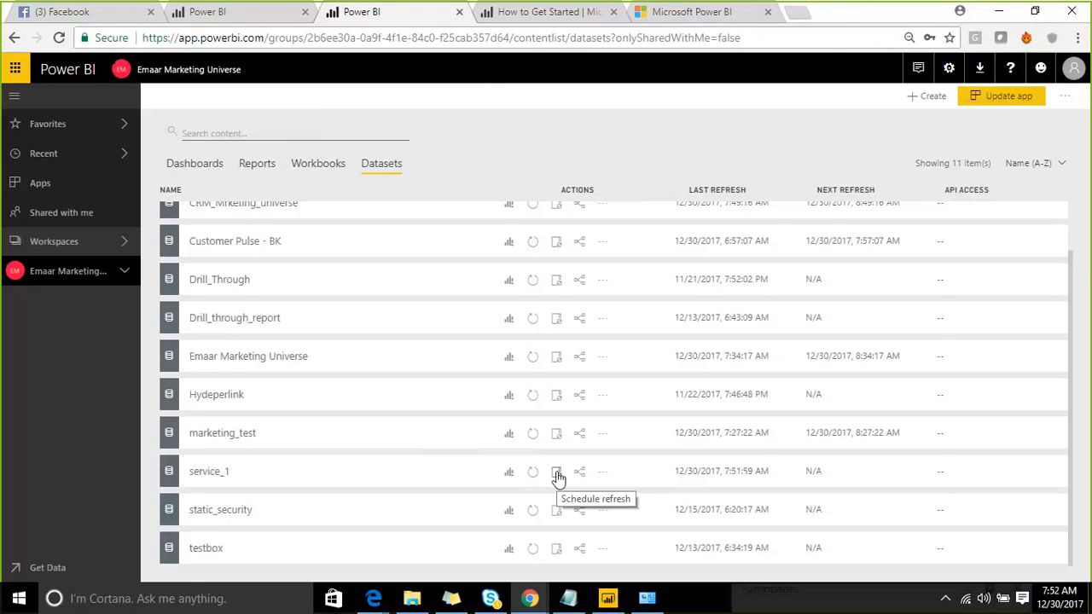
- Turn on scheduled refresh for service_1 with Daily frequency in the Abu Dhabi, Muscat time zone
click(557, 474)
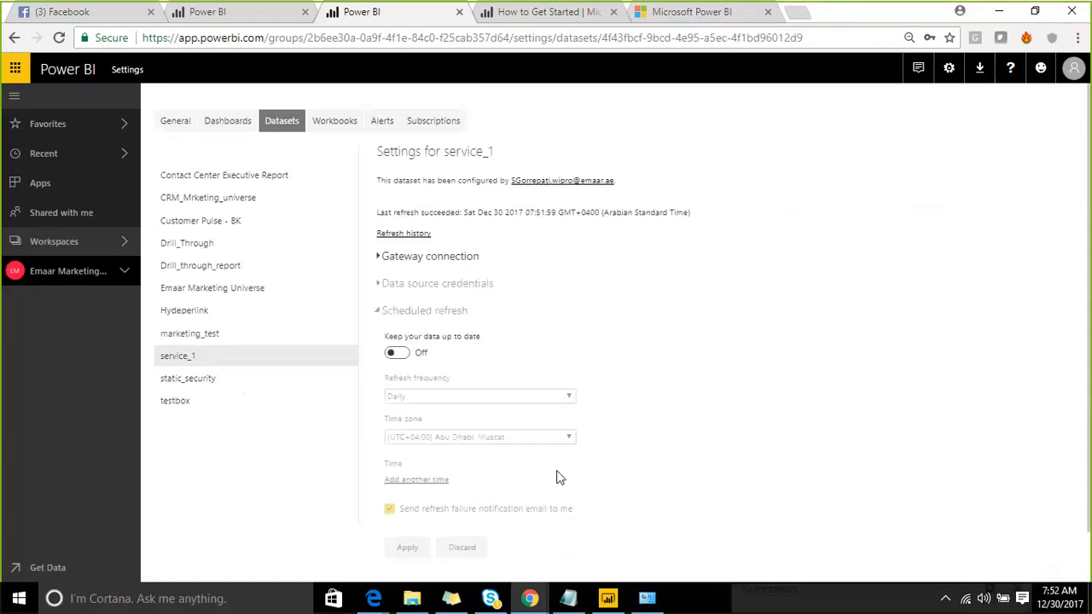
click(404, 354)
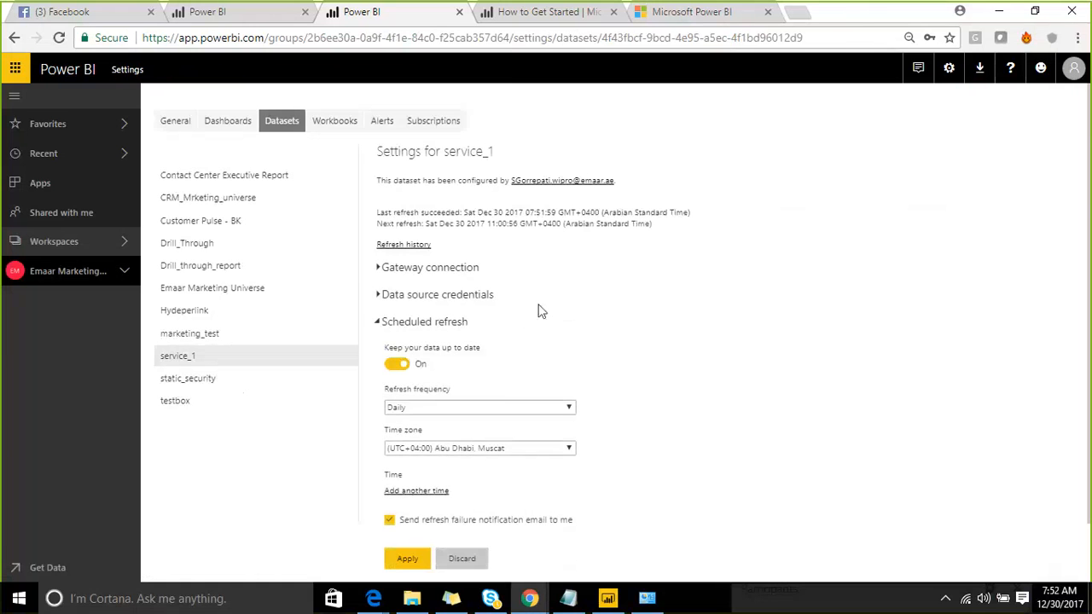
scroll(534, 320, down, 1)
click(530, 344)
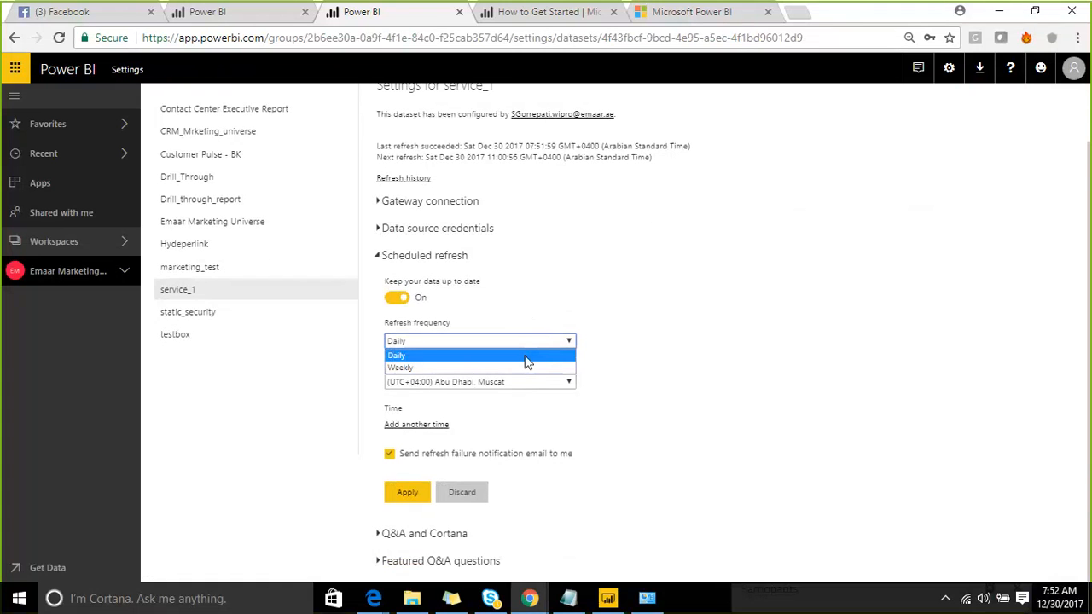
click(526, 361)
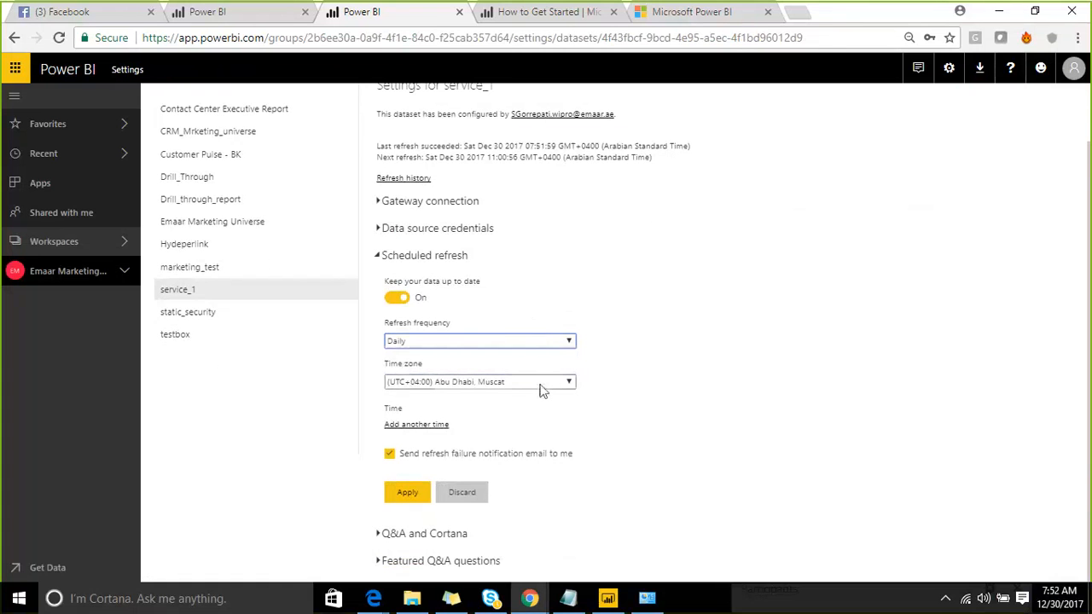
click(544, 386)
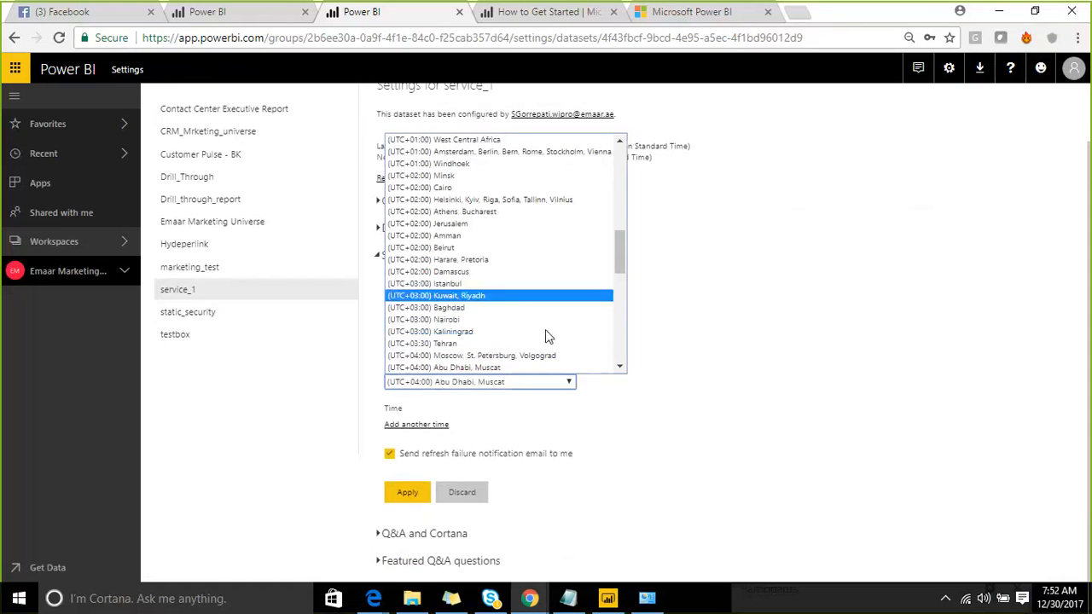
click(735, 257)
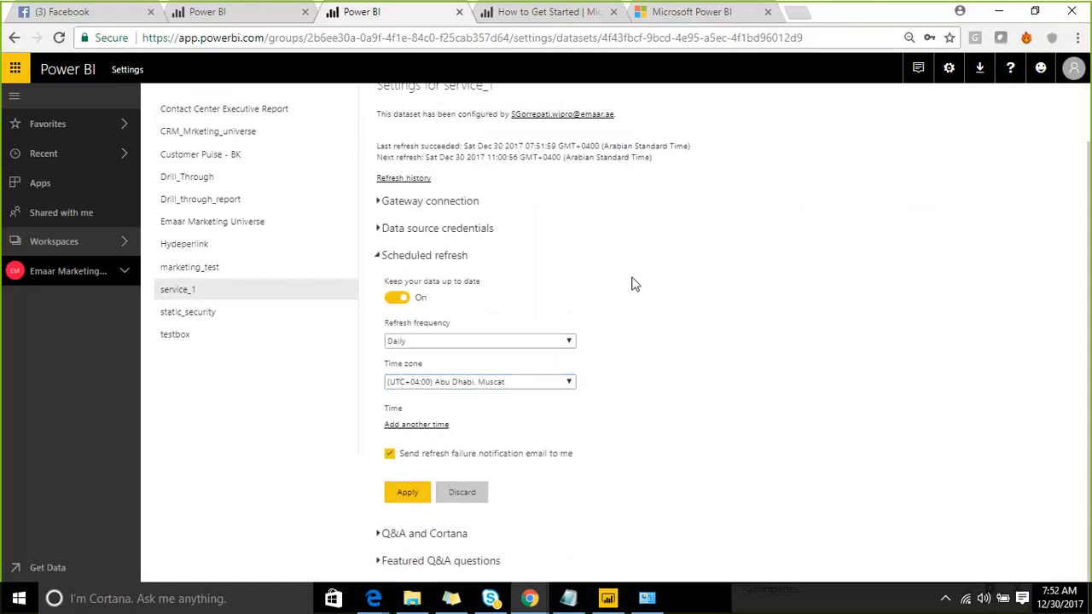
- Add a first daily refresh time of 8:00 AM
click(437, 425)
click(397, 425)
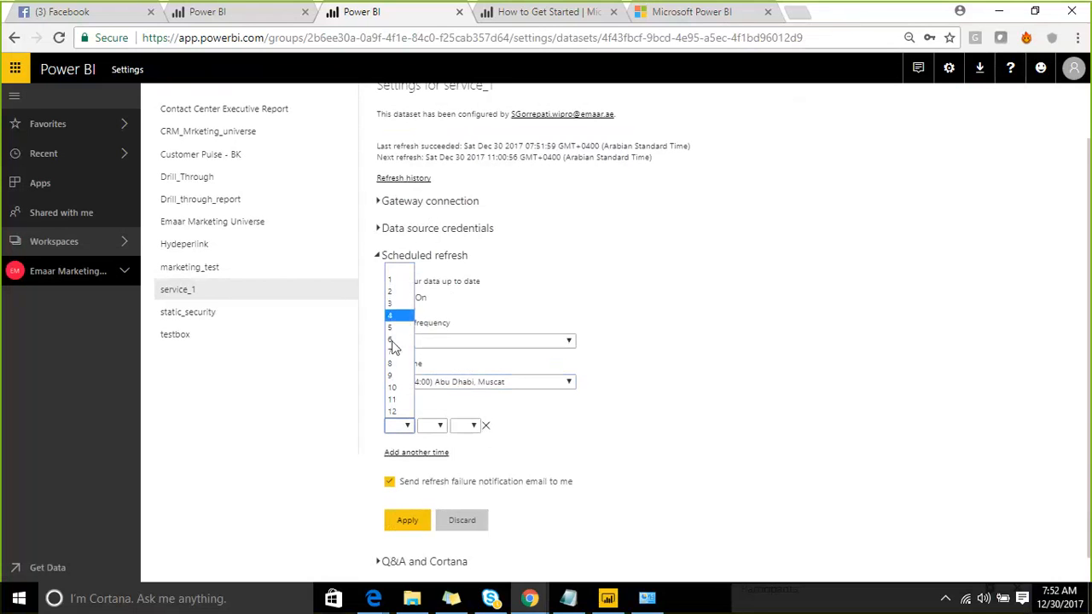
click(394, 363)
click(437, 426)
click(433, 450)
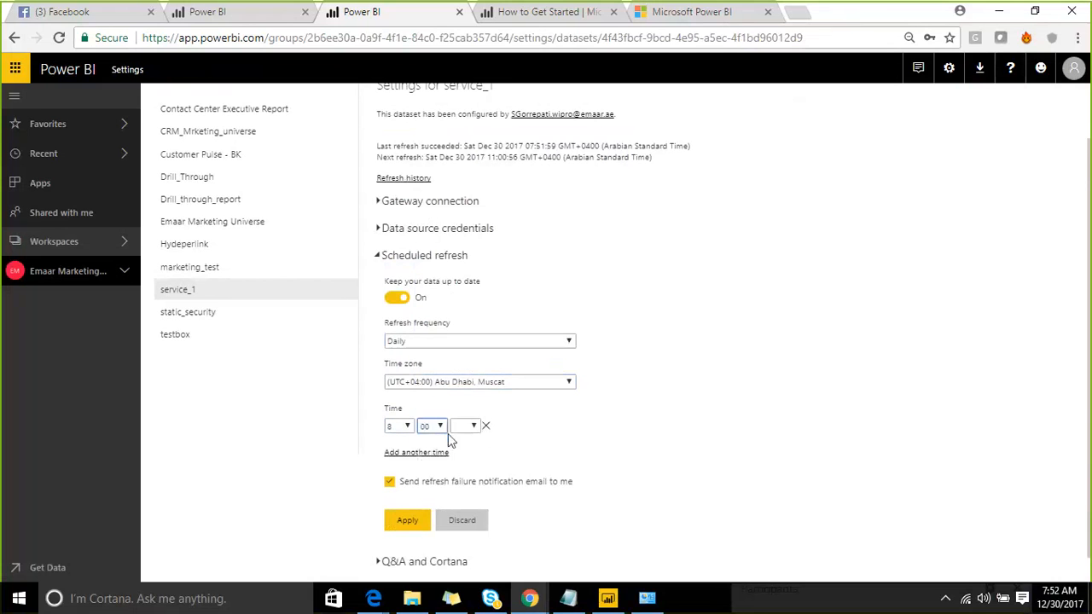
click(462, 427)
click(465, 452)
- Add a second refresh time of 8:30 AM, apply the schedule, and circle it with annotation ink
click(416, 452)
click(398, 452)
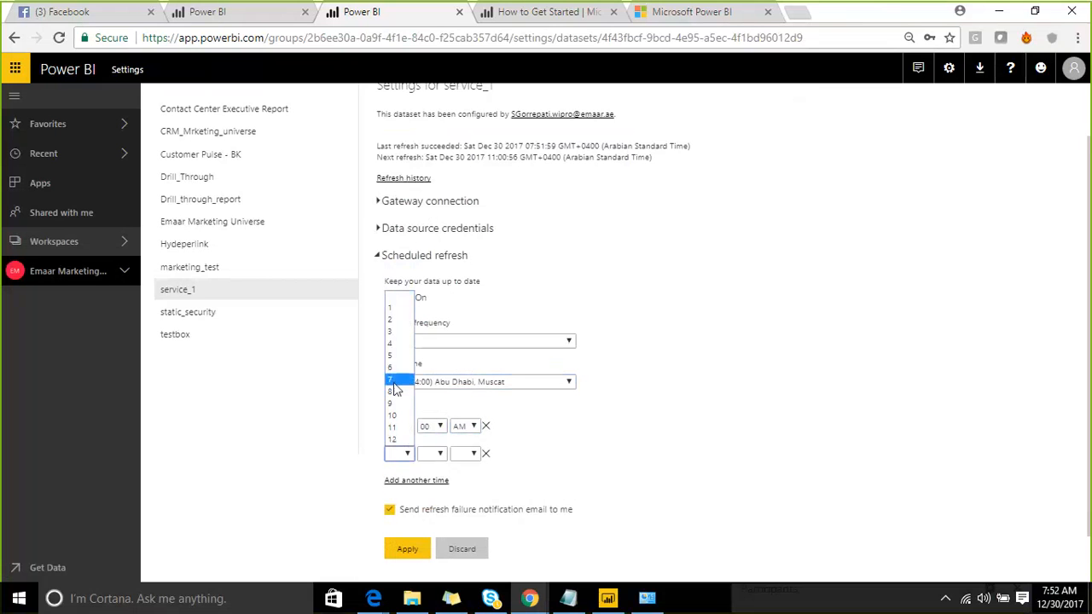
click(392, 391)
click(433, 454)
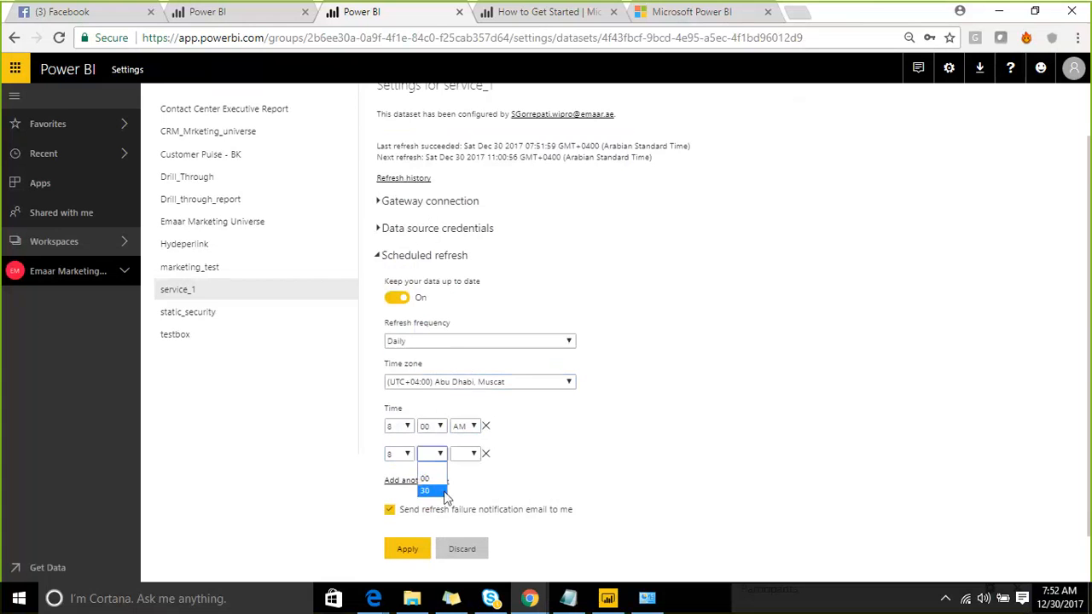
click(425, 490)
click(465, 453)
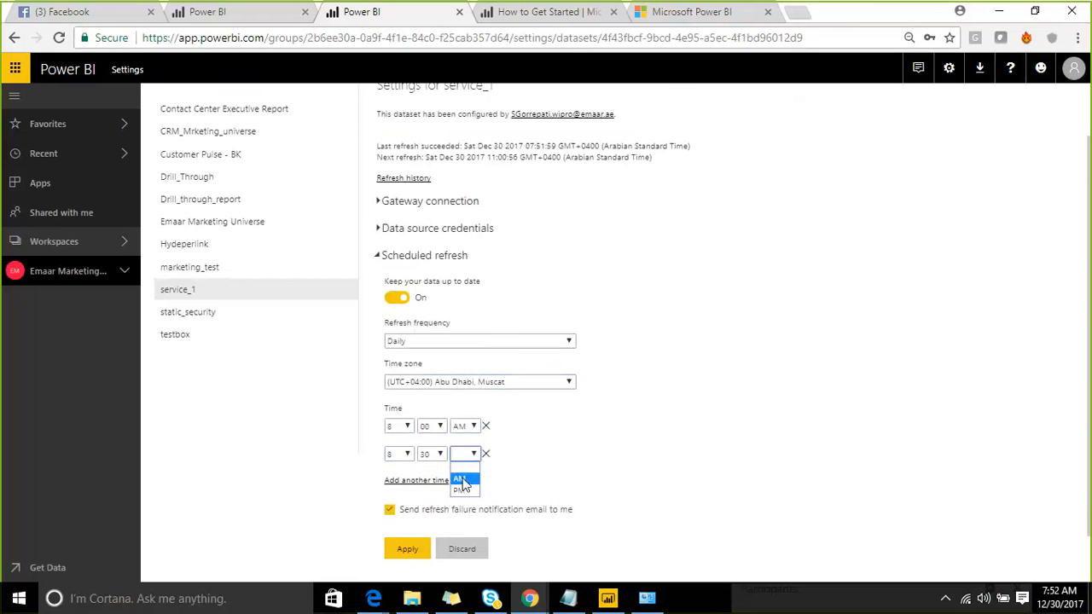
click(461, 482)
scroll(563, 456, down, 1)
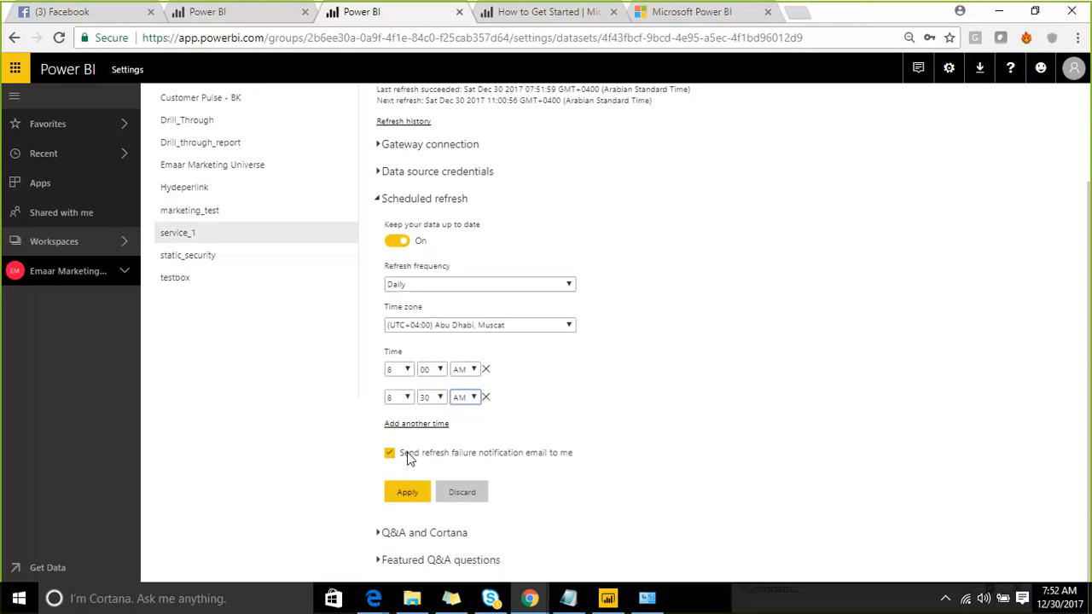
click(405, 500)
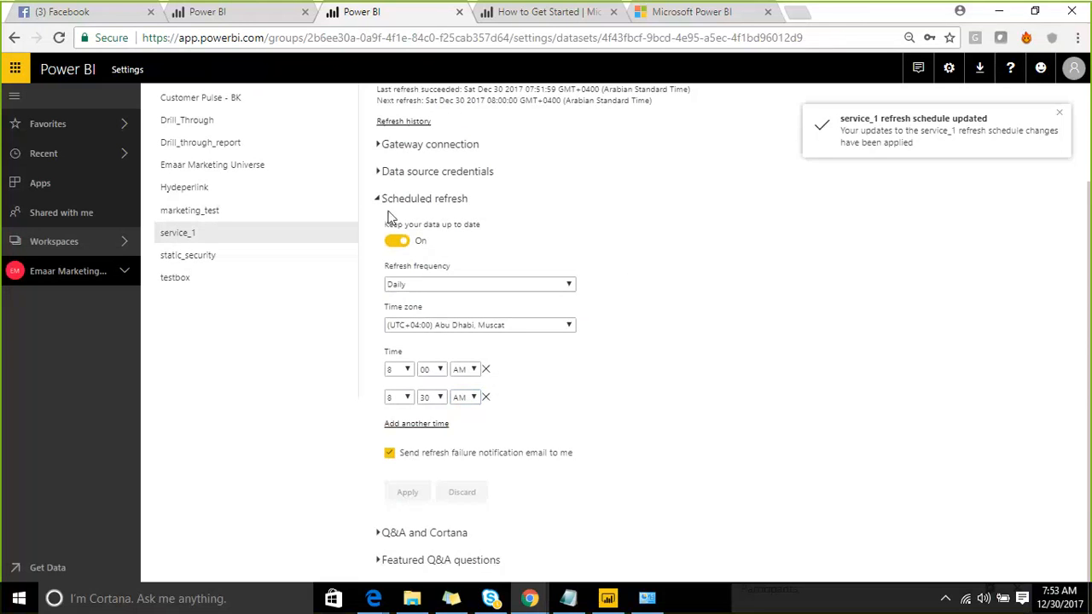
click(836, 18)
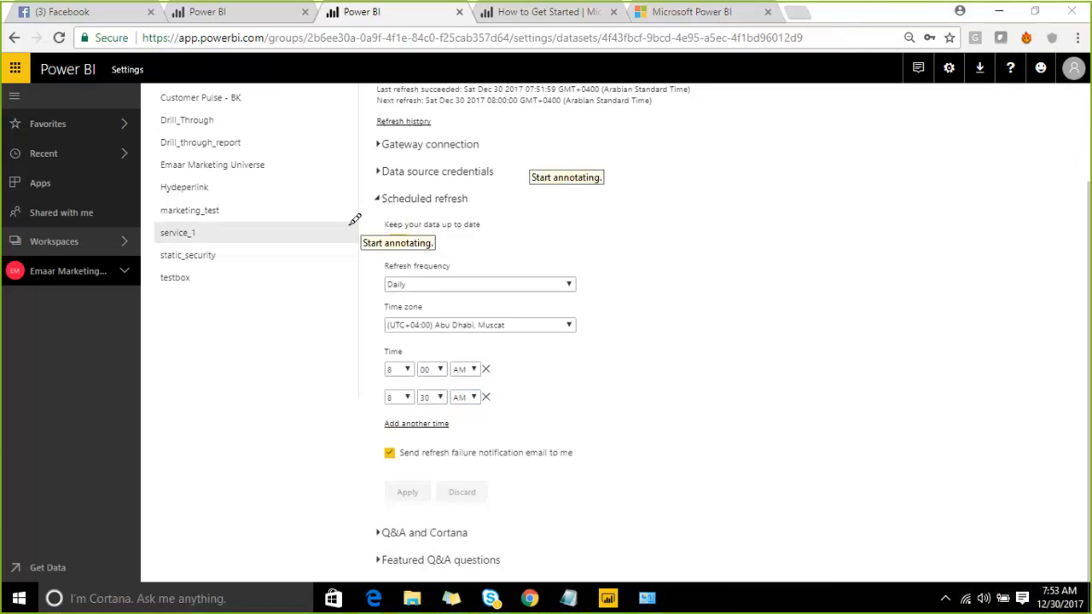
mouse_move(350, 224)
mouse_down()
mouse_move(362, 182)
mouse_move(594, 210)
mouse_move(635, 452)
mouse_move(427, 476)
mouse_move(319, 287)
mouse_move(348, 224)
mouse_up()
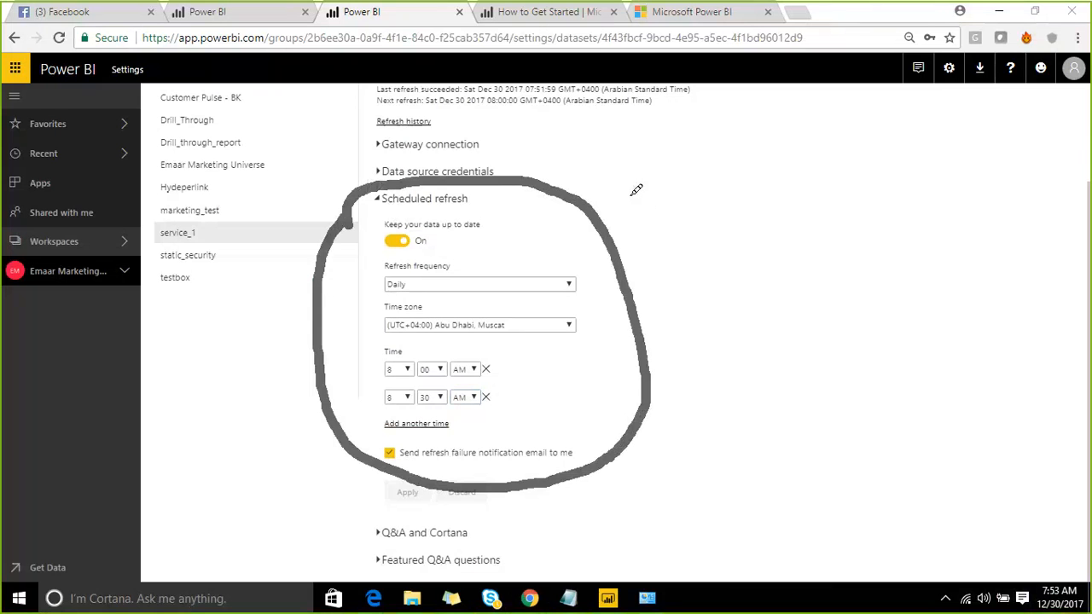
mouse_move(626, 183)
mouse_down()
mouse_move(639, 217)
mouse_move(673, 167)
mouse_move(696, 182)
mouse_up()
click(615, 160)
mouse_move(698, 130)
mouse_down()
mouse_move(721, 189)
mouse_move(780, 123)
mouse_move(886, 94)
mouse_up()
drag(766, 104, 800, 75)
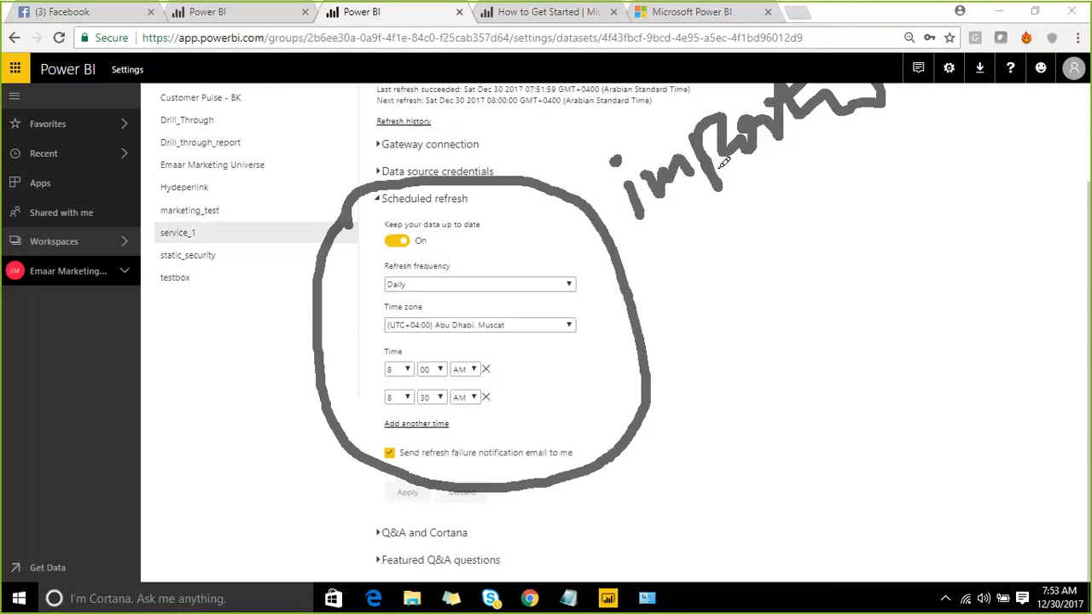
drag(844, 179, 673, 295)
mouse_move(694, 248)
mouse_down()
mouse_move(673, 296)
mouse_move(718, 325)
mouse_up()
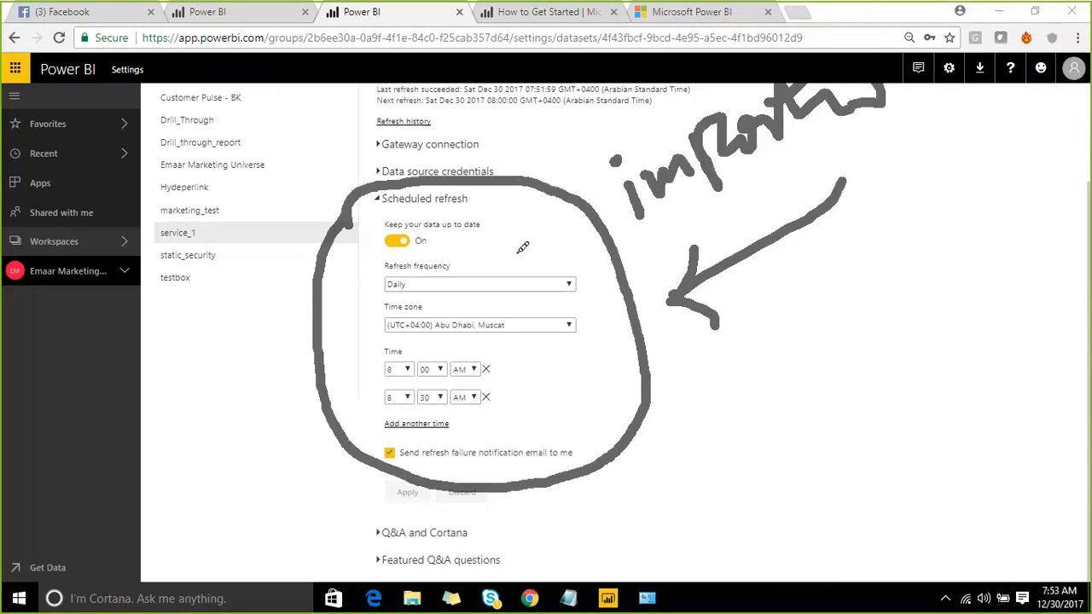
drag(501, 242, 616, 102)
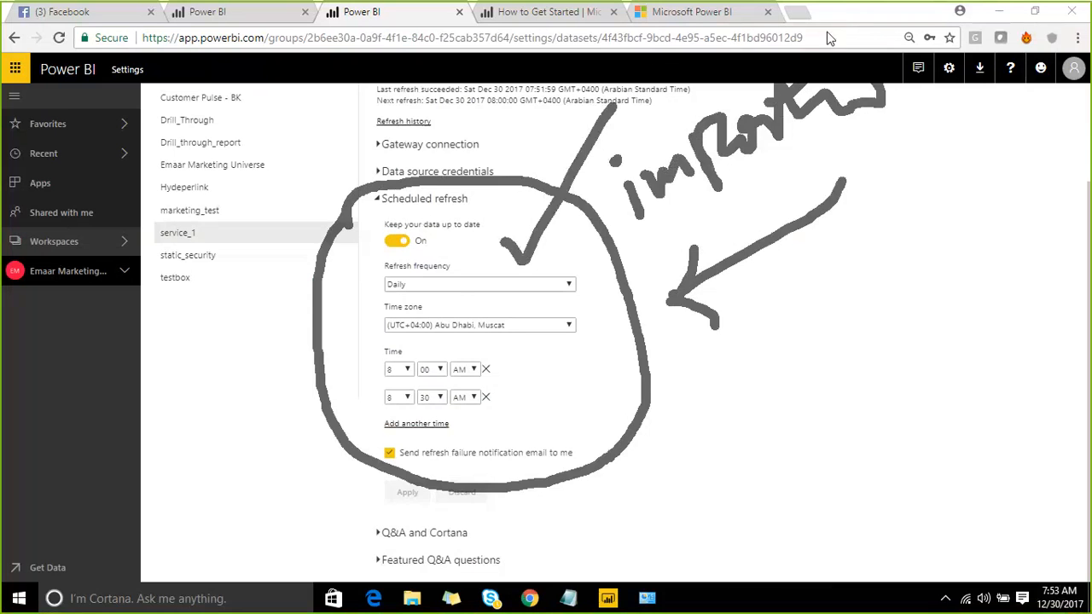
key(Escape)
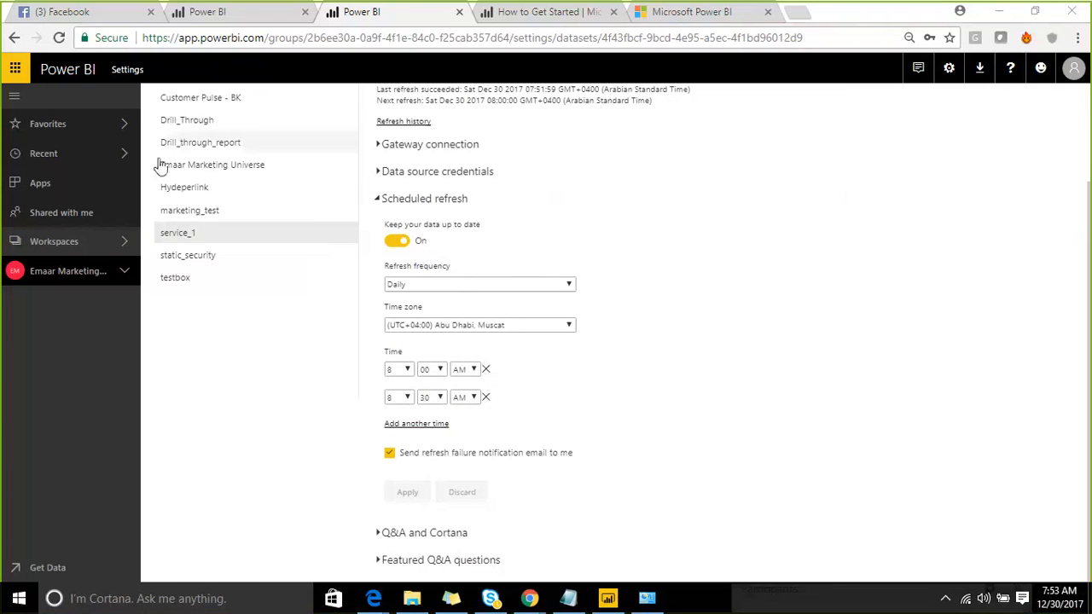
- Start renaming marketing_test in the workspace Datasets list, then cancel so its name stays unchanged
click(126, 243)
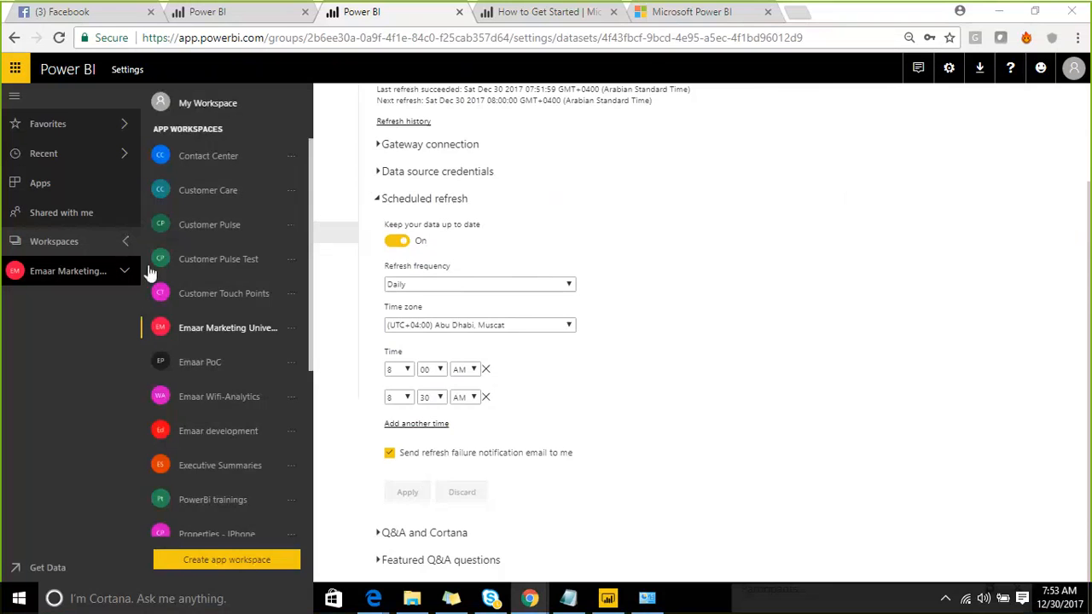
click(214, 332)
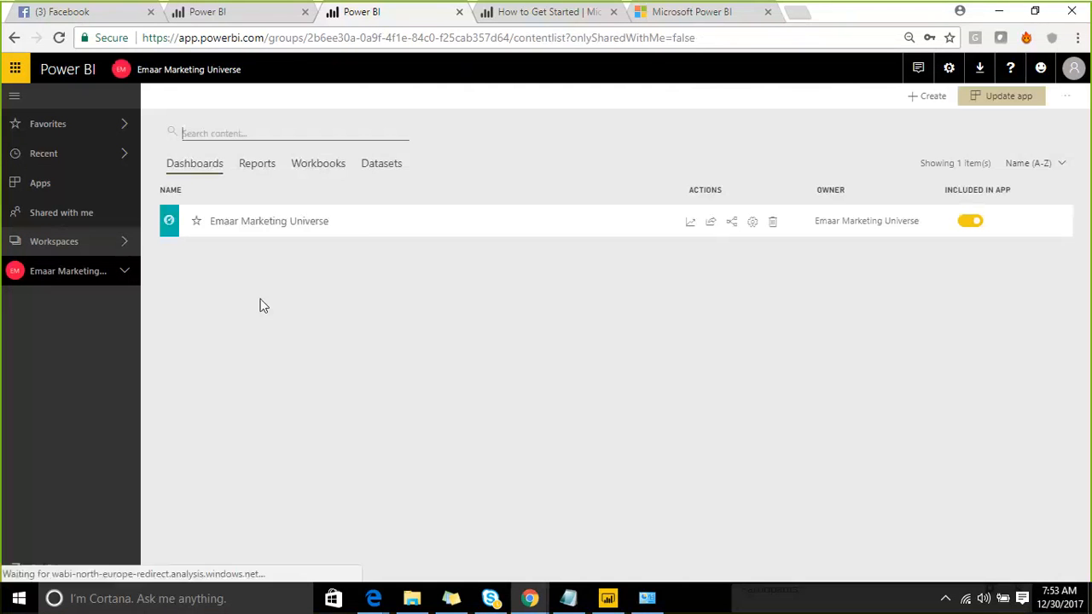
click(332, 170)
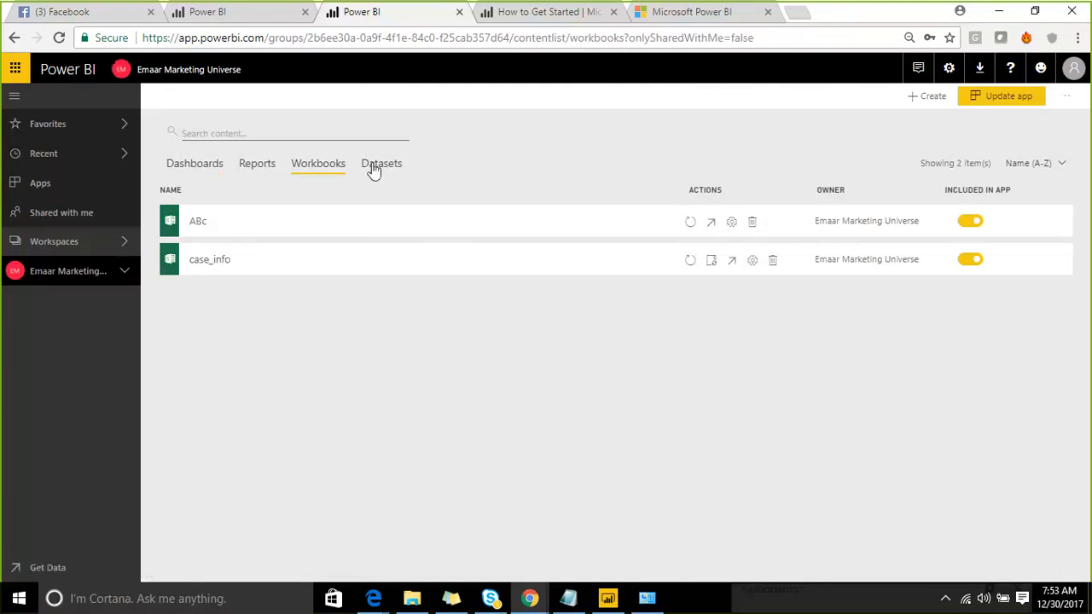
click(379, 164)
scroll(347, 389, down, 3)
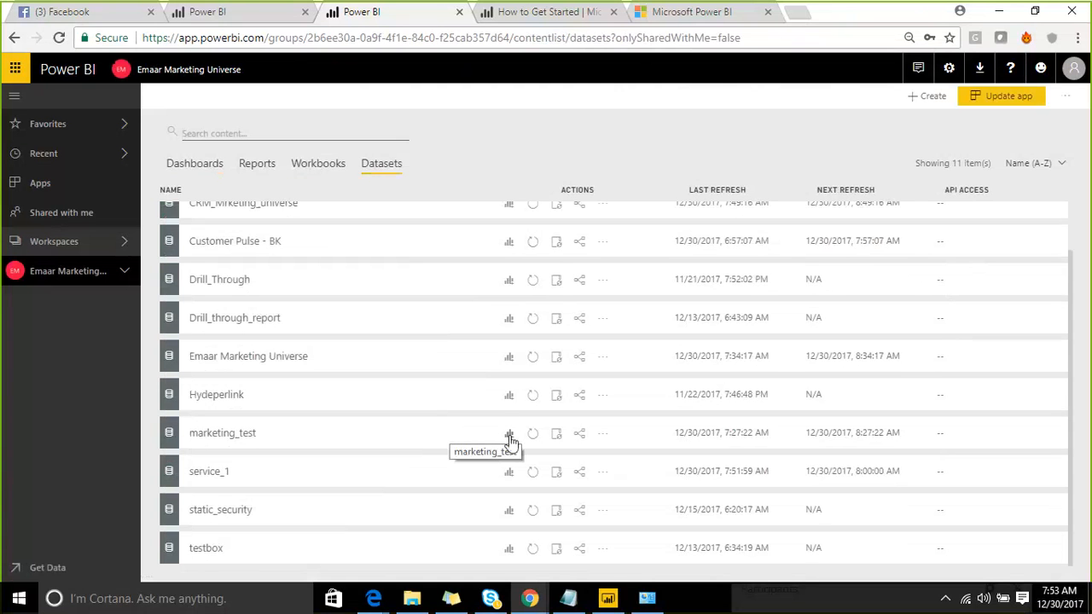
click(600, 441)
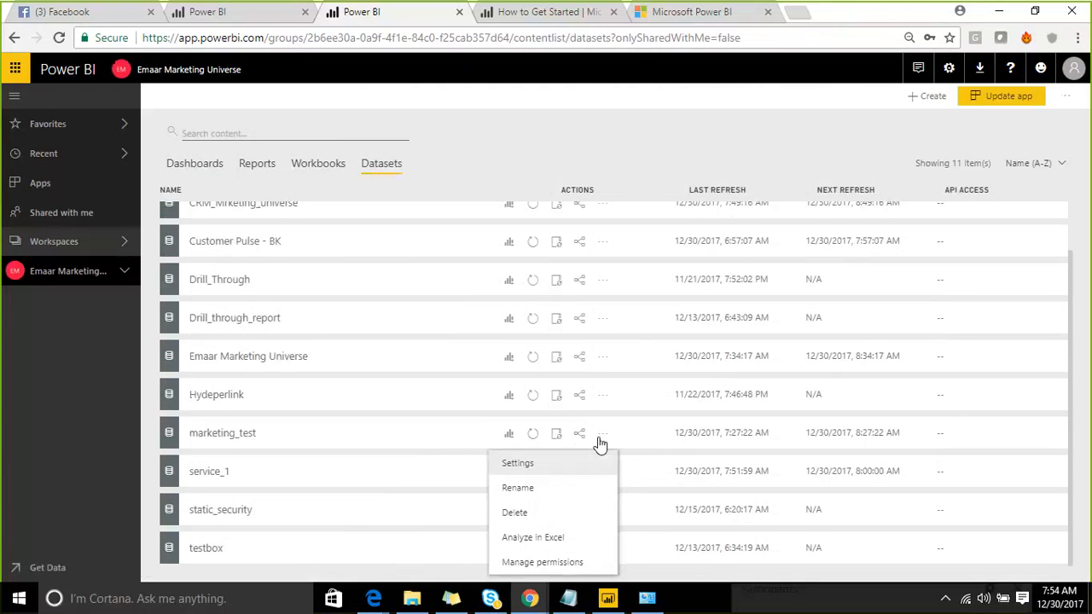
click(536, 489)
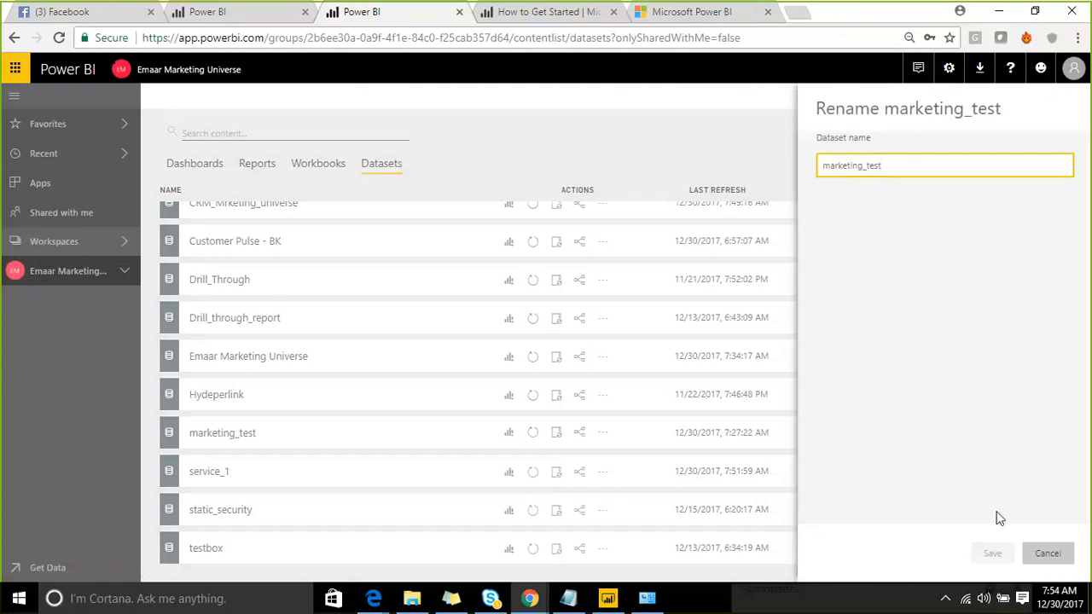
click(1047, 552)
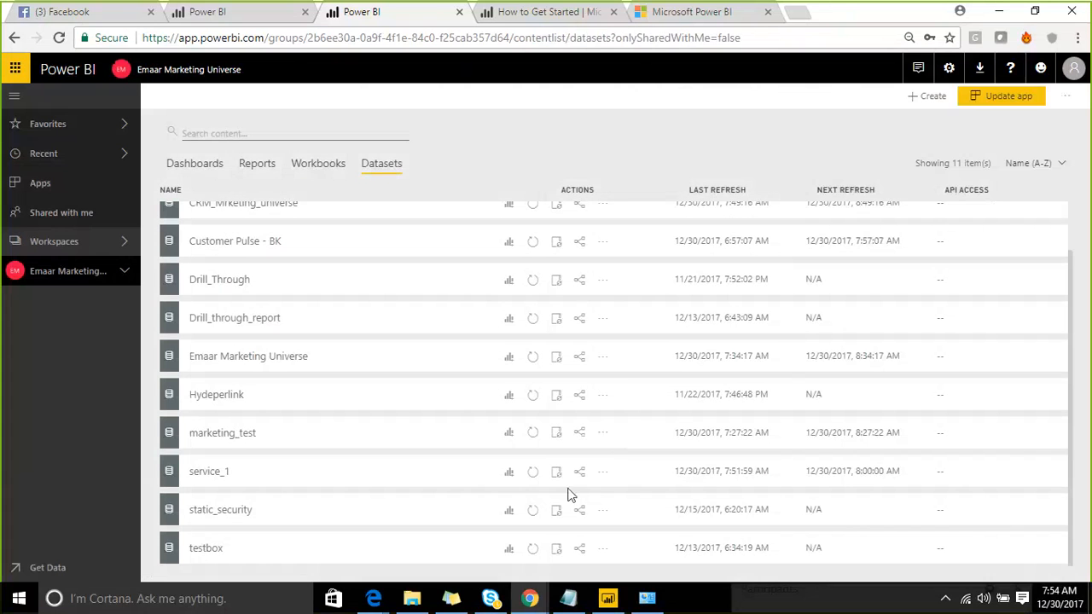
click(603, 475)
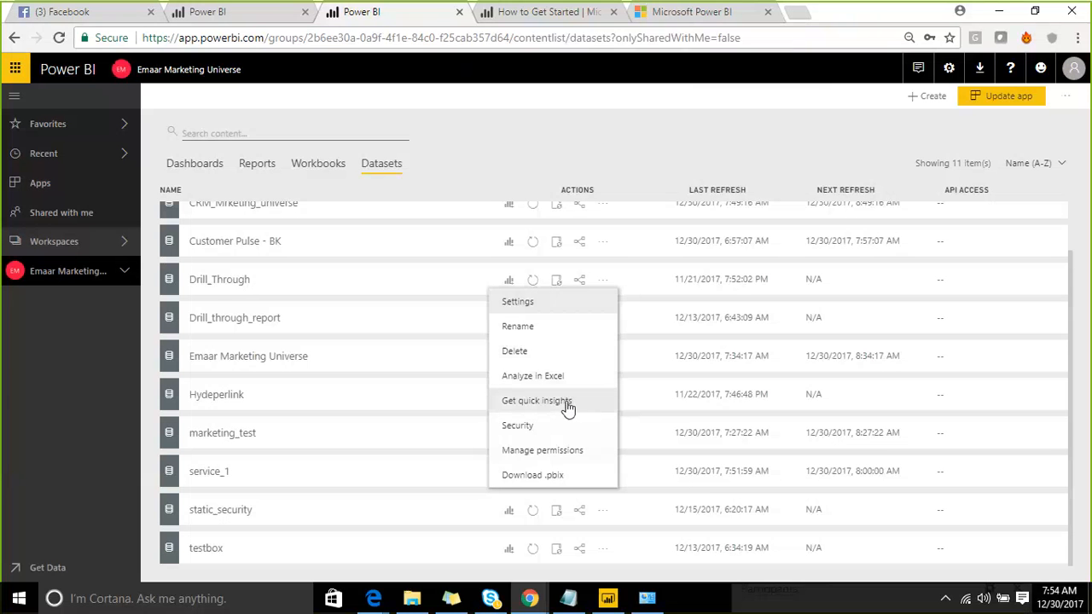
- Run Get quick insights on service_1 and wait for the Insights are ready notice
click(567, 407)
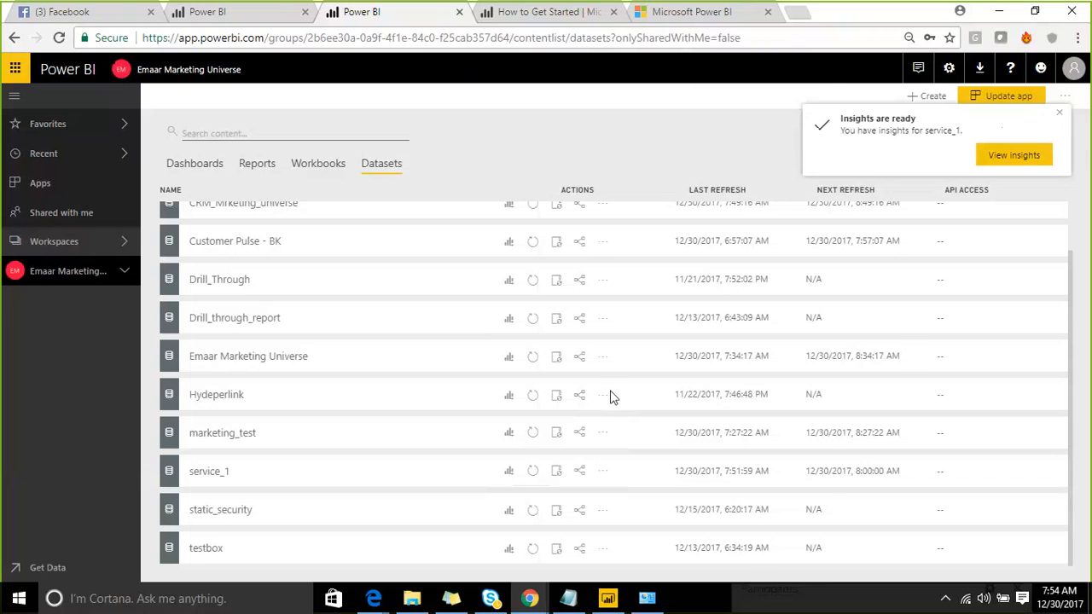
- Scroll through service_1's Quick Insights cards, then return to the Emaar Marketing Universe workspace
click(992, 160)
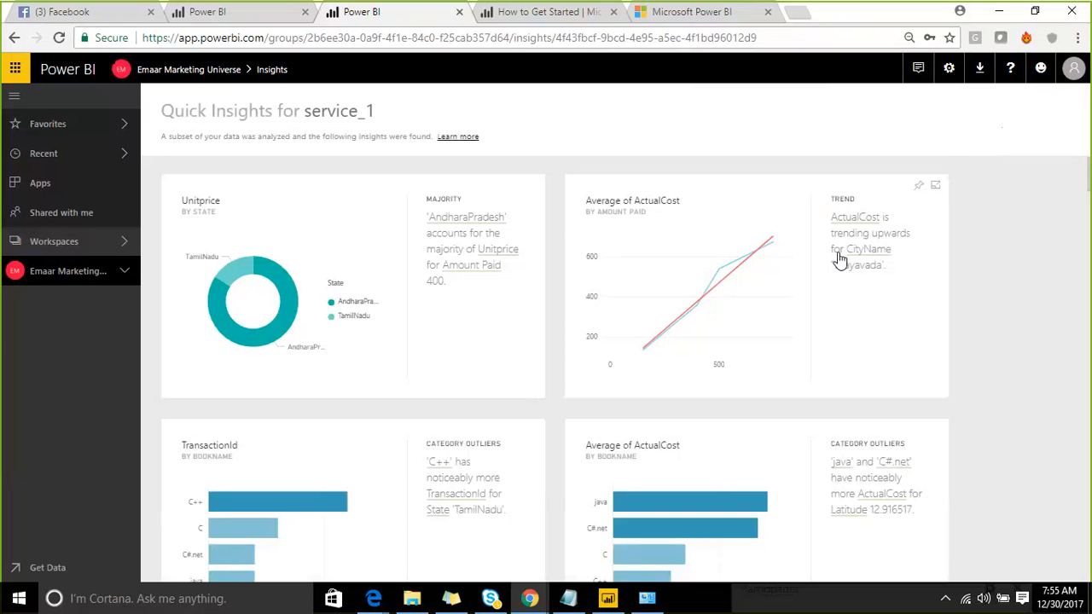
scroll(577, 378, down, 5)
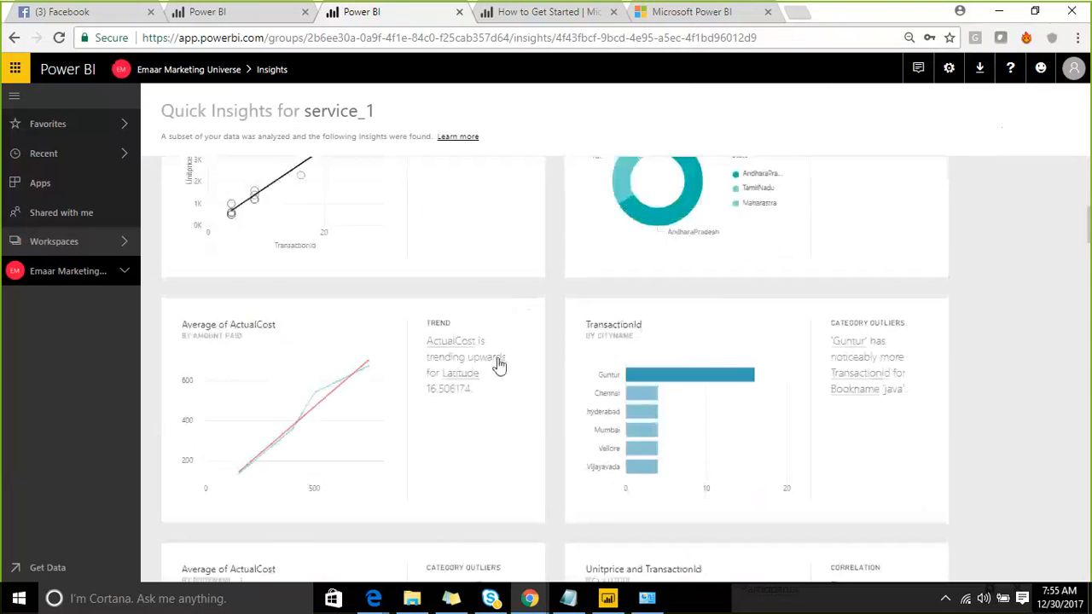
scroll(499, 365, down, 15)
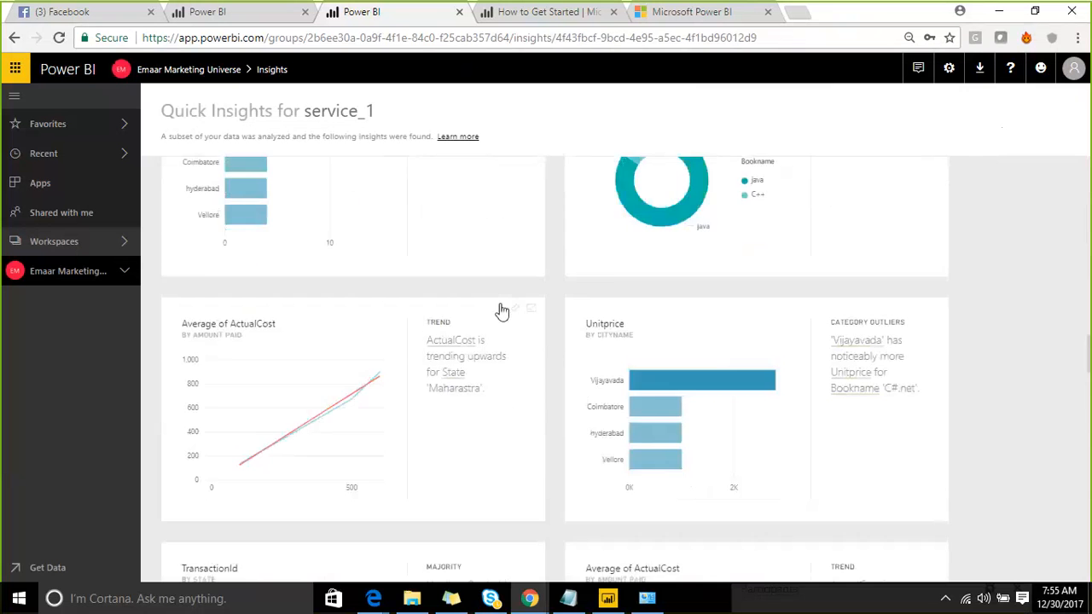
scroll(501, 311, down, 3)
scroll(501, 309, down, 3)
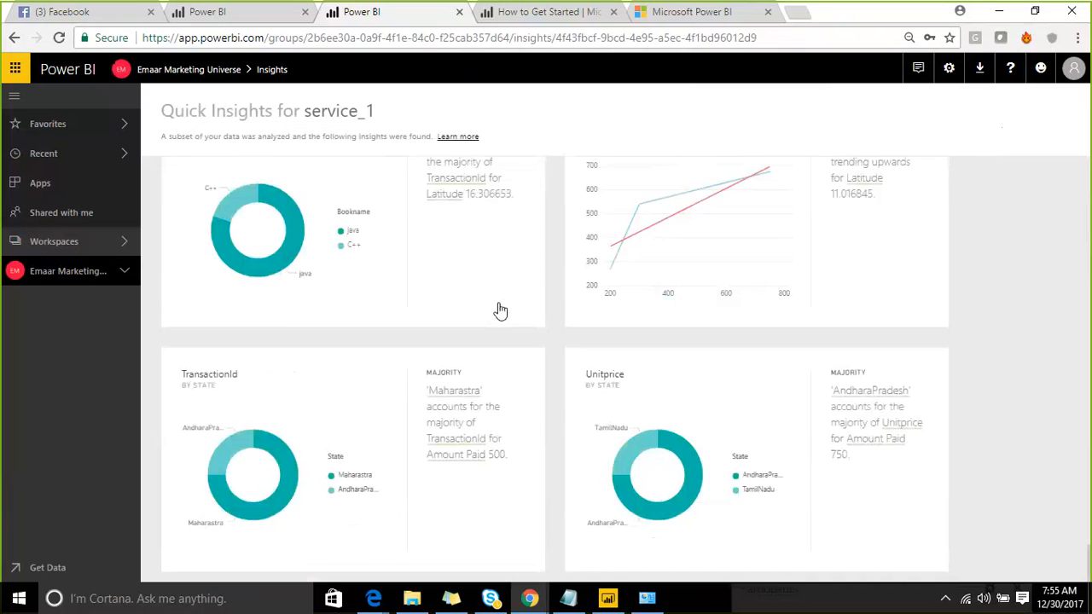
scroll(469, 324, down, 6)
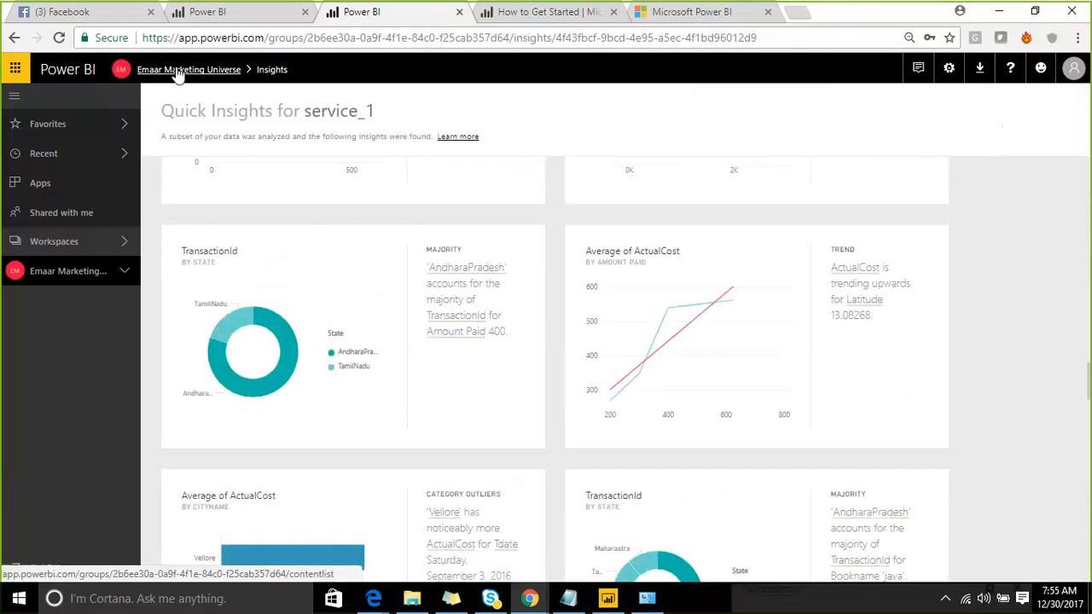
click(205, 75)
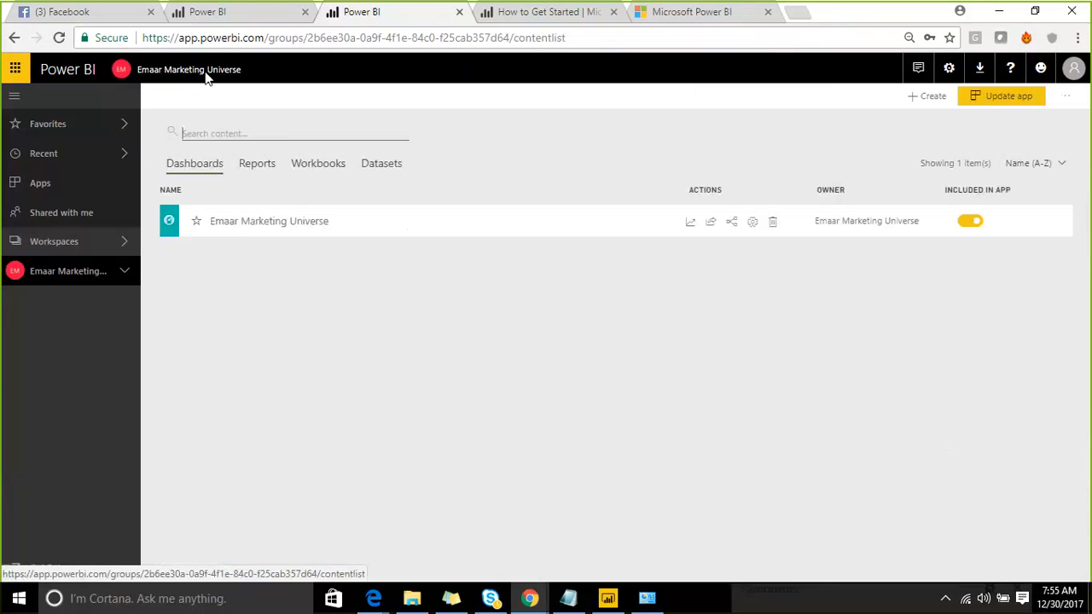
- Open service_1's row-level security page, which says RLS moved to Desktop, then return to the workspace
click(388, 167)
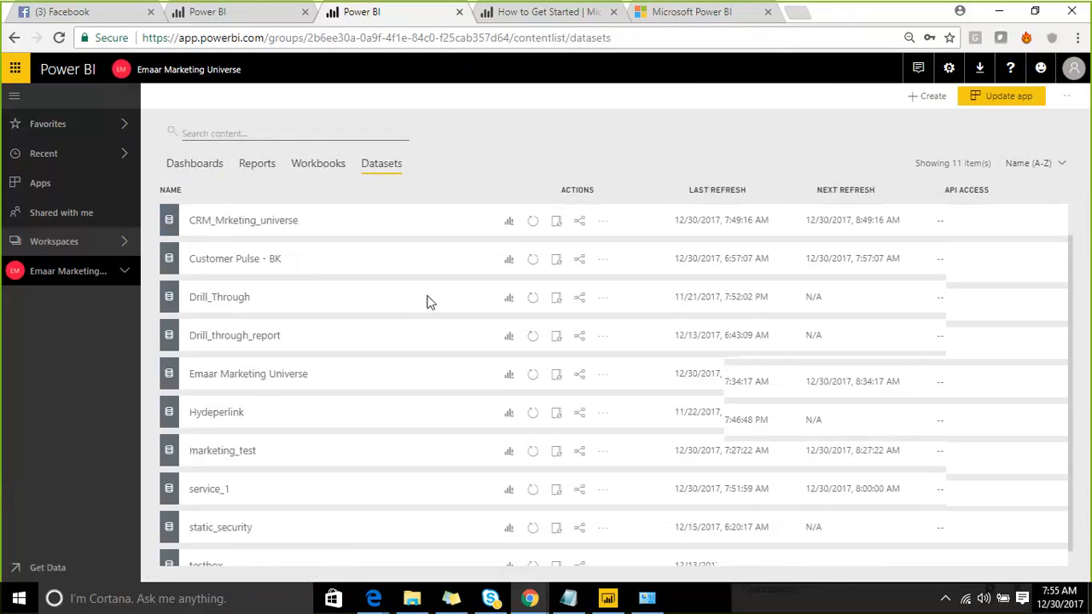
scroll(428, 384, down, 2)
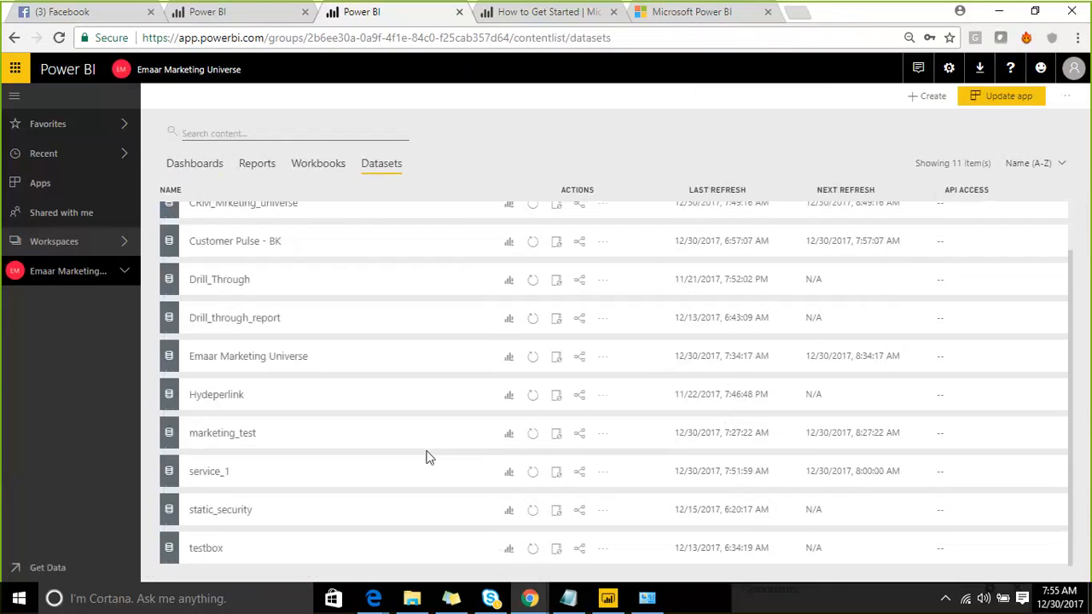
click(602, 476)
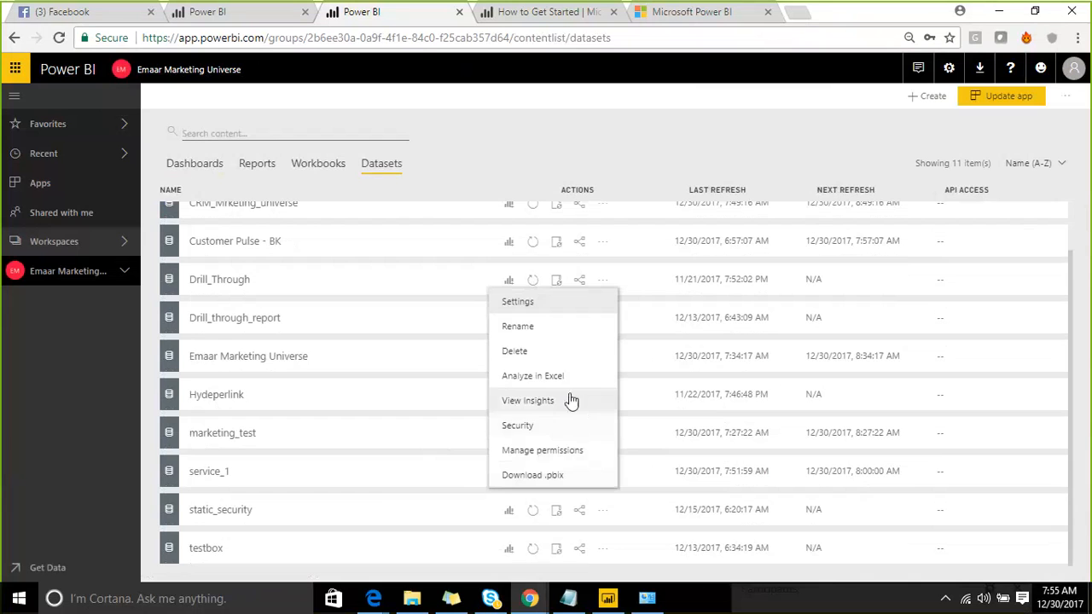
click(531, 429)
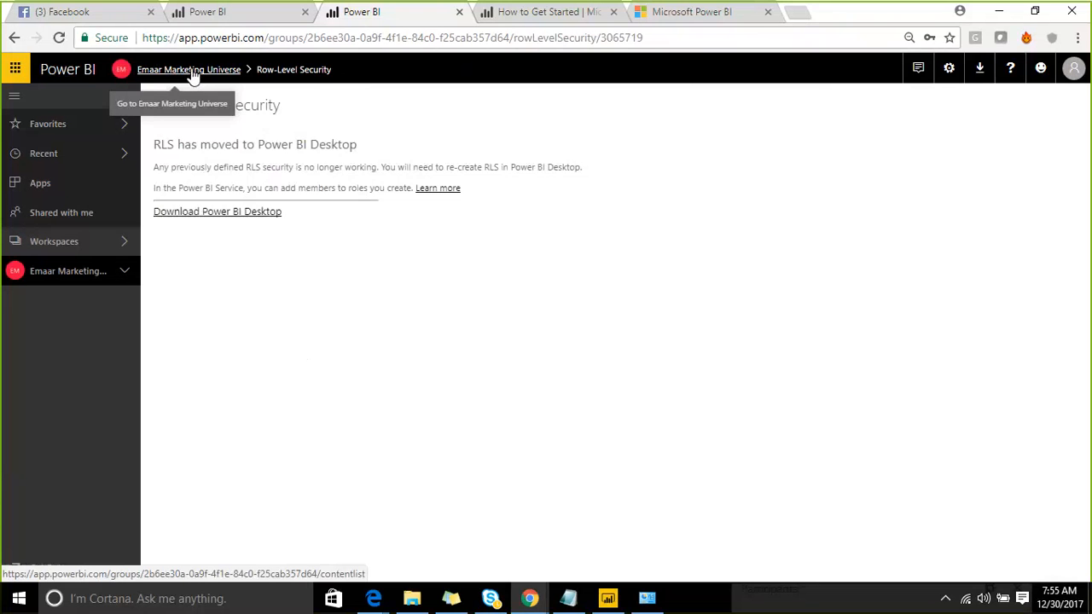
click(194, 73)
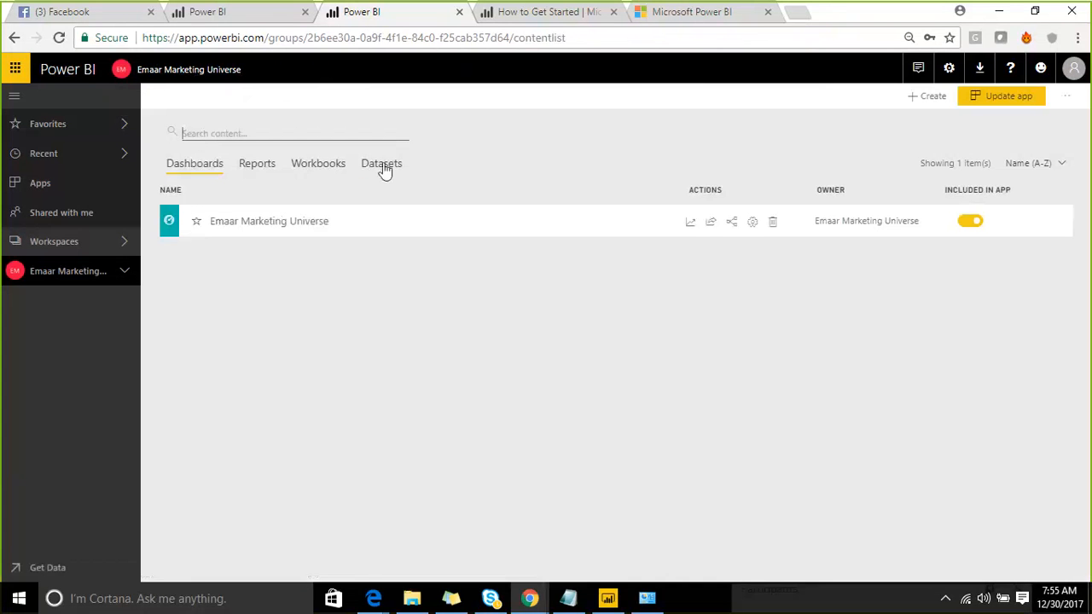
- Review service_1's Manage permissions page (only the owner has access), then return to the workspace
click(381, 163)
scroll(409, 299, down, 2)
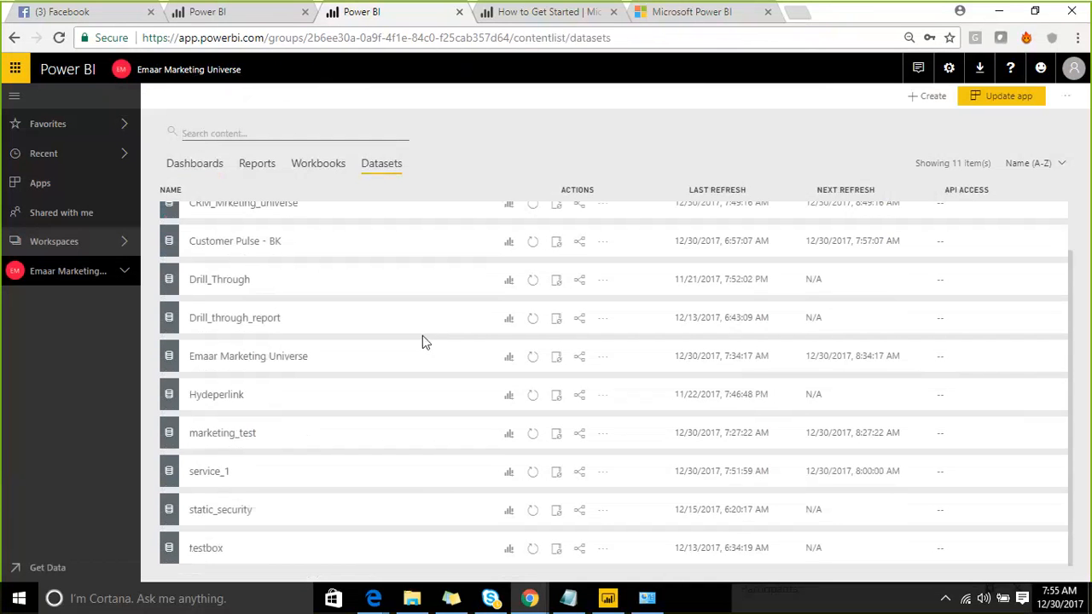
click(603, 479)
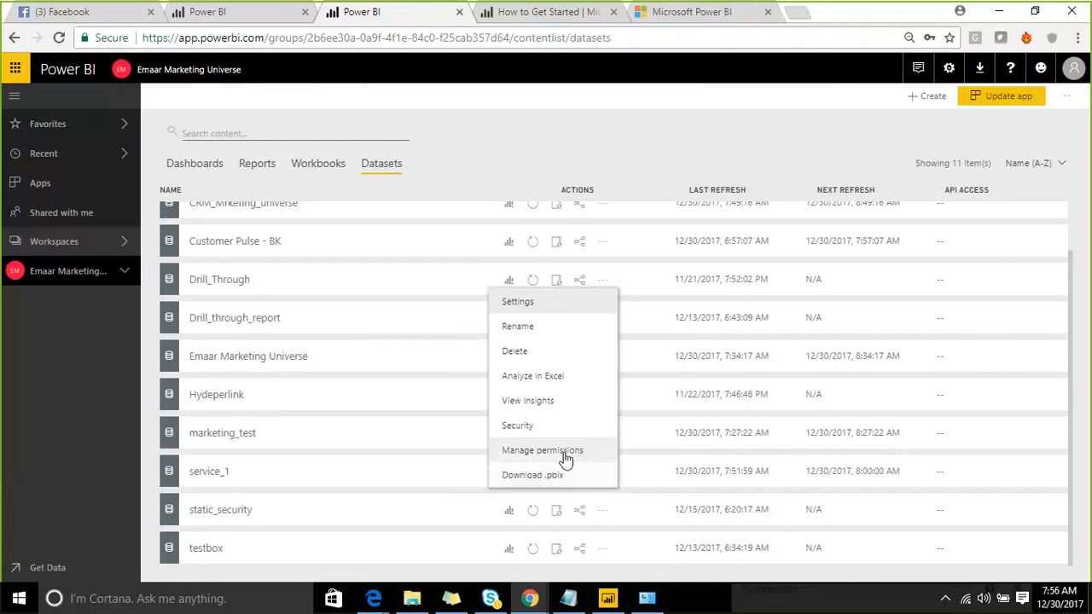
click(563, 454)
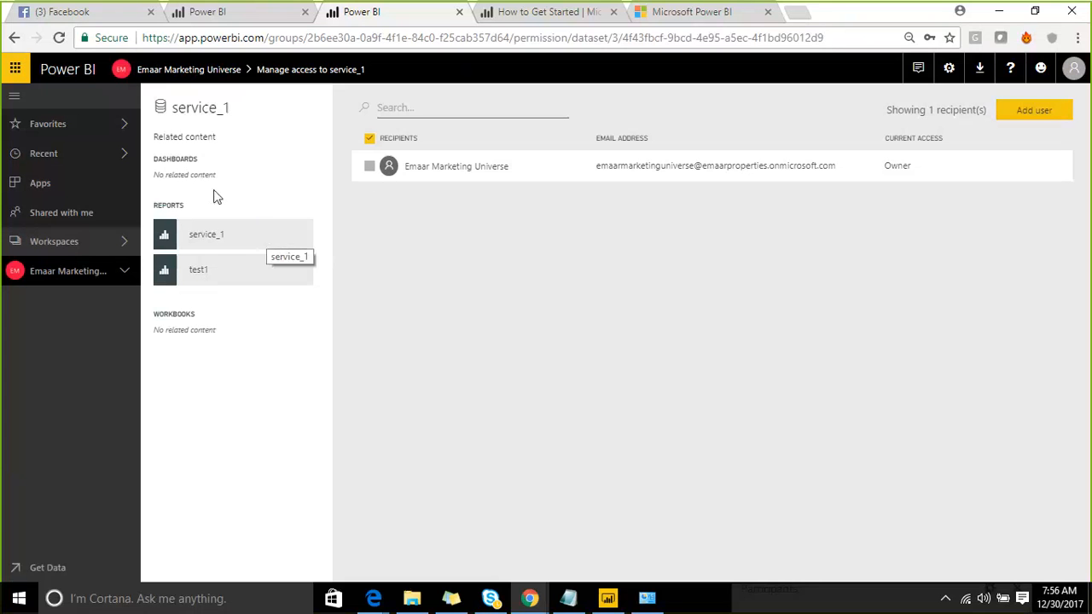
click(196, 75)
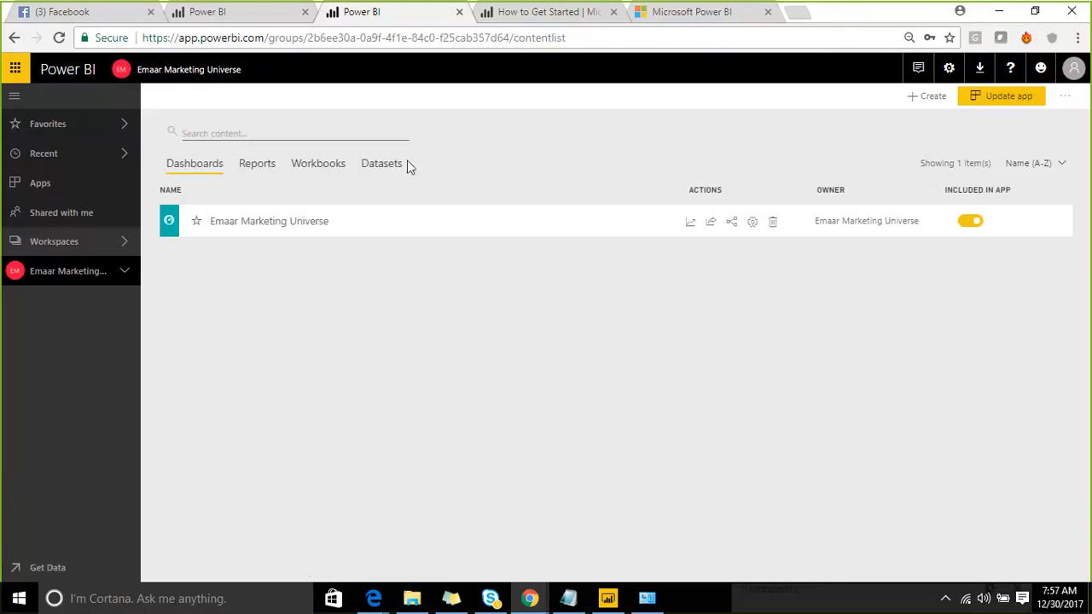
- Switch to the Emaar Marketing Universe workspace and open, then dismiss, service_1's dataset actions menu
click(126, 243)
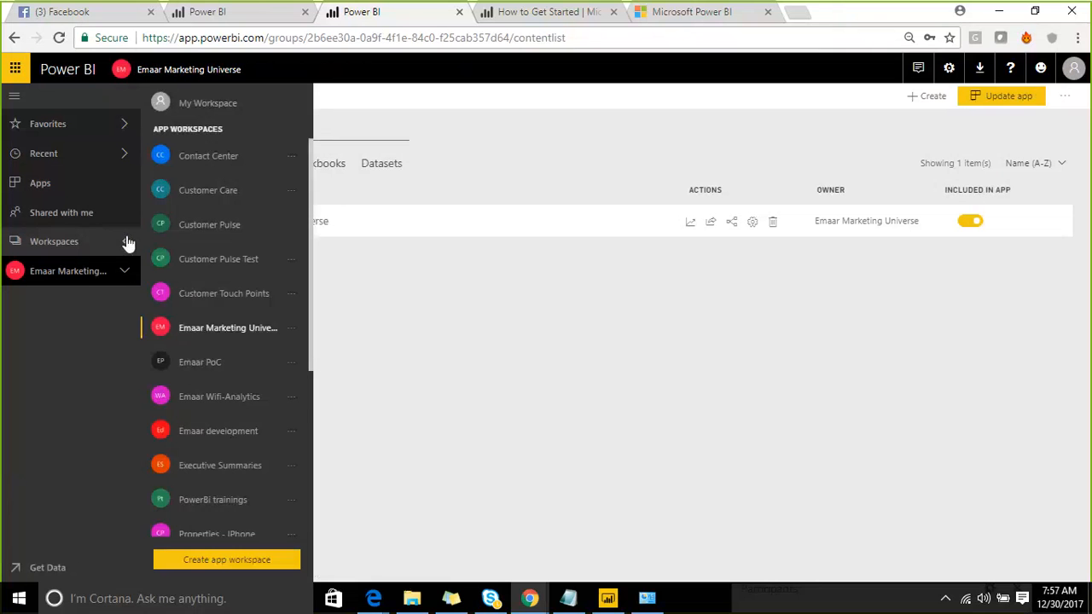
click(259, 333)
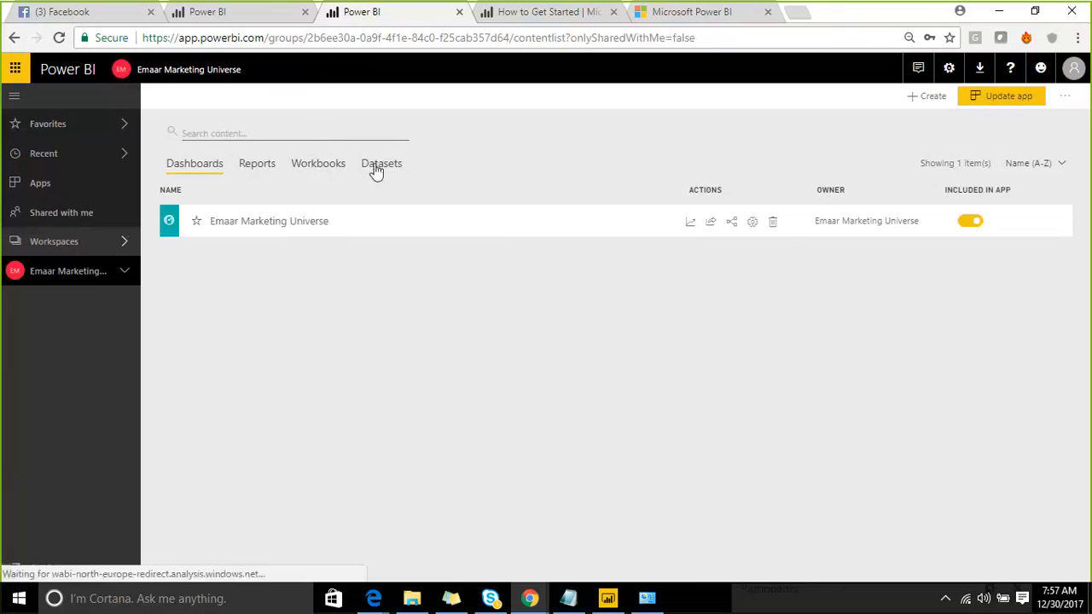
click(376, 167)
scroll(424, 459, down, 2)
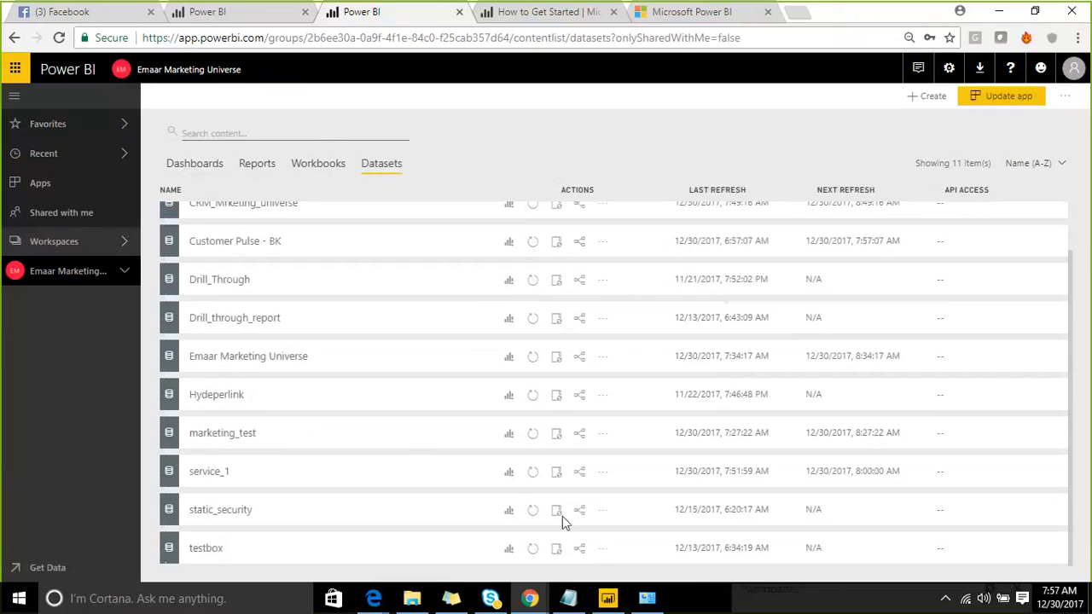
click(599, 479)
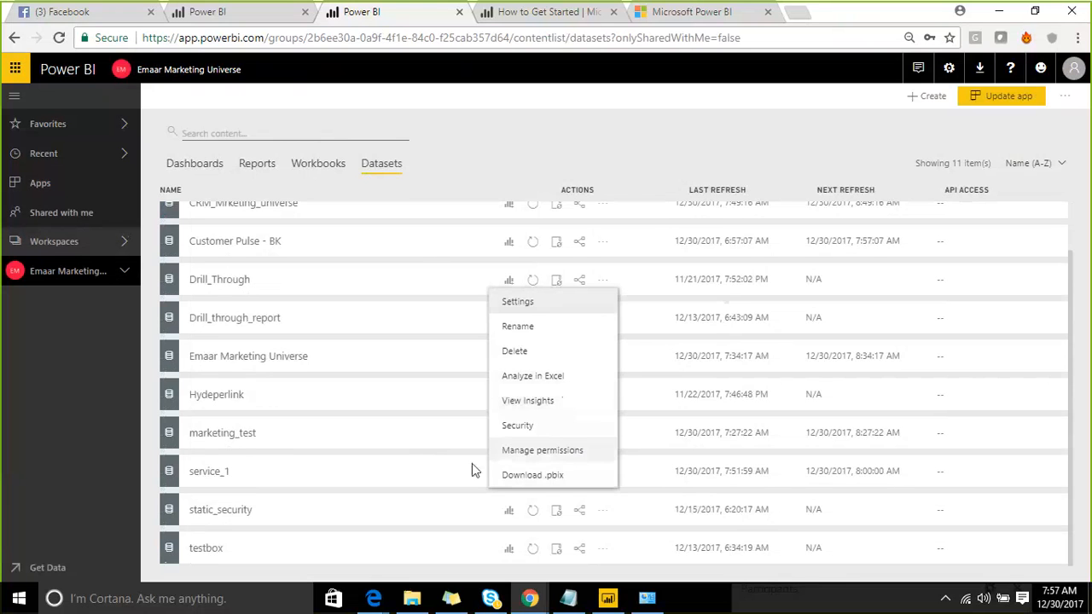
click(459, 139)
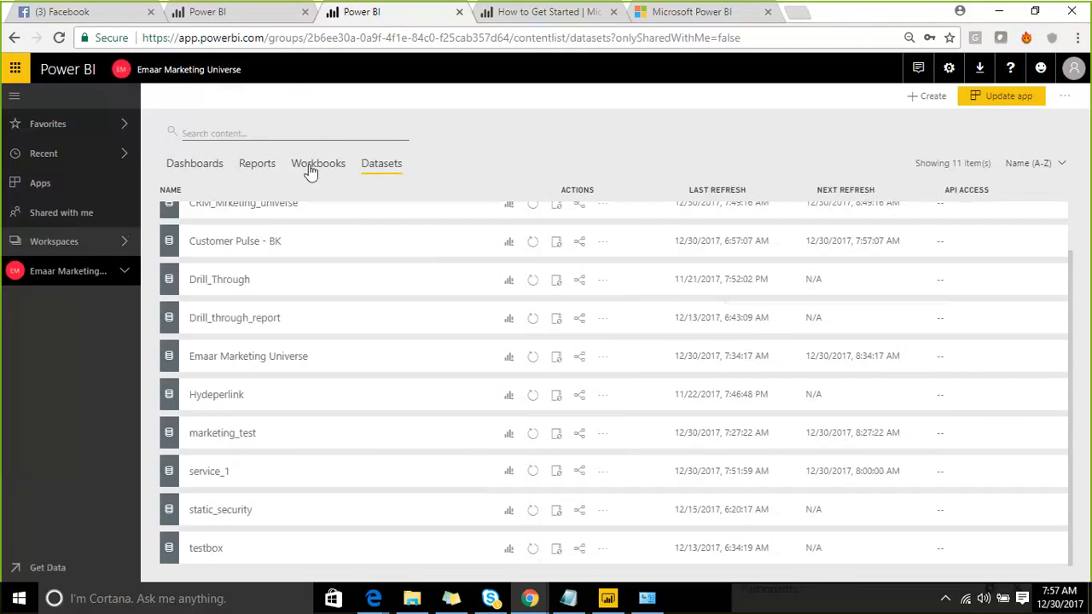
- Browse the workspace's Reports and Dashboards lists, then show the app workspaces list again
click(264, 166)
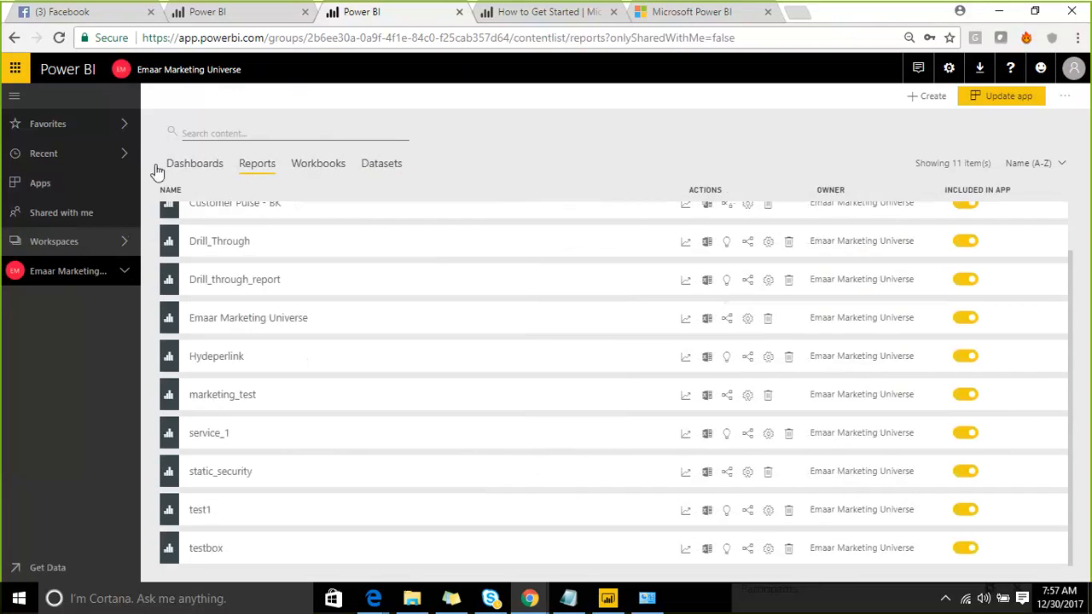
click(191, 164)
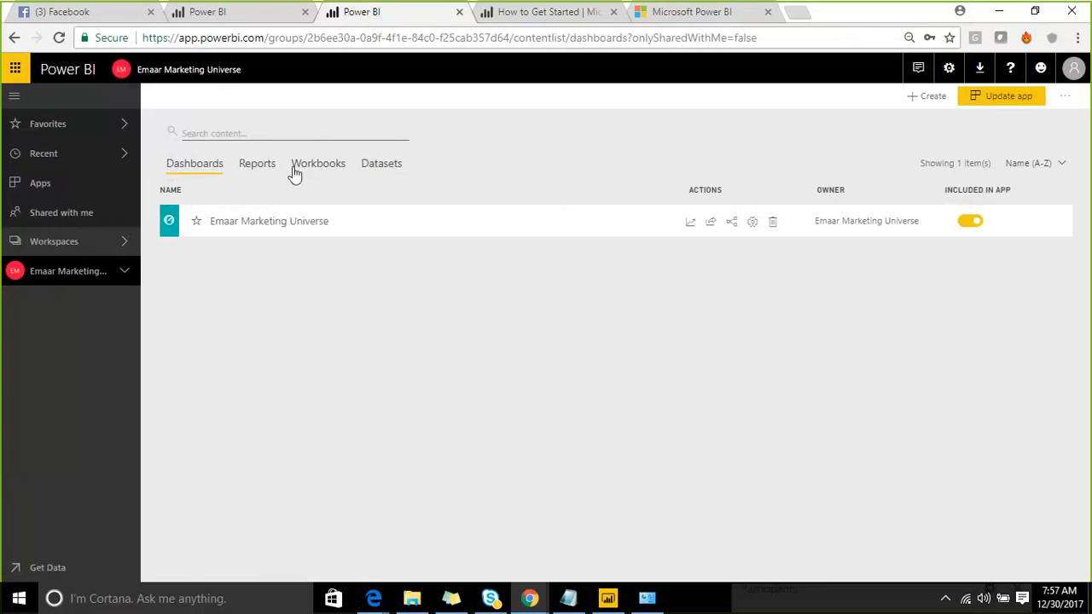
click(123, 243)
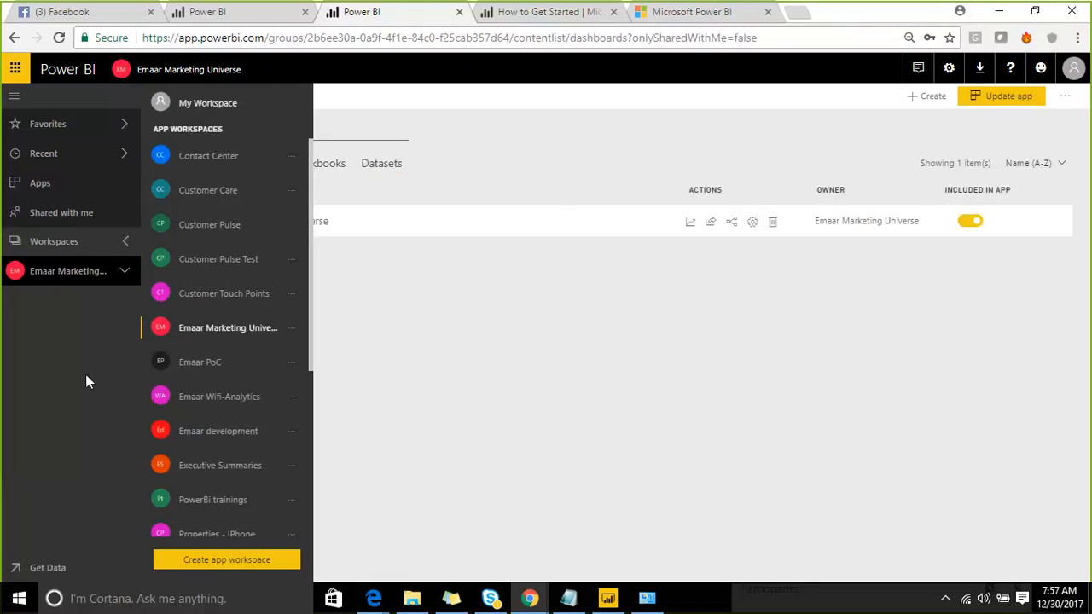